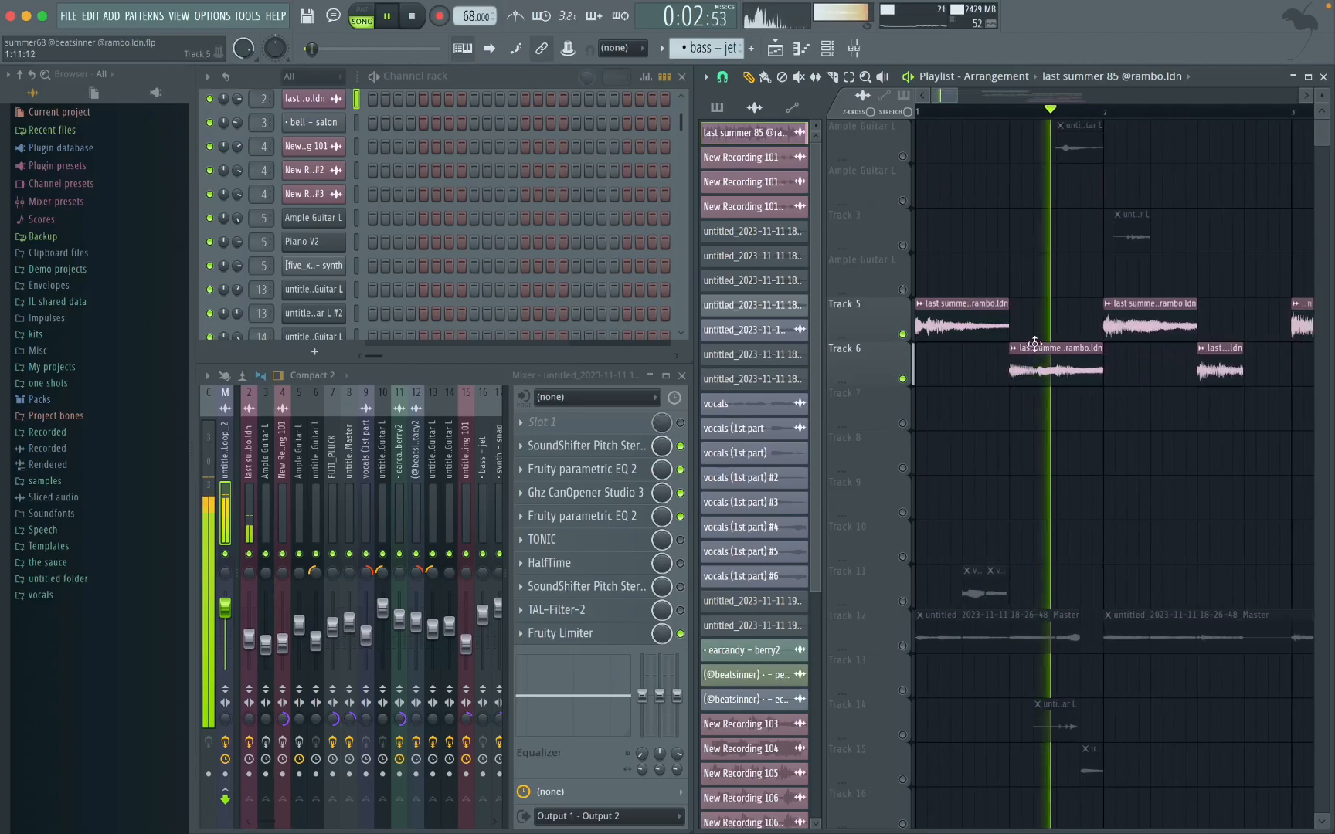
scroll(1066, 345, down, 2)
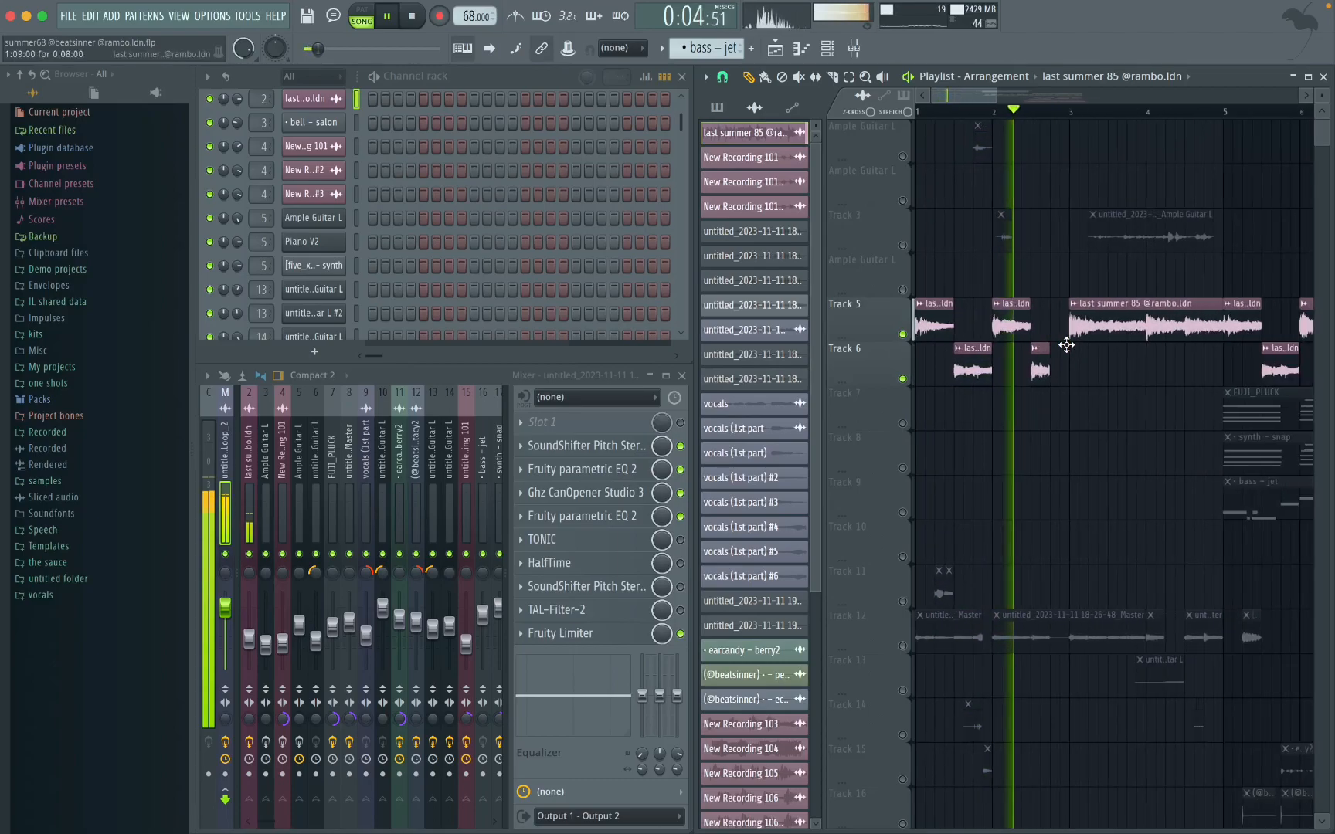
Step: Listen to the last summer 85 sample clips on Tracks 5 and 6, then stop playback and clear the clip selection
drag(1178, 279, 923, 397)
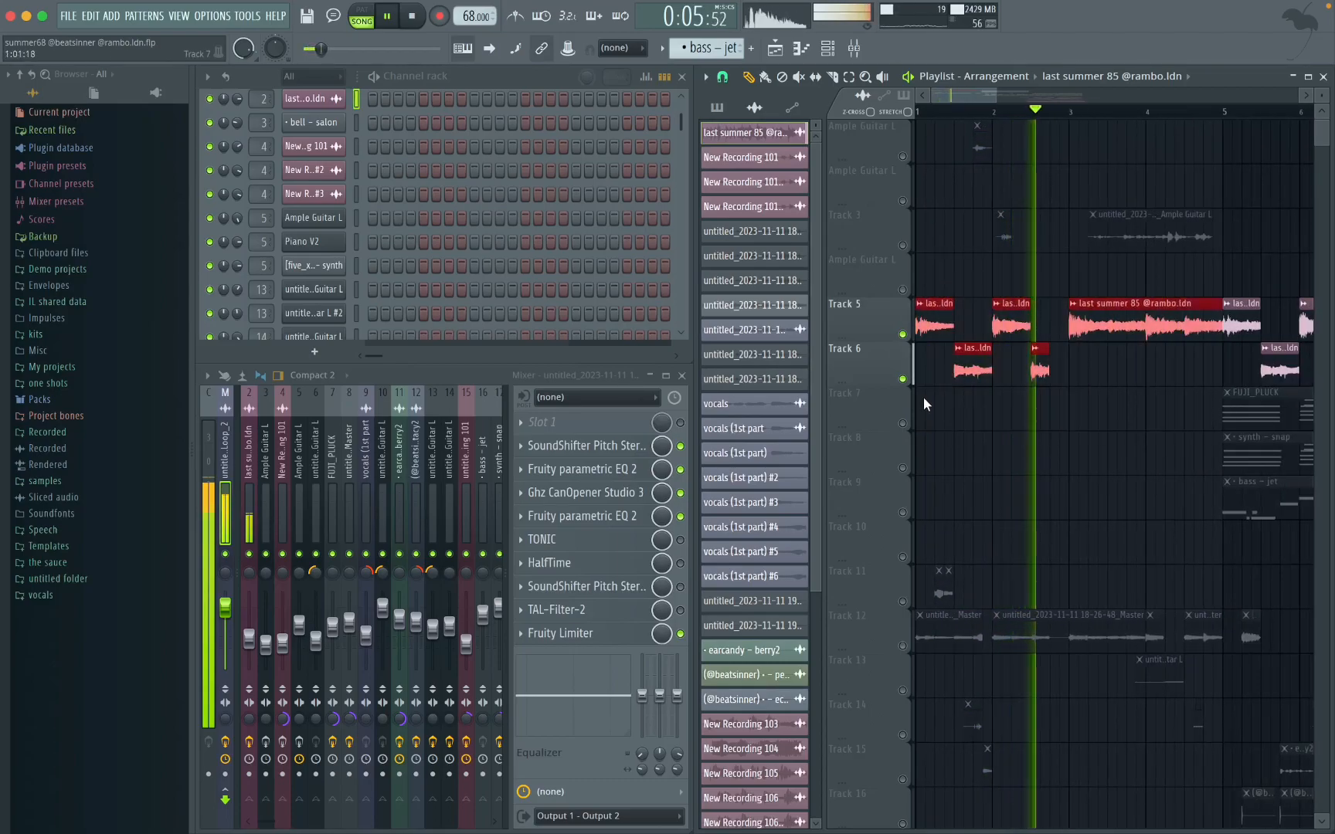
click(1100, 487)
key(space)
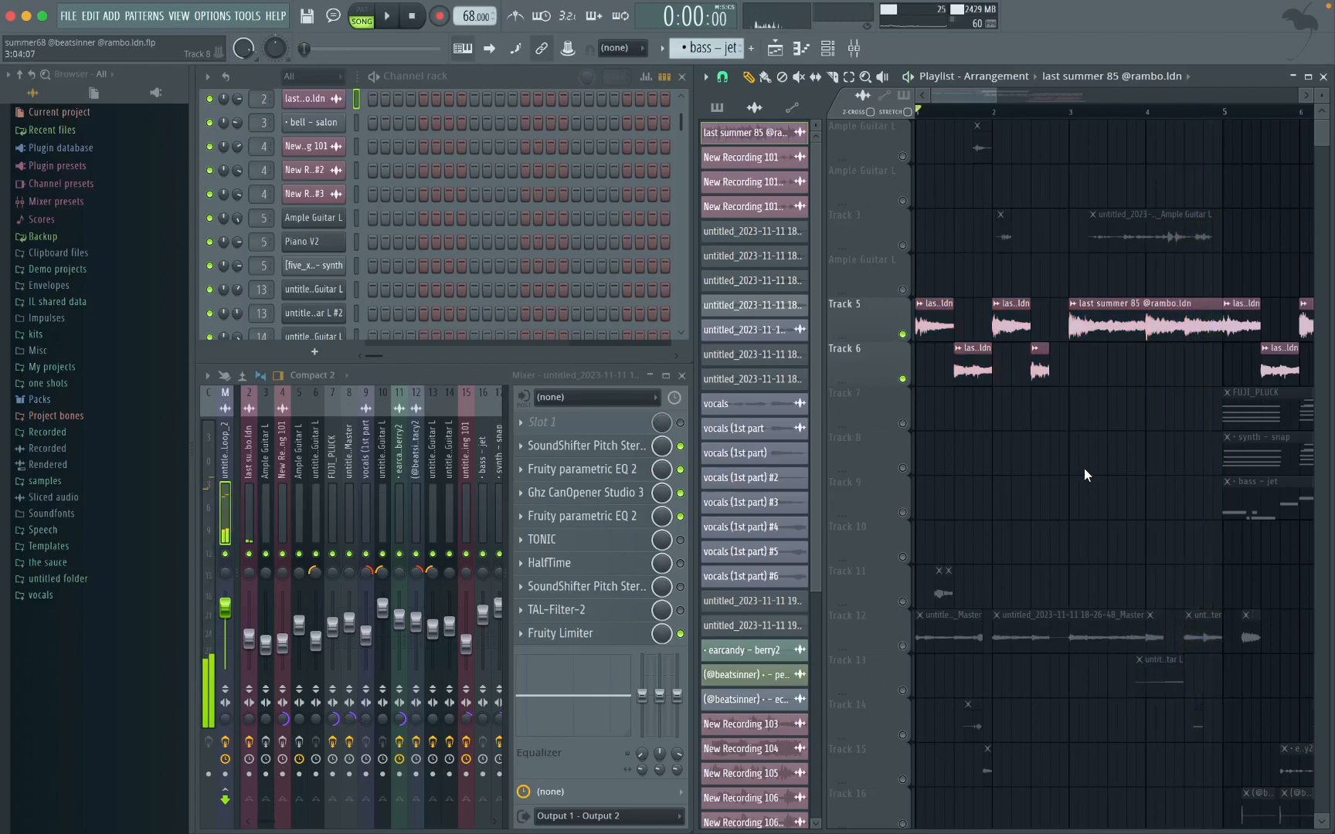
Step: Unmute the first Ample Guitar L playlist track and Track 3, and mute Tracks 5 and 6
scroll(1018, 361, up, 3)
click(902, 156)
click(902, 245)
click(903, 334)
click(902, 378)
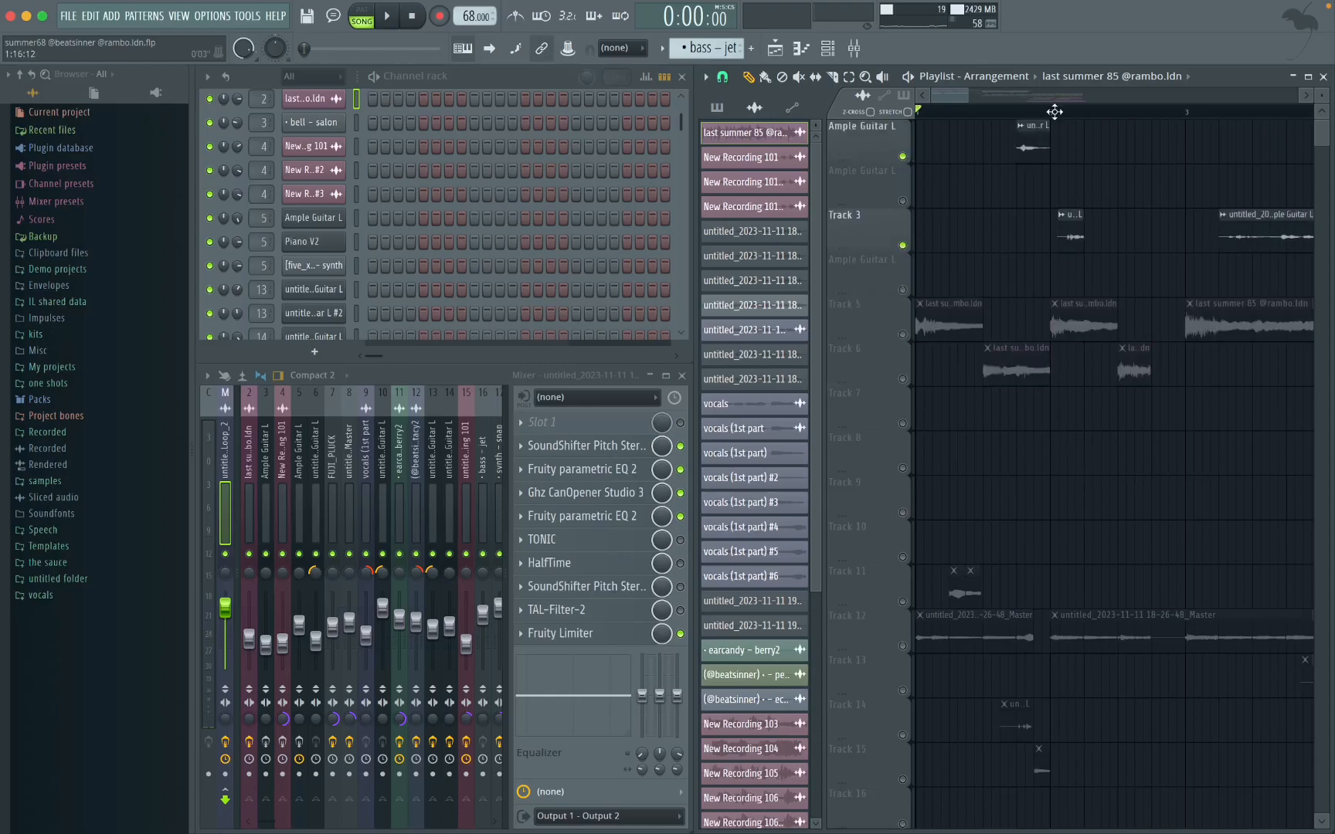
Step: Play the guitar clips on the Ample Guitar L track and Track 3, jumping ahead to the long Track 3 clip
key(space)
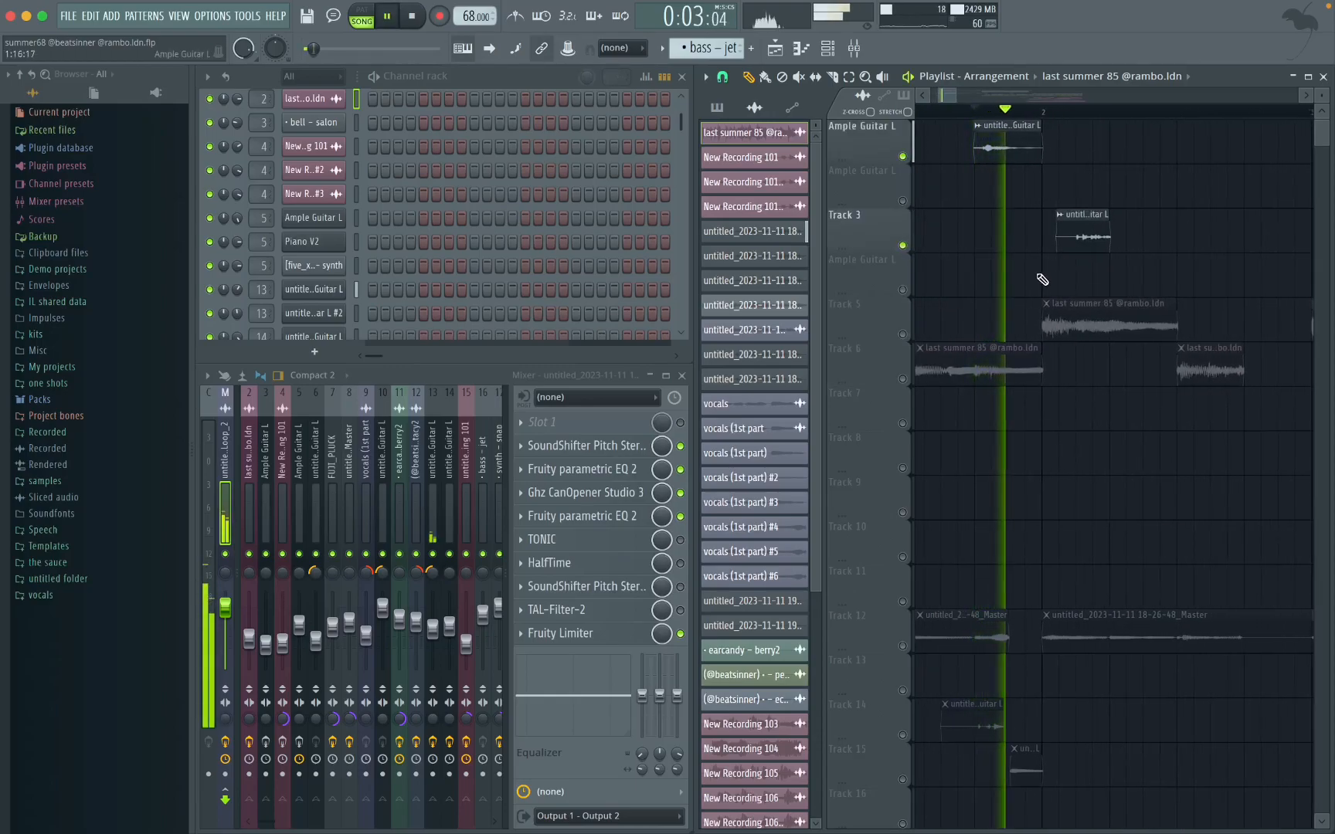
scroll(1043, 280, down, 2)
scroll(1048, 309, right, 3)
key(space)
click(1119, 113)
key(space)
scroll(1120, 359, down, 3)
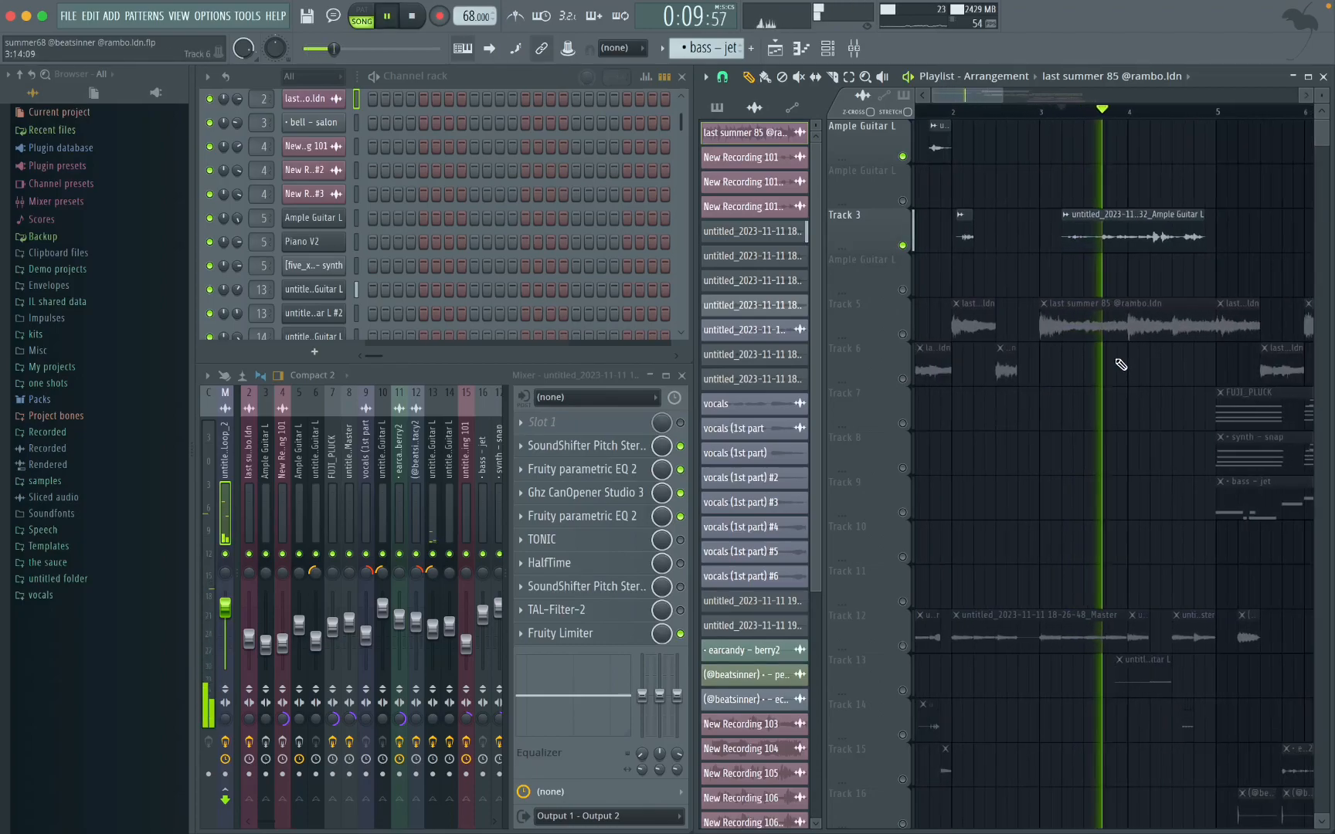
scroll(1119, 367, down, 2)
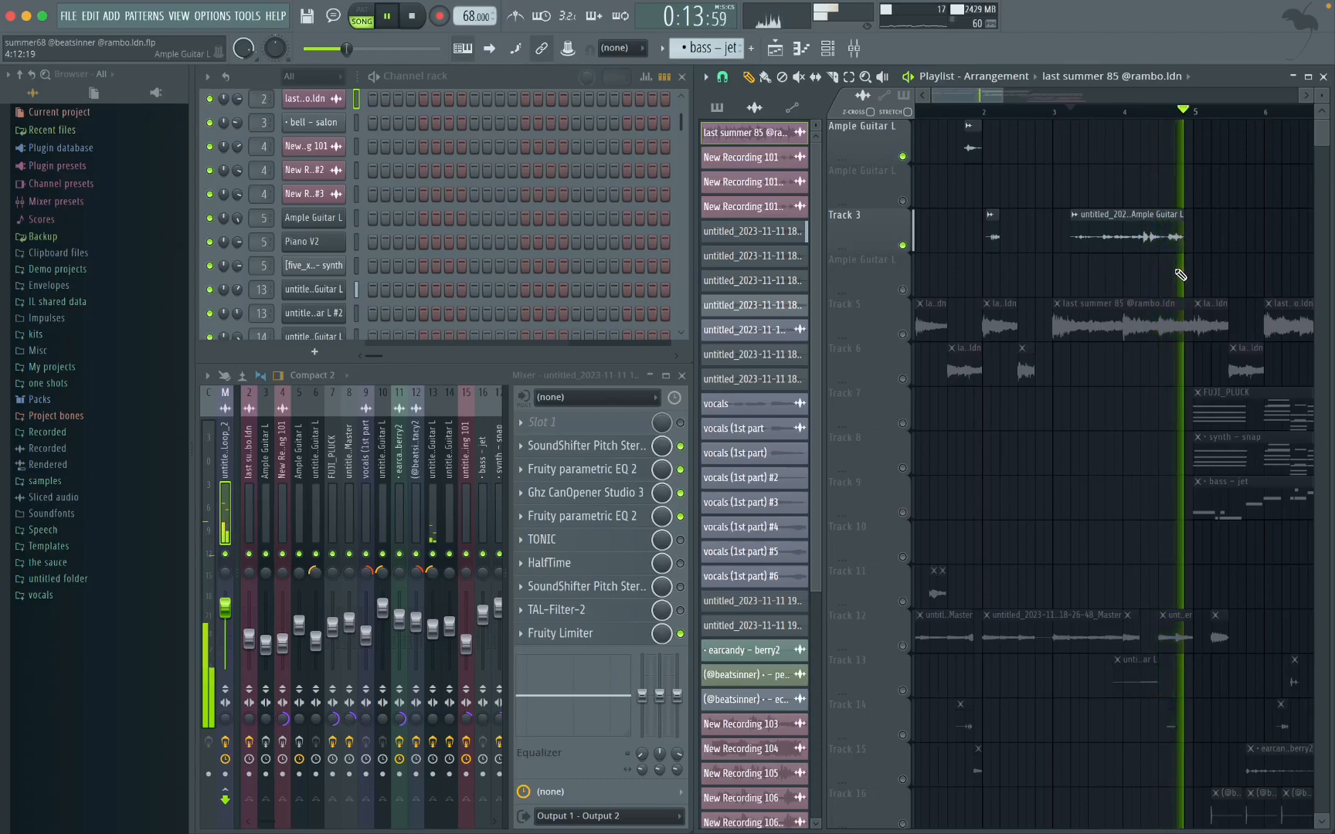
key(space)
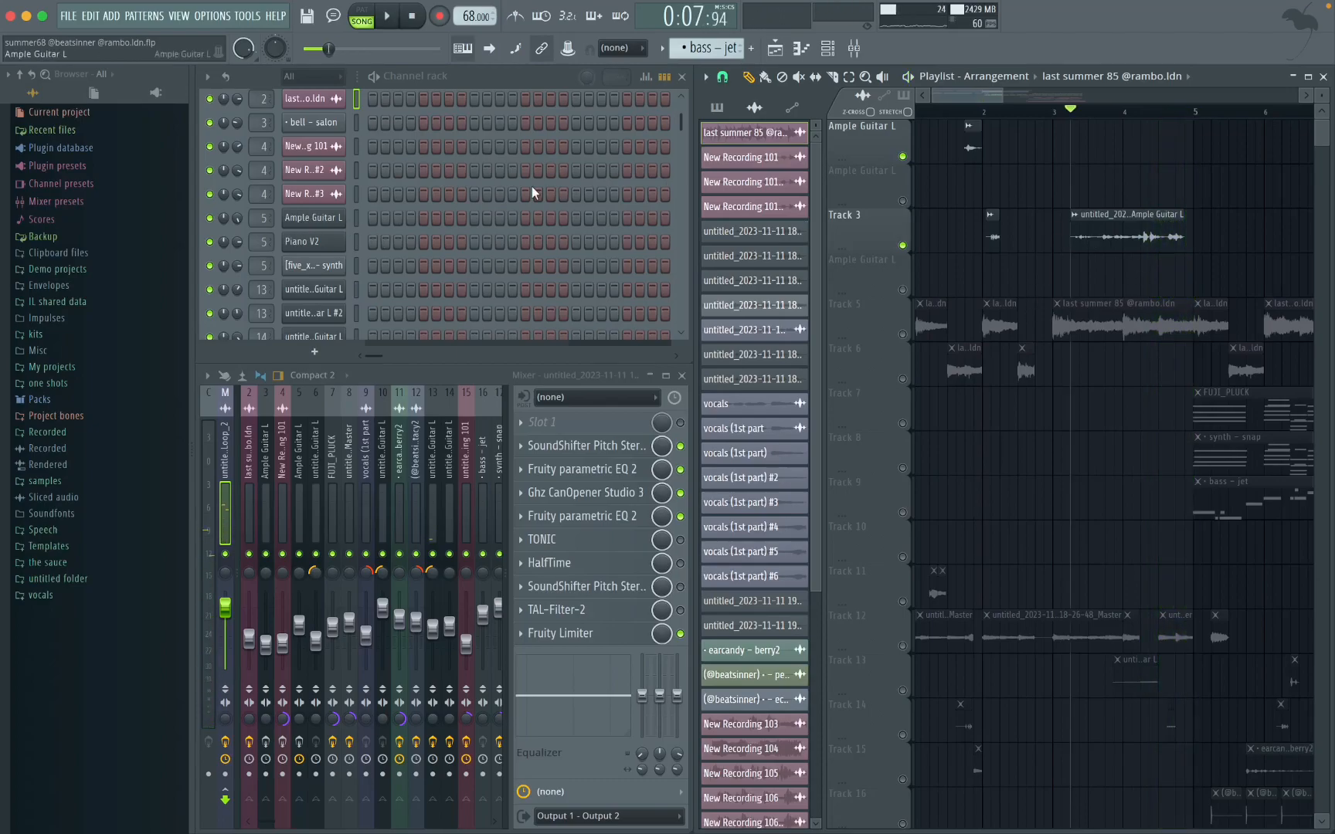
Step: Inspect the Ample Guitar L instrument and the Vocodex and TAL-Filter-2 effects on its mixer track
click(313, 218)
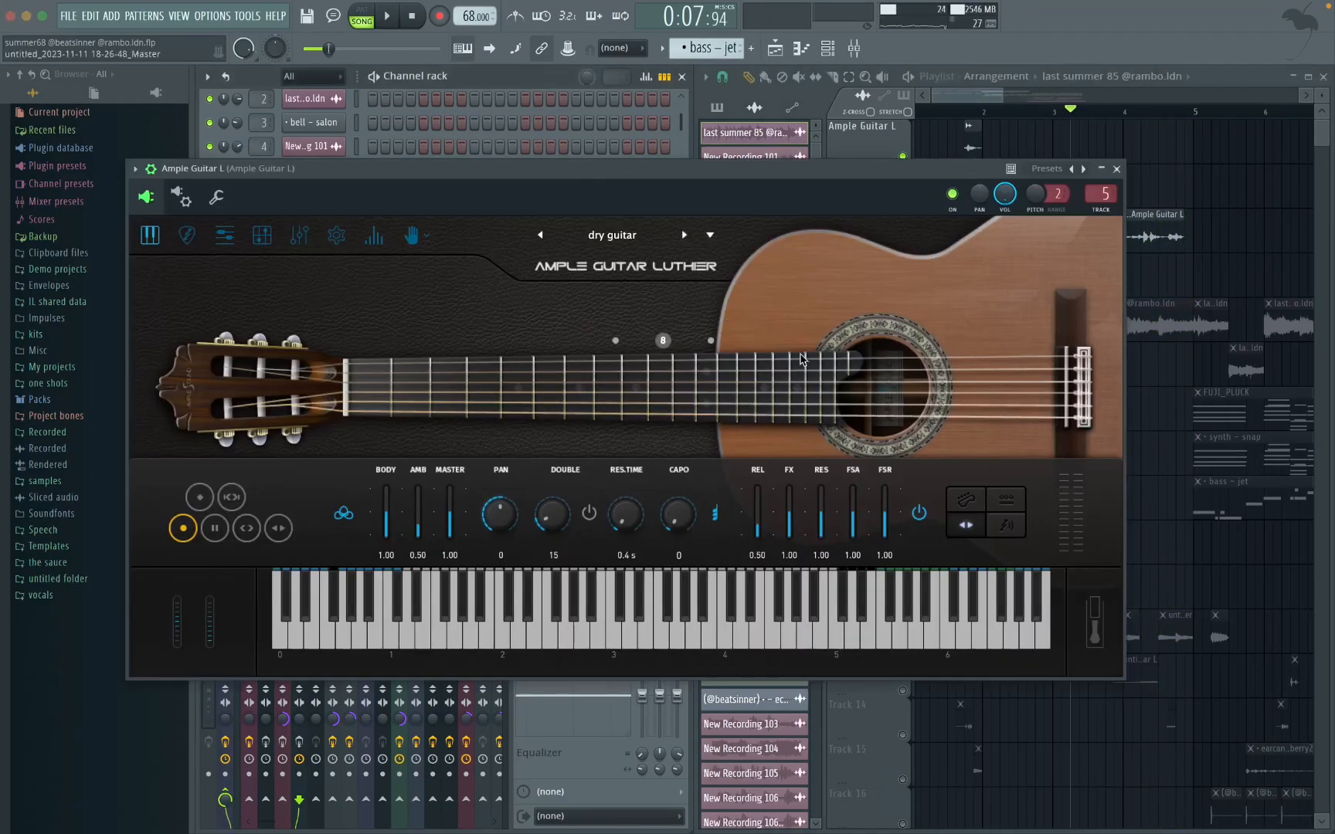
click(1119, 169)
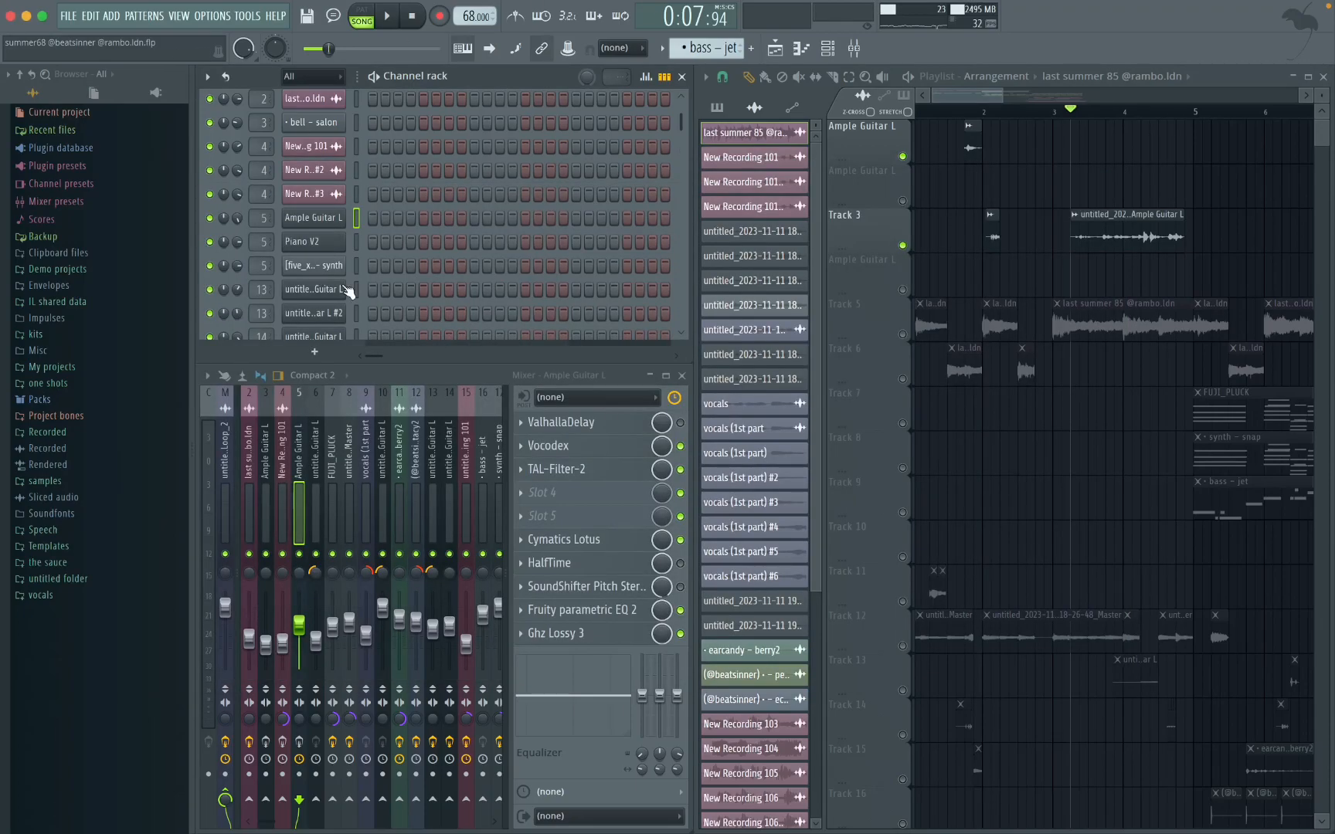
click(558, 451)
click(748, 193)
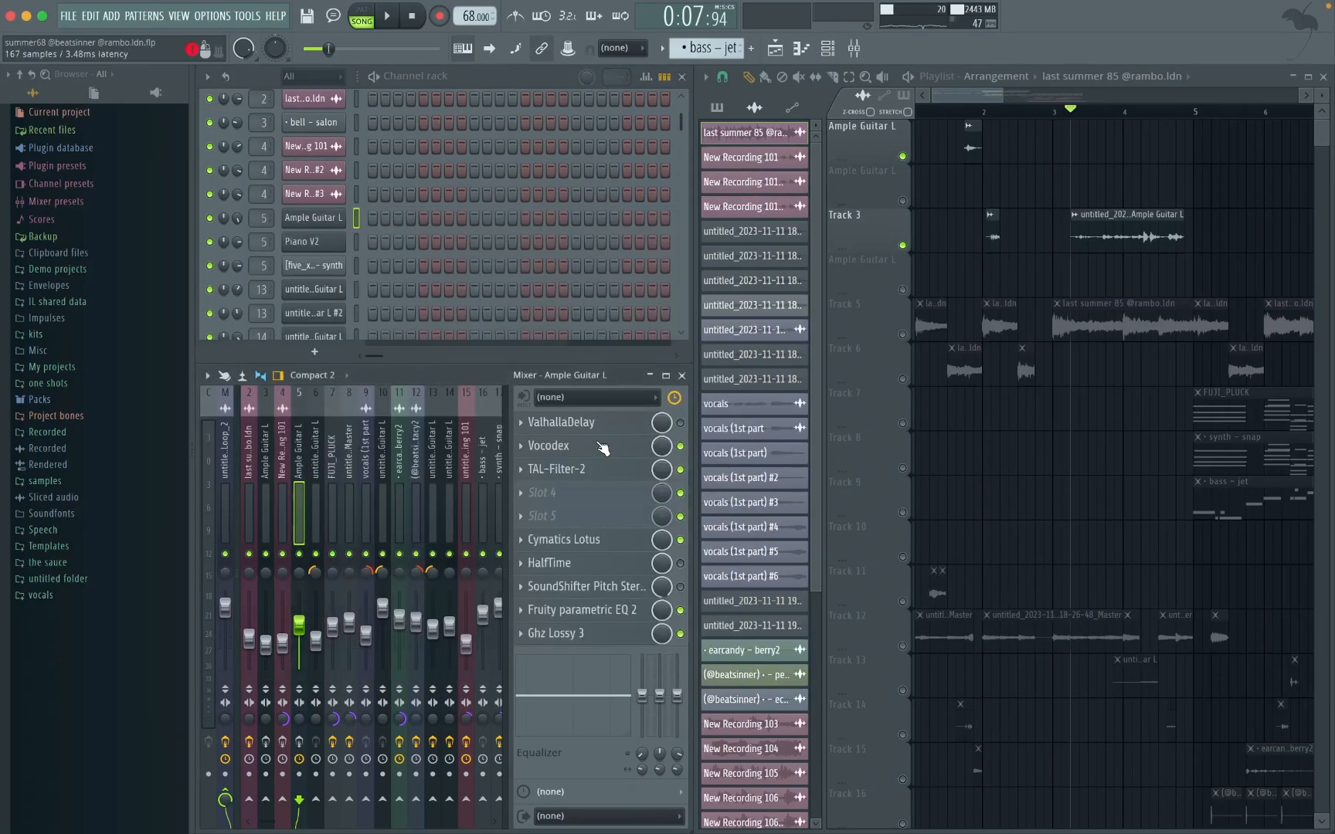
click(557, 469)
click(611, 142)
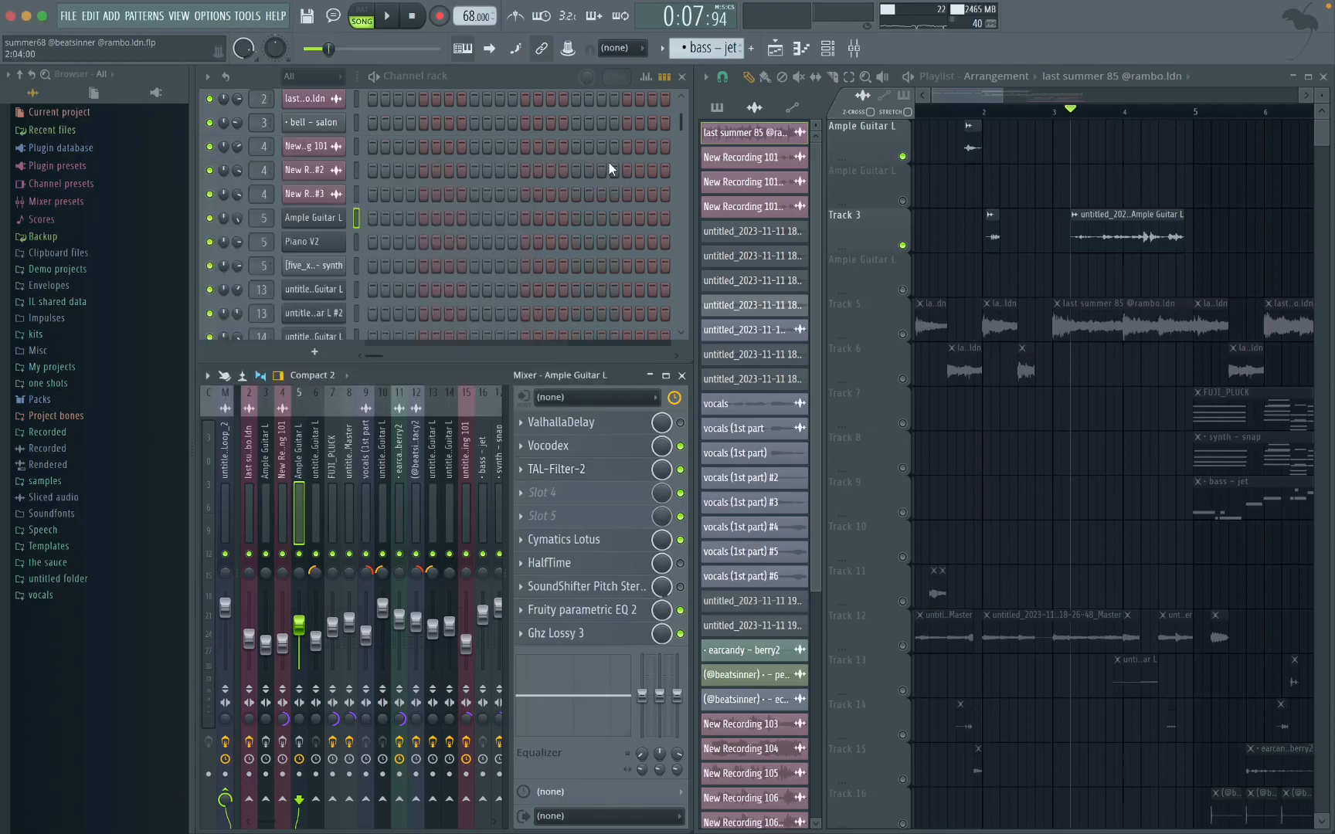
Step: Inspect the Cymatics Lotus, Fruity parametric EQ 2 and Ghz Lossy 3 effects on the Ample Guitar L mixer track
click(593, 539)
click(771, 71)
click(579, 610)
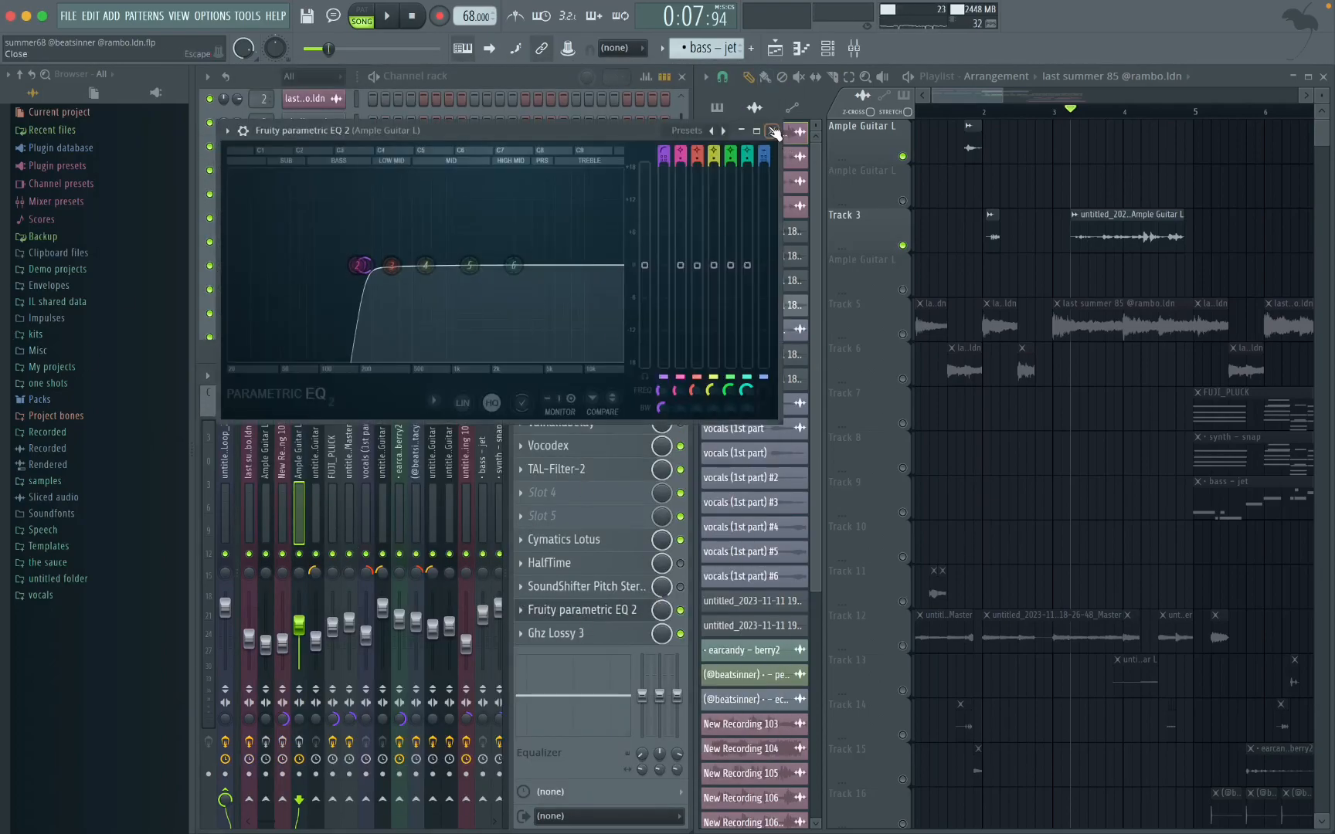
click(773, 131)
click(581, 633)
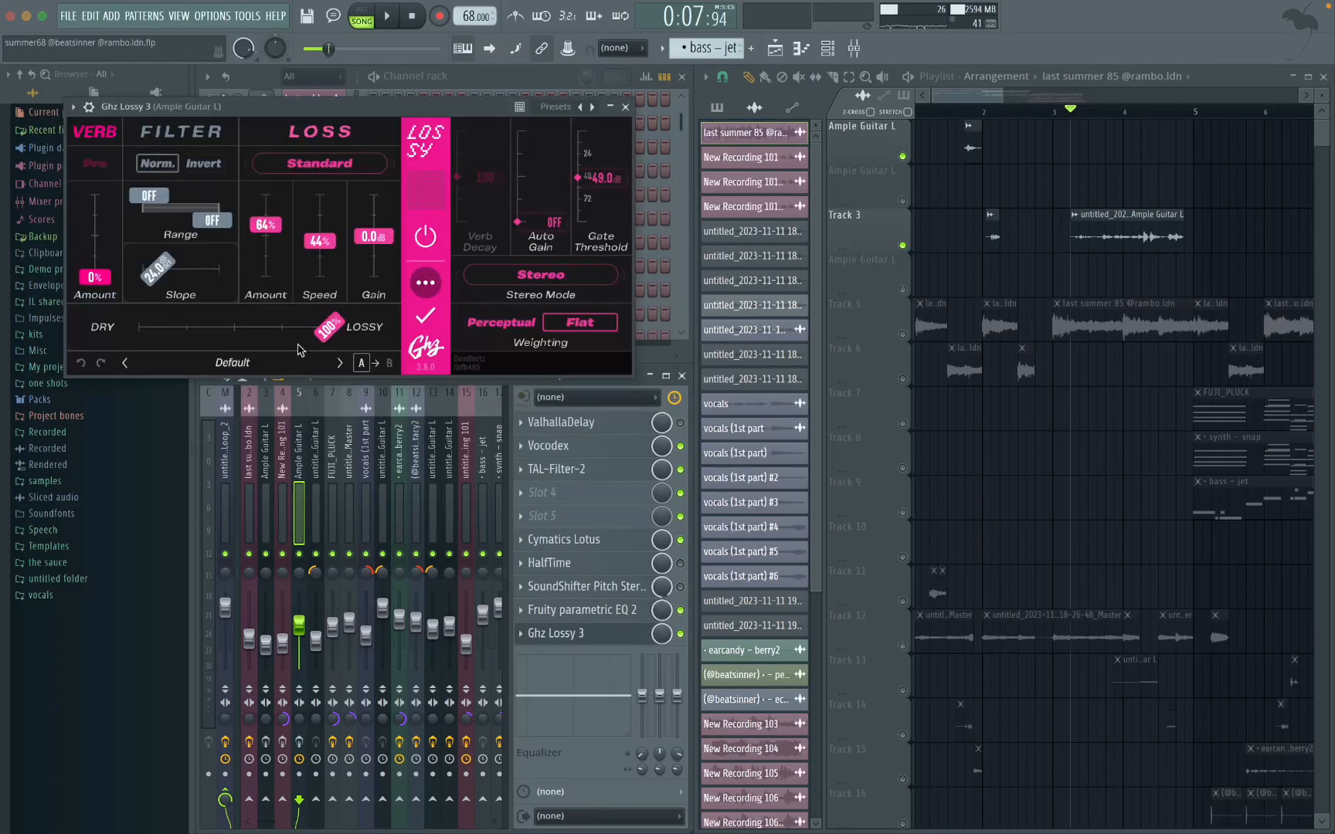
click(625, 106)
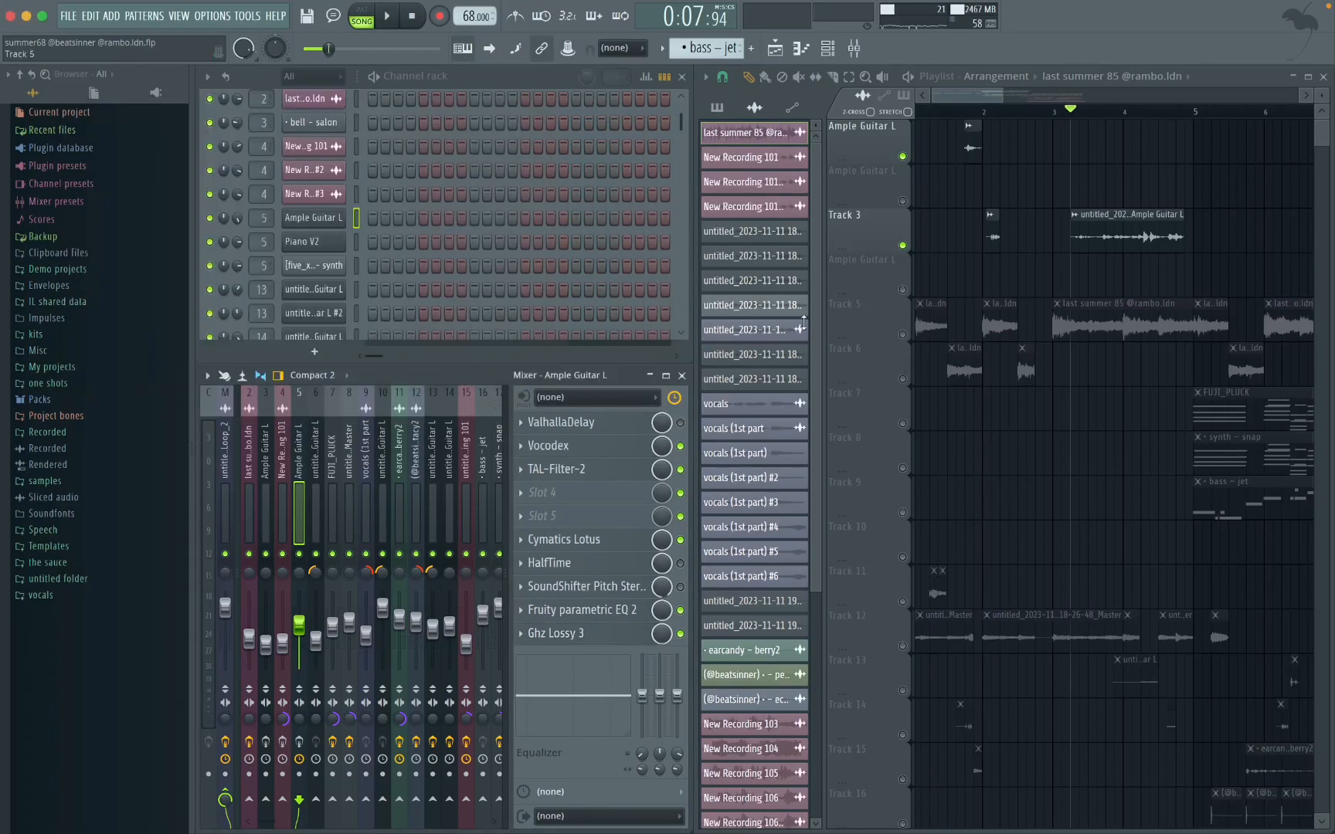
scroll(1057, 246, up, 5)
scroll(1054, 244, down, 5)
drag(1190, 131, 934, 436)
click(995, 454)
scroll(1009, 502, up, 5)
scroll(1016, 512, down, 3)
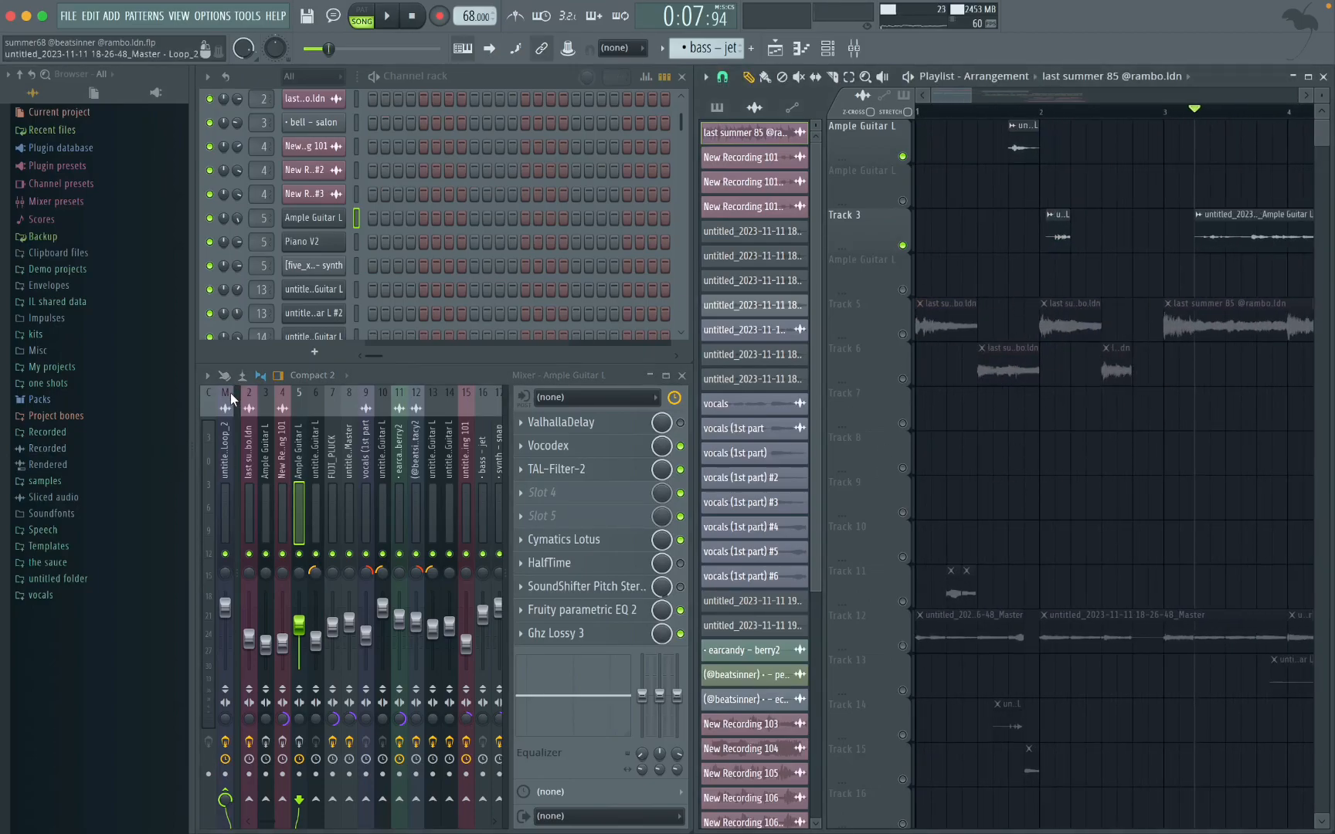
Step: Inspect the HalfTime effect and the second SoundShifter Pitch Stereo effect on the master mixer track
click(225, 510)
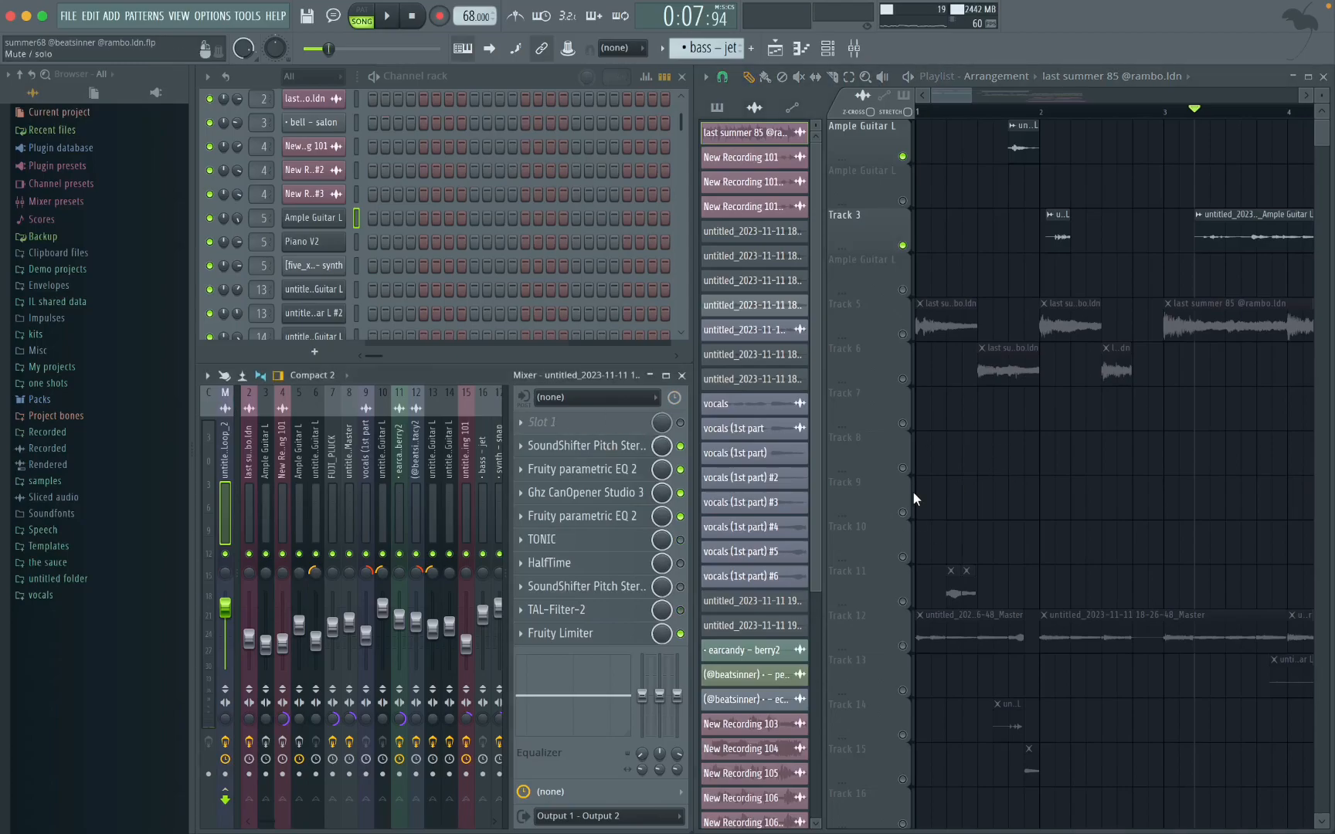
click(575, 564)
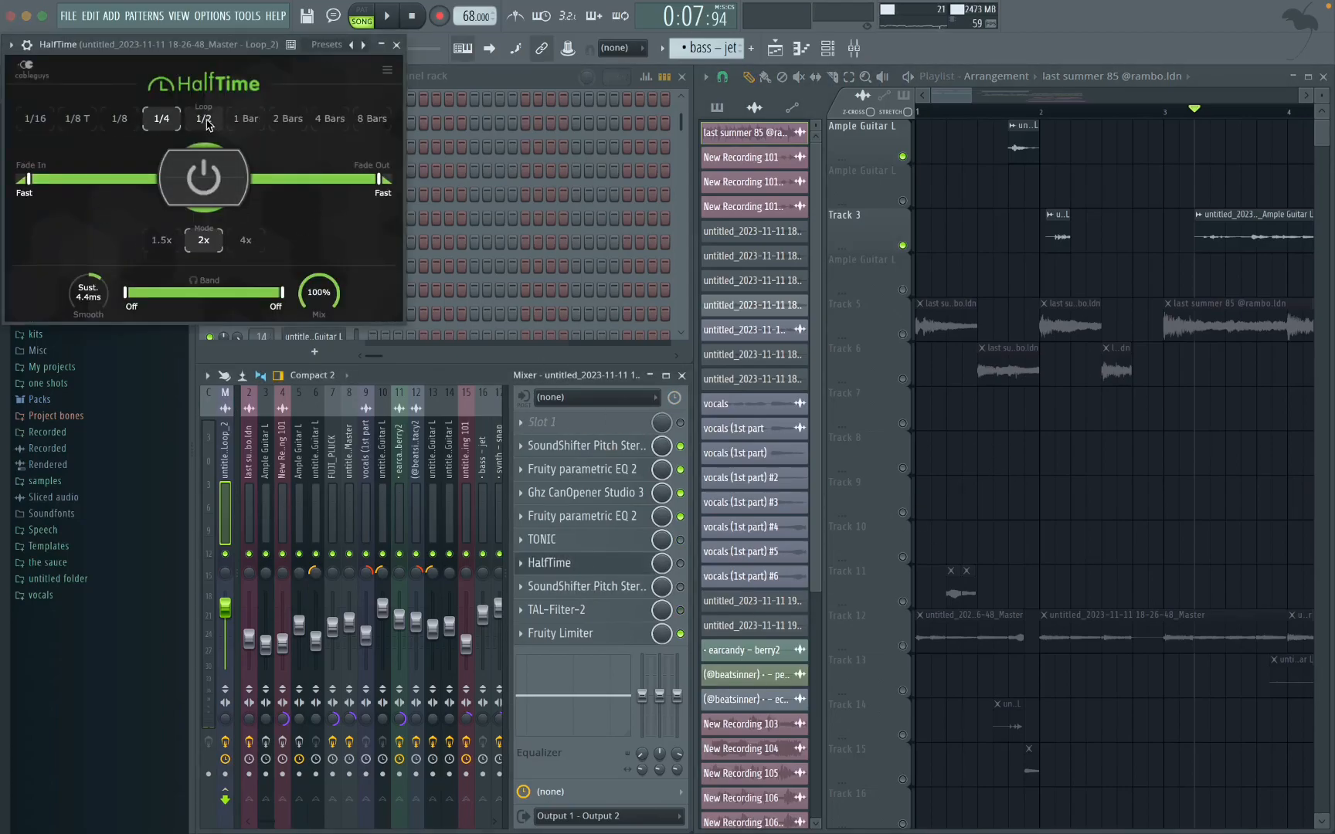
click(396, 44)
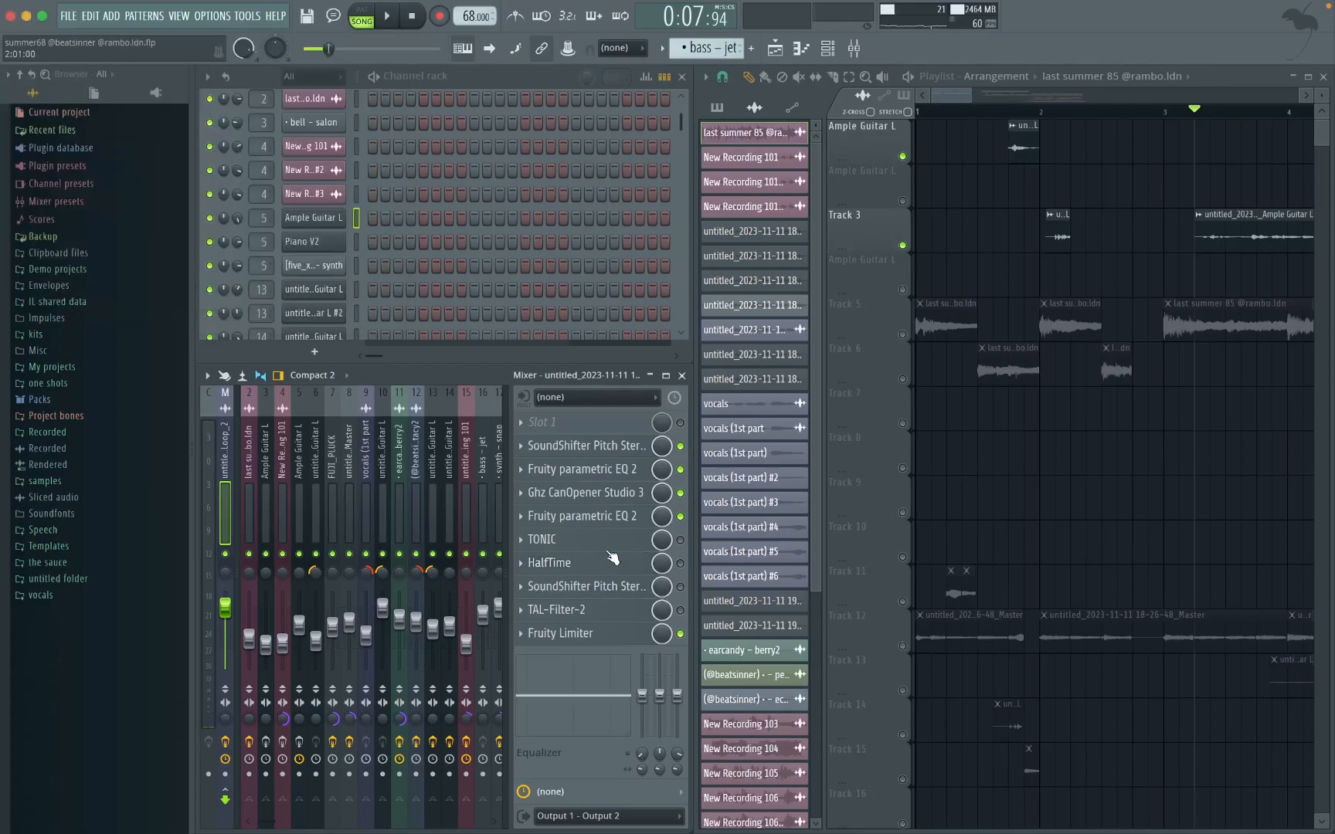
click(635, 586)
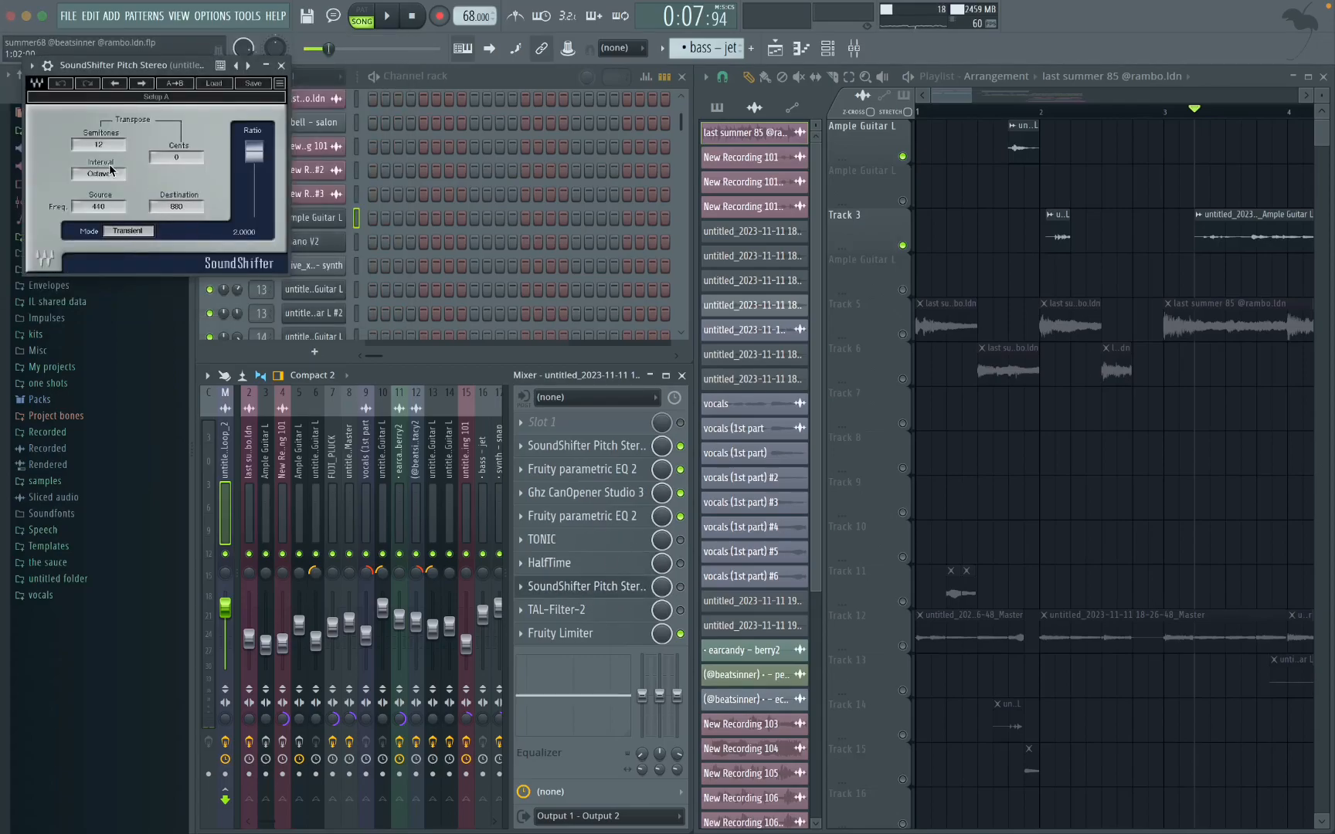
click(281, 66)
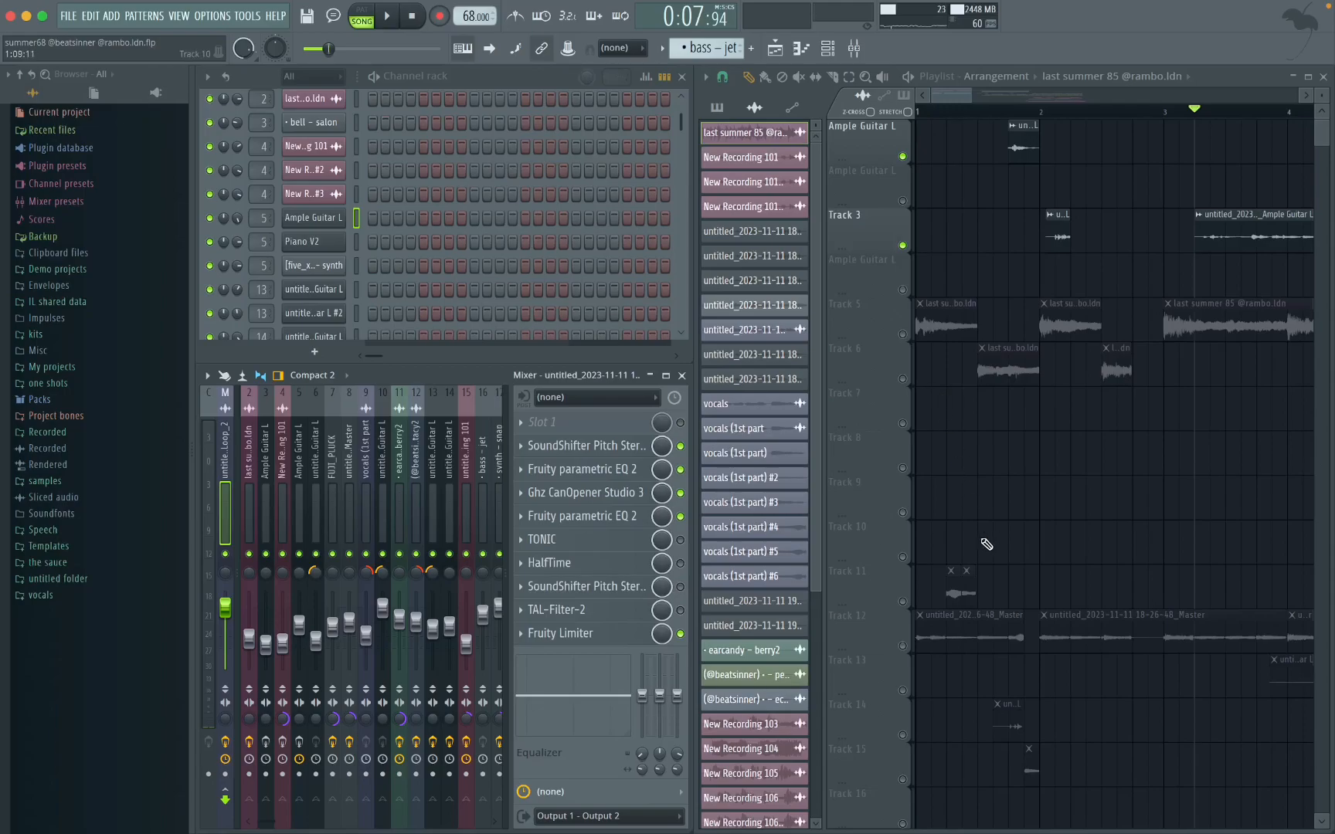
click(904, 651)
scroll(989, 536, up, 3)
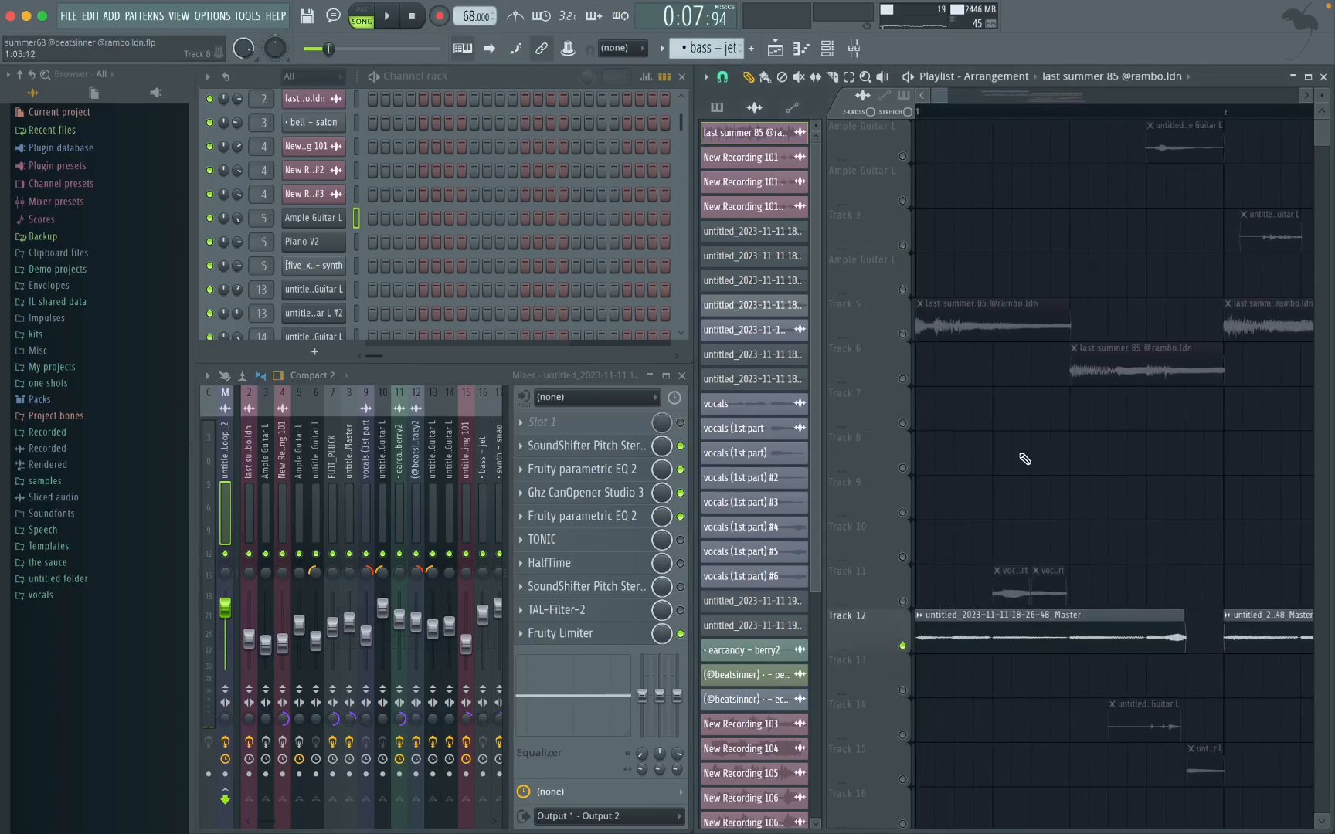
click(924, 112)
scroll(1022, 447, down, 4)
key(space)
scroll(974, 491, down, 6)
scroll(1018, 470, up, 2)
scroll(1018, 470, up, 2)
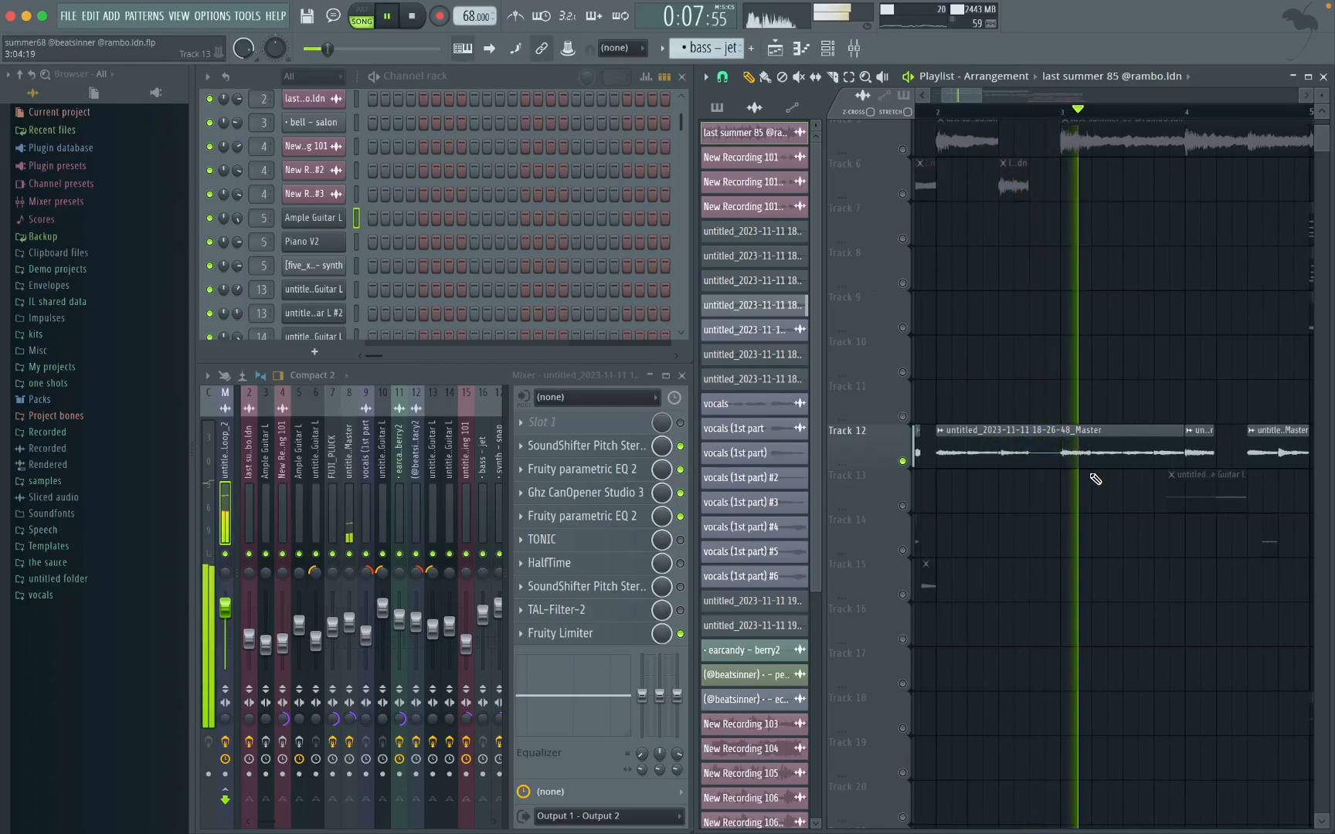
scroll(1096, 479, down, 2)
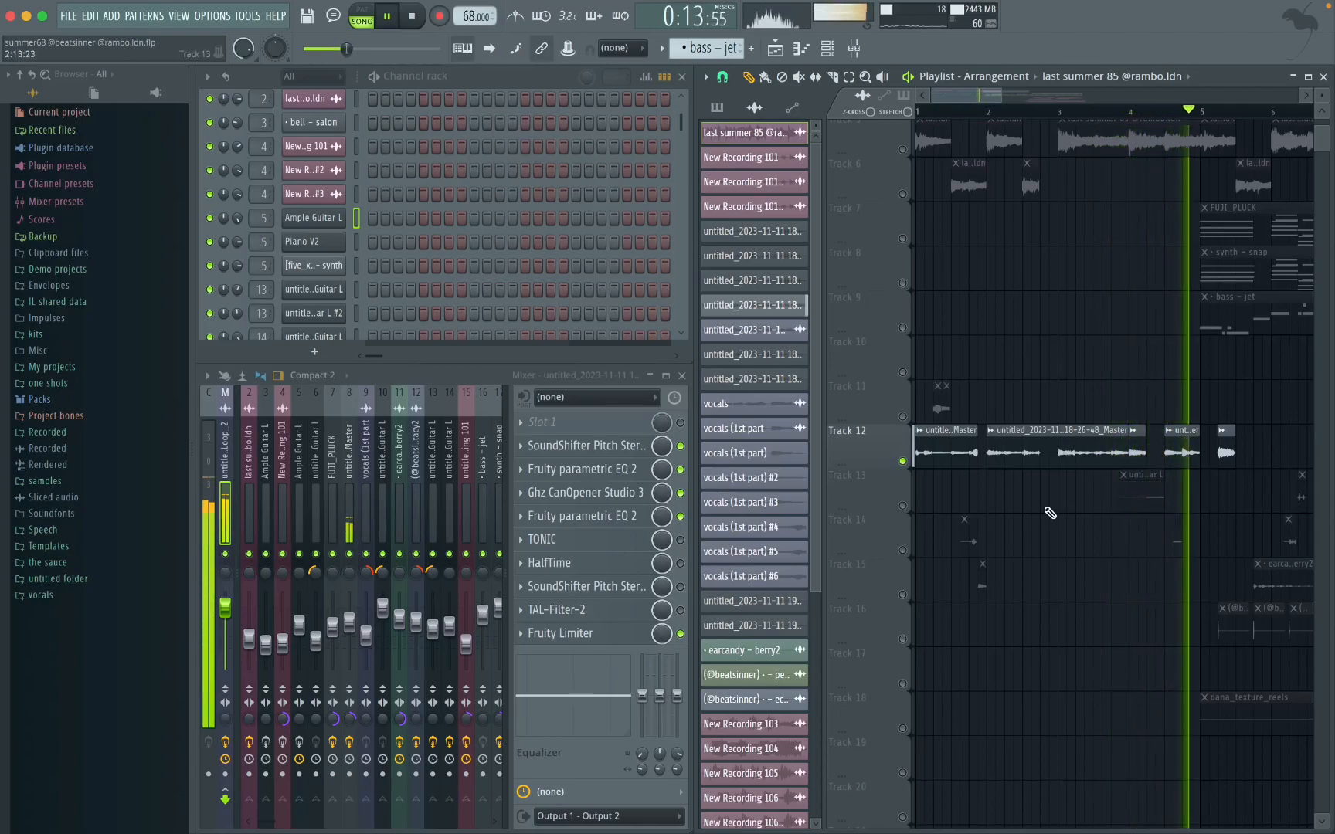
key(space)
Step: Examine the Track 12 audio clip's time-stretching settings and the Fruity parametric EQ 2 curve on its mixer track
scroll(1042, 484, up, 1)
double_click(1129, 427)
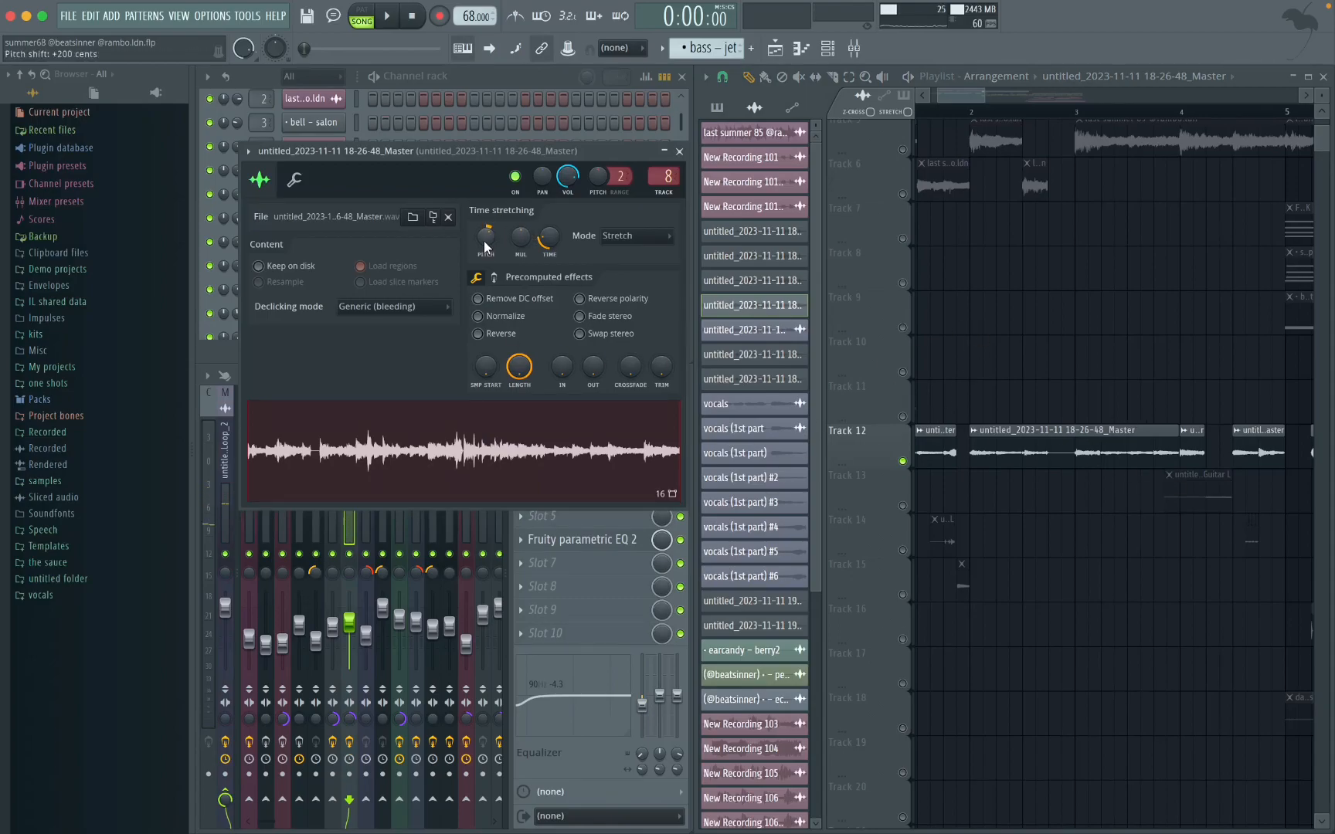
click(680, 150)
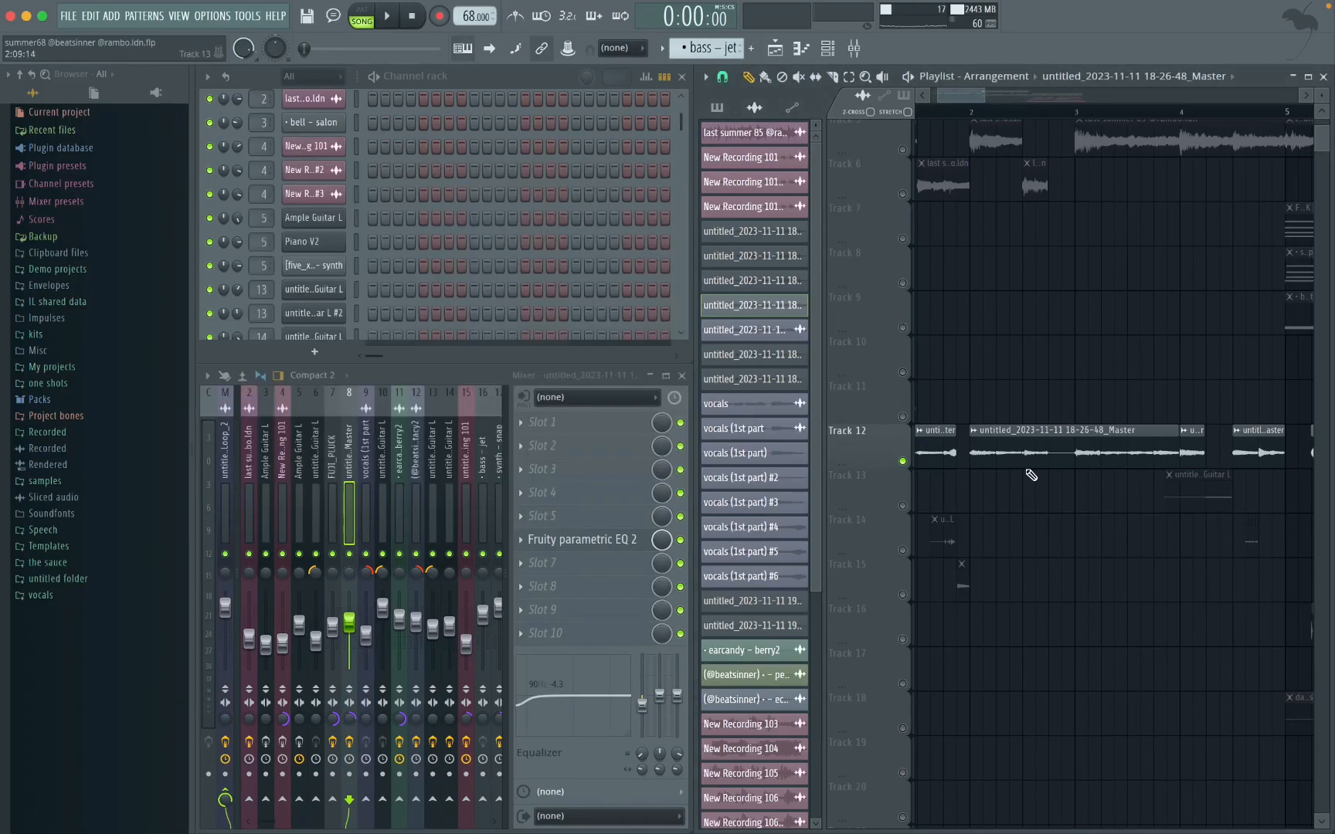
scroll(1024, 469, left, 1)
scroll(1024, 468, down, 3)
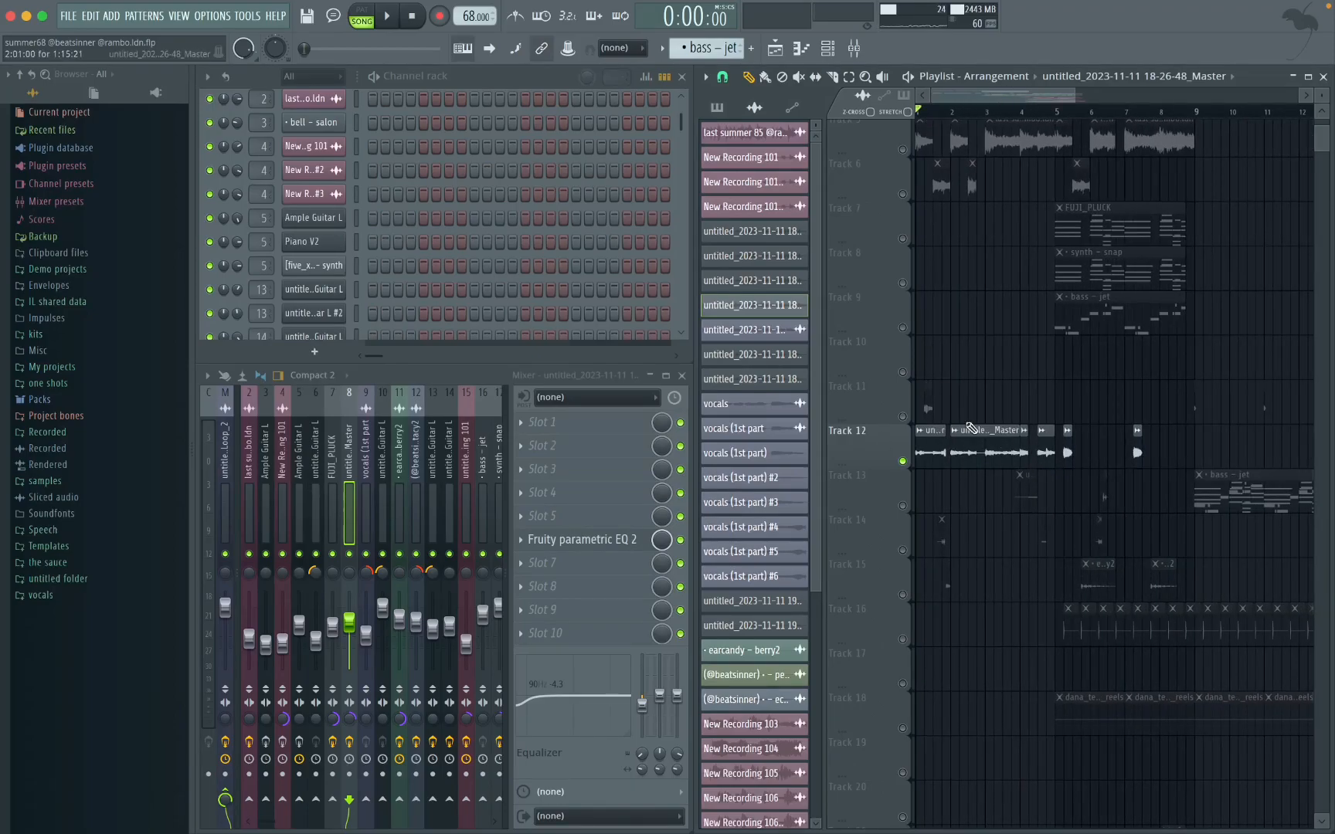
click(588, 540)
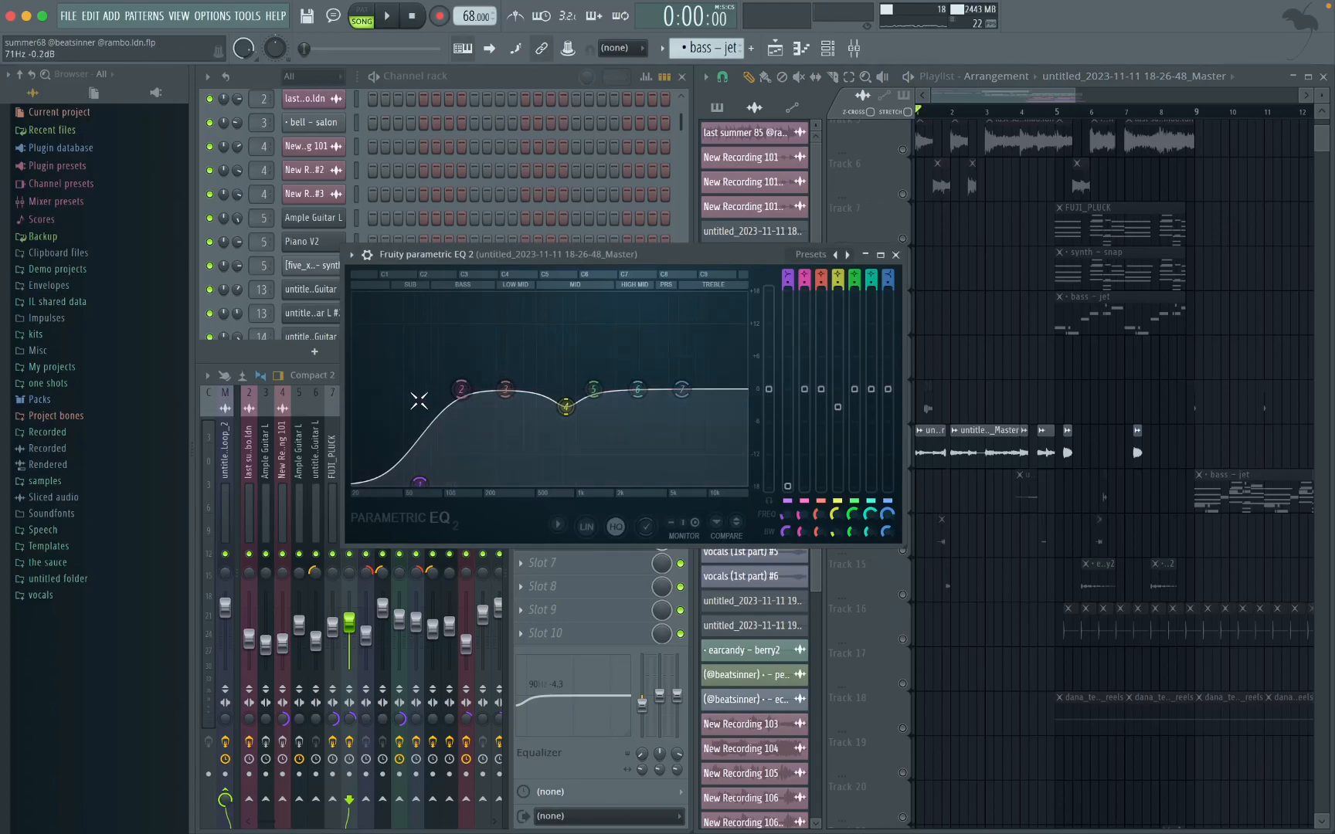
click(895, 255)
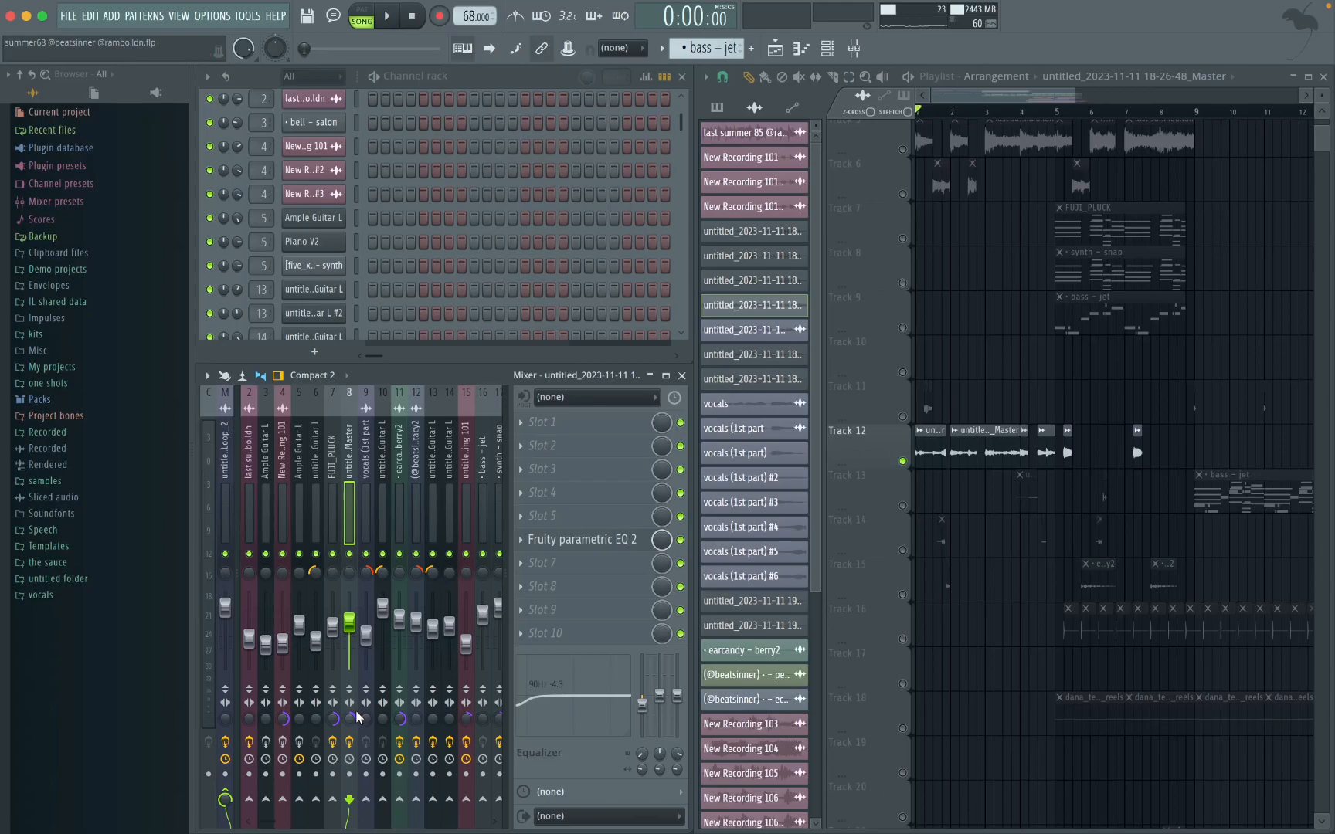
Step: Solo Track 11 and play its two vocal clips from the start of the first one
scroll(950, 430, up, 3)
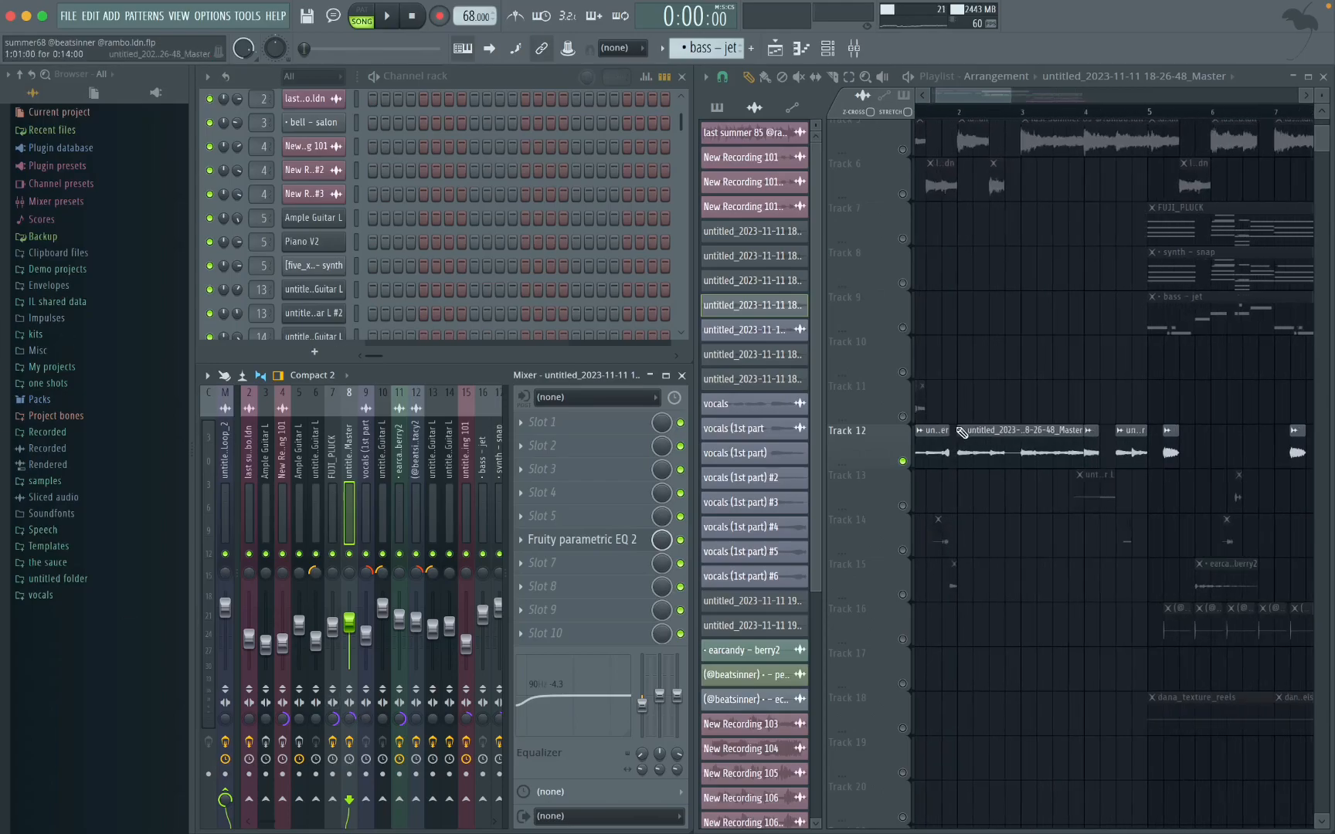
scroll(935, 444, down, 1)
scroll(936, 444, up, 5)
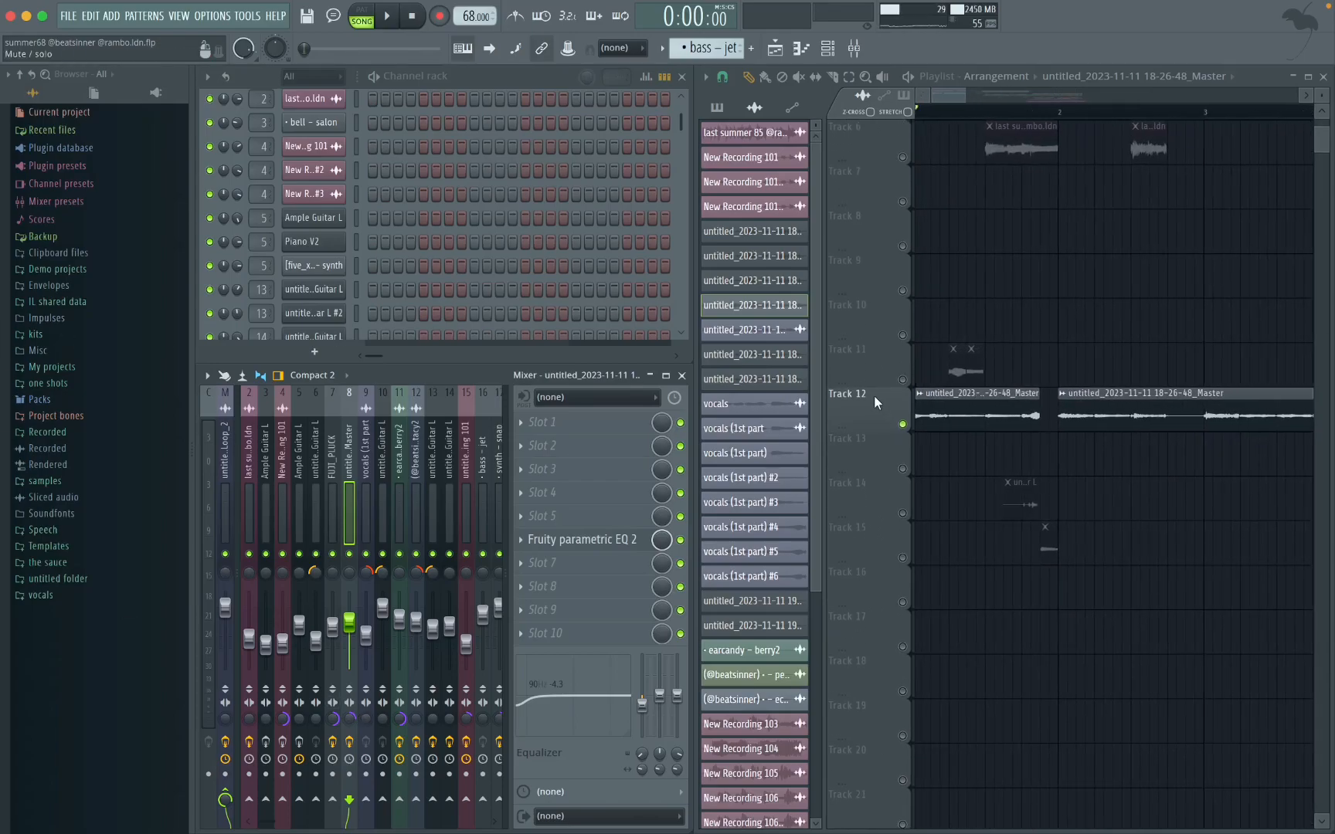
scroll(1055, 371, up, 3)
scroll(1087, 347, left, 2)
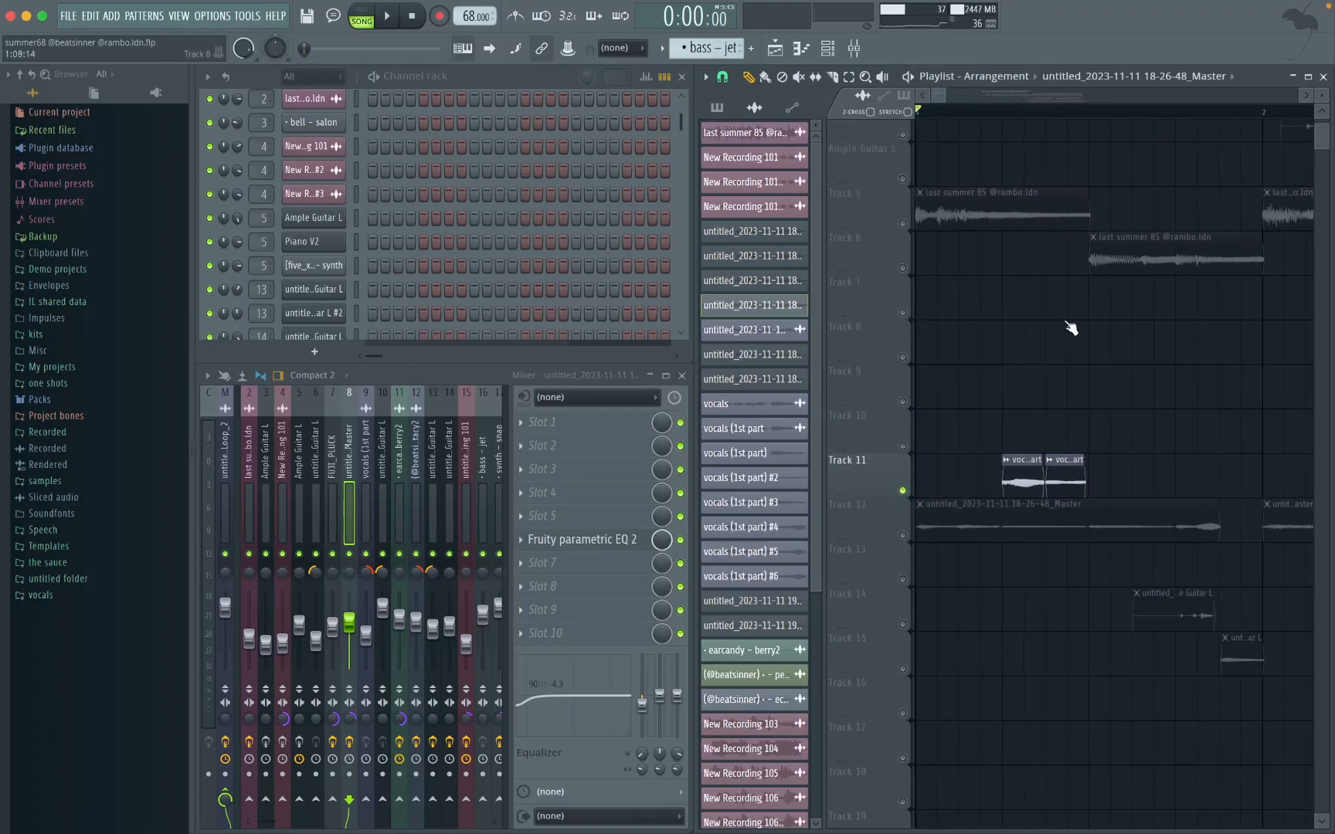
click(1002, 109)
key(space)
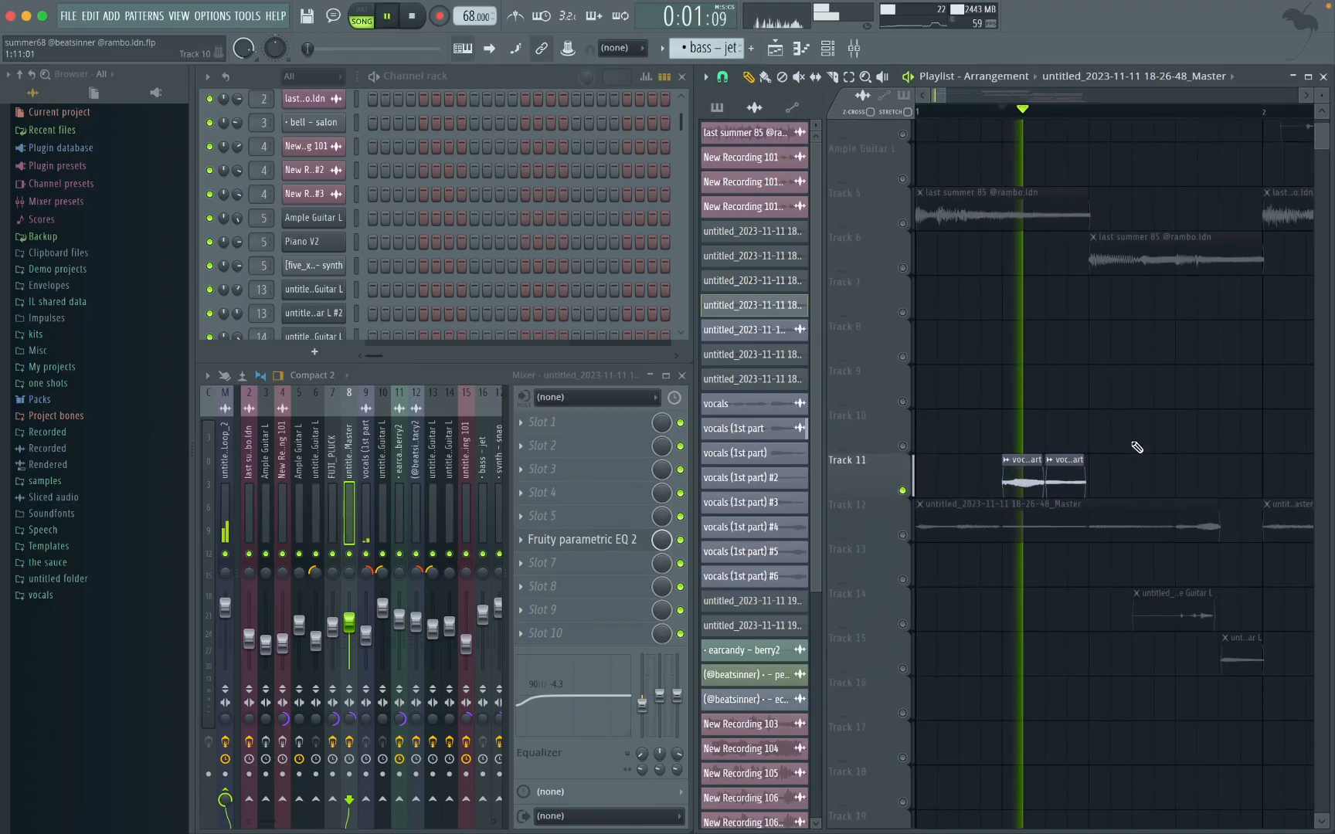
key(space)
key(super+space)
text(voi)
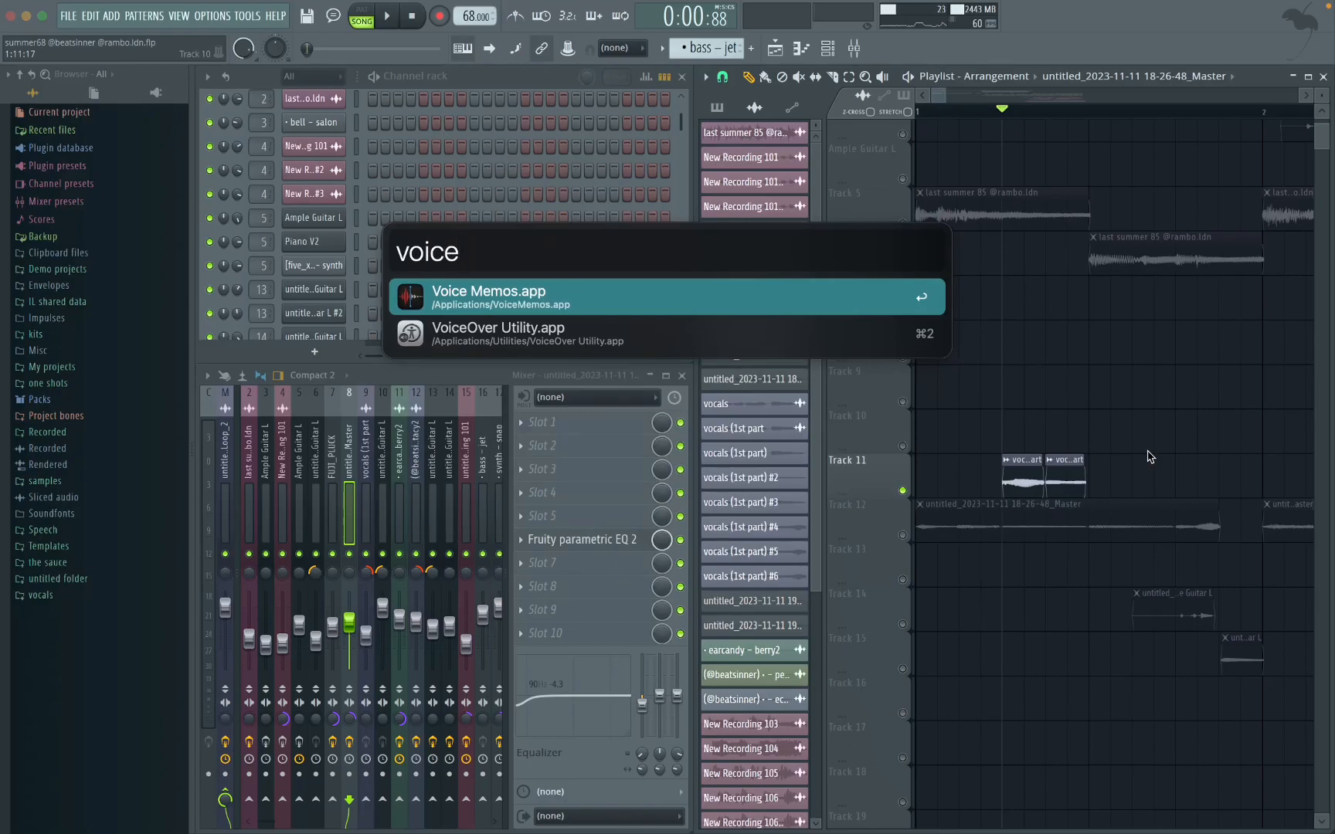
key(BackSpace)
key(BackSpace)
key(BackSpace)
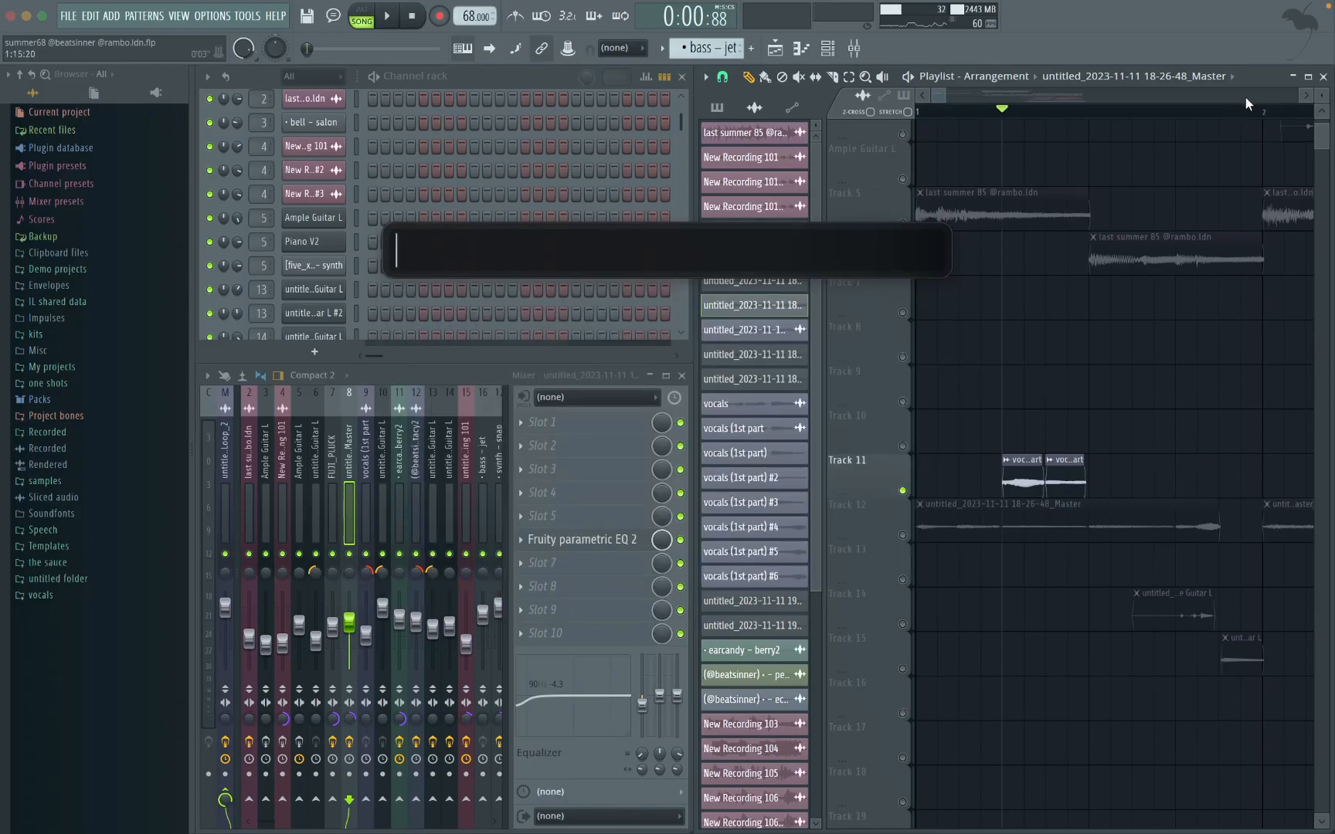
Step: Review the equalizer and effect slots on the mixer track used by the vocals (1st part) clips
key(Escape)
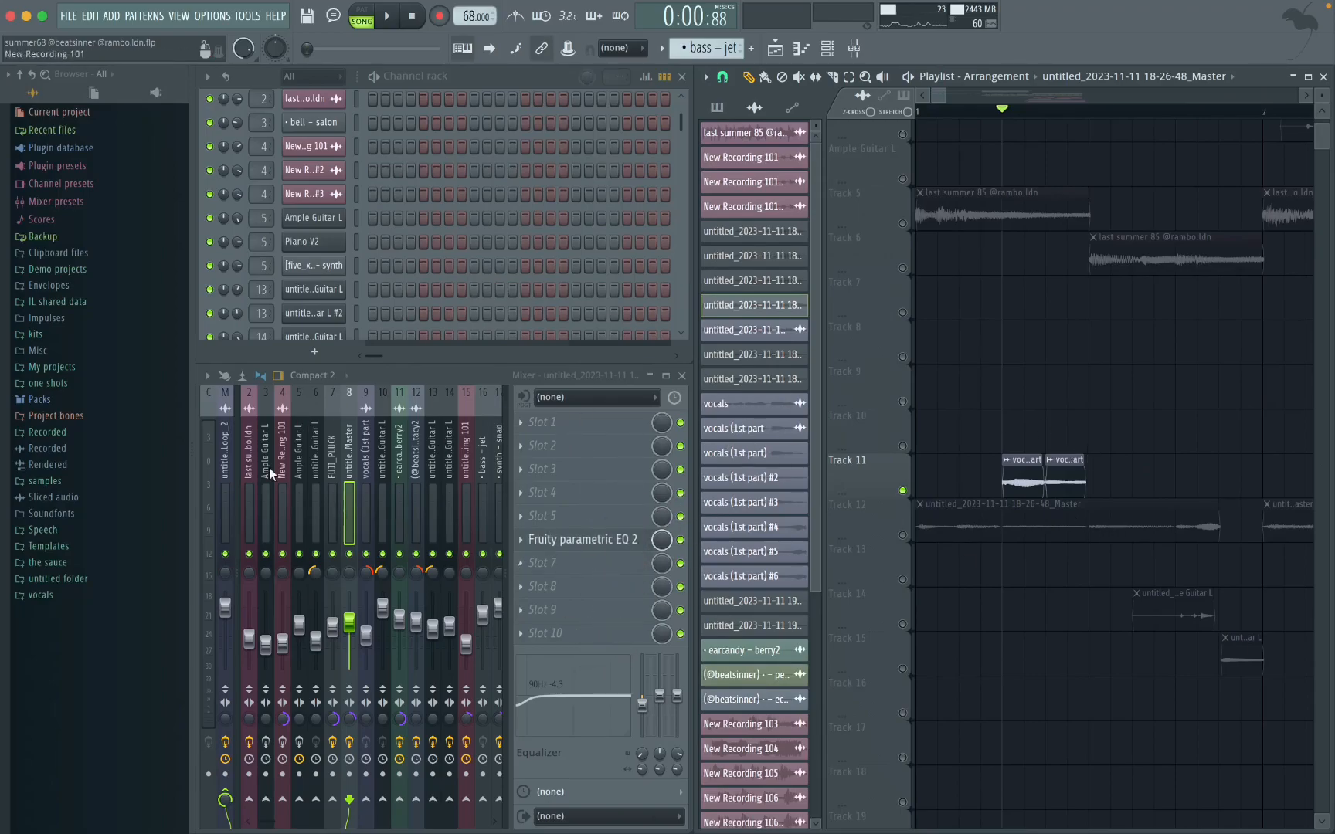
click(371, 396)
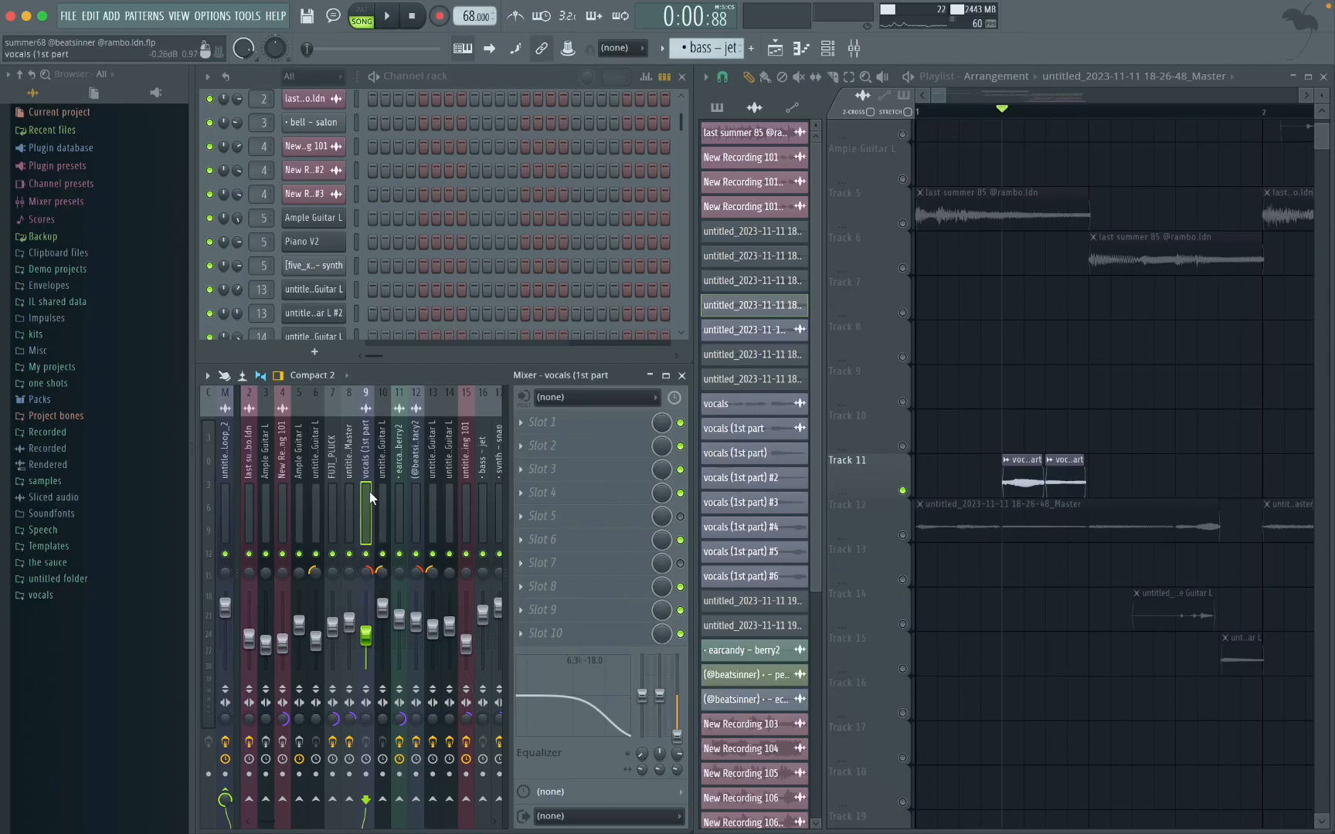
Step: Solo Tracks 14 and 15 and play their Ample Guitar L clips in the first bar
scroll(1128, 512, right, 3)
scroll(1082, 517, left, 3)
scroll(1020, 530, right, 3)
scroll(1059, 550, left, 3)
scroll(1067, 554, right, 3)
scroll(1067, 554, down, 3)
scroll(1005, 587, left, 3)
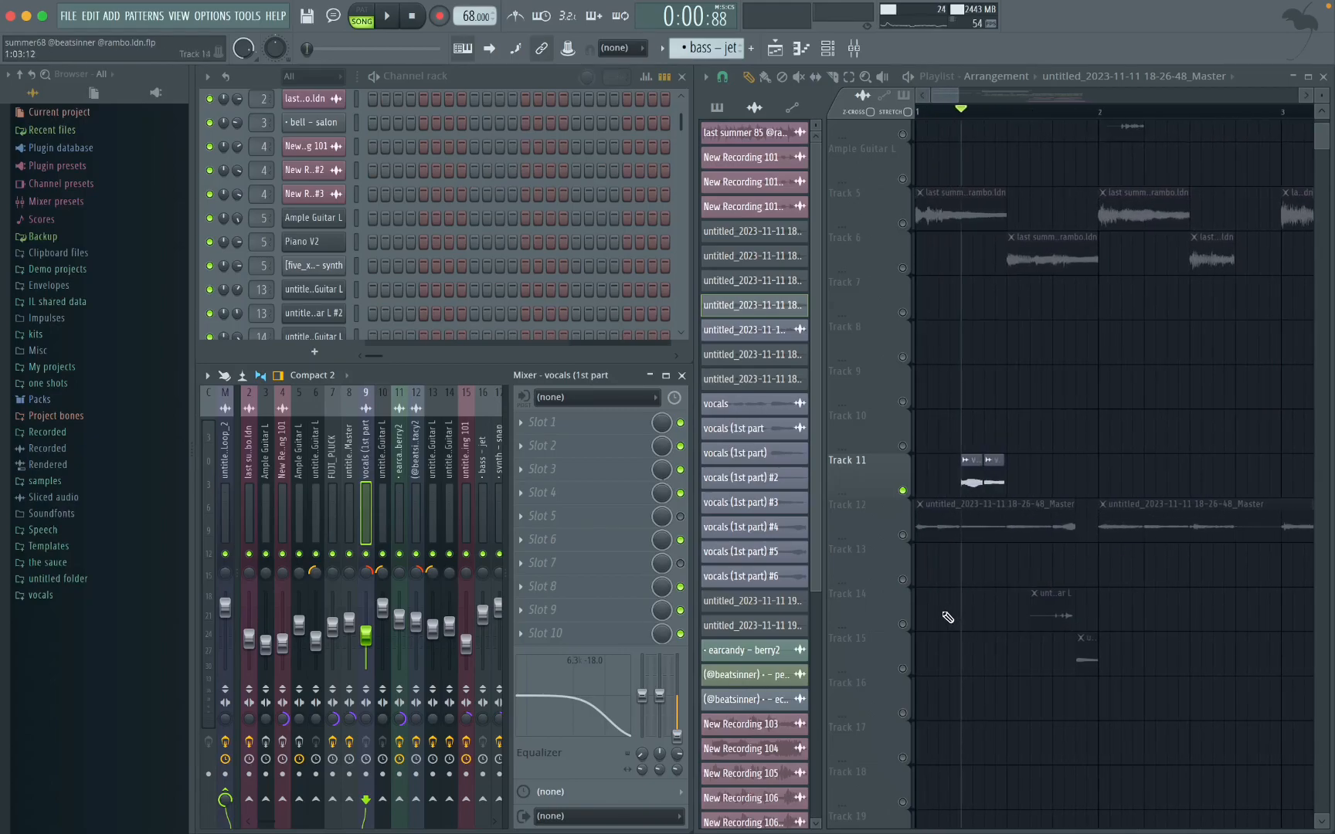
ctrl+click(903, 624)
click(902, 670)
click(1043, 113)
scroll(1059, 413, up, 2)
key(space)
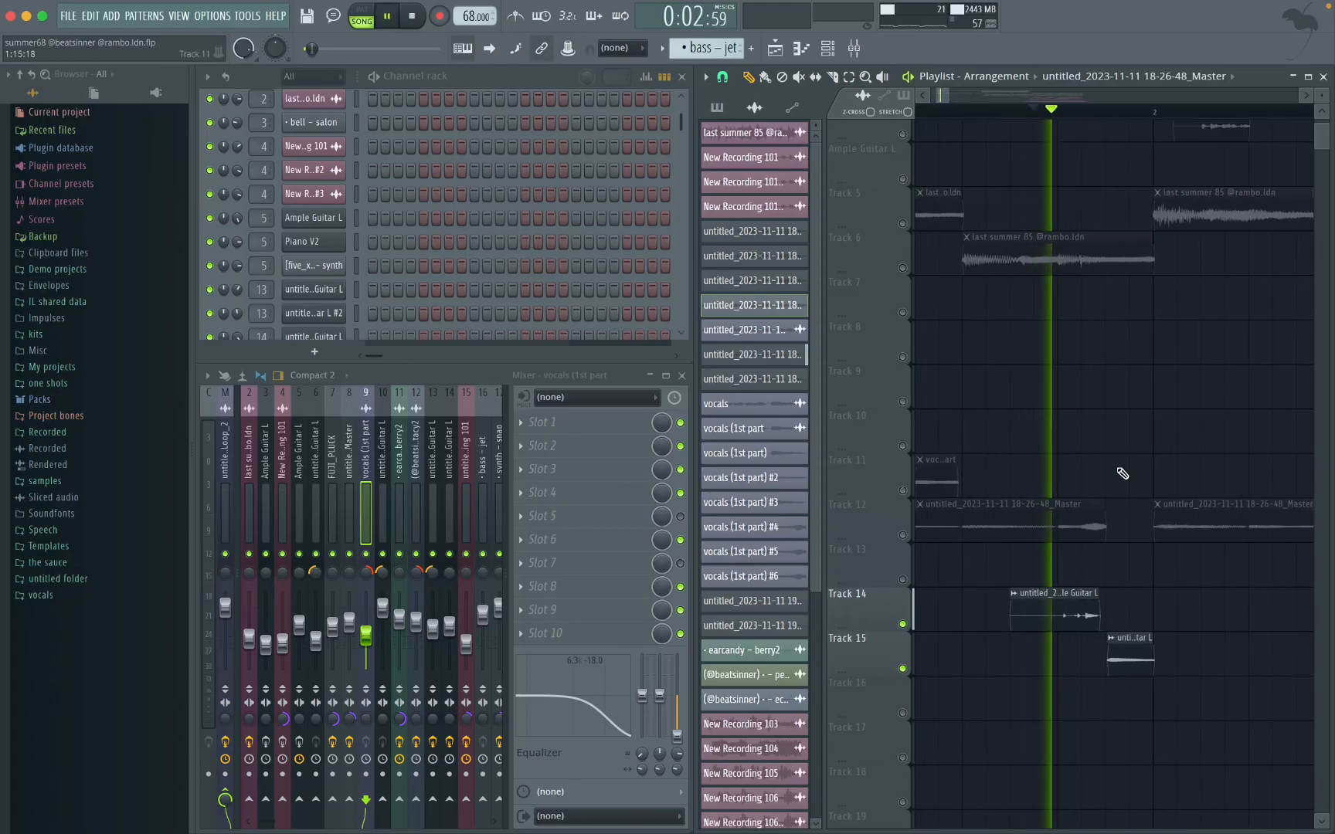
key(space)
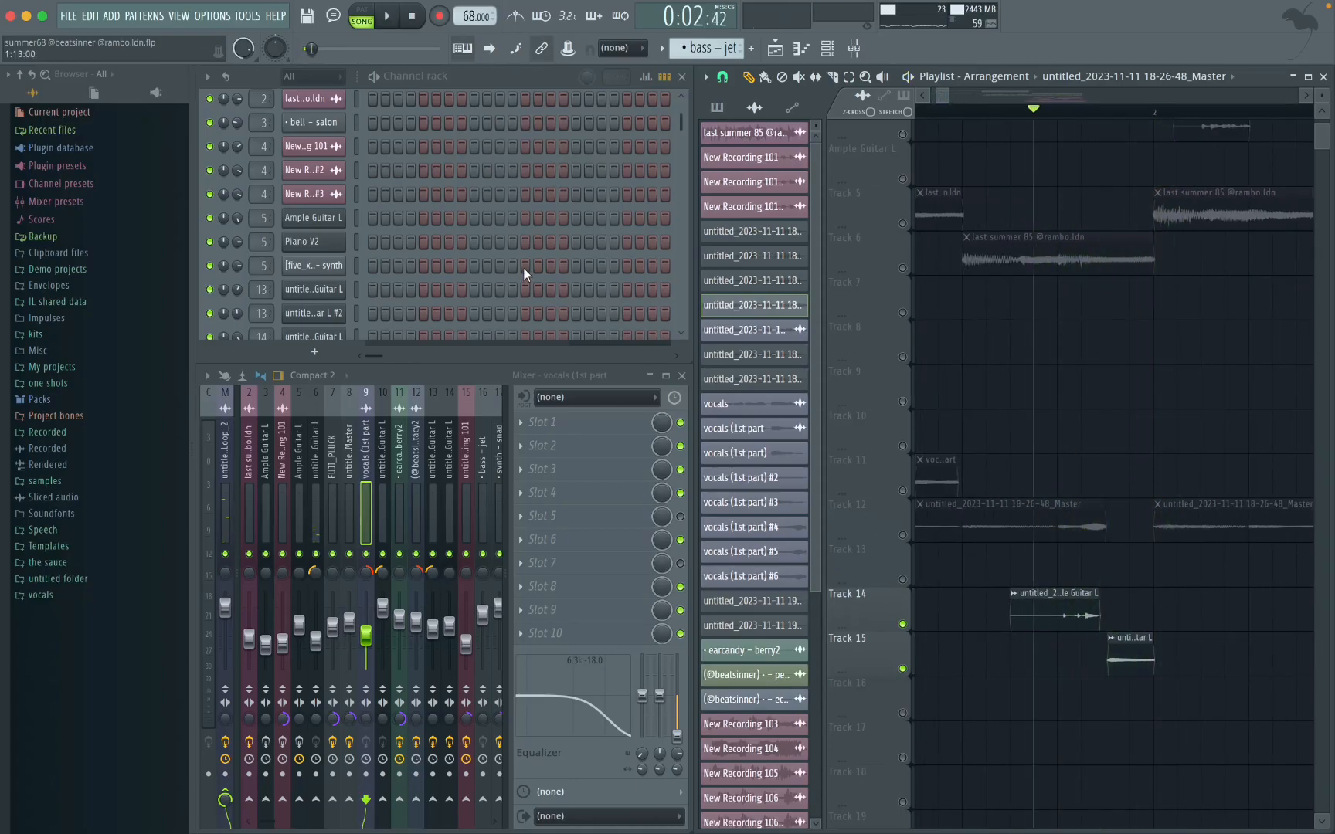
Step: Inspect the Ample Guitar L instrument and its dry guitar preset
click(313, 217)
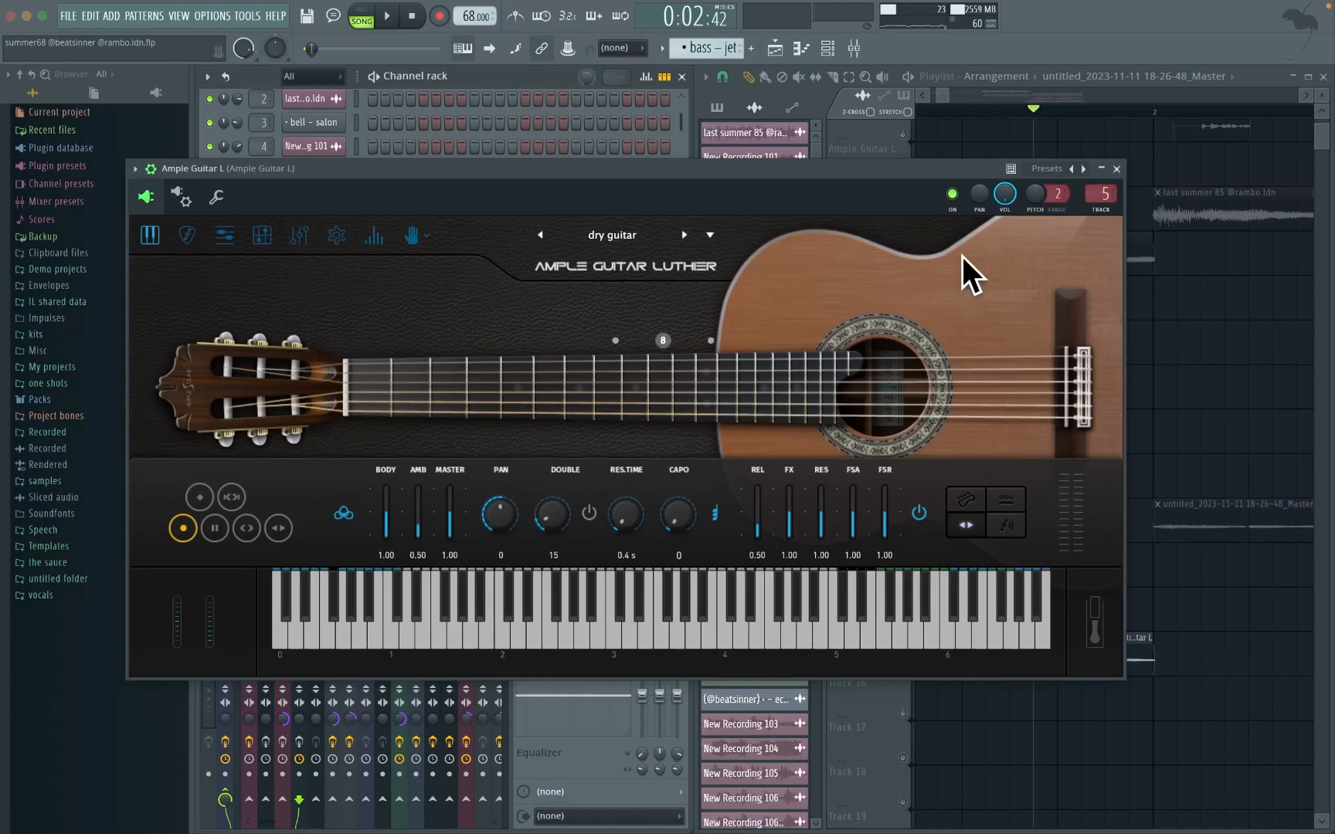
click(1118, 166)
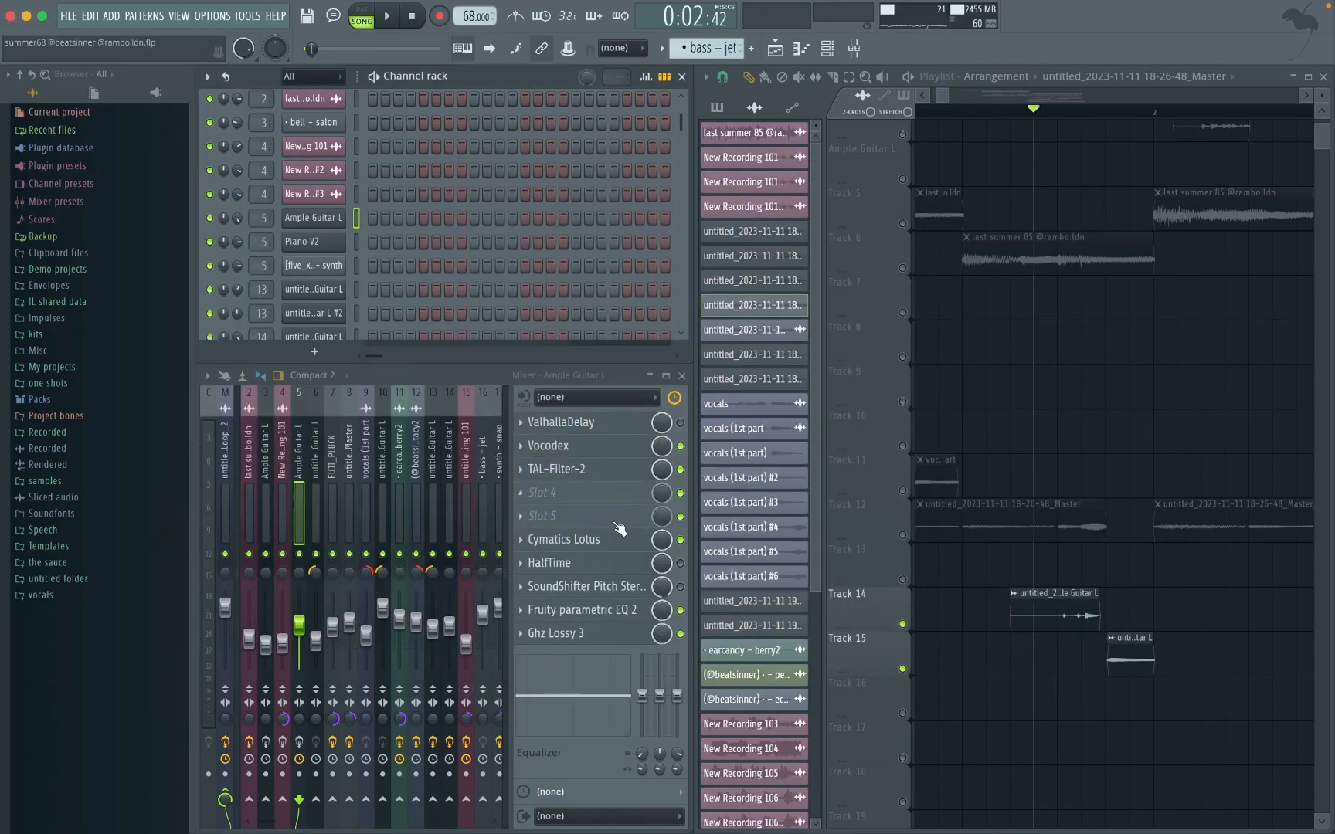
Step: Bypass Vocodex, TAL-Filter-2 and Ghz Lossy 3 on the Ample Guitar L mixer track and inspect its Cymatics Lotus effect
click(681, 447)
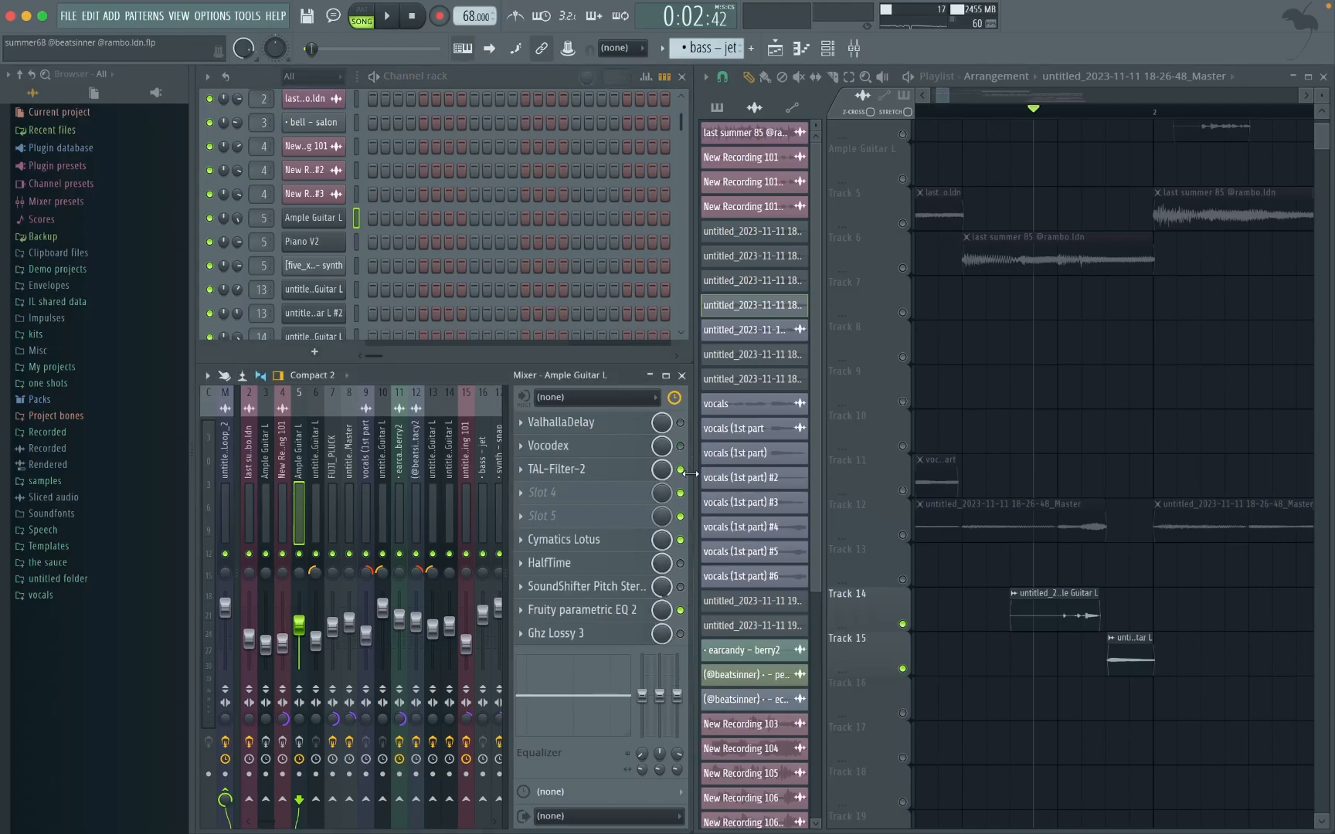
click(575, 545)
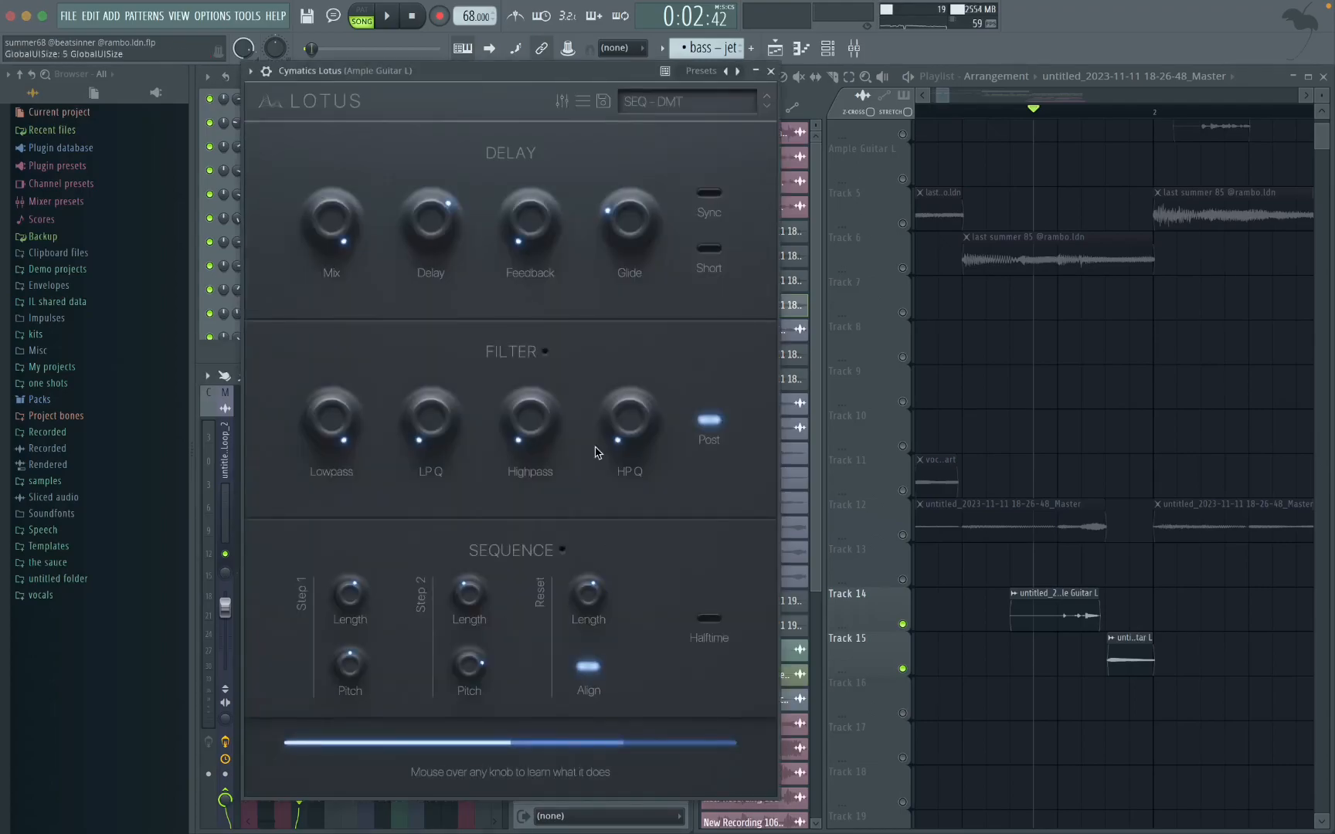
click(770, 71)
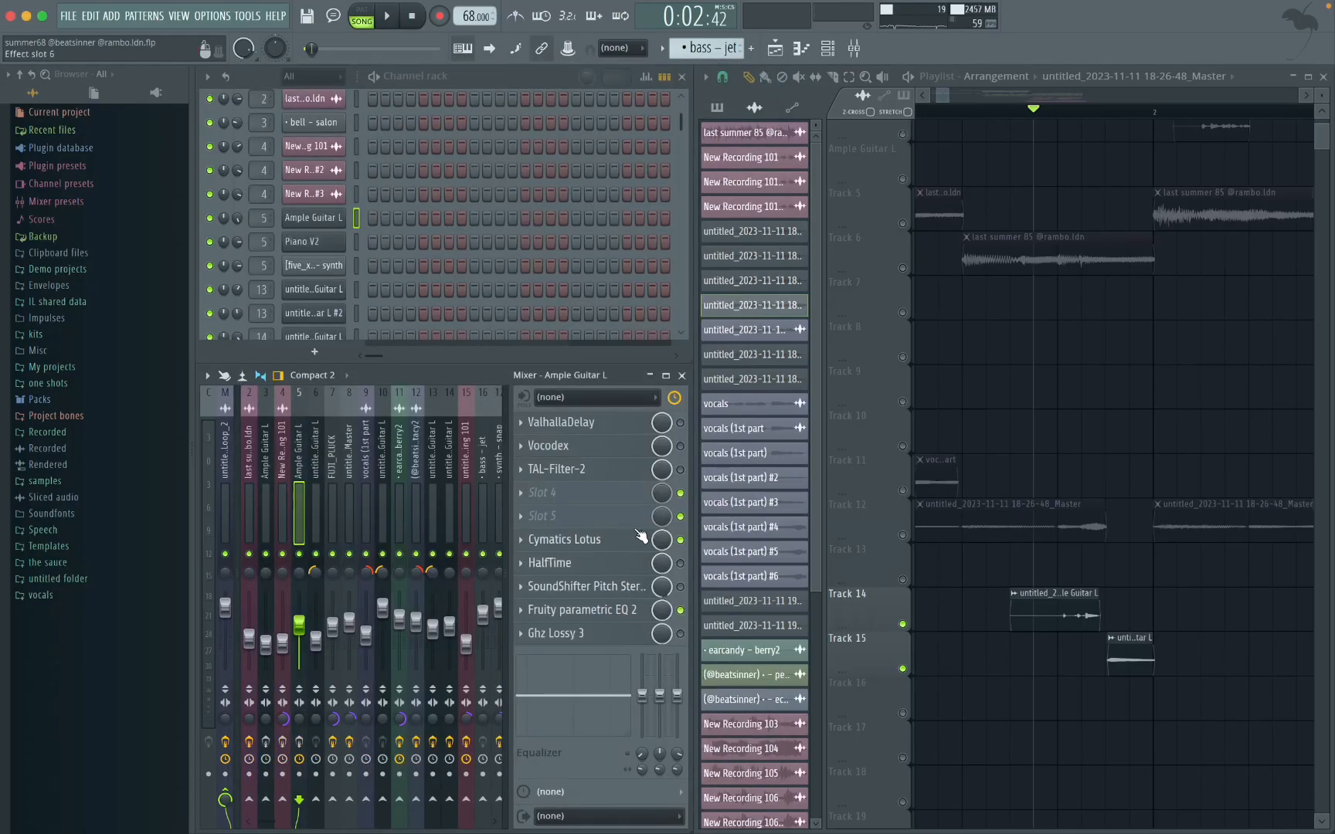
Step: Solo Track 14, play its guitar clip and examine the clip's time-stretching settings
double_click(1048, 619)
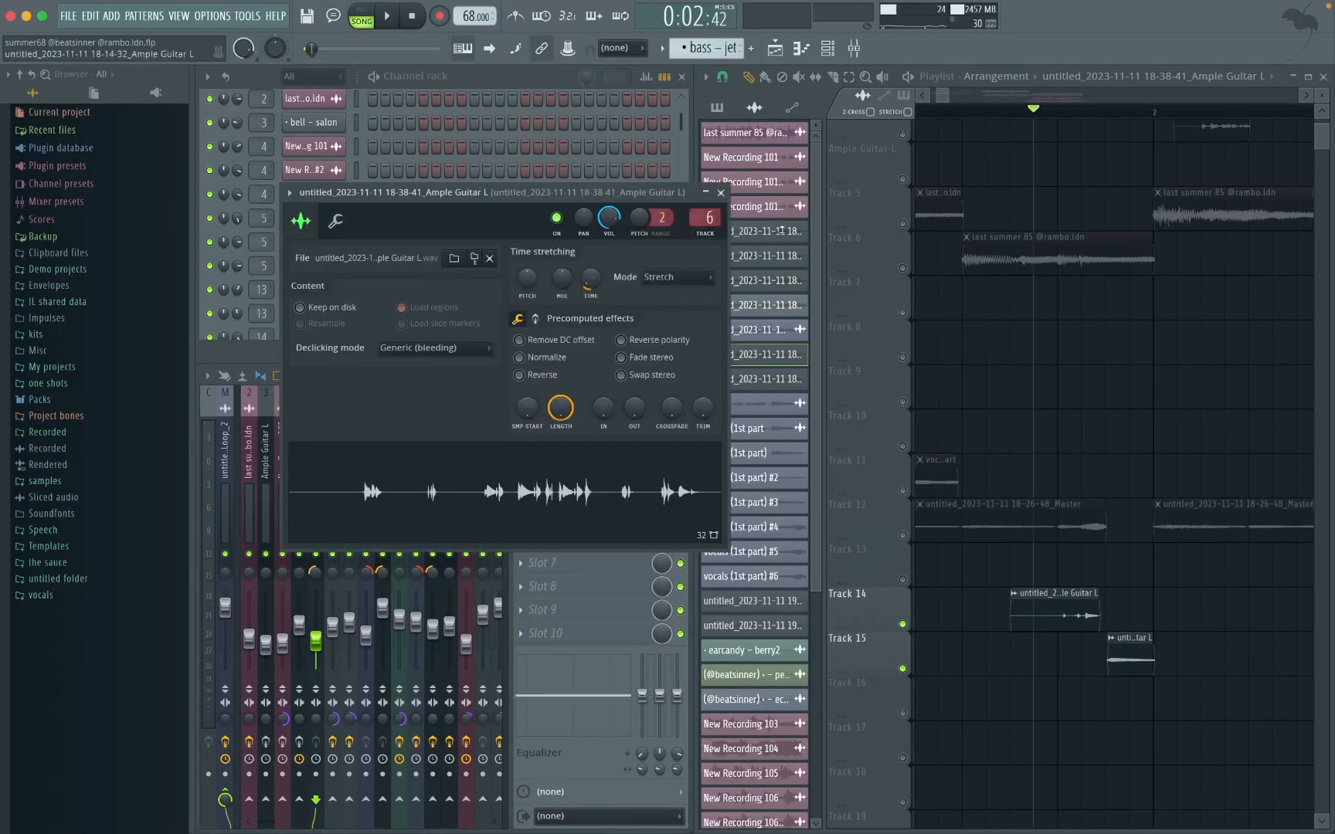
click(722, 196)
right_click(904, 627)
key(space)
key(space)
double_click(1058, 610)
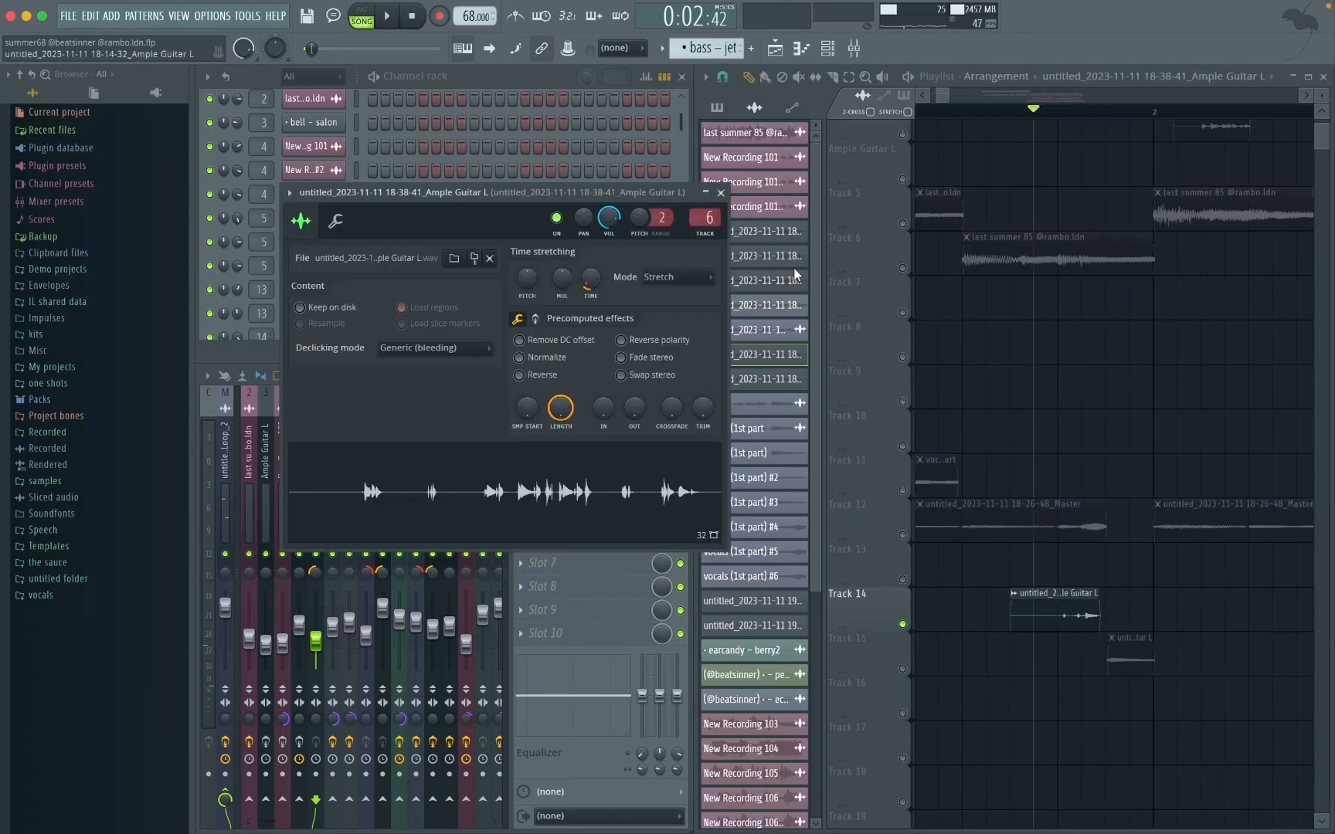
click(721, 193)
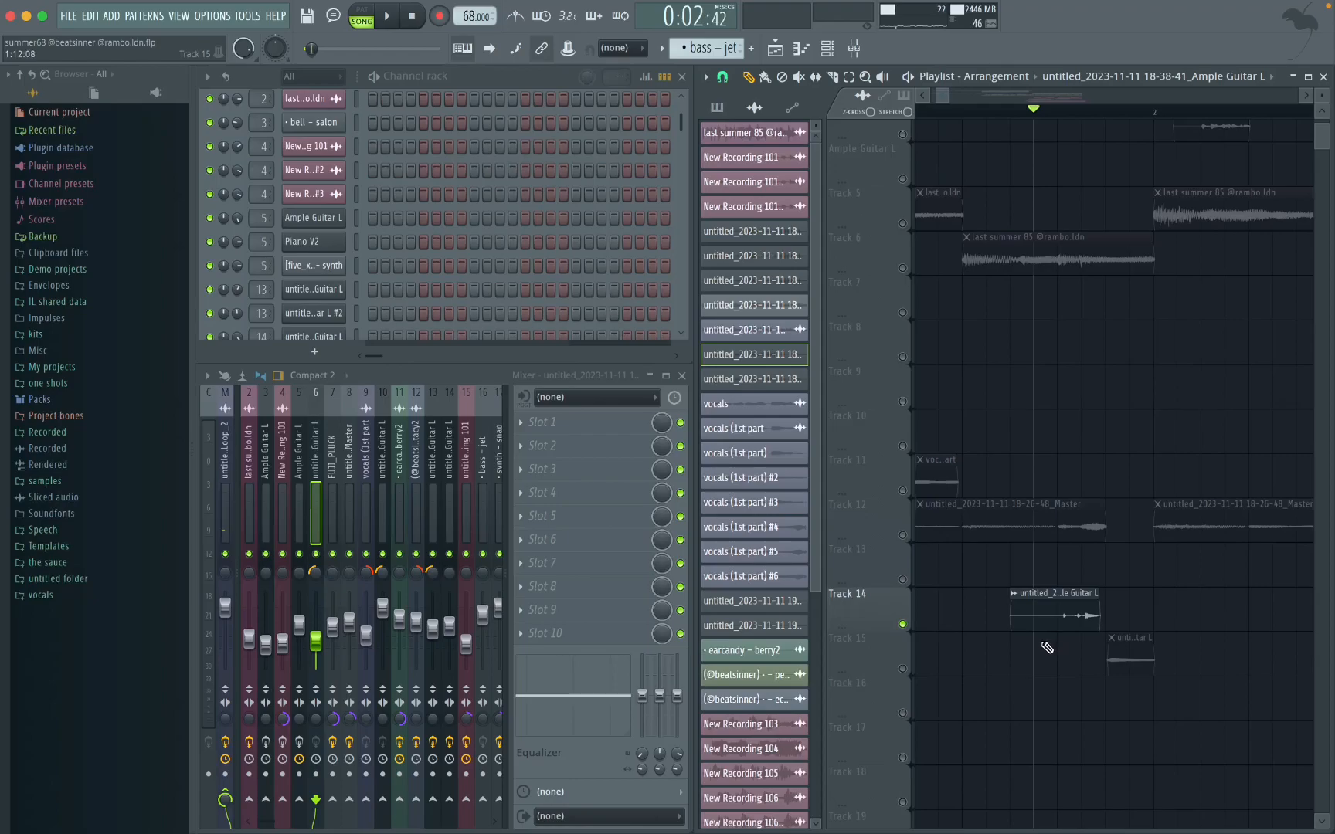
Step: Examine the pitch and time-stretching settings of Track 15's guitar clip, and play that clip with Track 15 soloed
double_click(1131, 661)
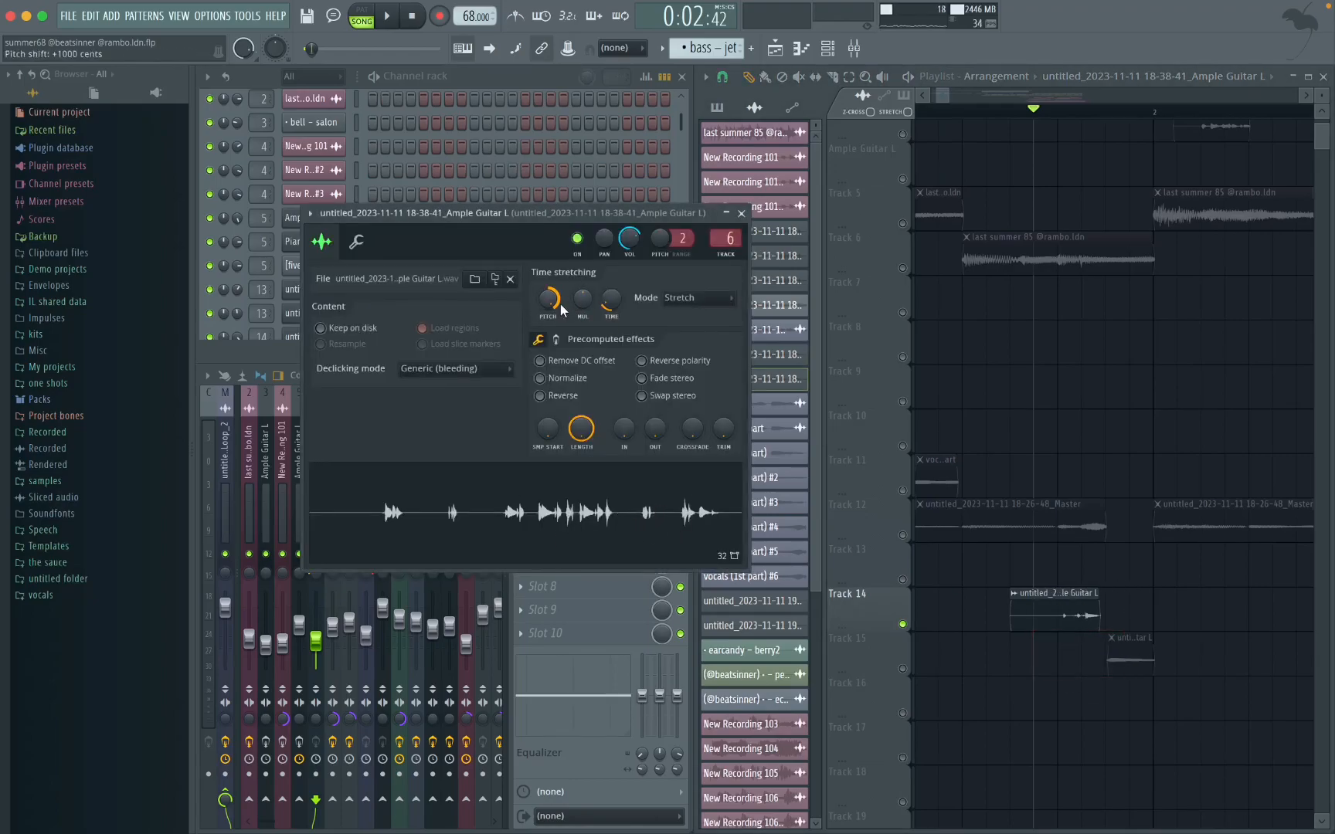
click(743, 212)
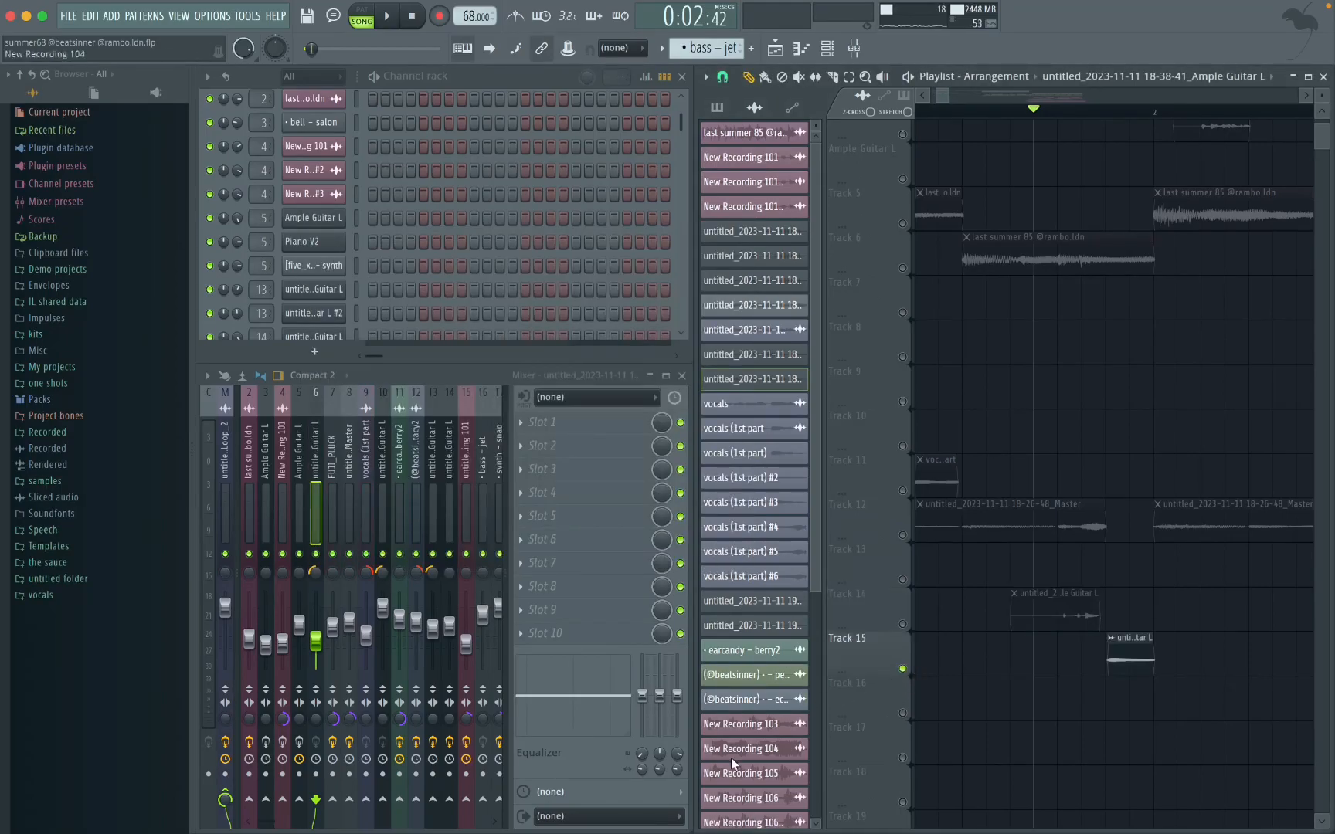
click(1110, 114)
key(space)
key(space)
Step: Unmute Tracks 13 and 14 alongside Track 15 and play the Track 13 guitar clip from within bar 4
drag(1159, 618, 1070, 677)
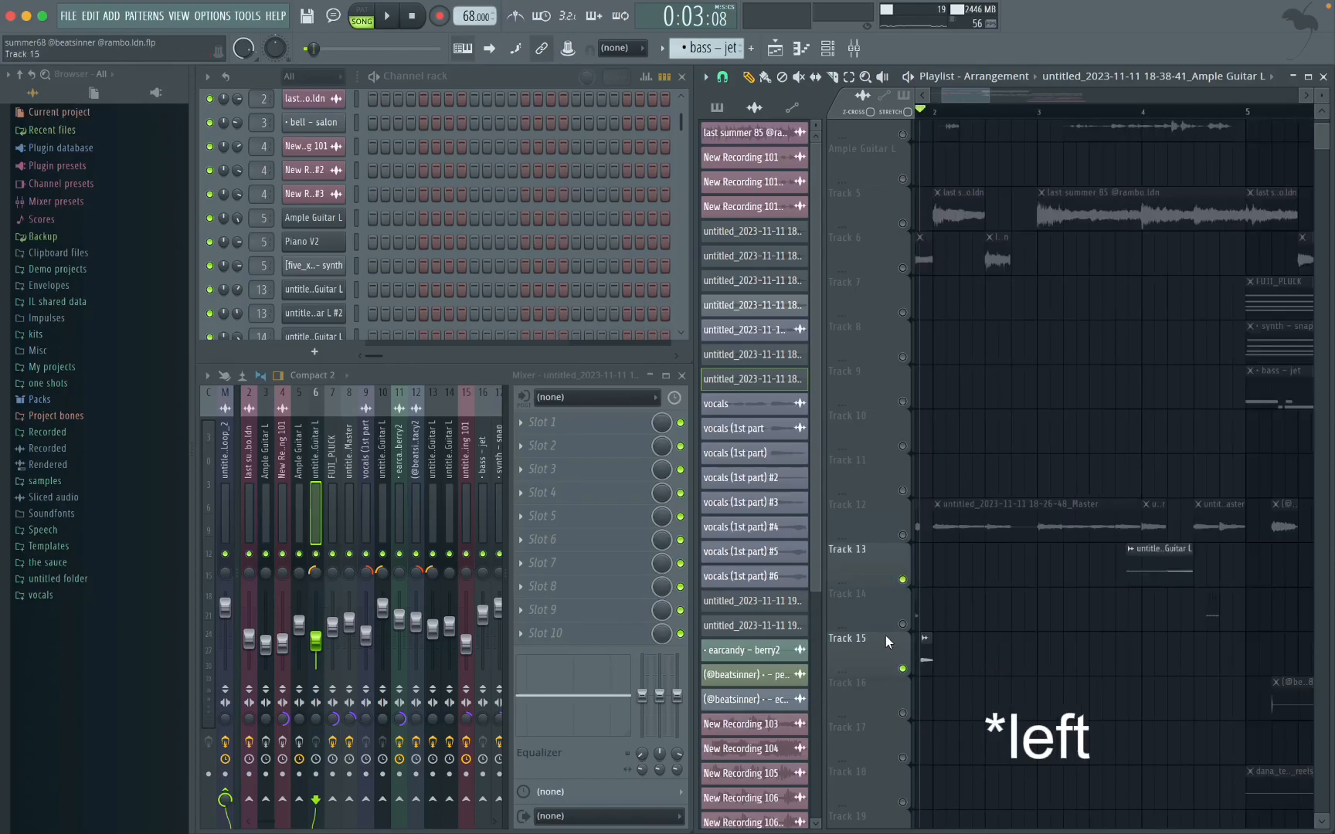
click(1169, 110)
scroll(1182, 495, up, 4)
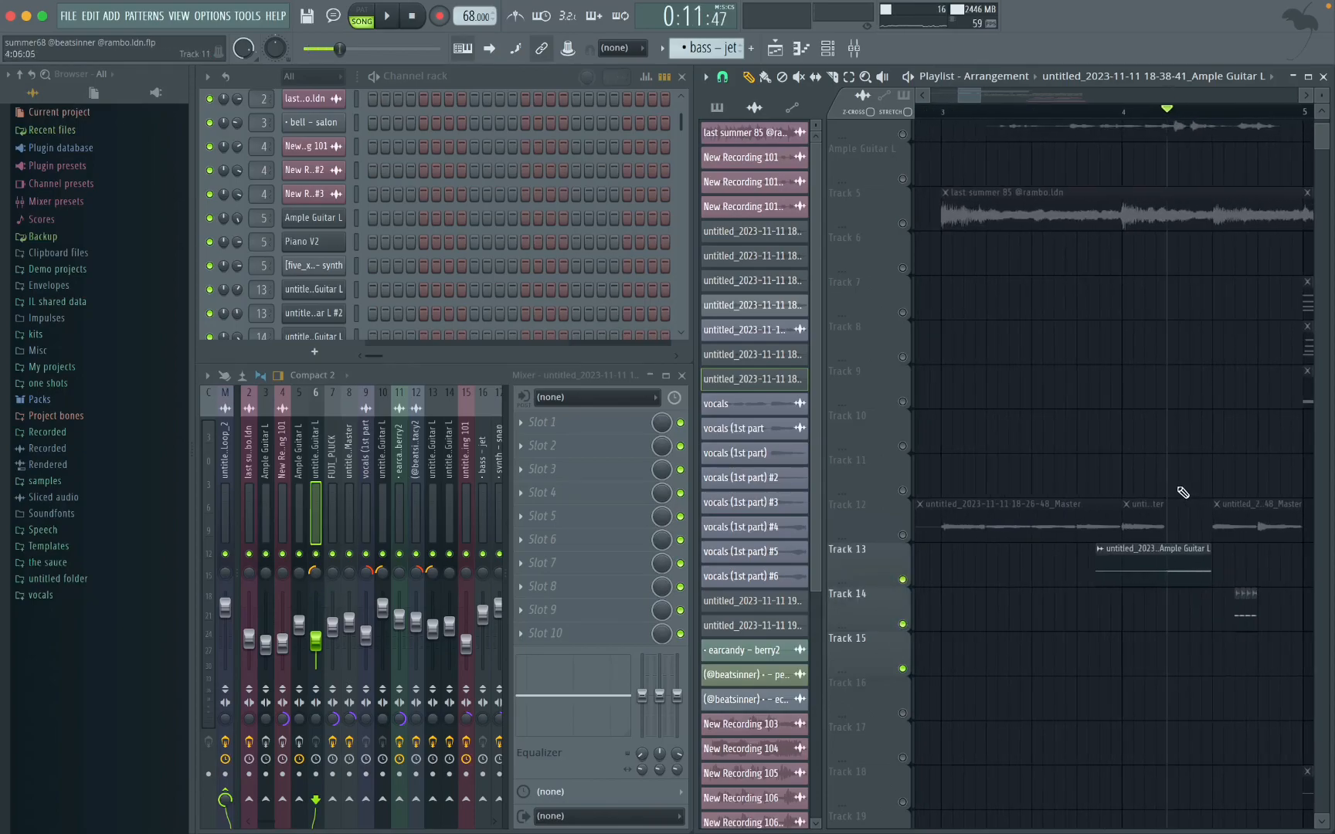
scroll(1185, 513, right, 2)
key(space)
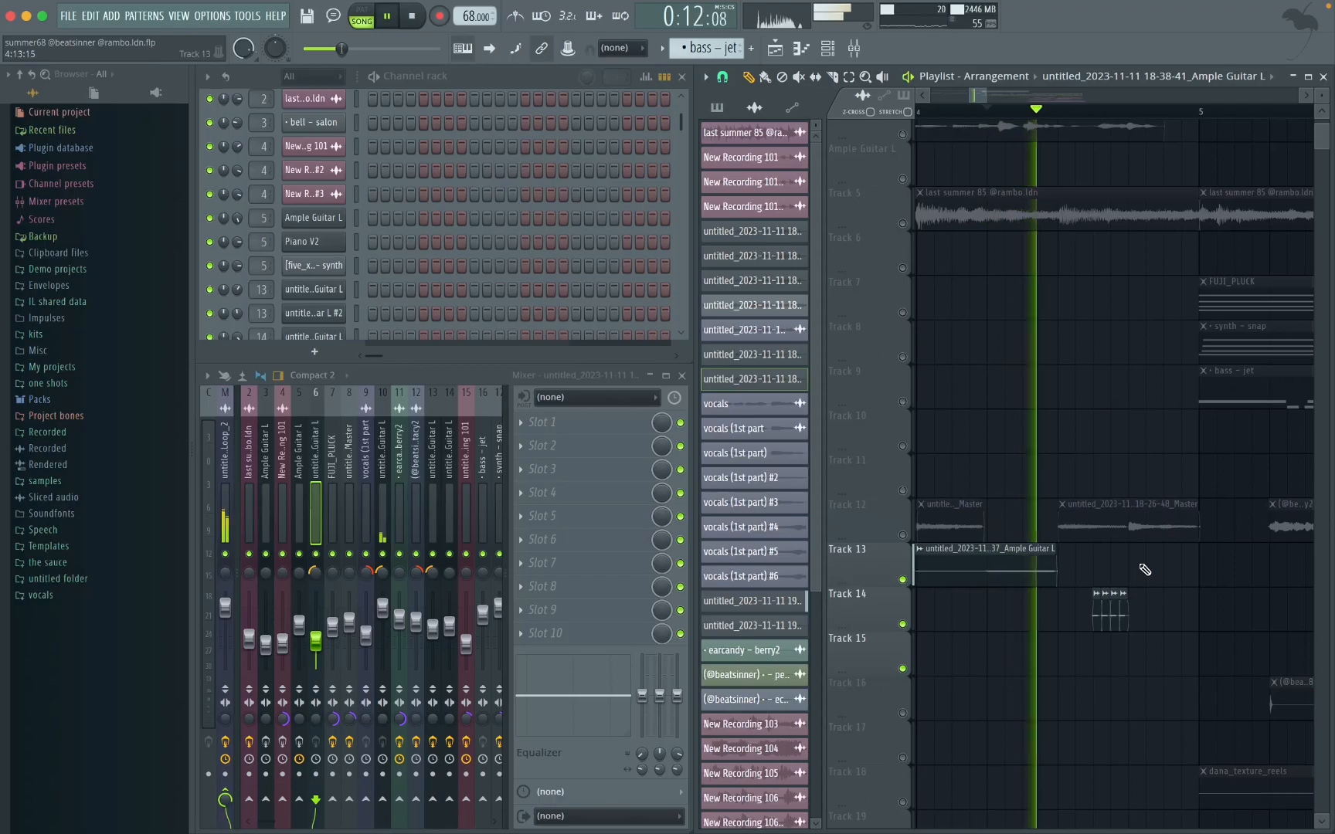
key(space)
Step: Inspect the bell – salon channel's sample and miscellaneous settings and locate its source file in the browser
scroll(323, 269, up, 2)
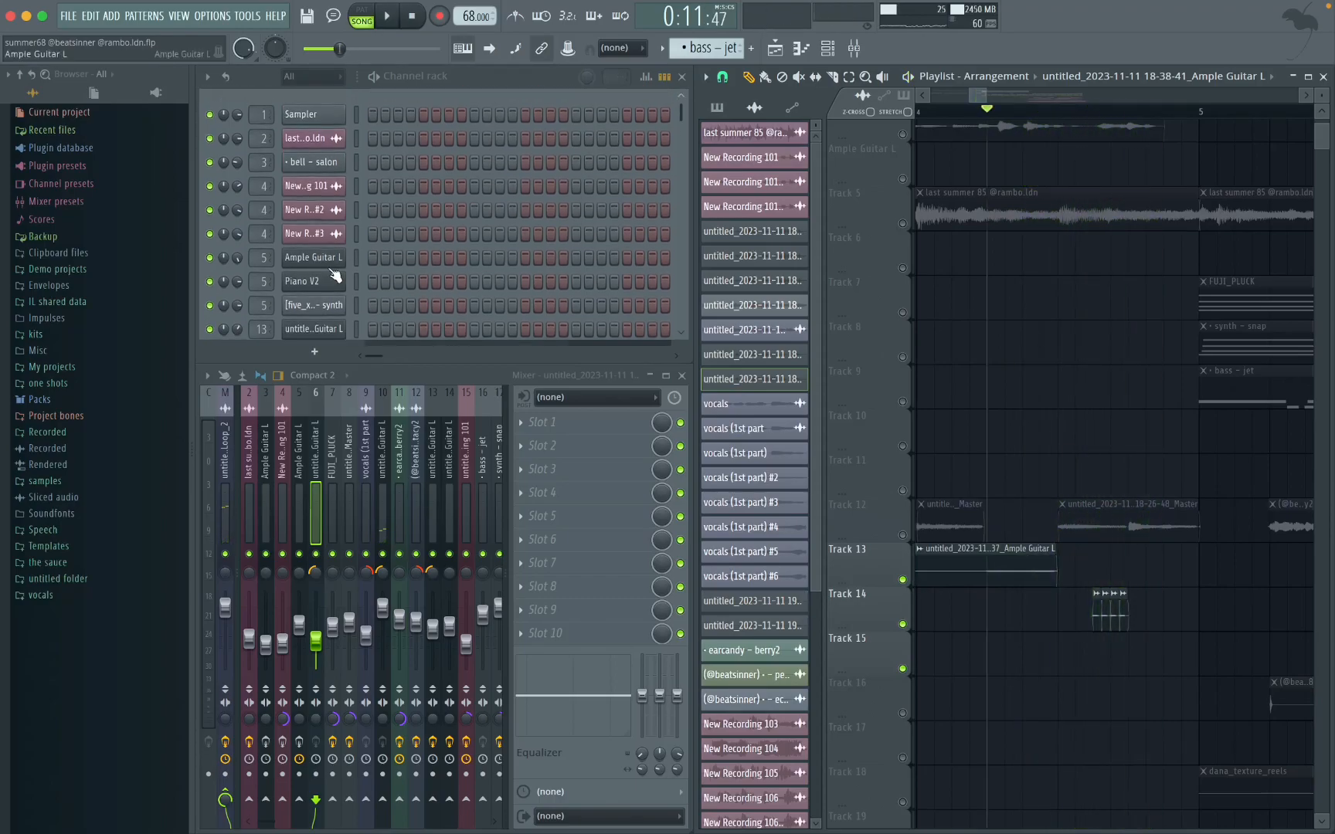
click(320, 174)
click(280, 201)
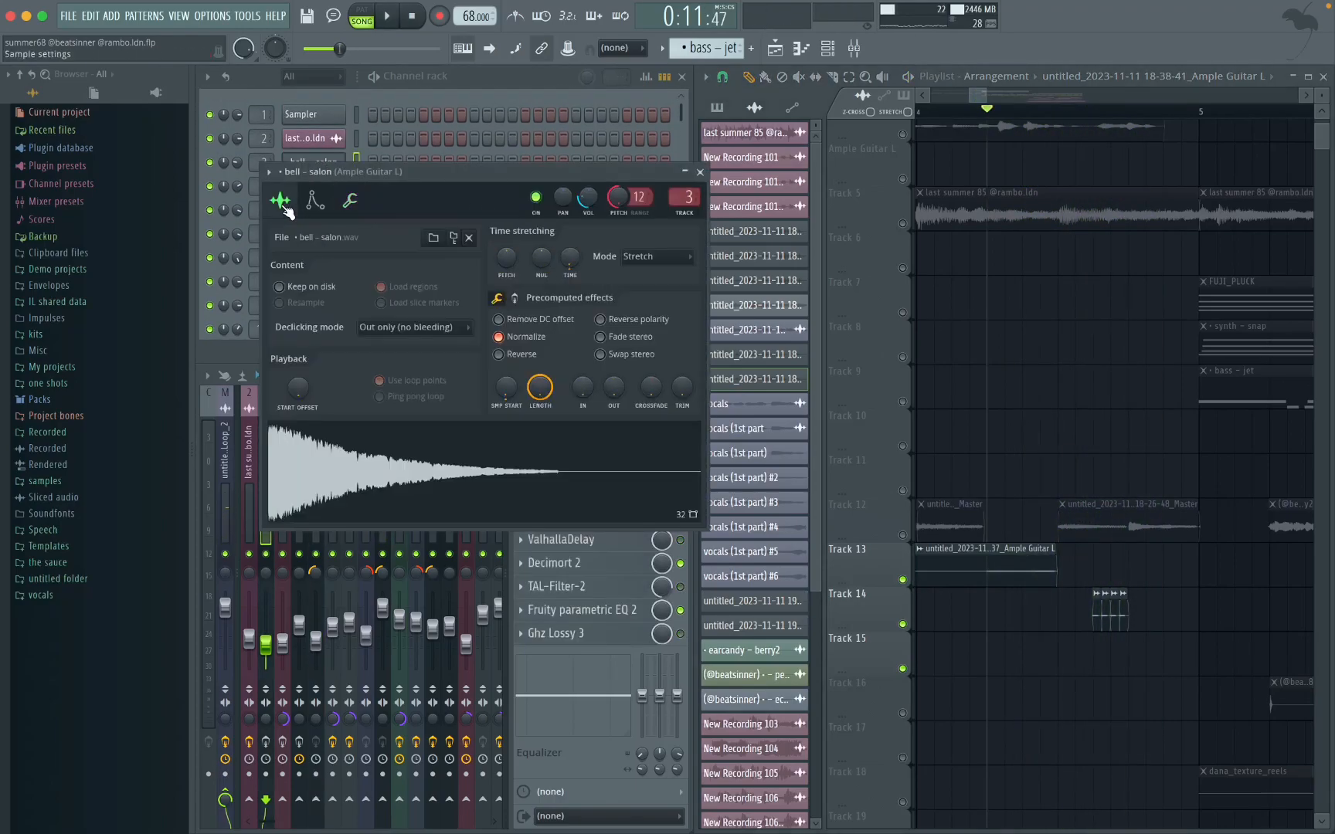
click(454, 238)
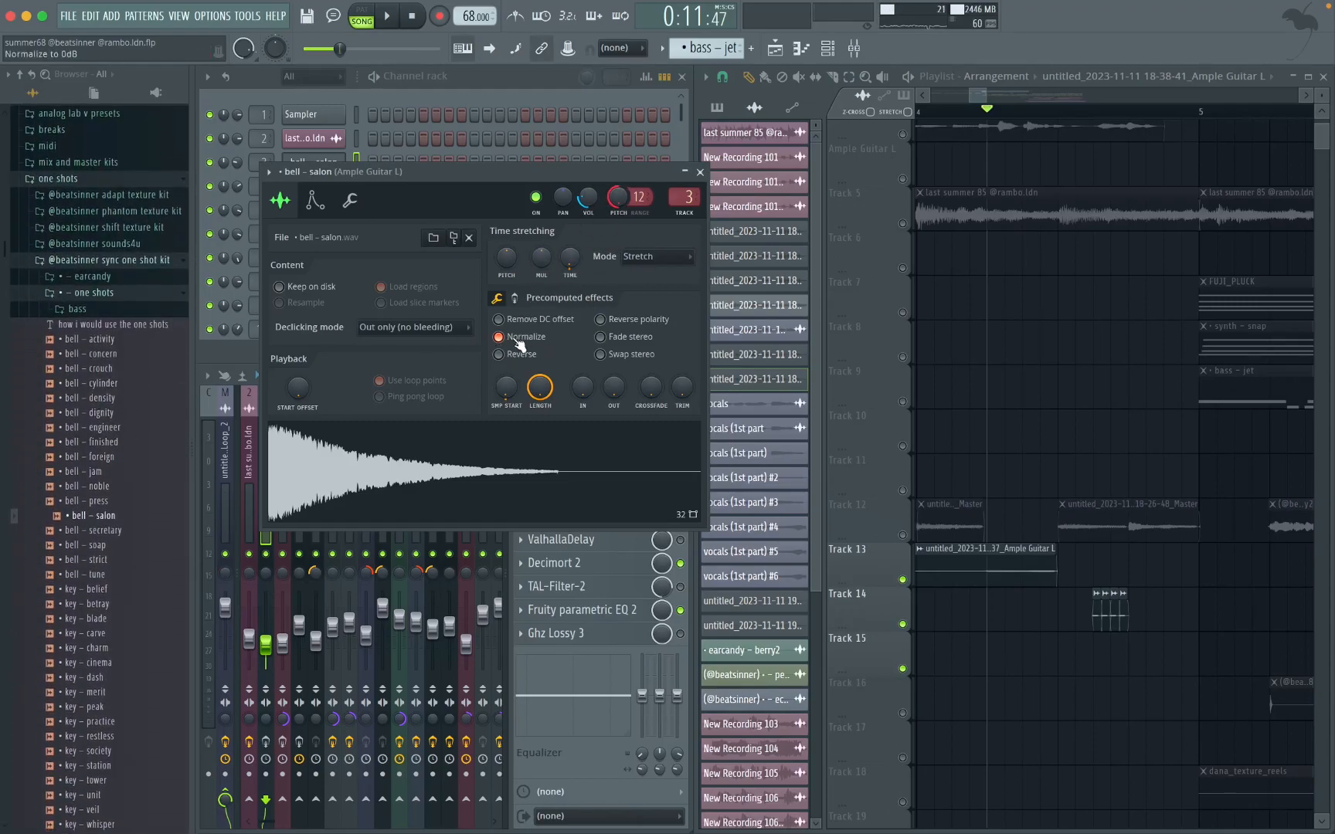
click(351, 202)
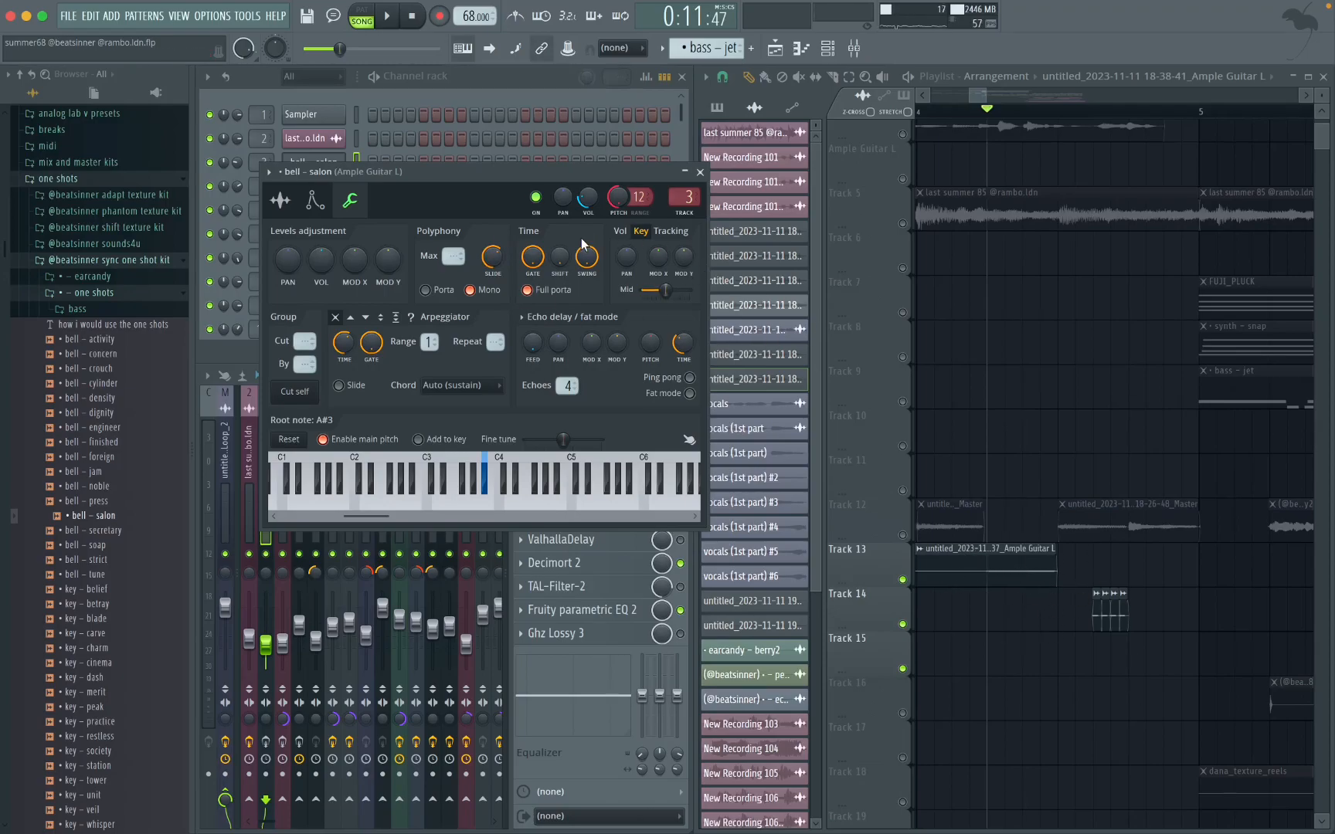
click(701, 172)
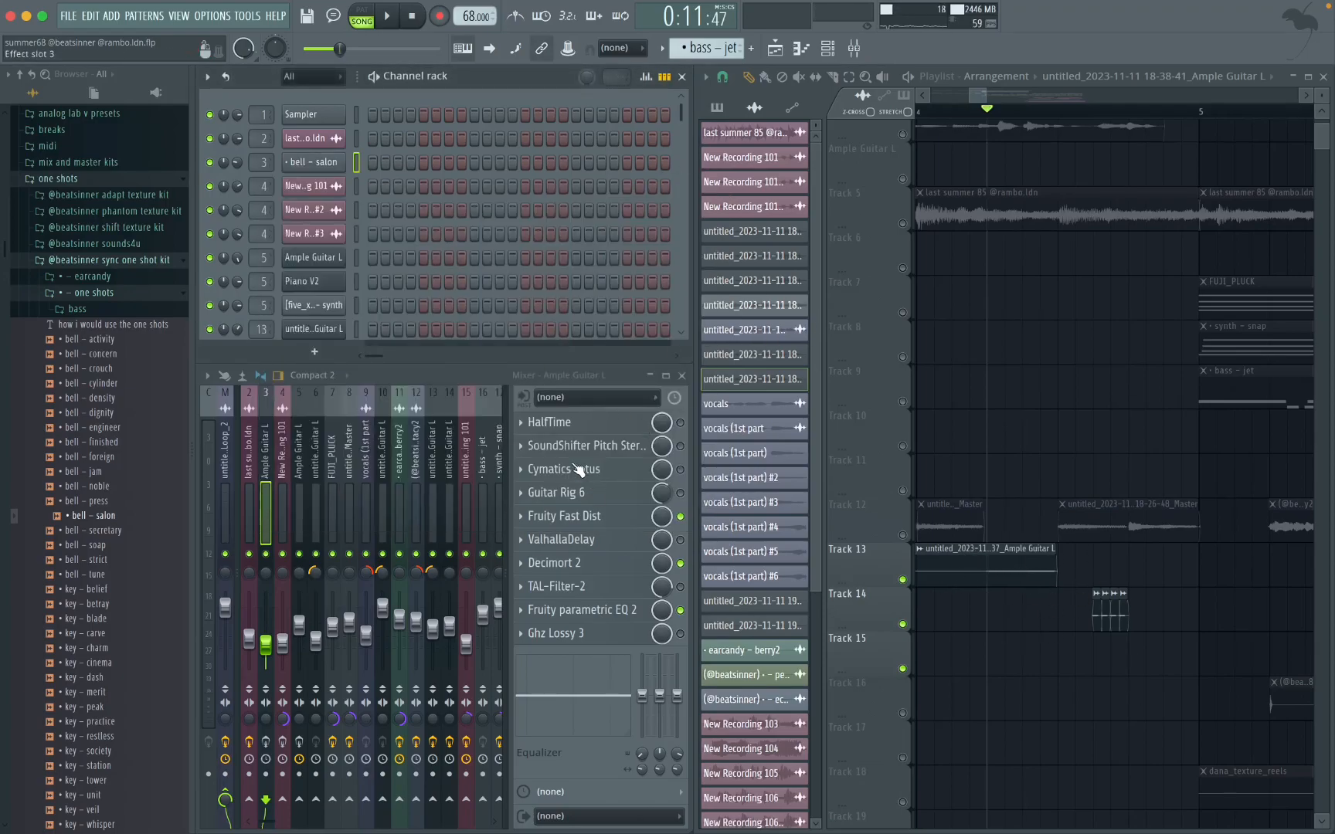
Step: Inspect the Fruity Fast Dist and Fruity parametric EQ 2 effects on the bell – salon channel's mixer track
click(570, 516)
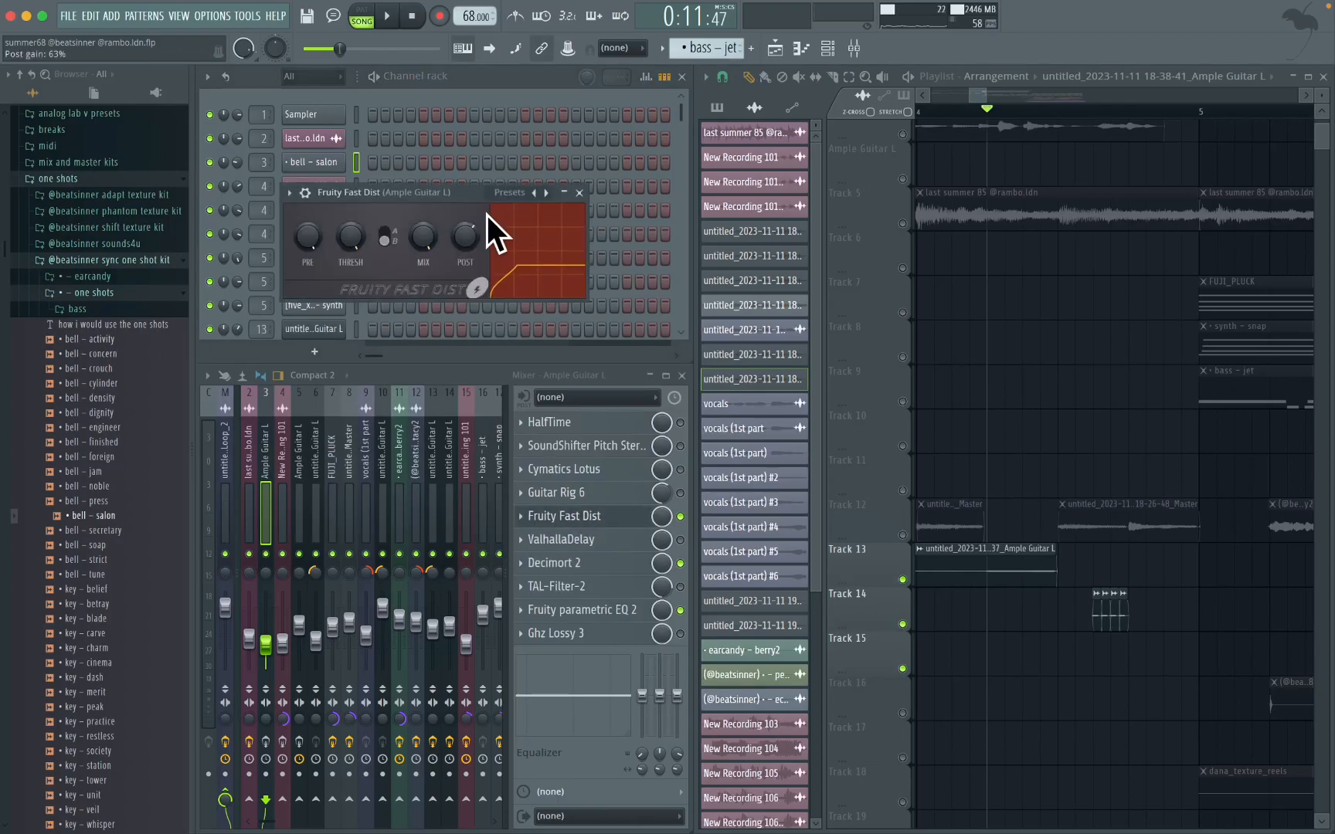
click(497, 191)
click(461, 211)
click(579, 193)
click(583, 618)
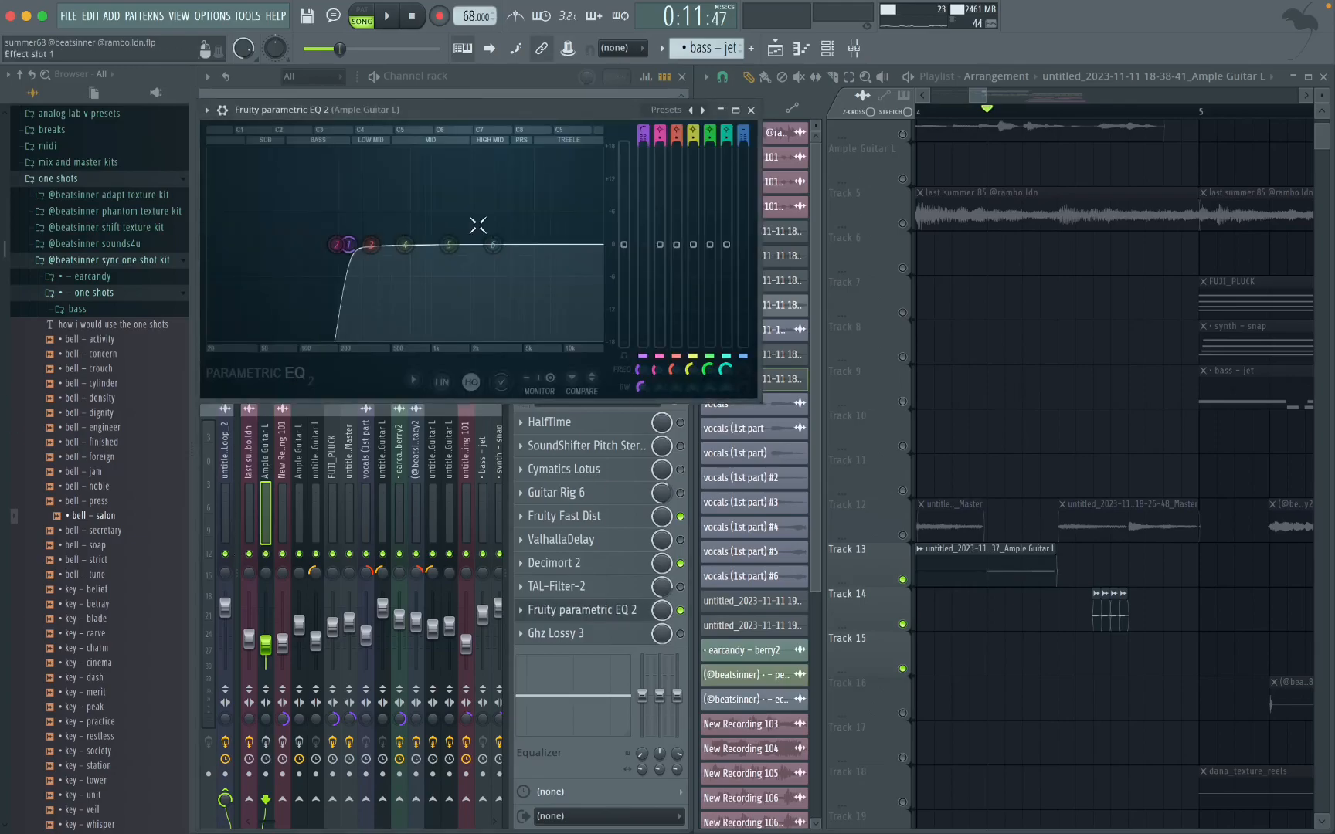
click(752, 111)
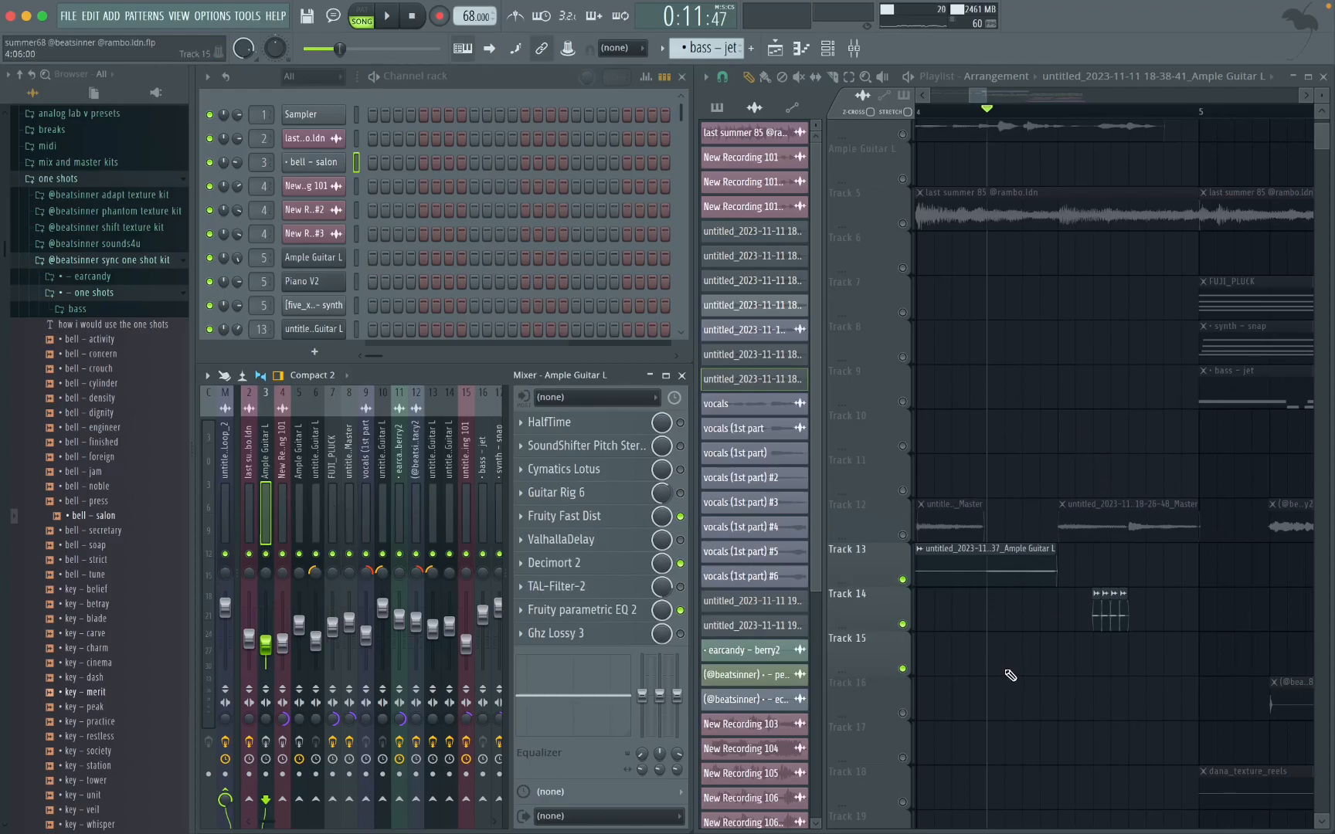
Step: Examine the time-stretching settings of the Track 13 Ample Guitar L clip in bar 4
scroll(1097, 603, up, 2)
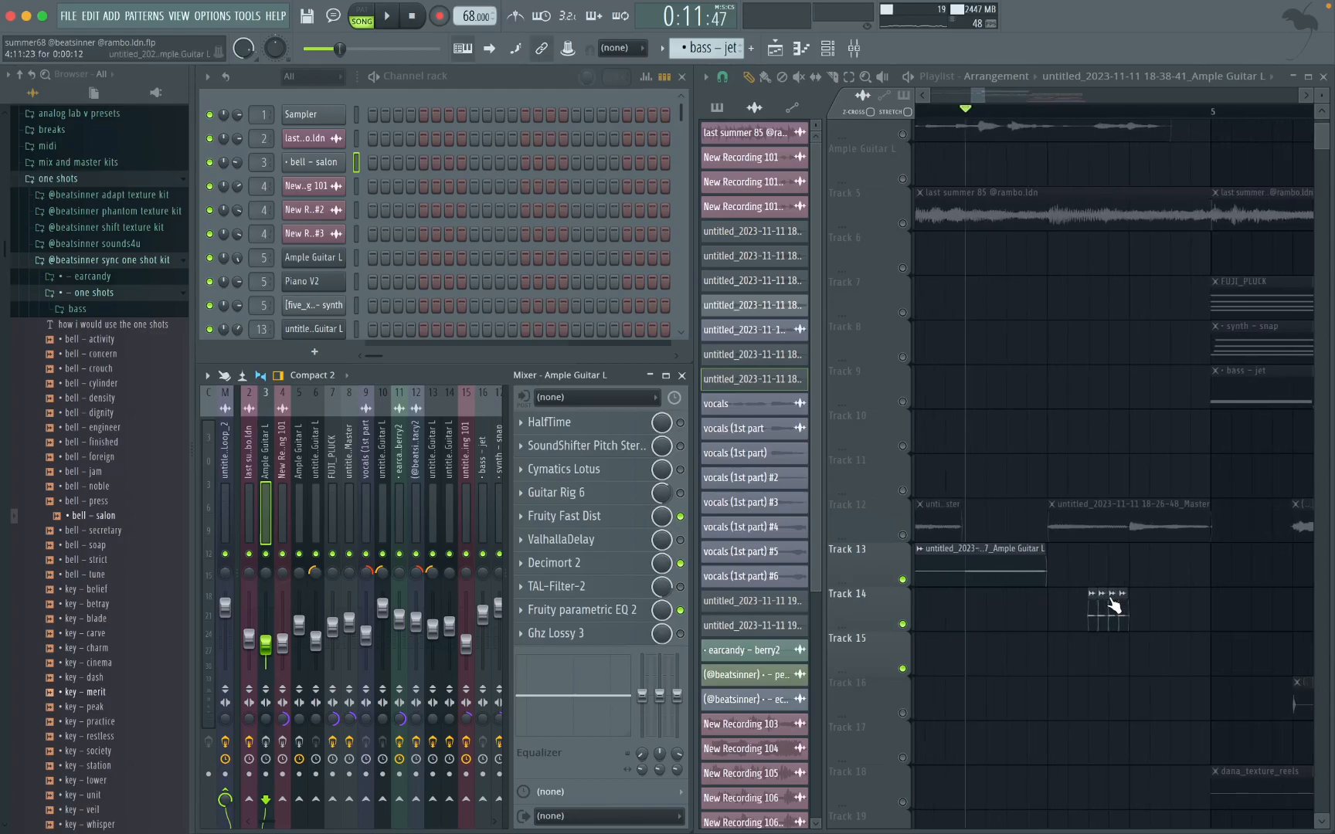
scroll(1128, 614, left, 5)
scroll(1139, 628, right, 4)
double_click(1058, 566)
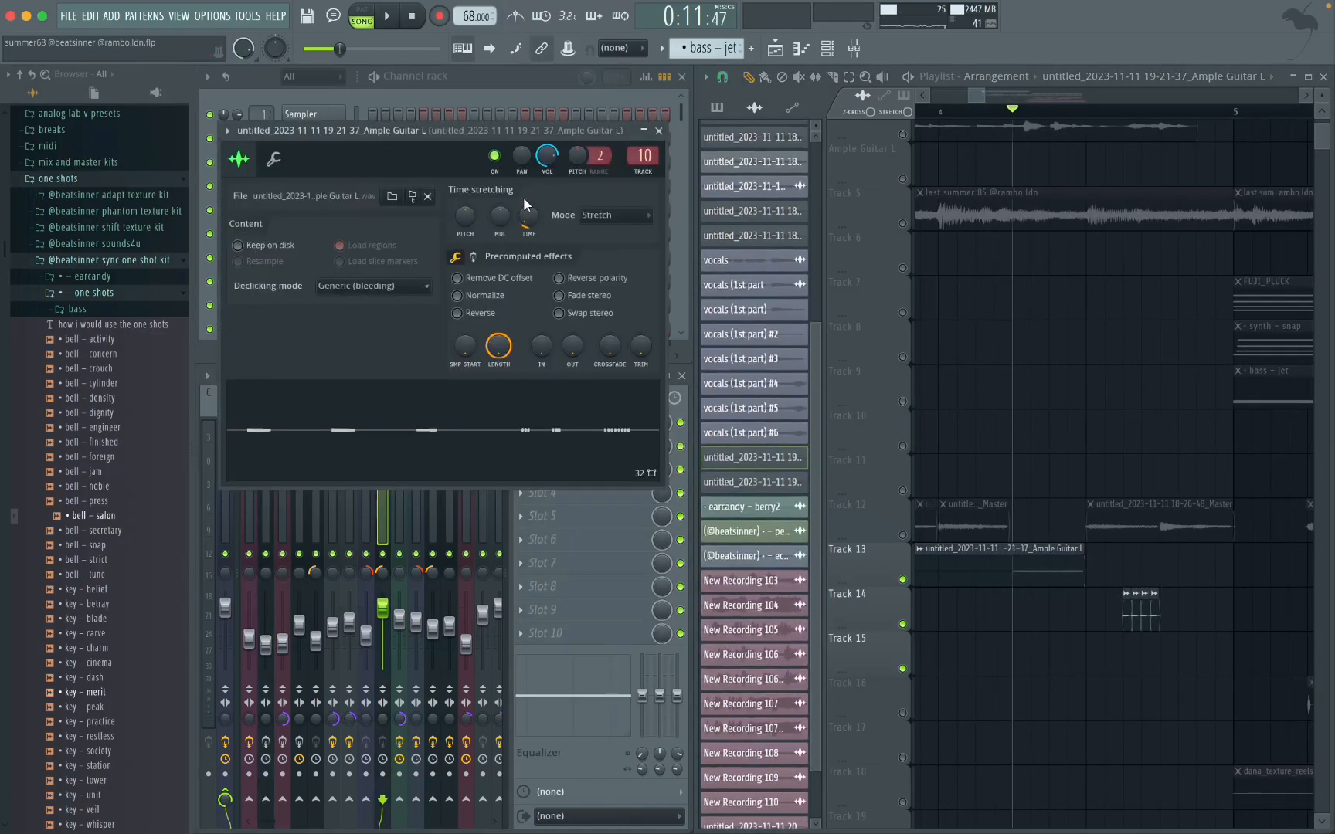
click(659, 131)
Step: Examine the pitch, panning and time-stretching settings of the short repeated guitar clips on Track 14
scroll(1117, 611, up, 4)
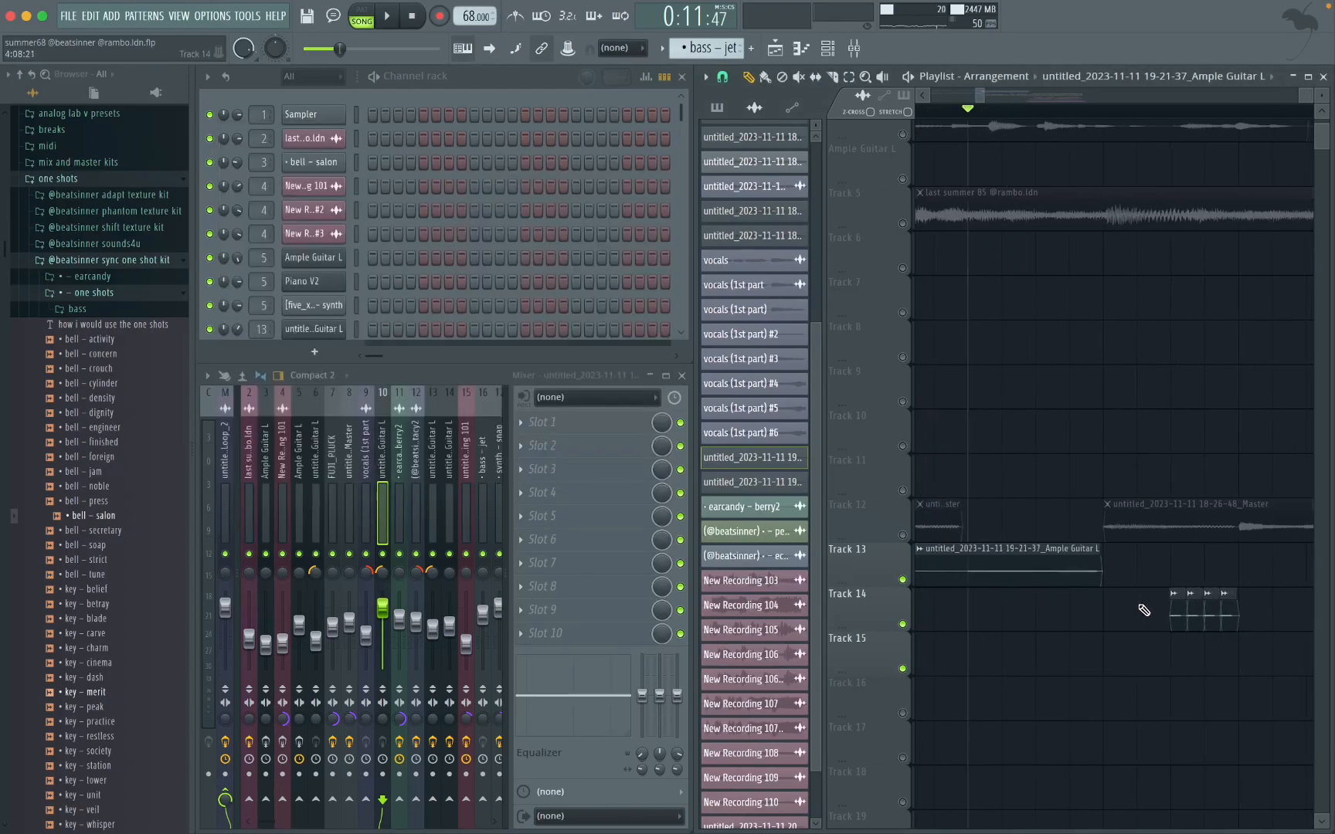
double_click(974, 615)
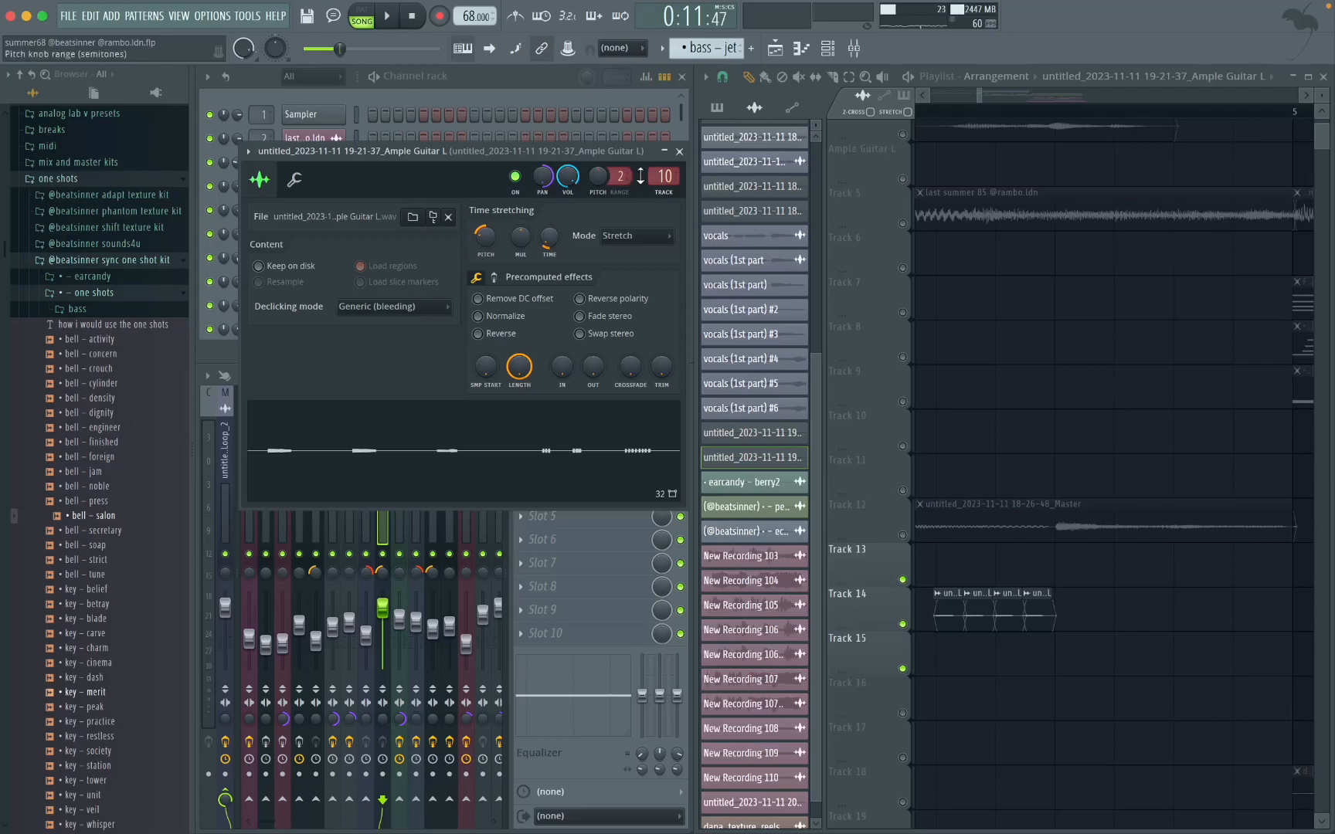
click(679, 151)
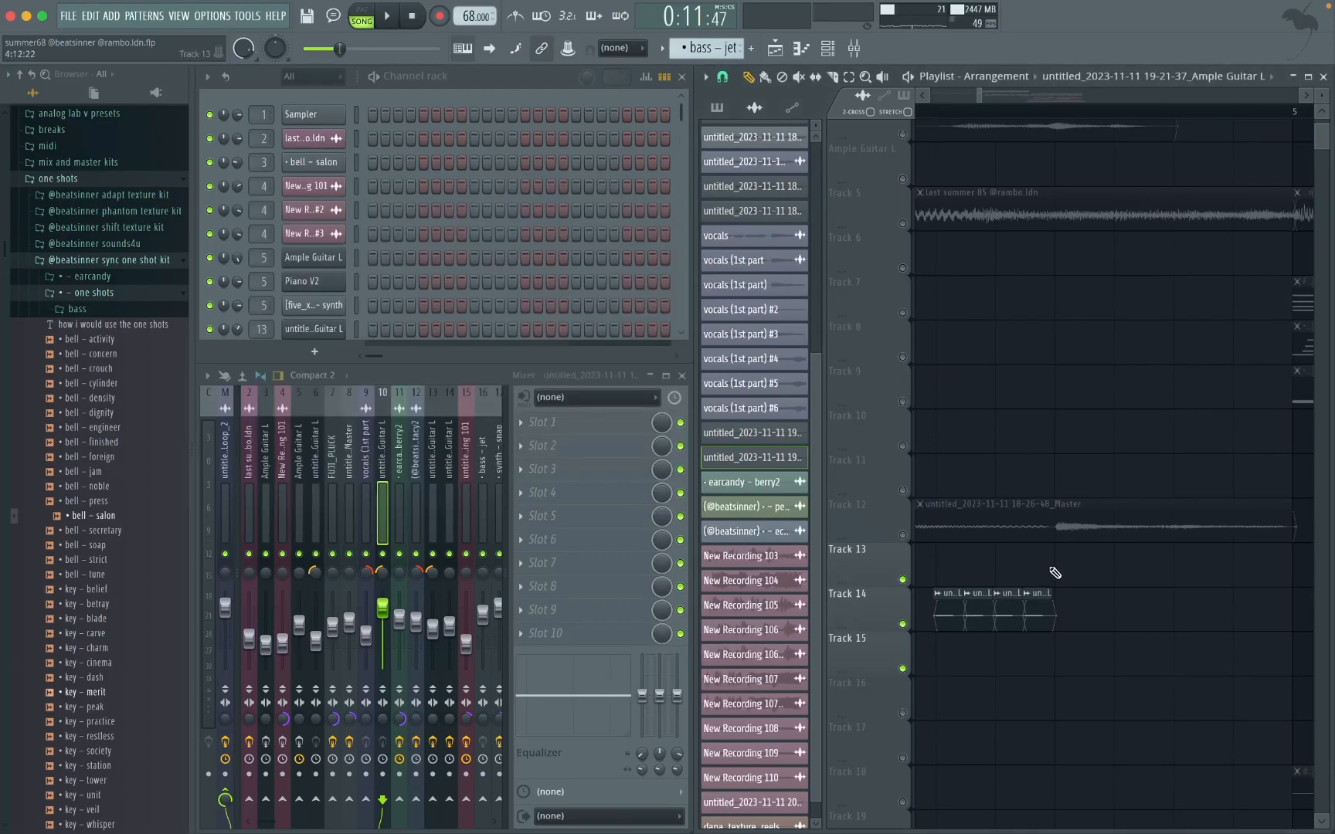
Step: Look over the arrangement of the clips on Tracks 11 to 15 between bars 1 and 5
drag(1069, 601, 980, 651)
super+click(980, 650)
scroll(1008, 641, down, 5)
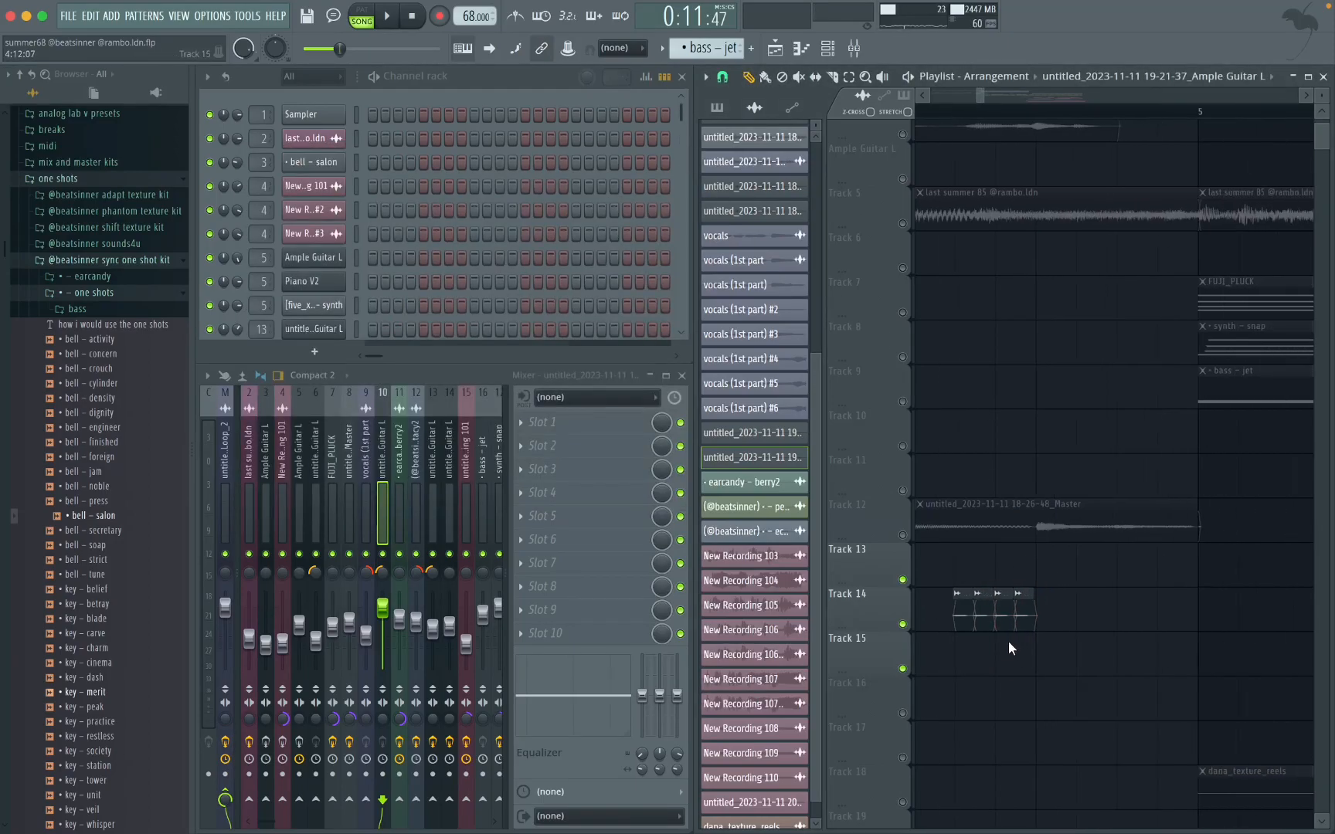
scroll(1008, 641, down, 3)
scroll(1050, 584, up, 1)
scroll(1050, 584, left, 7)
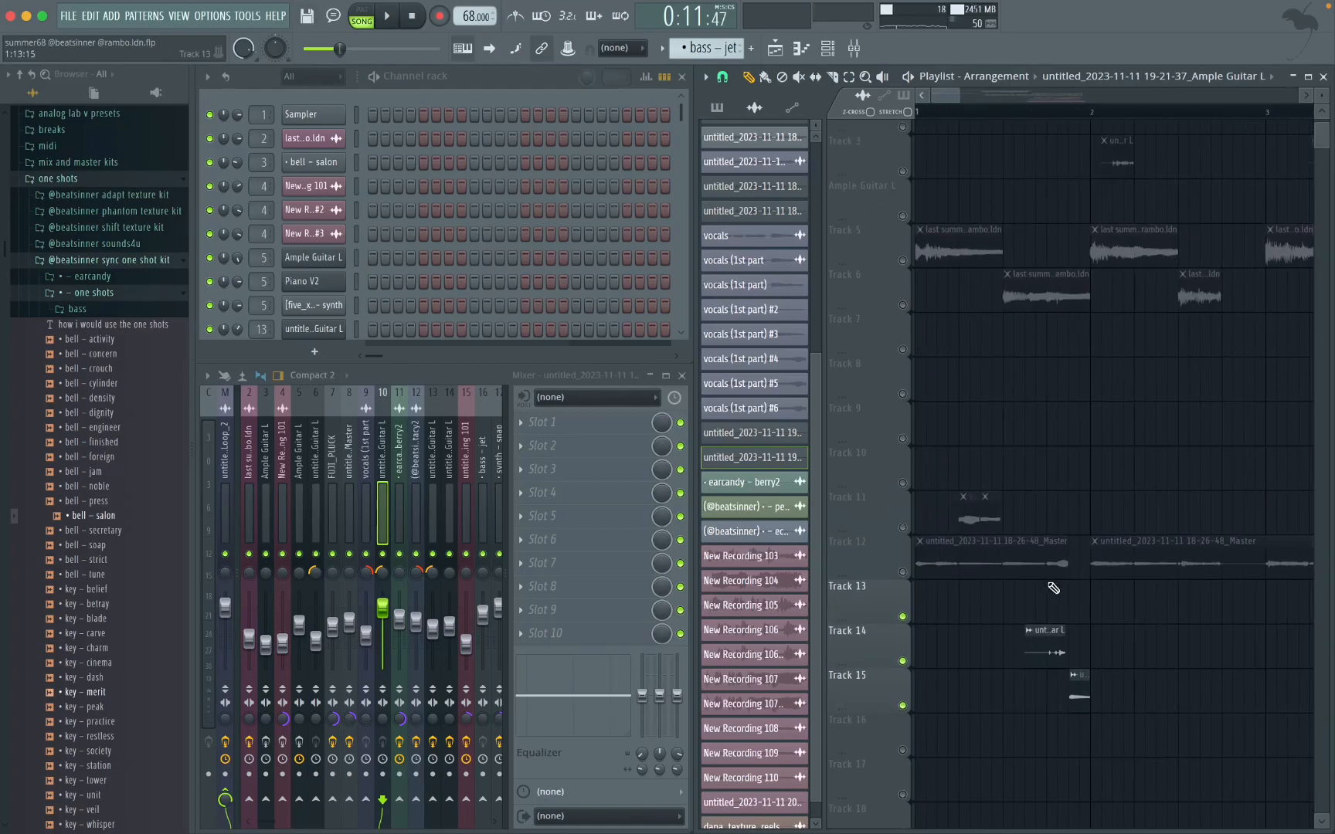
scroll(1050, 584, right, 3)
scroll(1050, 584, down, 3)
scroll(1053, 588, down, 3)
scroll(1132, 549, down, 2)
Step: Unmute Track 12 alongside Tracks 13, 14 and 15 around bar 4
drag(1174, 514, 856, 666)
super+click(1118, 594)
scroll(1104, 539, up, 4)
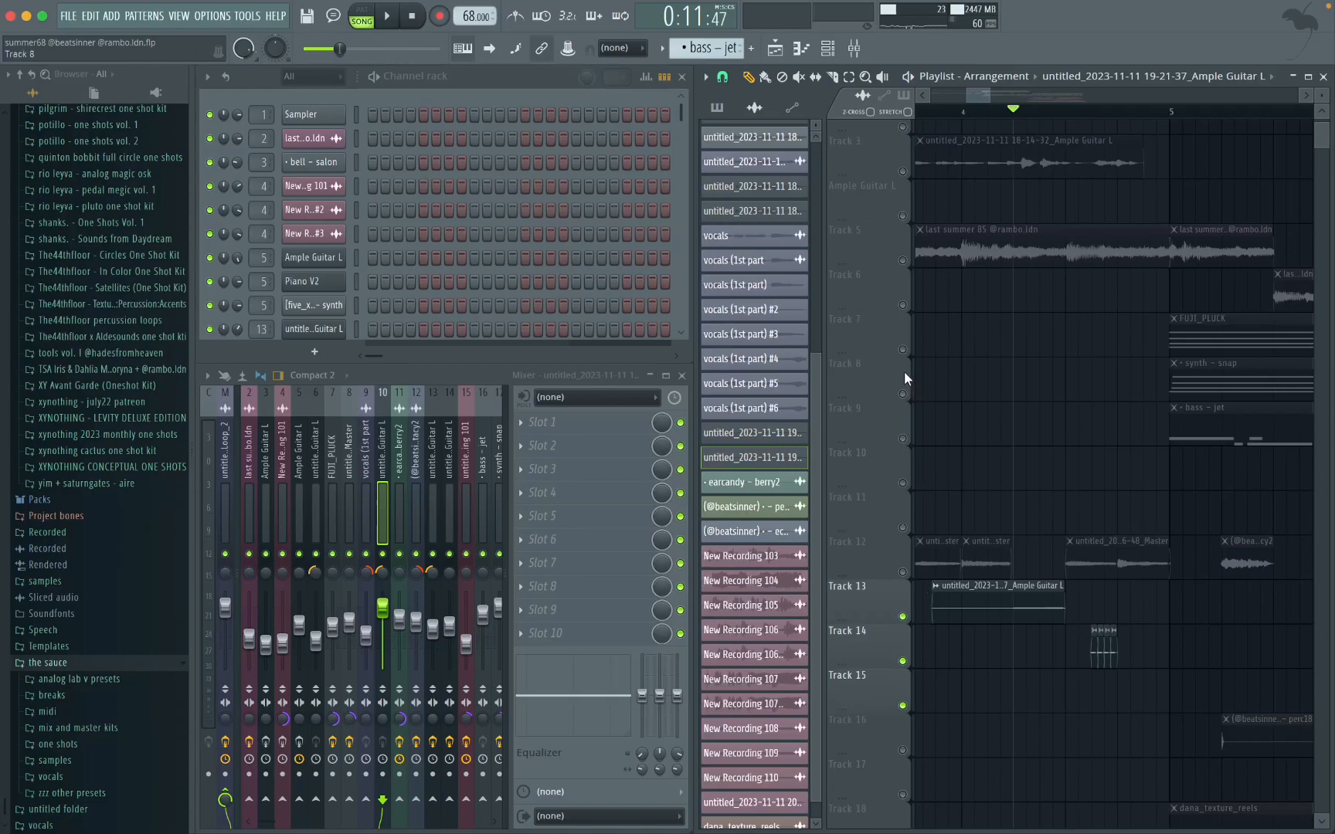
click(903, 572)
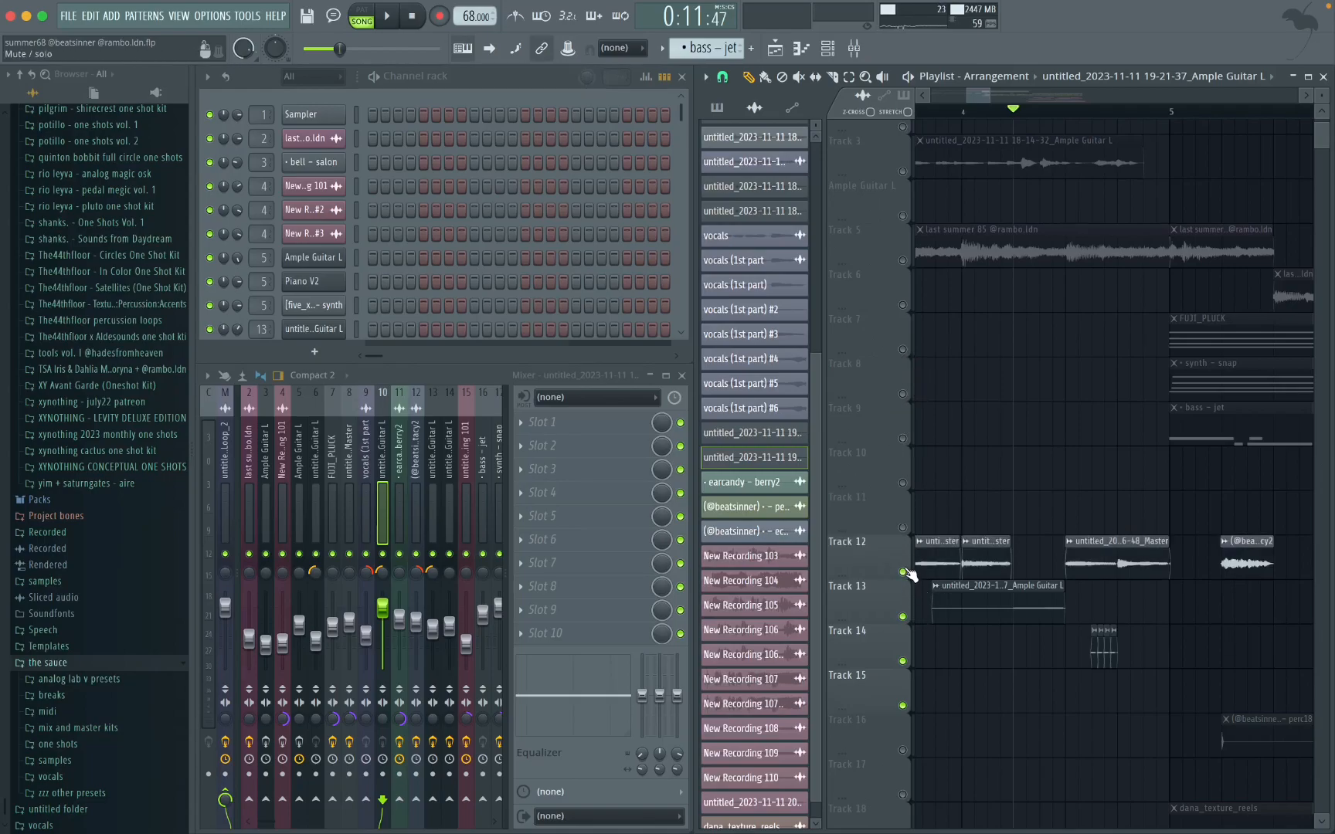
Step: Solo Track 12 and play its Master guitar clip just before bar 5
ctrl+click(902, 573)
scroll(1124, 110, up, 3)
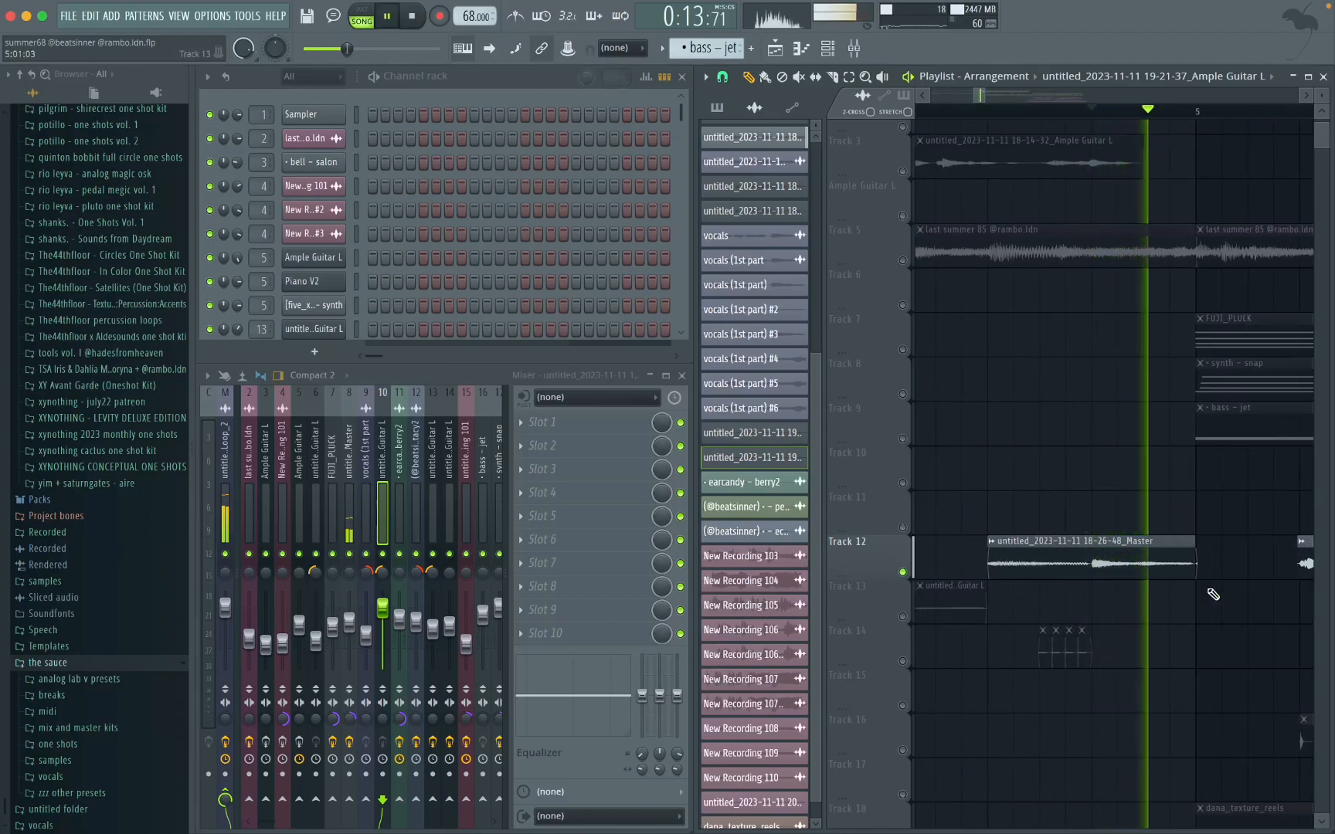
key(space)
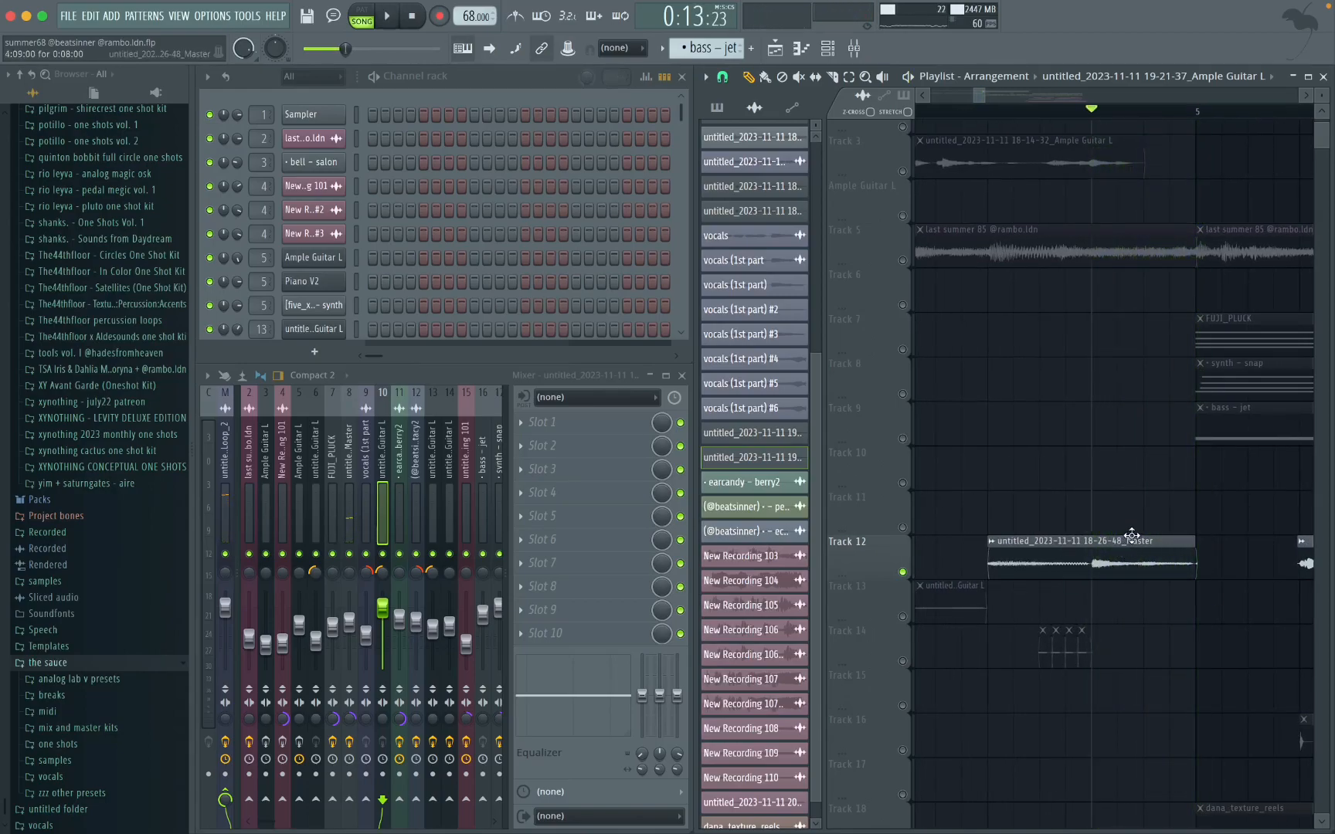
Step: Unmute Tracks 7 and 8 alongside Track 12 and play the transition into bar 5
scroll(1132, 536, right, 3)
scroll(1132, 535, up, 1)
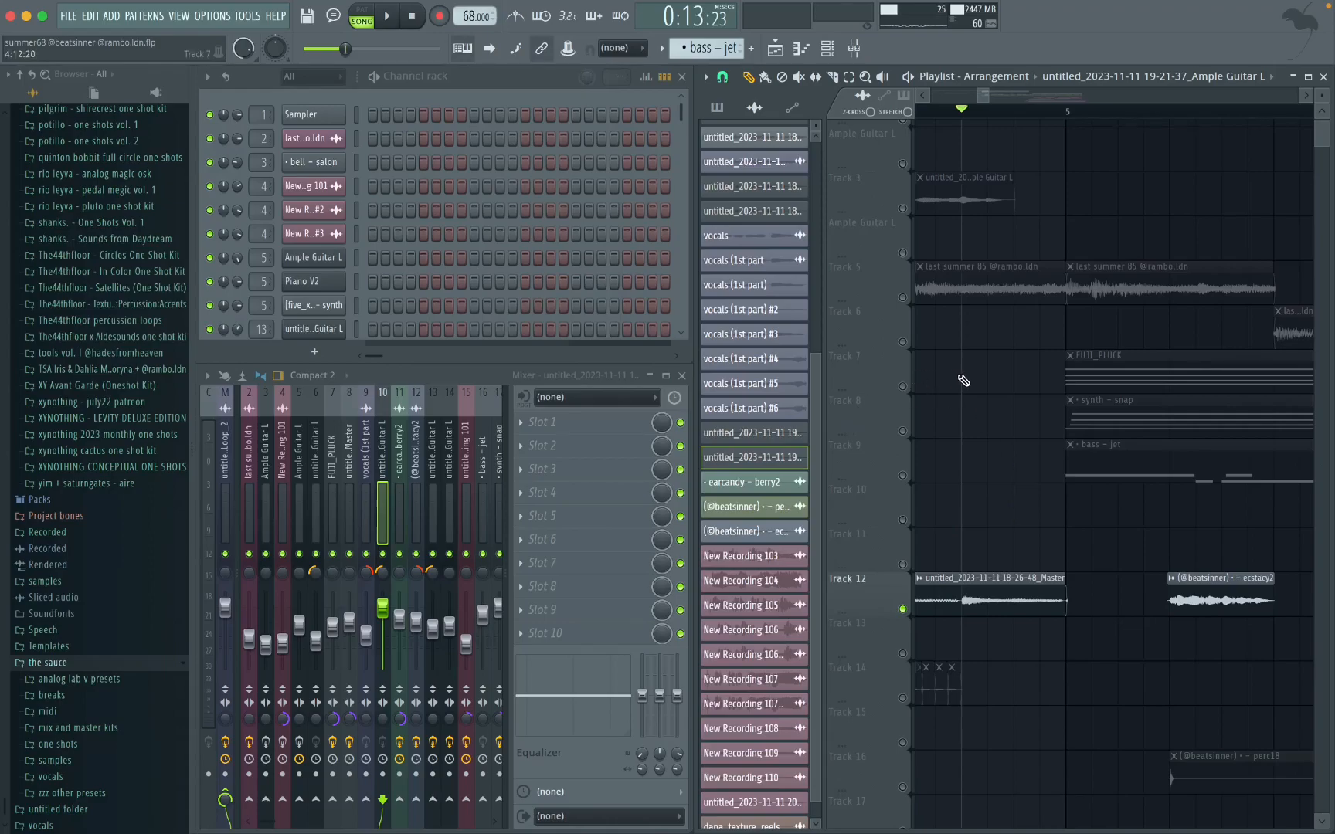
click(902, 386)
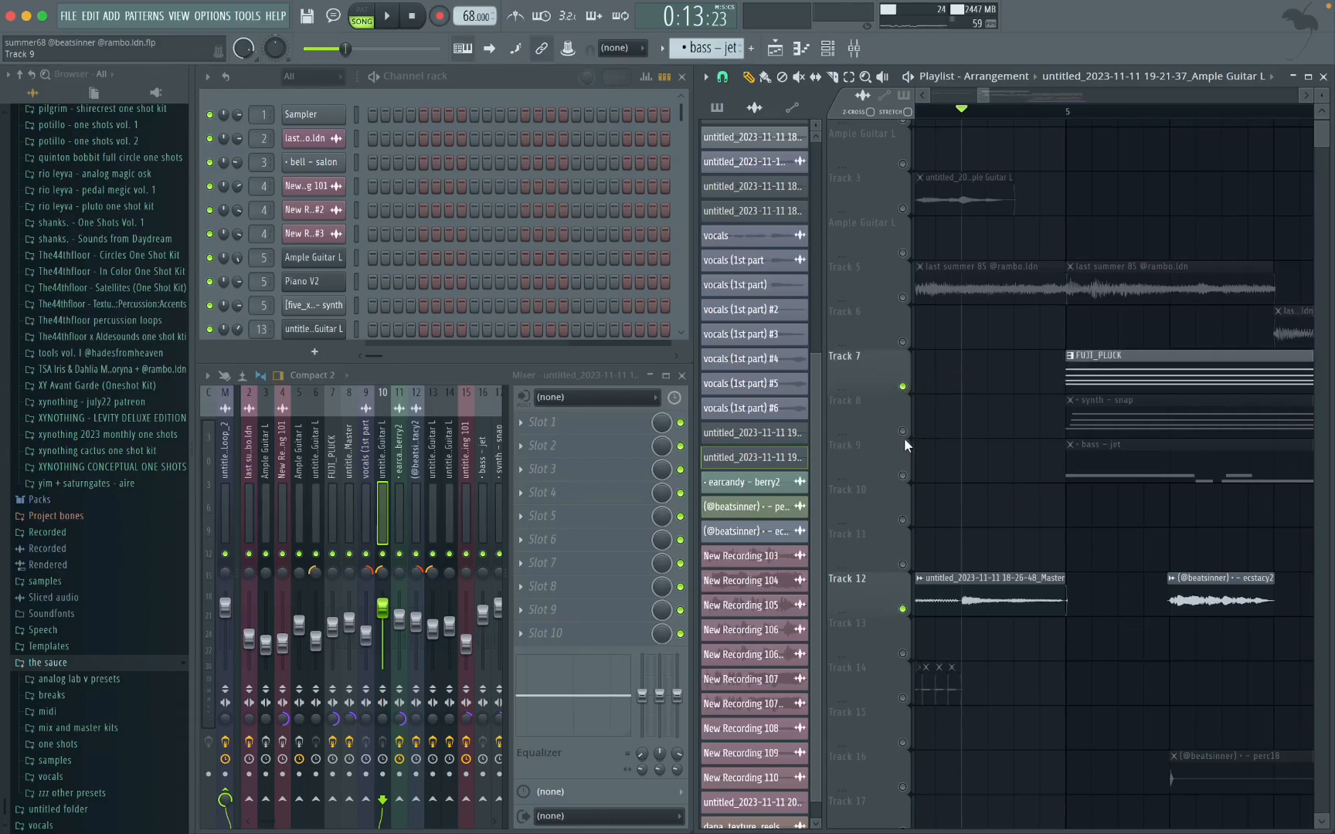
click(903, 431)
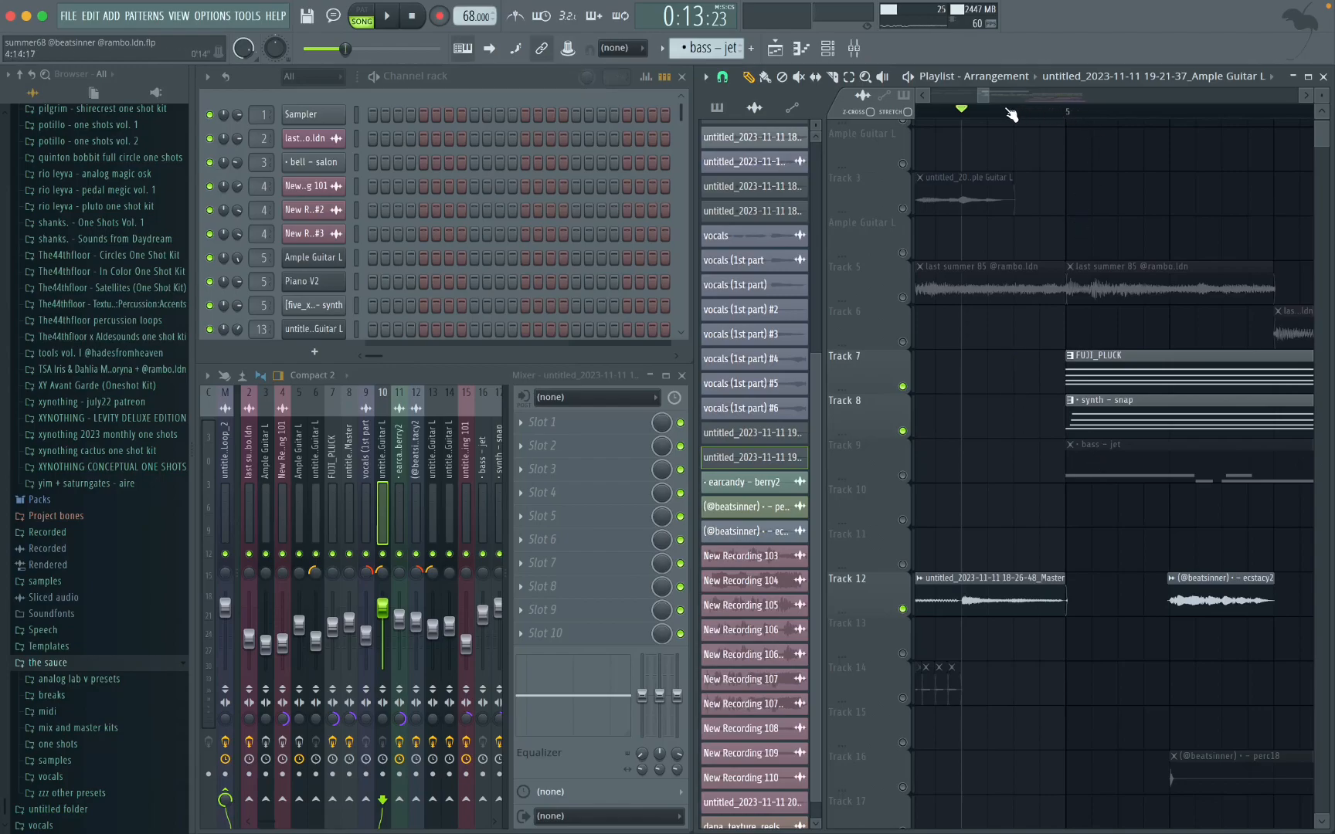
scroll(1008, 124, down, 2)
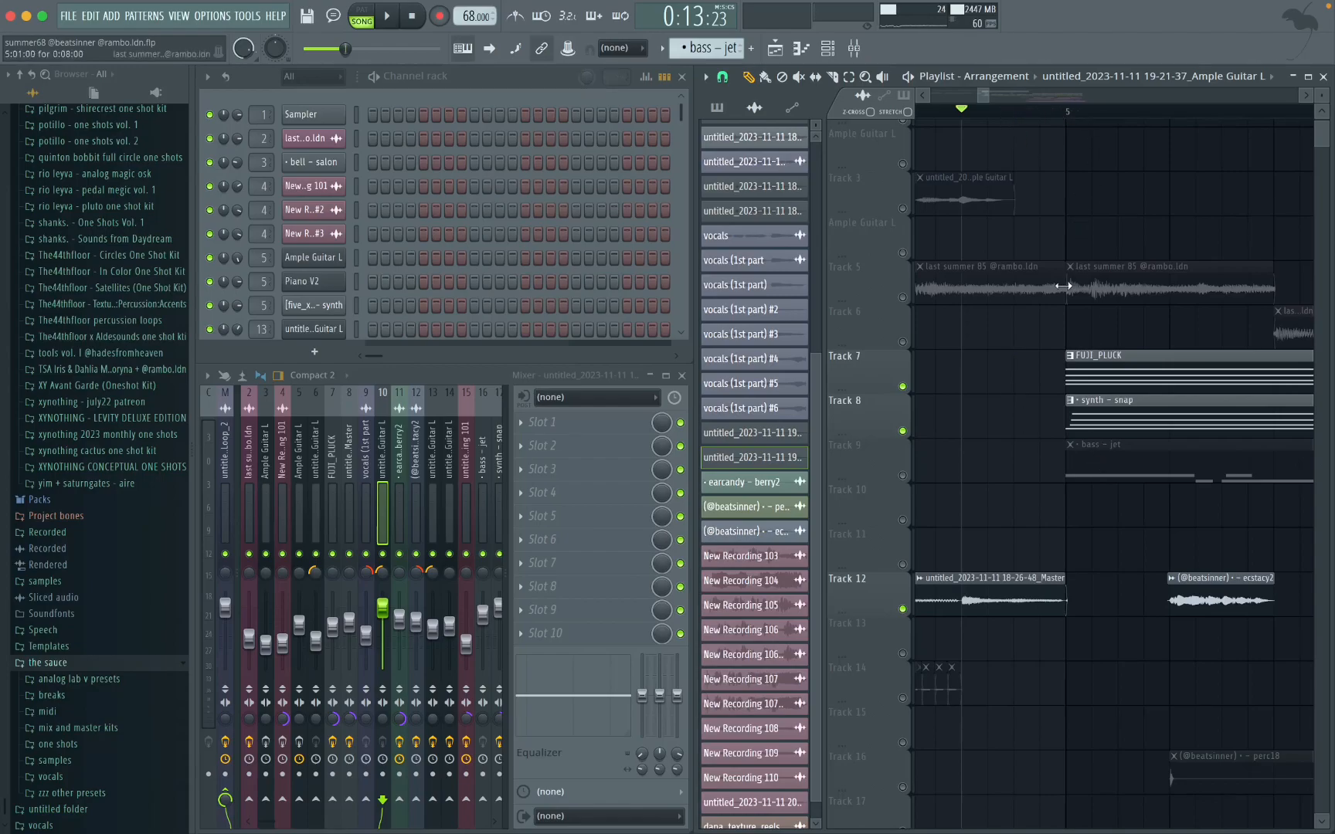
key(space)
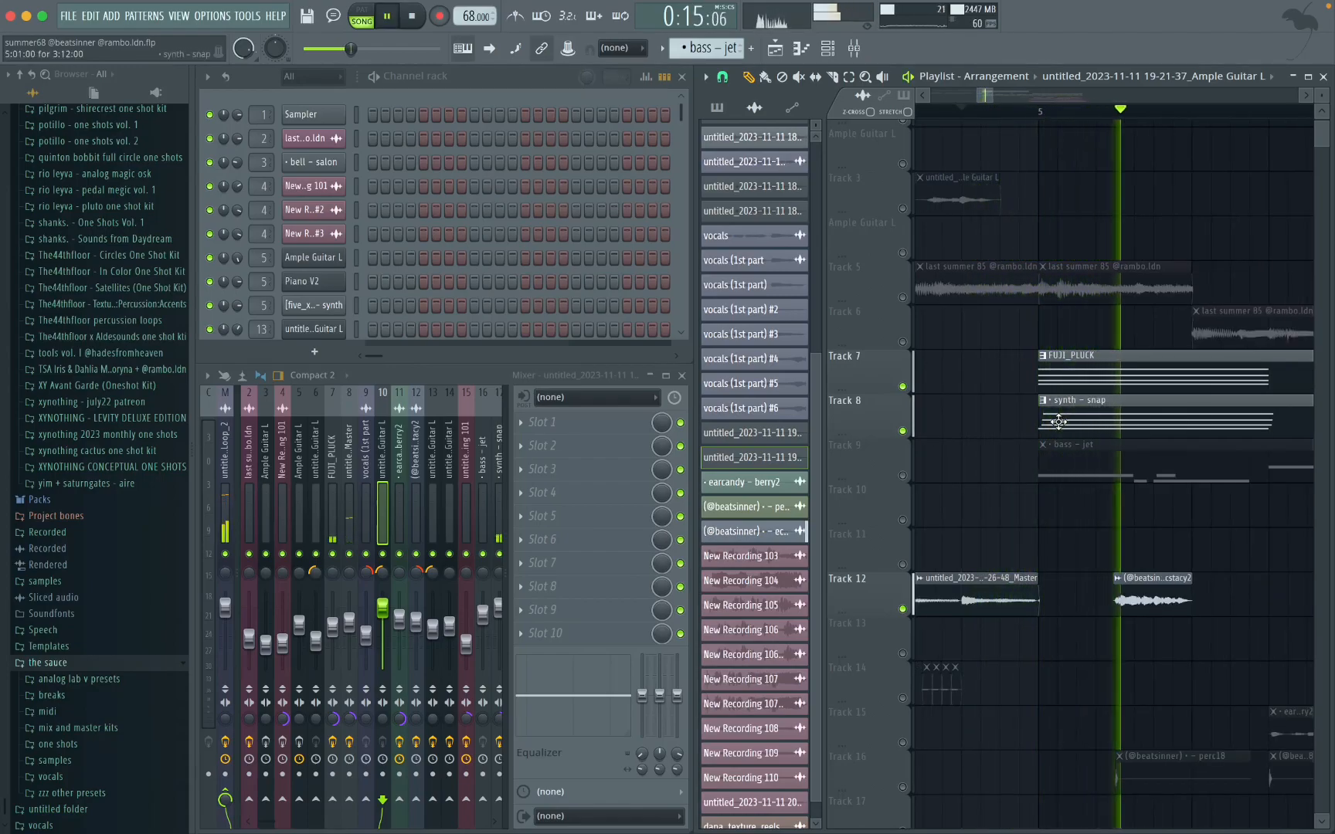
key(space)
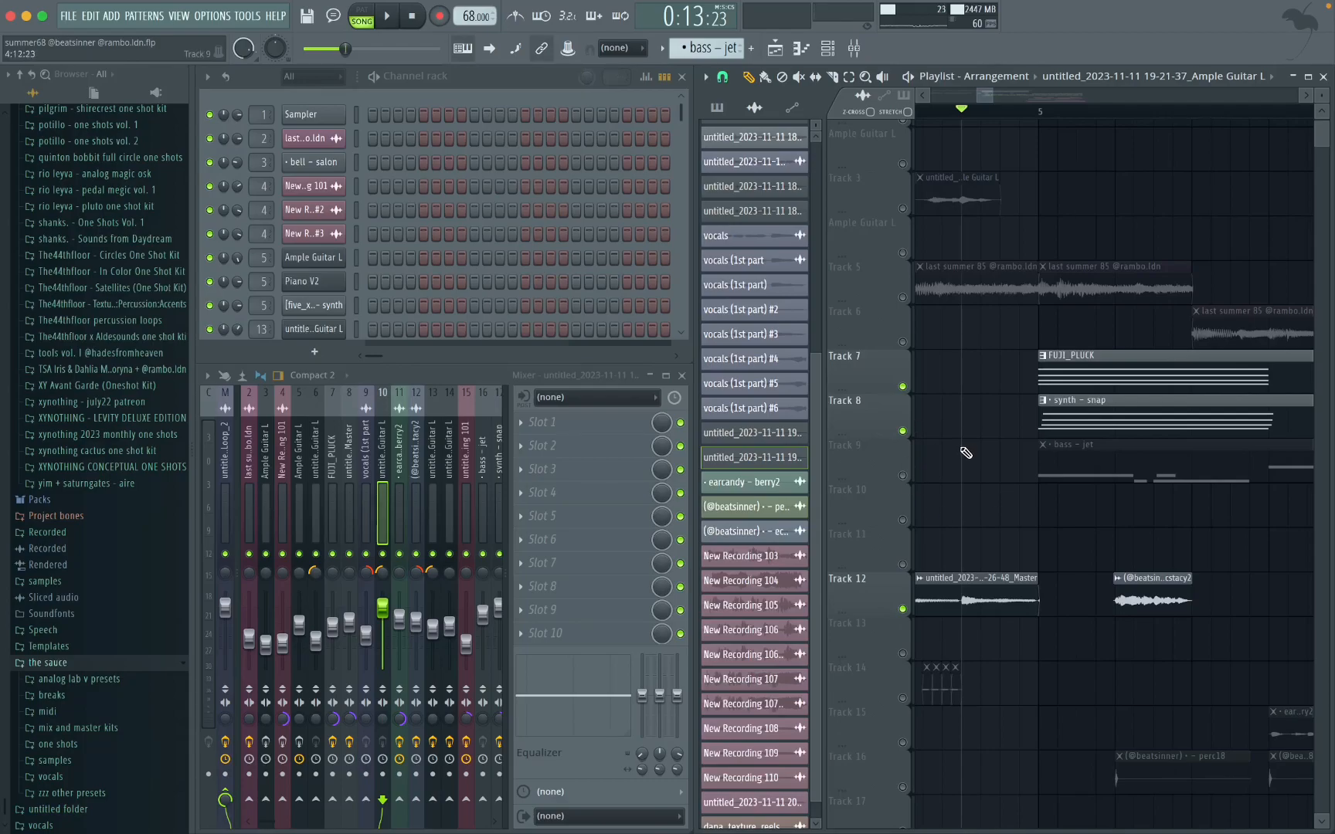
Step: Mute Track 12 and play only the FUJI_PLUCK and synth – snap layers into bar 5
key(space)
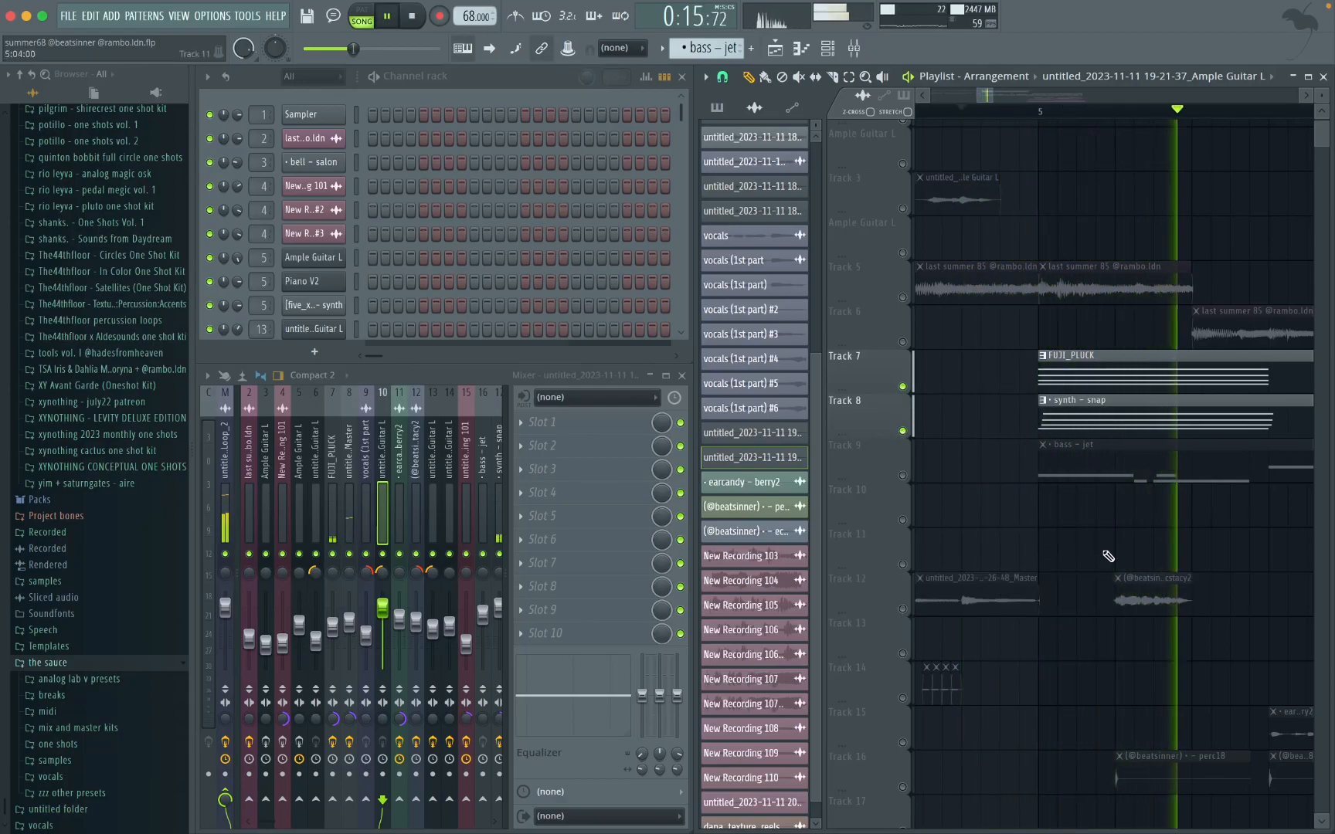
key(space)
scroll(1082, 556, down, 4)
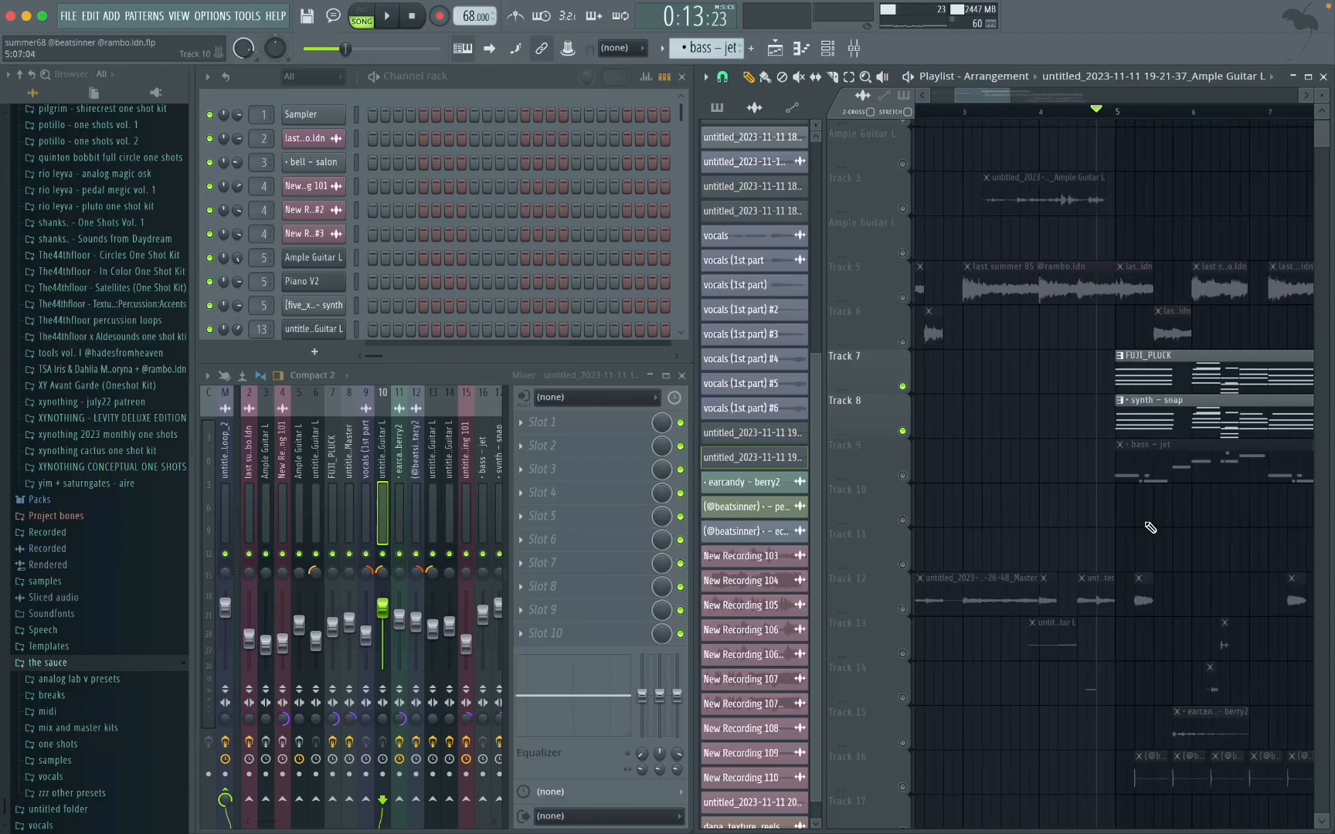
Step: Isolate Tracks 7 and 8 and play both layers from the start of bar 5
scroll(1026, 433, up, 5)
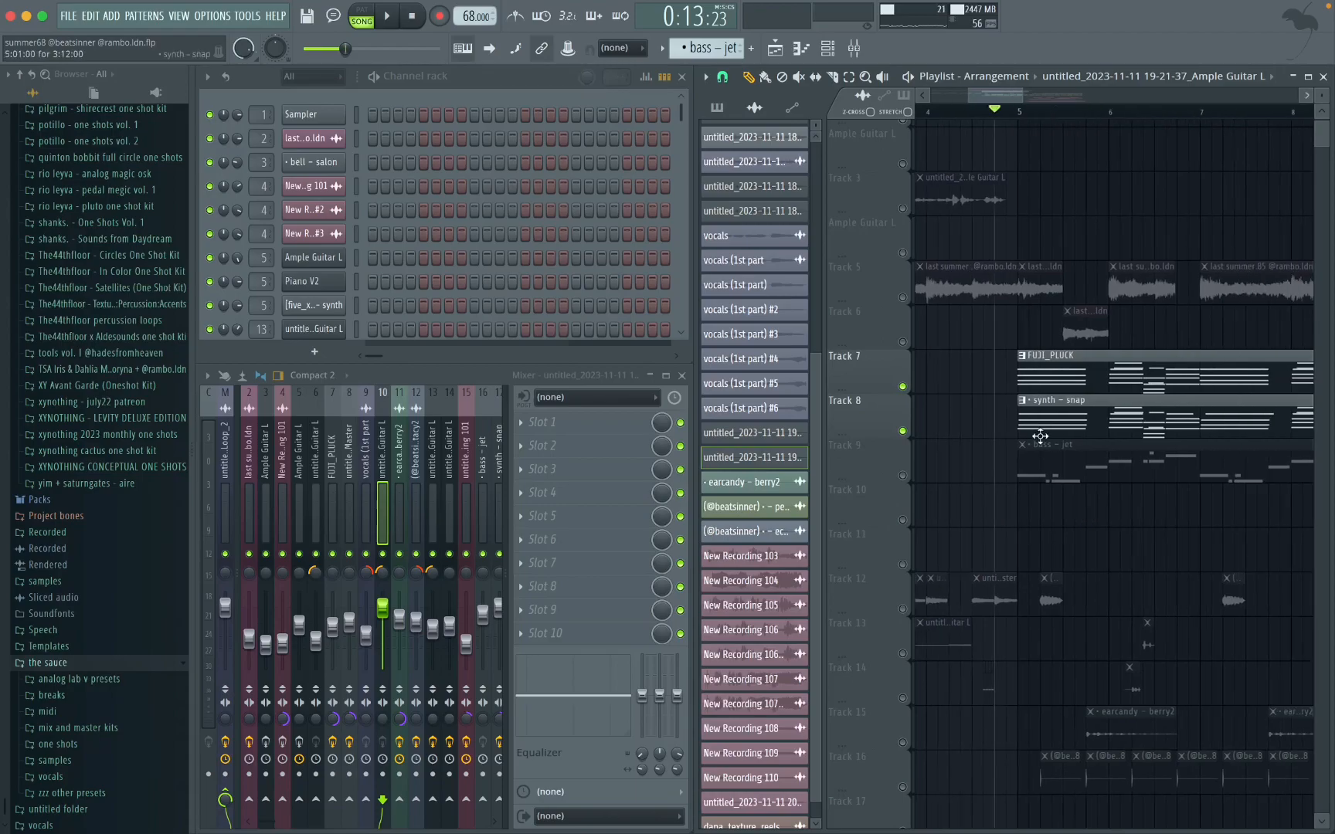
right_click(903, 386)
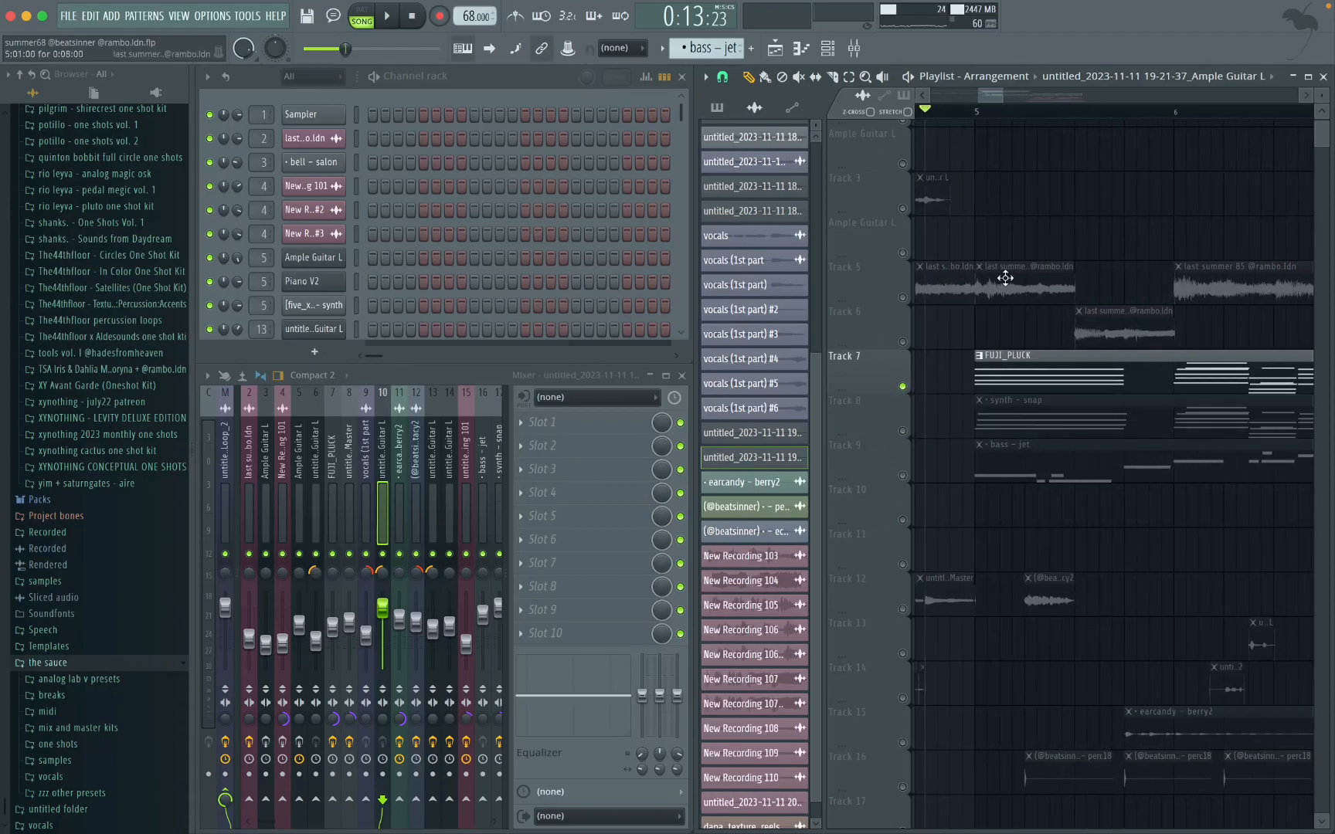
click(902, 432)
click(977, 111)
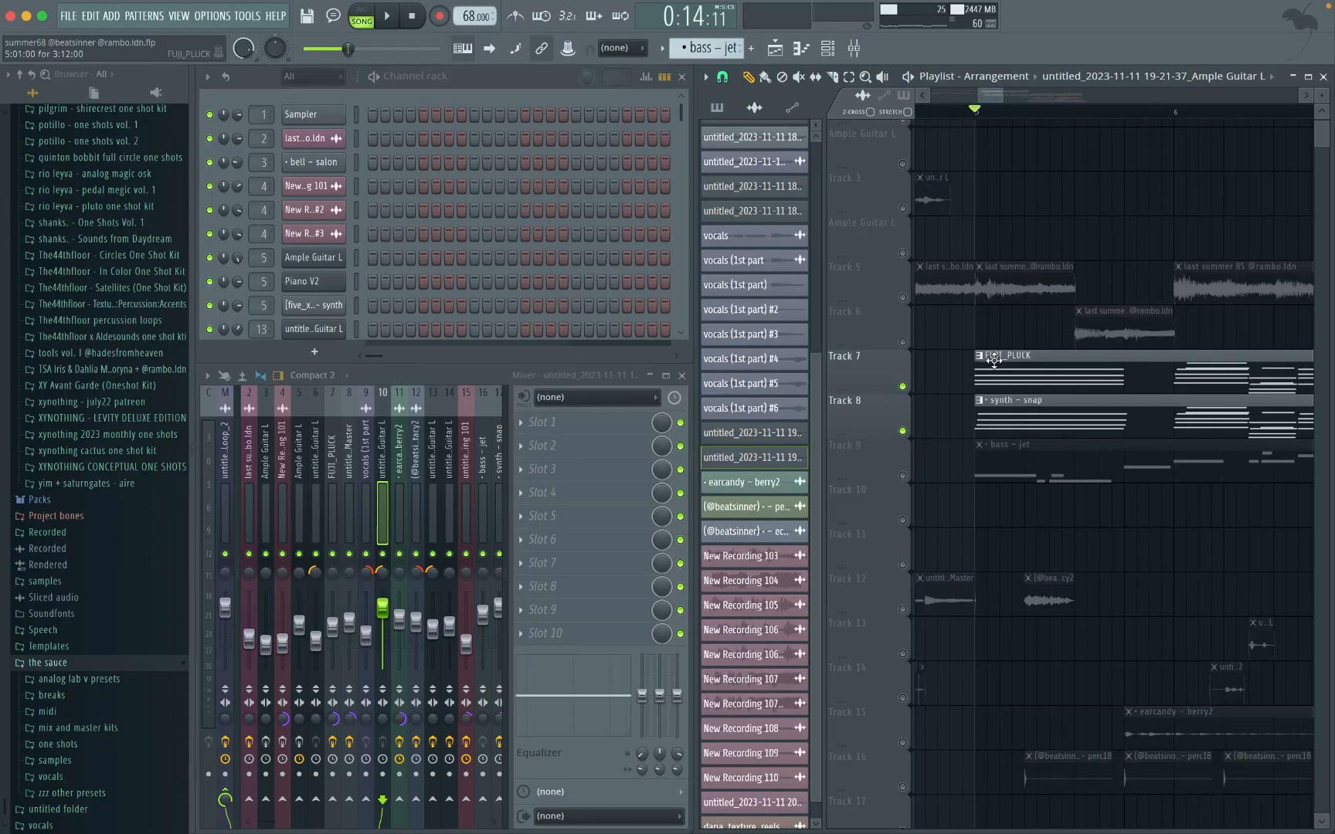
scroll(1041, 401, down, 4)
scroll(1043, 398, up, 2)
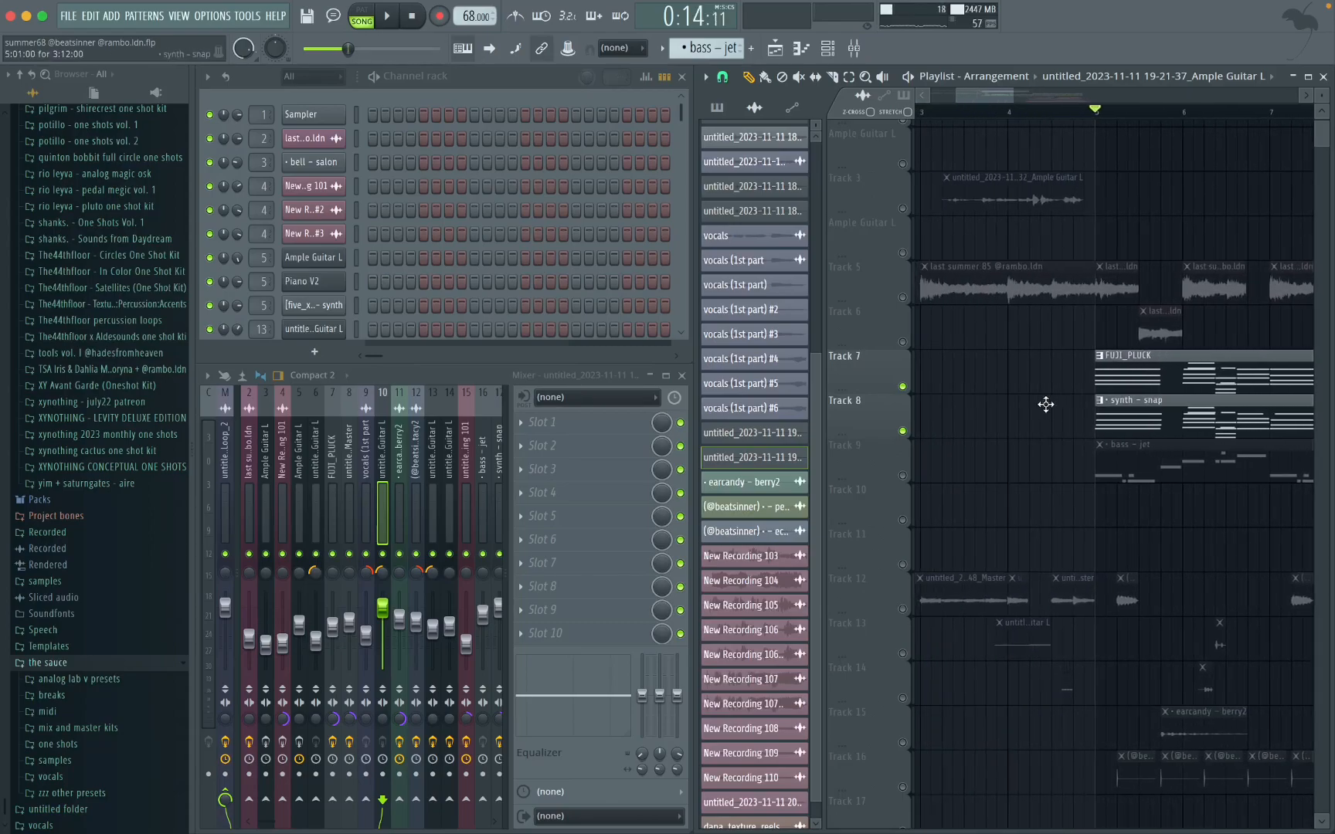
key(space)
scroll(1112, 436, right, 2)
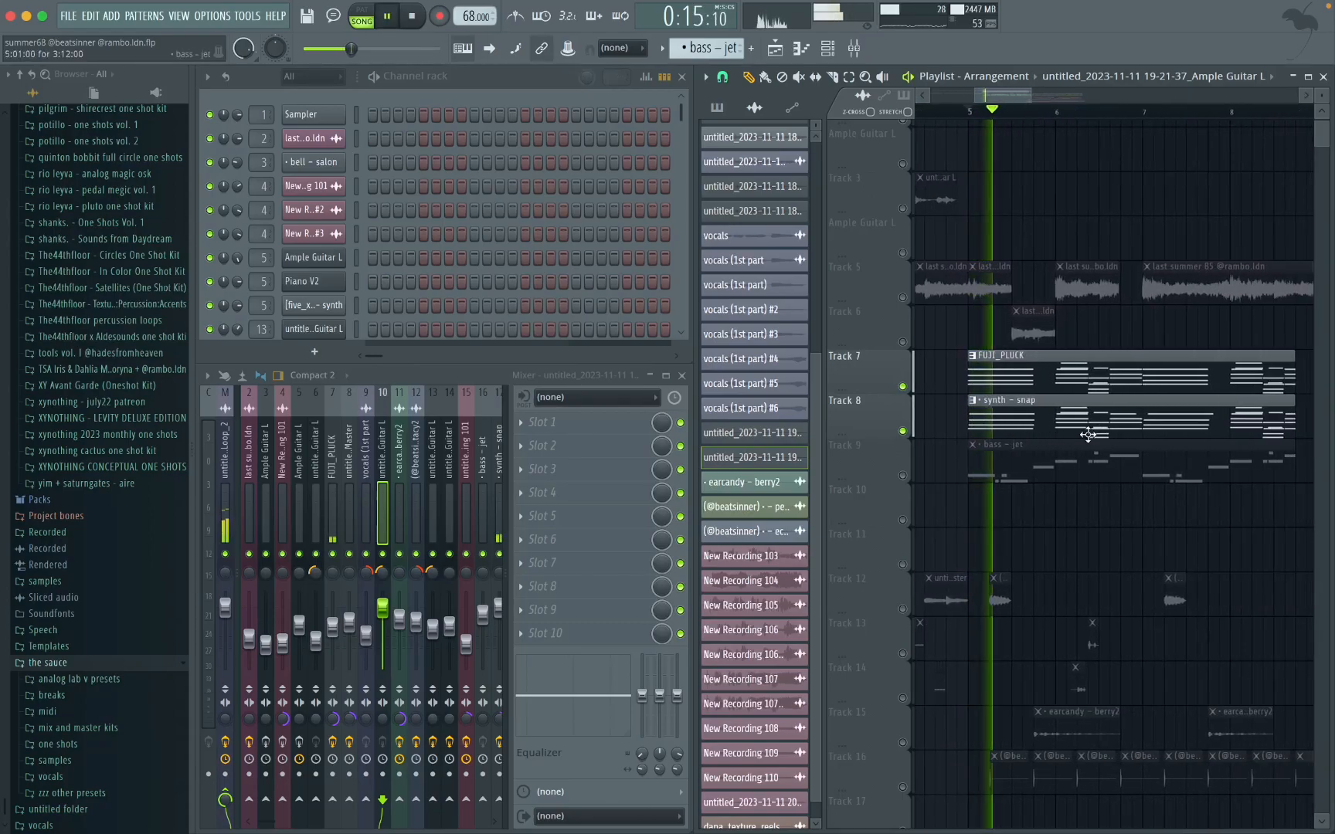
Step: Examine the FUJI_PLUCK pattern's chord notes in the piano roll during playback, then stop and return to the playlist
double_click(1076, 385)
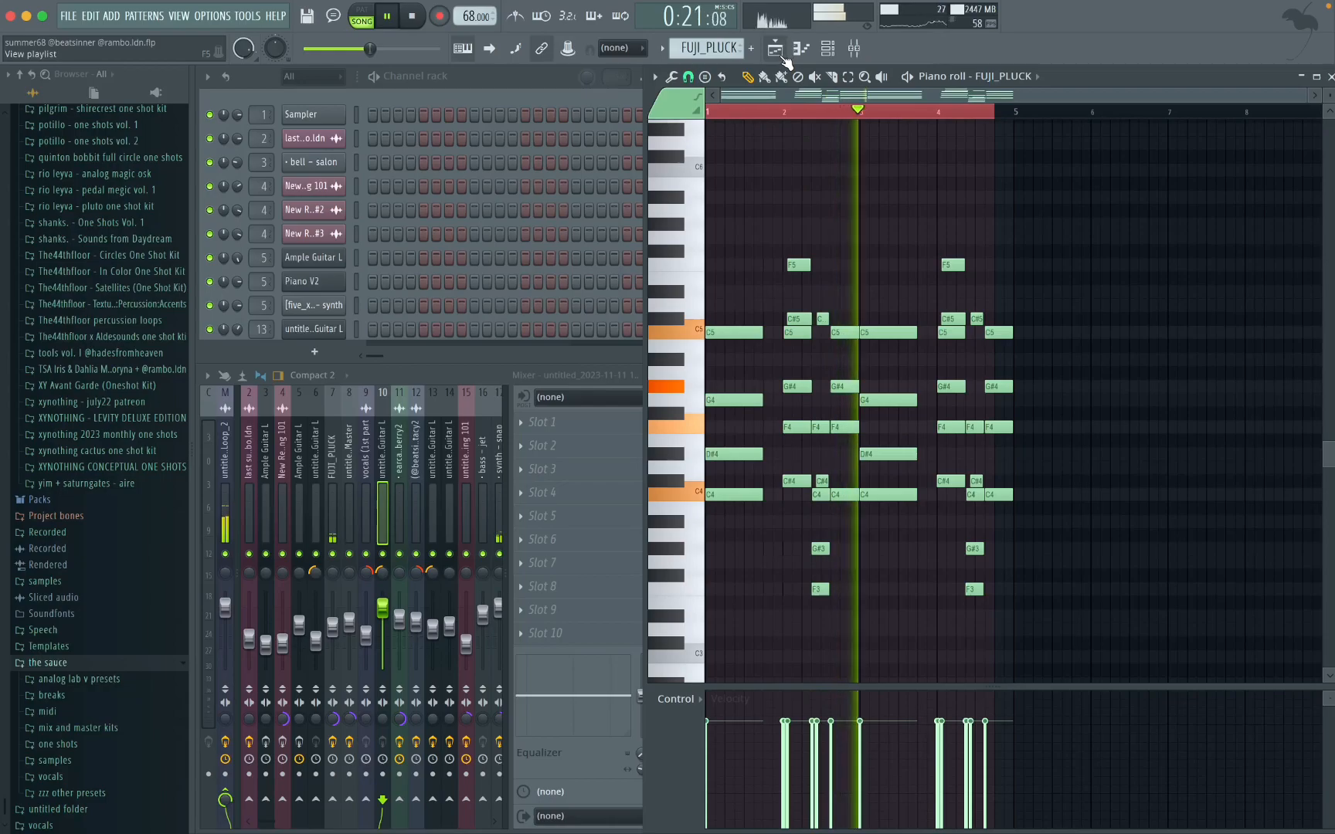
super+click(956, 248)
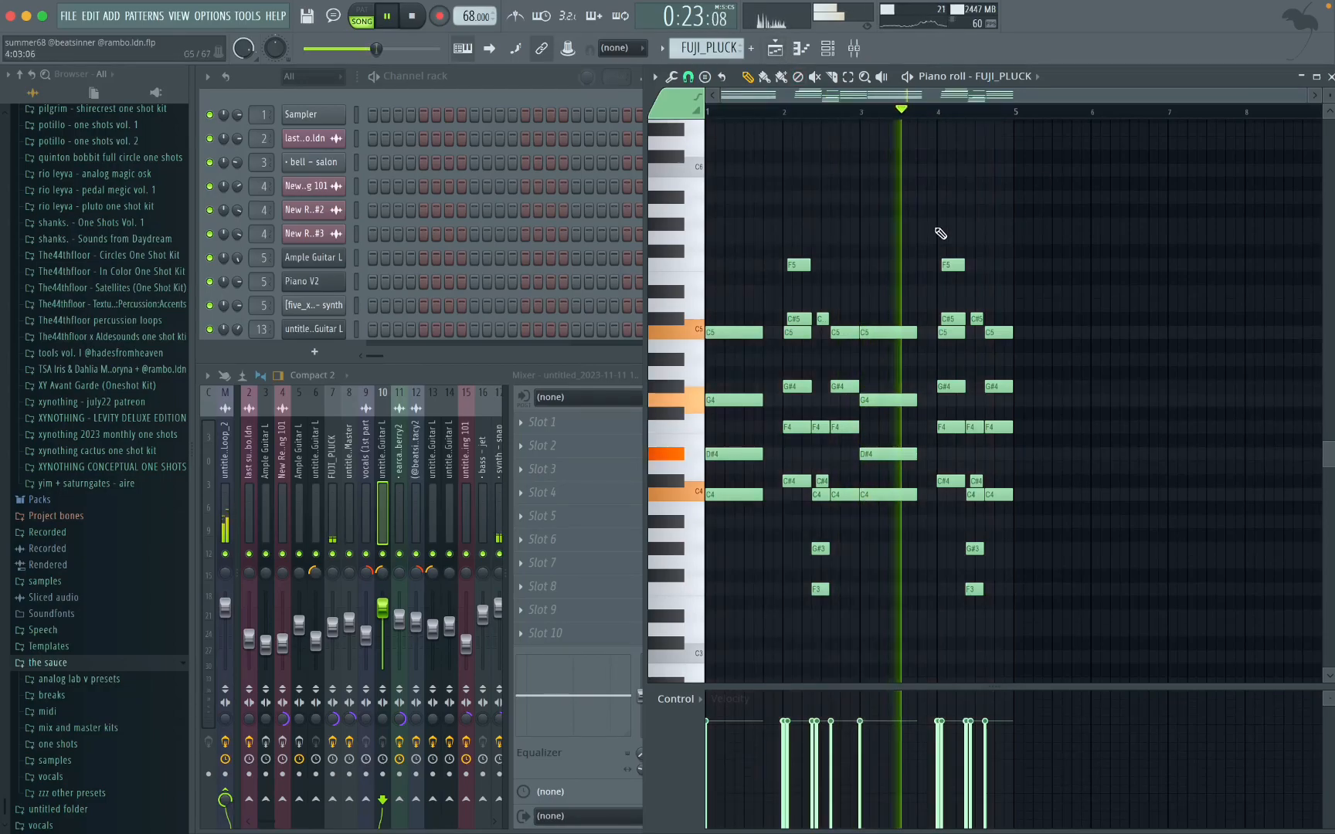
click(776, 49)
scroll(1135, 352, down, 3)
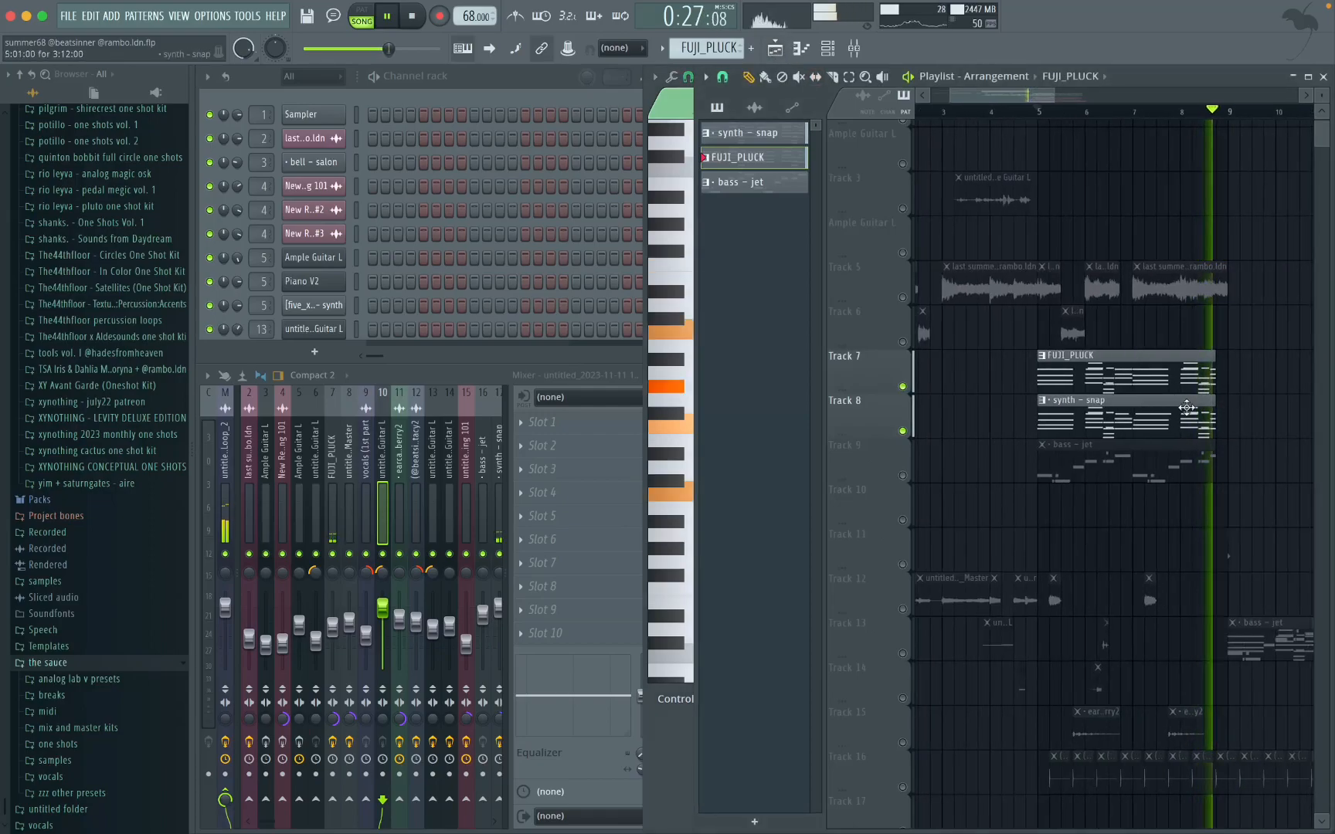
key(space)
scroll(1176, 387, down, 1)
scroll(1175, 387, left, 1)
scroll(1175, 387, up, 3)
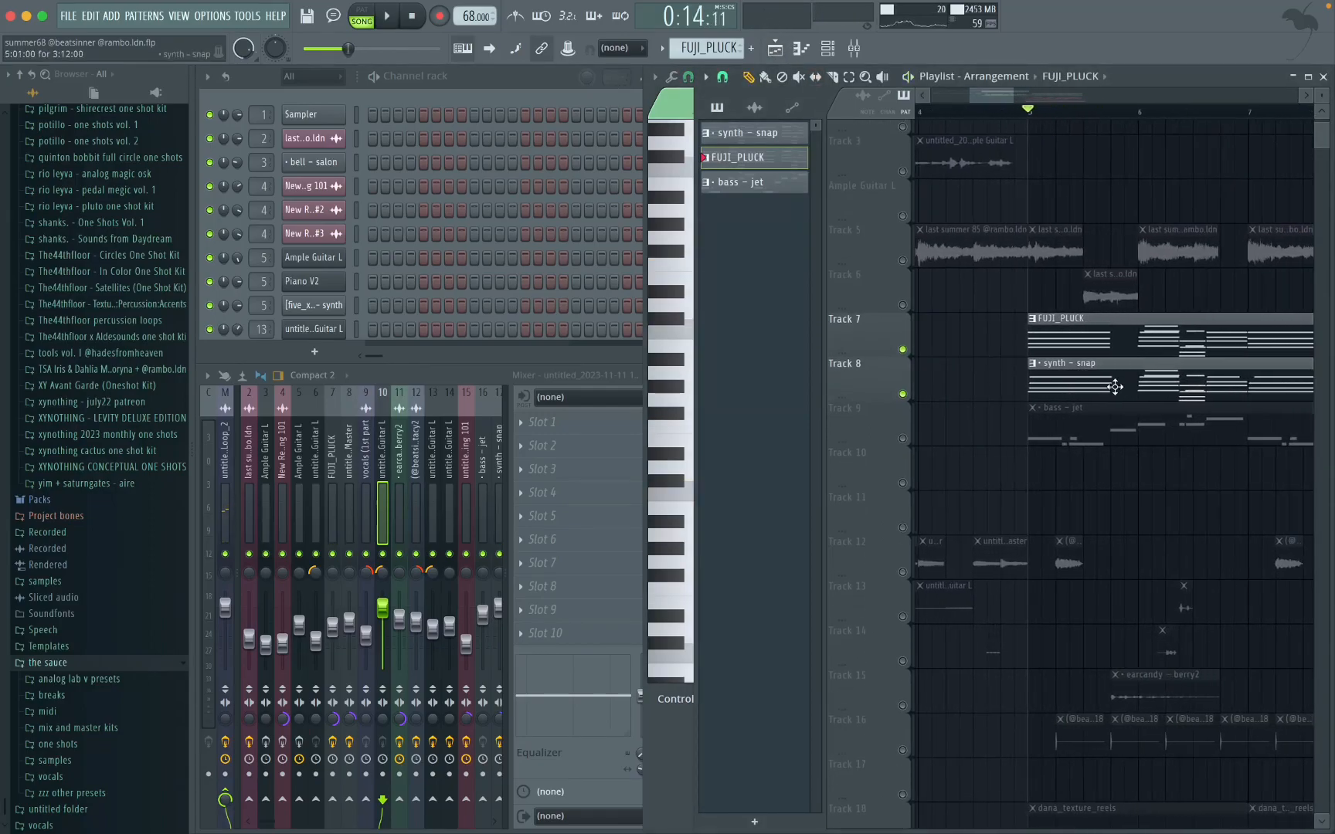
Step: Examine the FUJI_PLUCK channel's sampler settings and locate its sample file in the browser
scroll(375, 247, down, 3)
scroll(375, 247, down, 1)
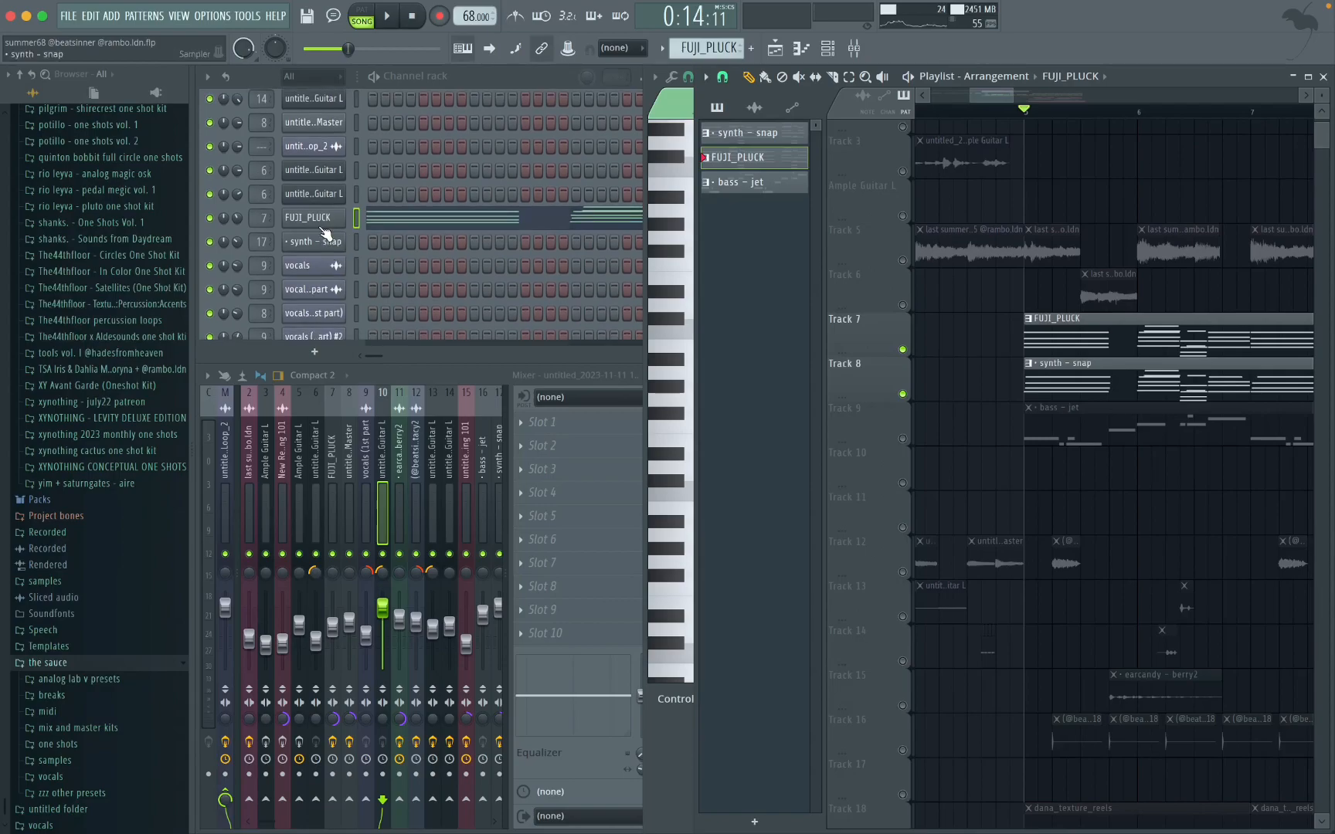
click(317, 220)
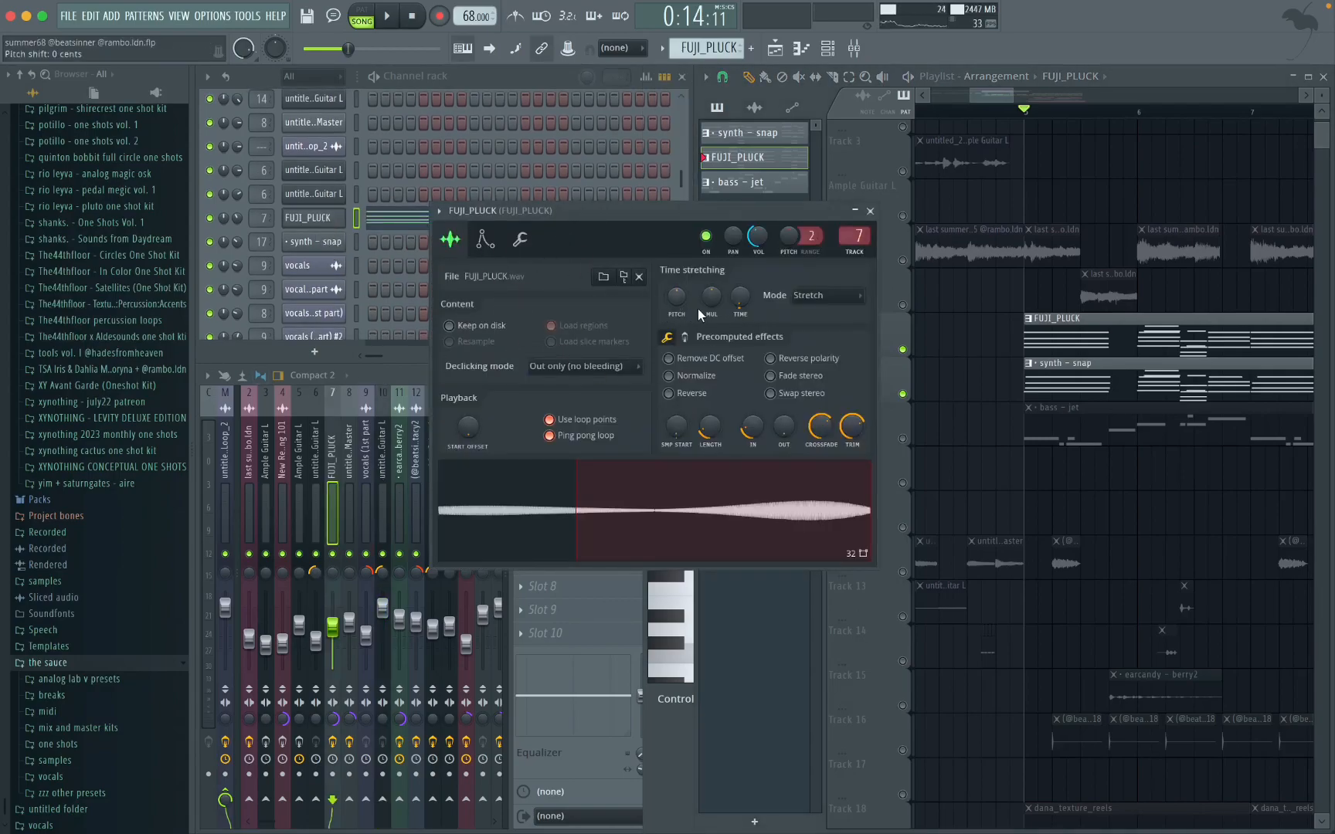
click(623, 276)
scroll(99, 491, down, 3)
scroll(104, 524, down, 5)
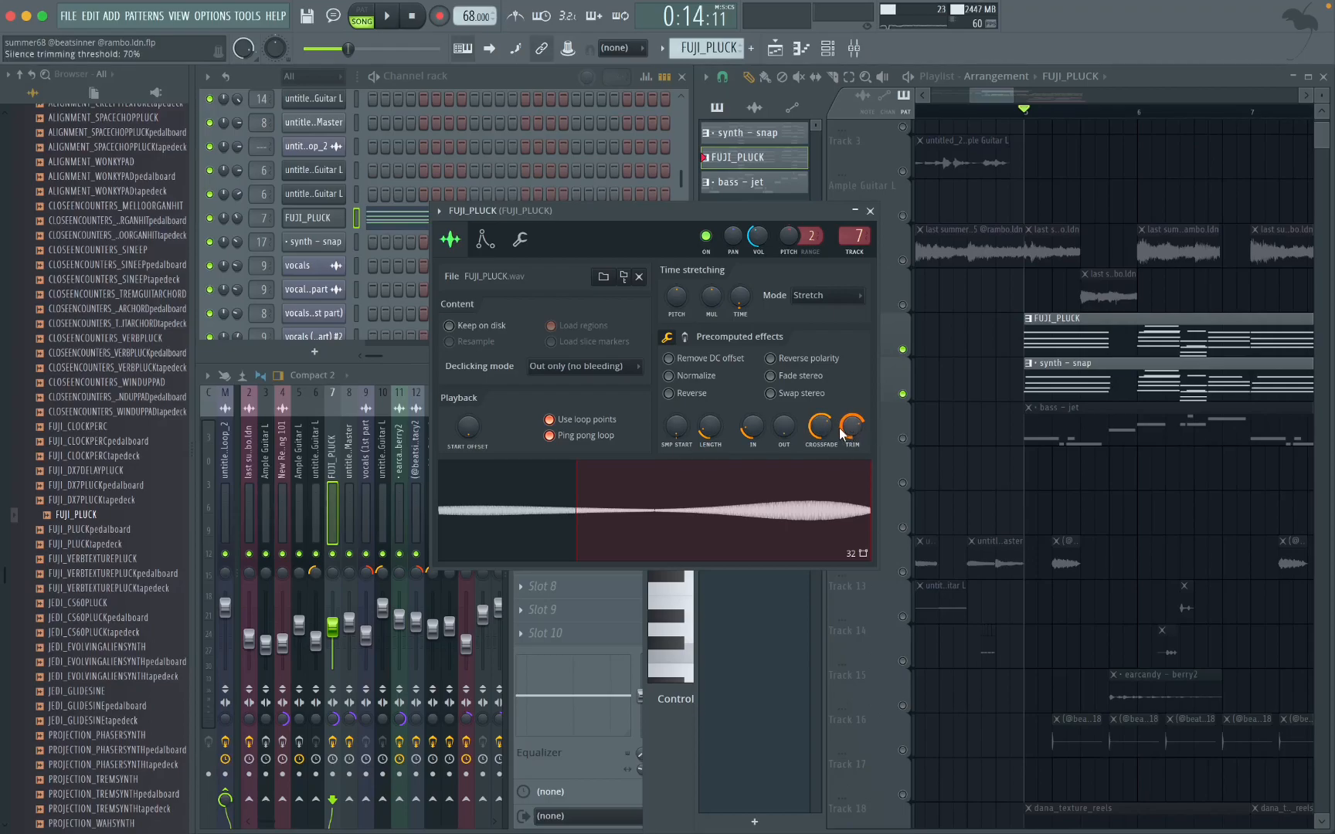
Step: Examine the FUJI_PLUCK channel's root note settings and the Fruity parametric EQ 2 on its mixer track
click(522, 249)
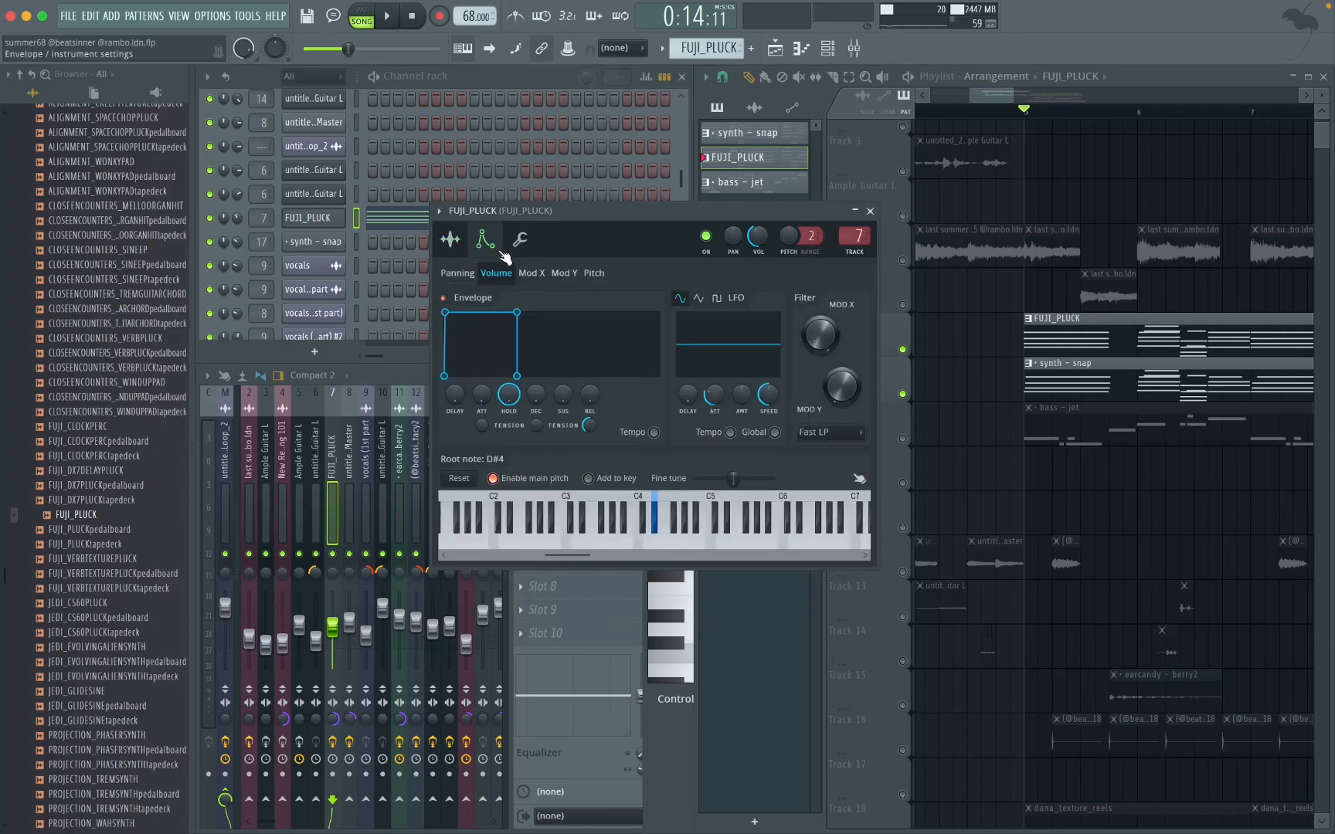
click(871, 211)
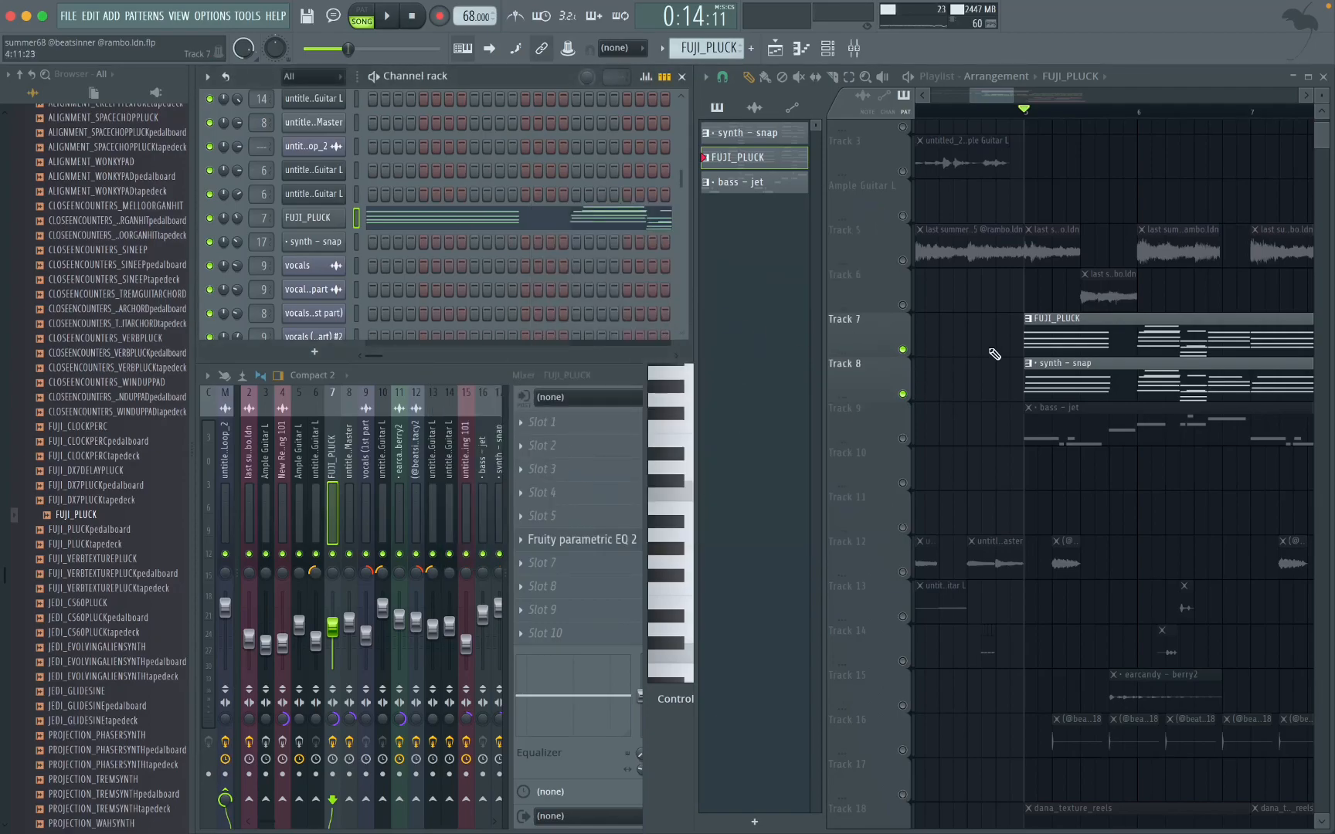
click(572, 539)
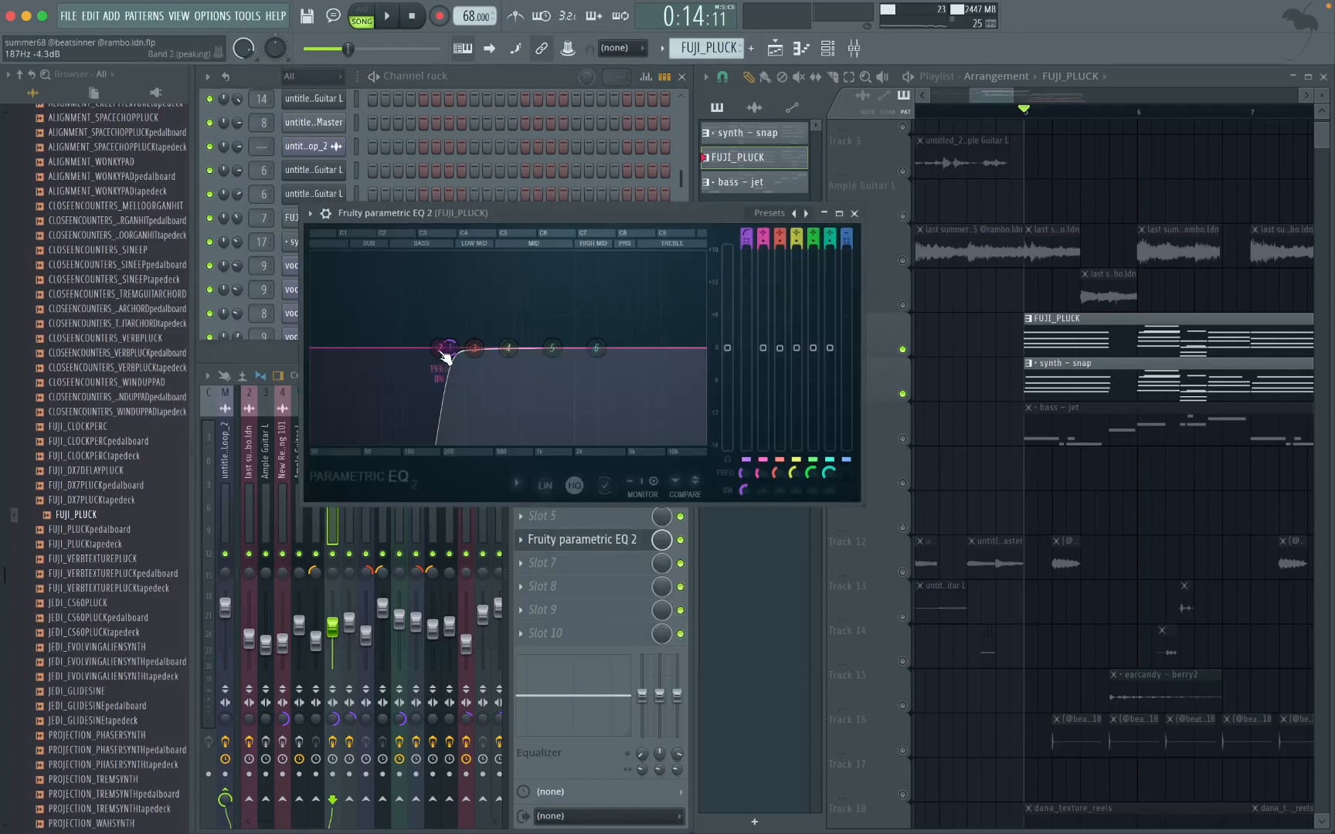
click(855, 213)
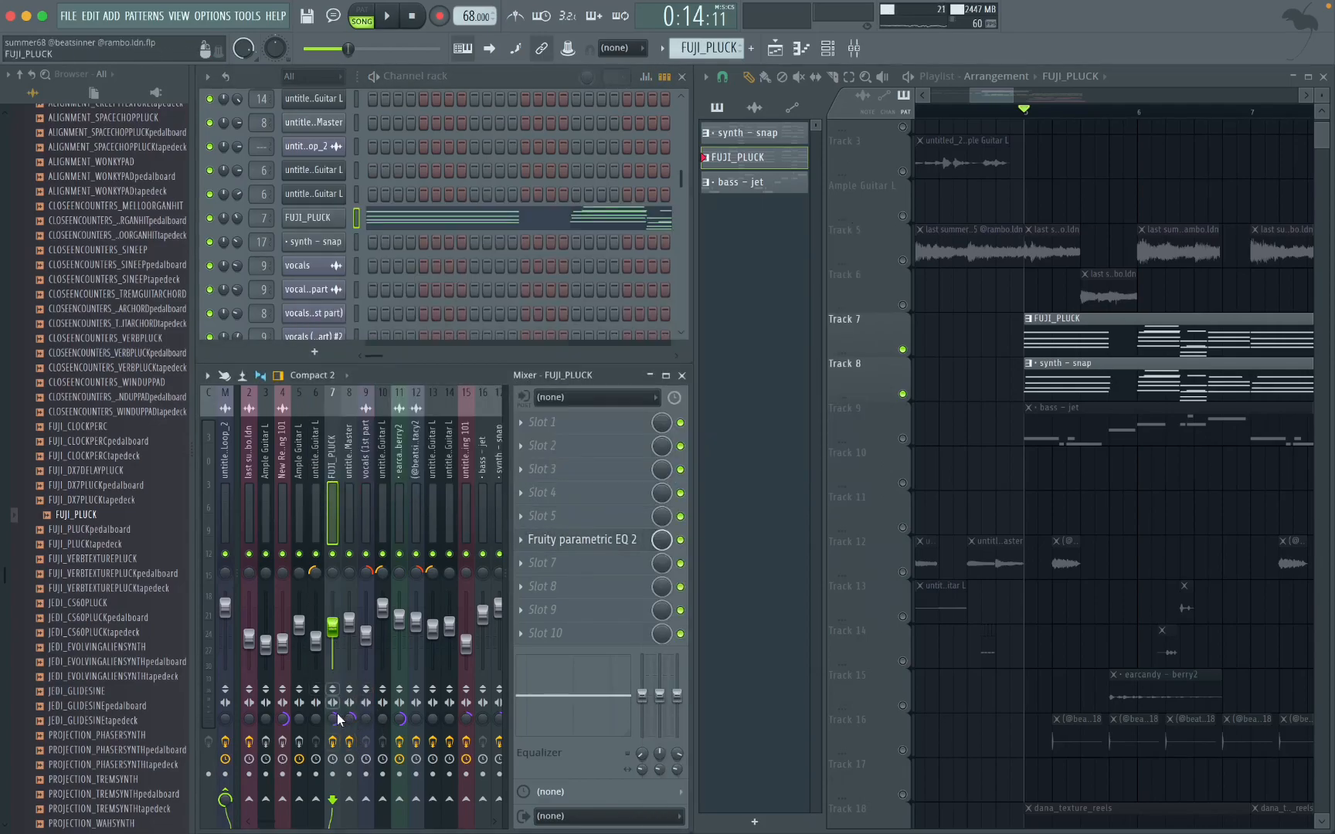
Step: Mute Track 7 to isolate Track 8, and view its synth – snap pattern briefly before returning to the playlist
click(906, 384)
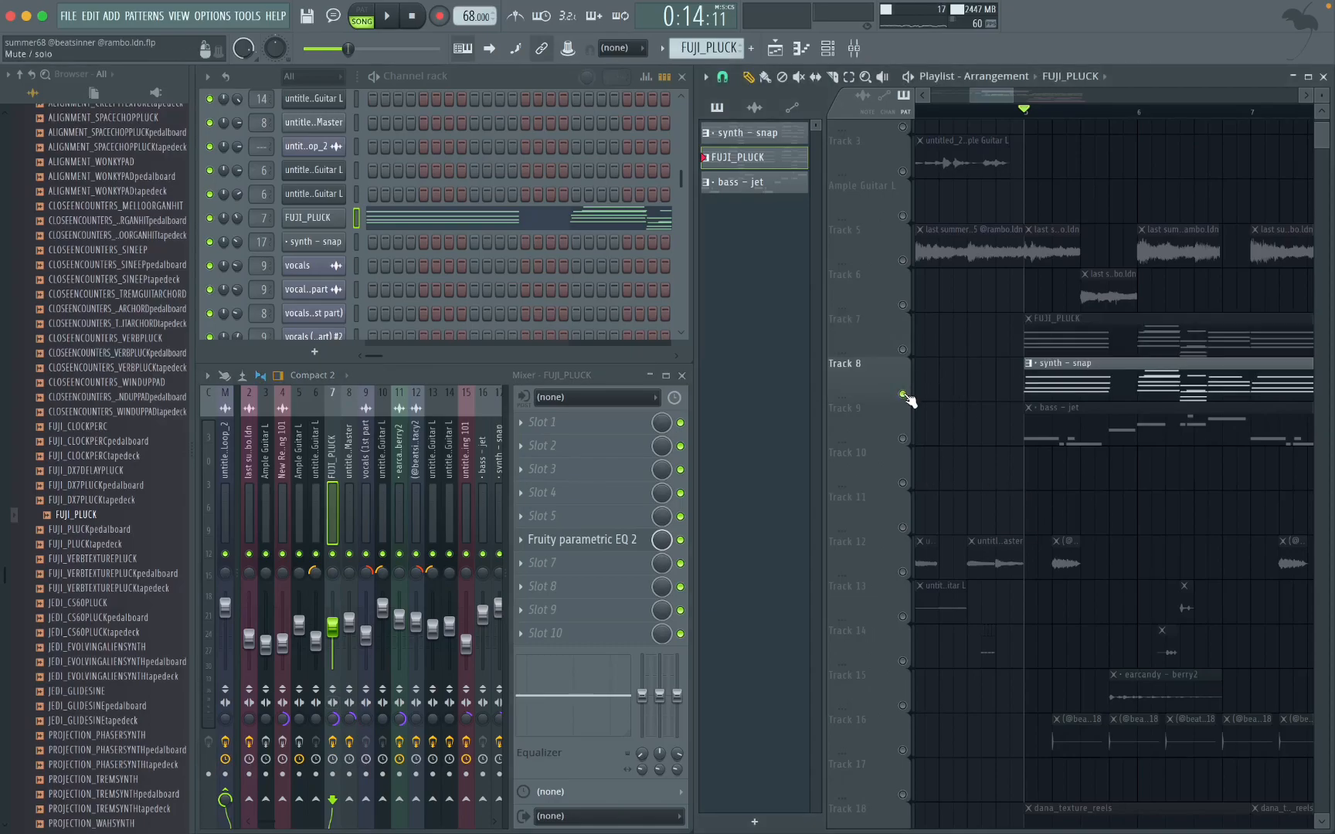
scroll(1053, 253, up, 2)
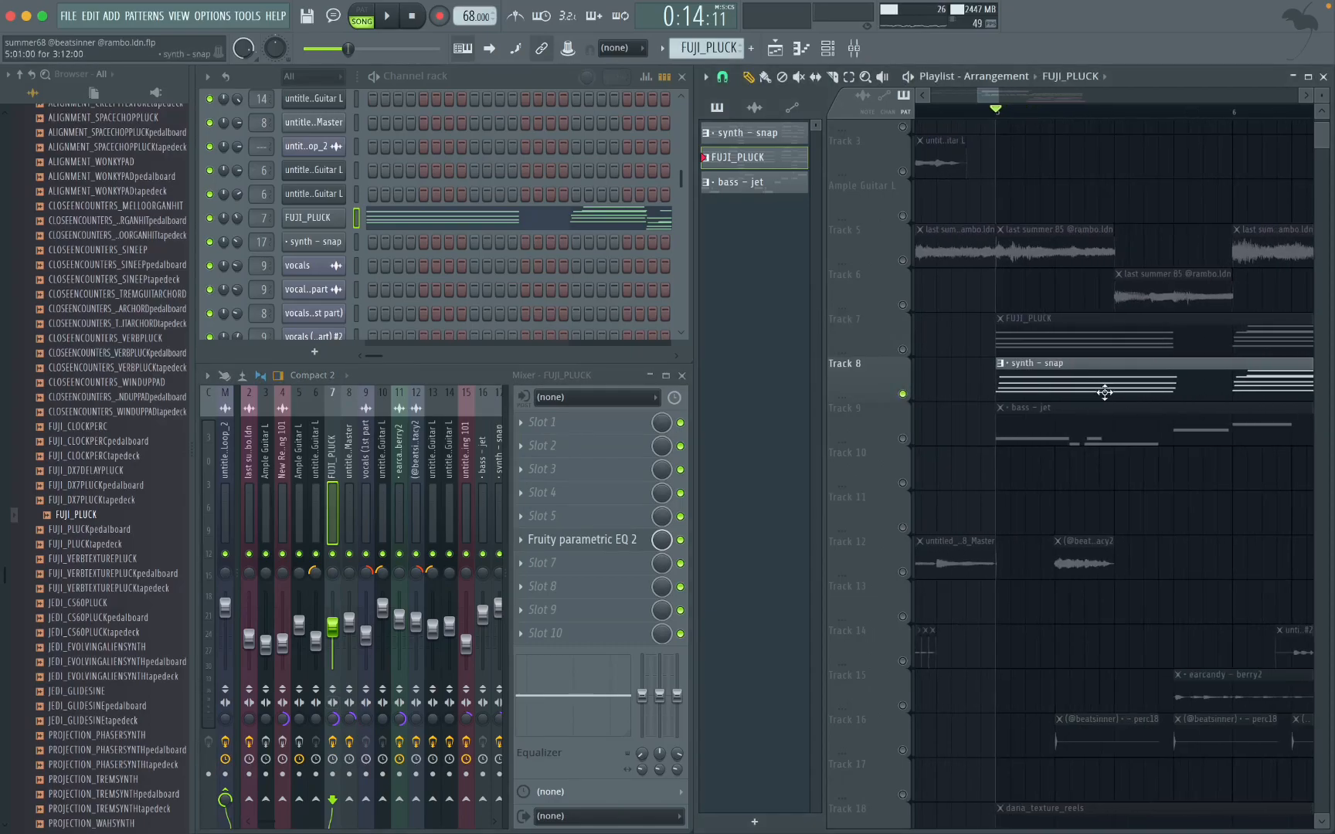
double_click(1109, 393)
click(782, 50)
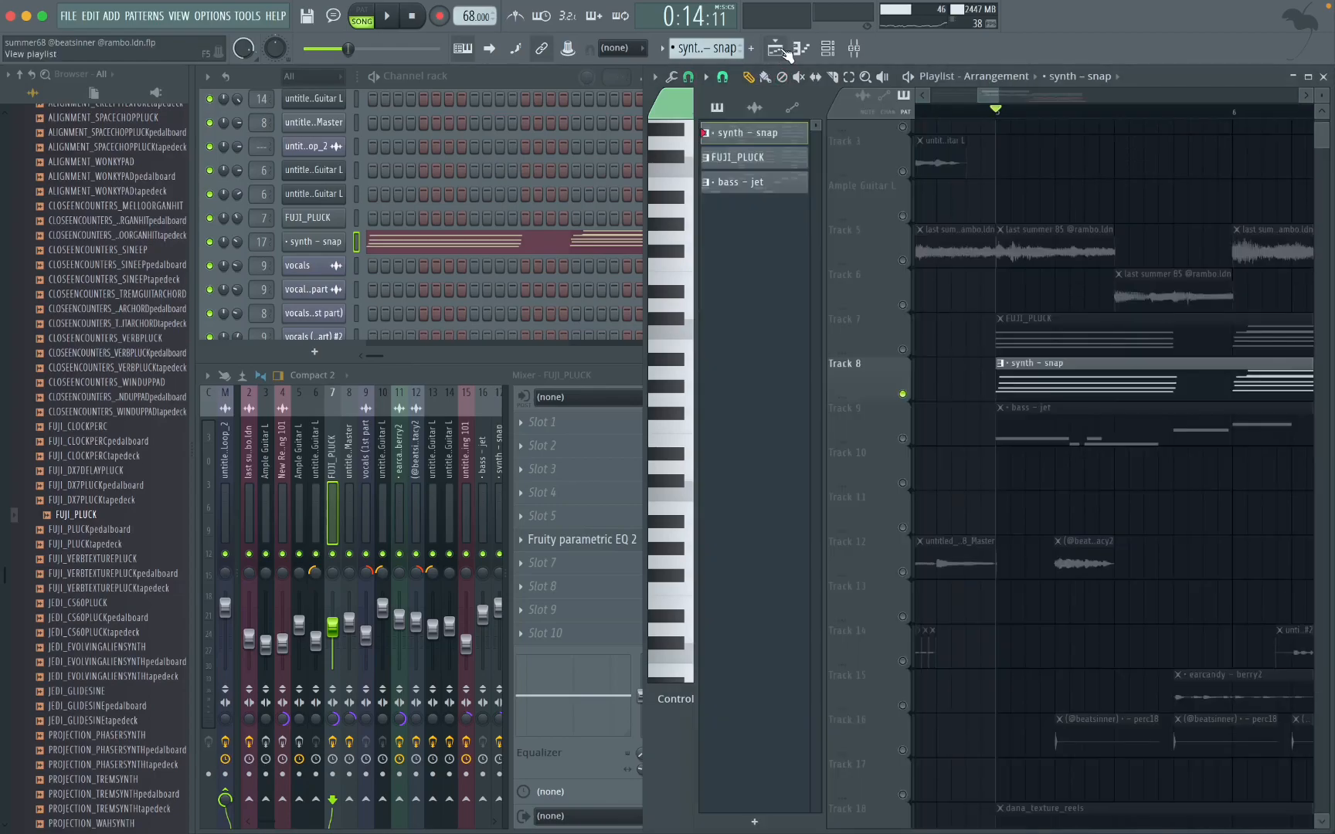
Step: Examine the synth – snap channel's sample source folder, sampler settings, volume envelope and miscellaneous settings
click(313, 242)
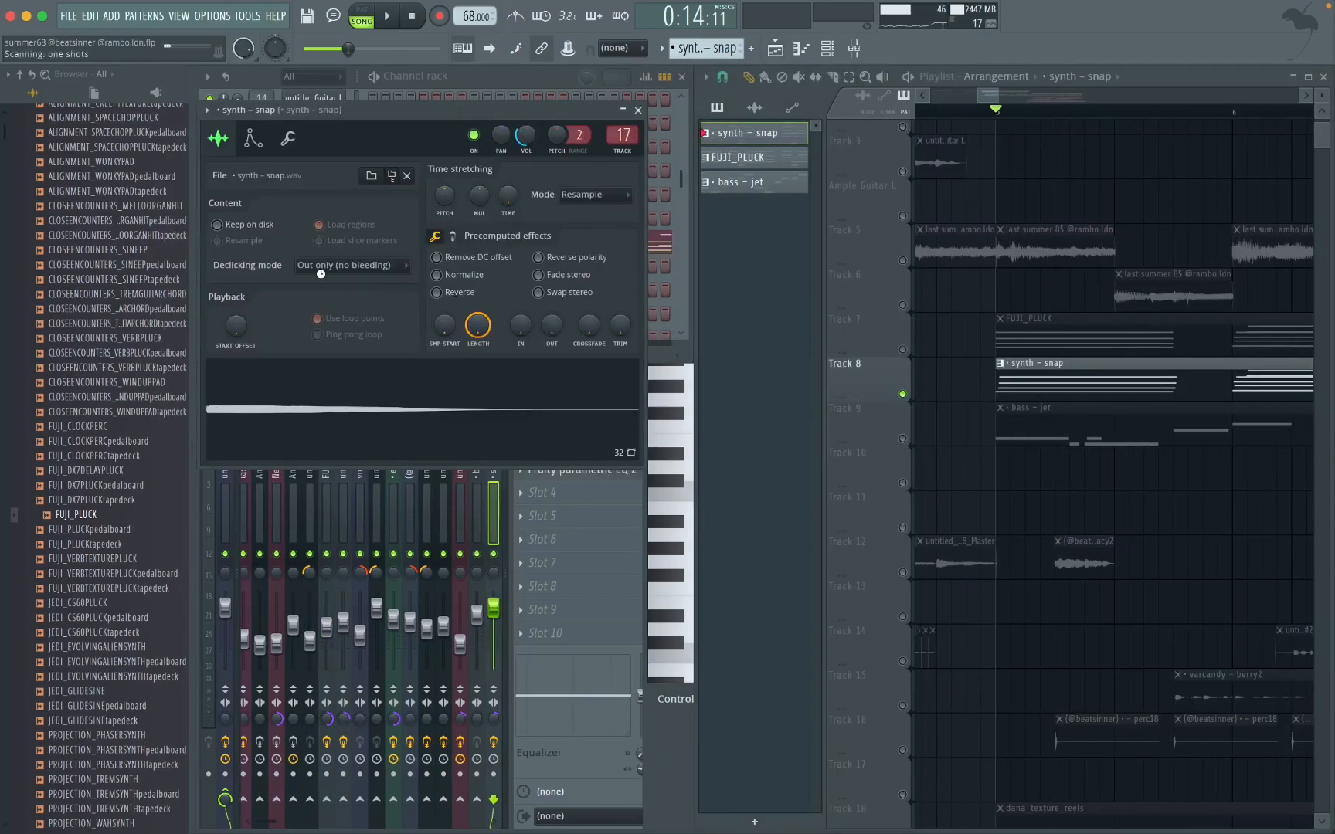
scroll(54, 610, up, 10)
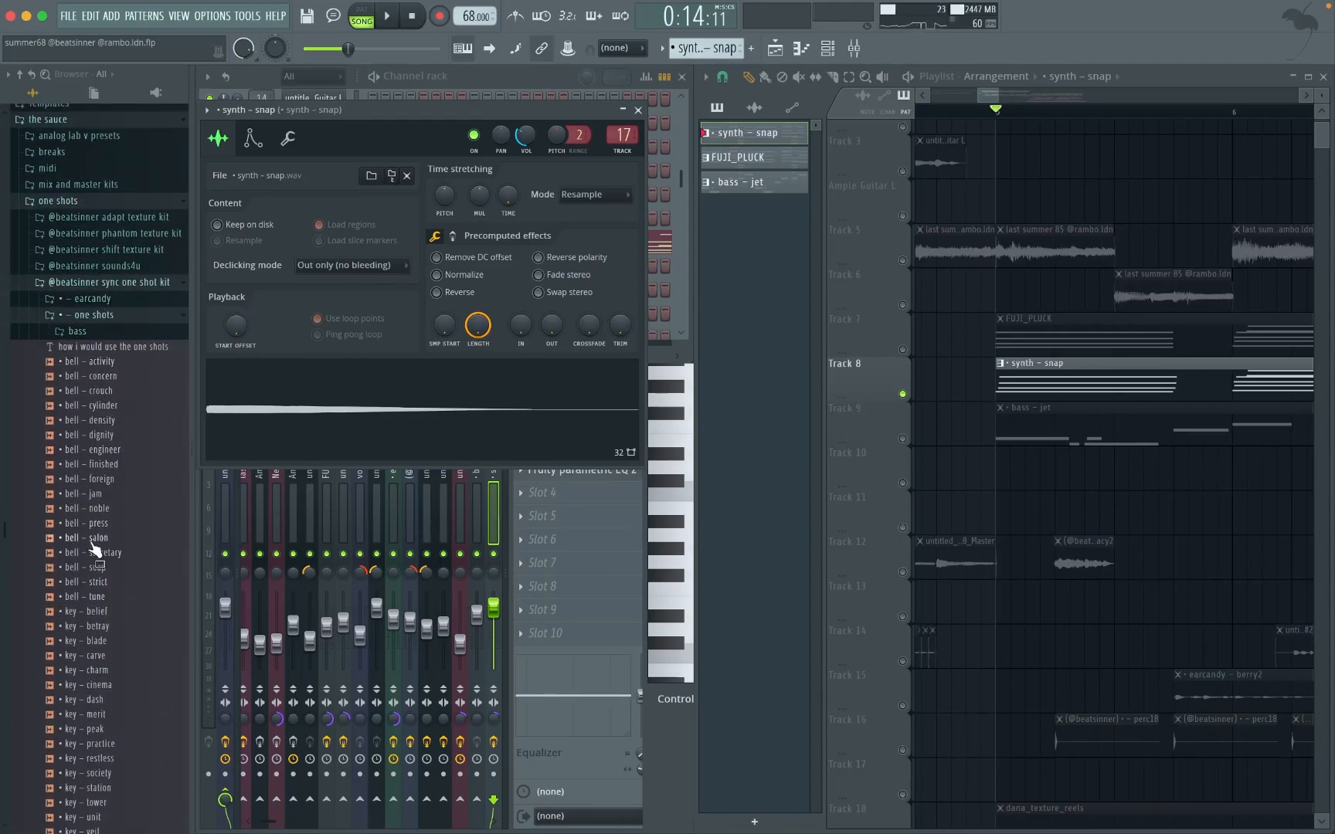
click(252, 138)
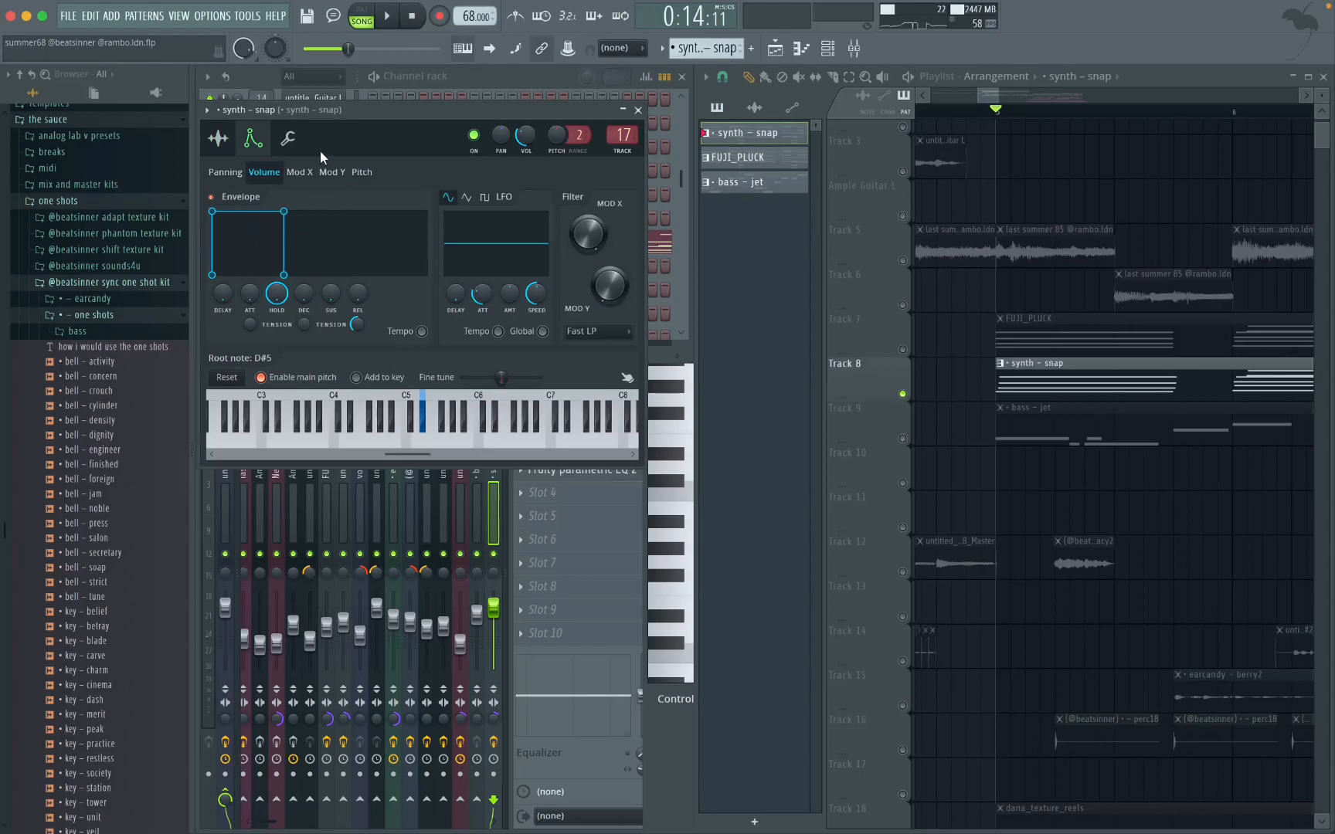
click(287, 139)
click(638, 112)
Step: Examine the Fruity parametric EQ 2 curve on the synth – snap mixer track
click(568, 471)
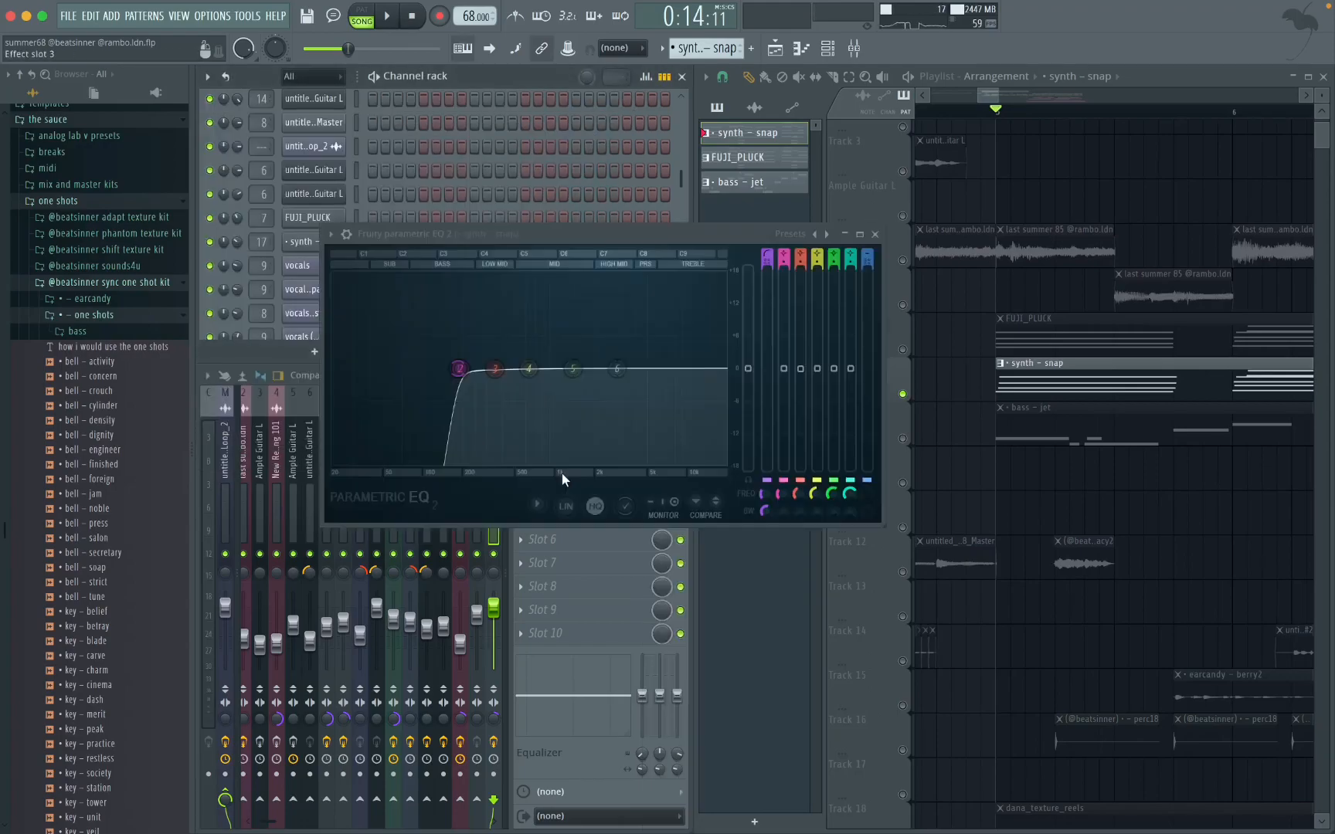
click(876, 234)
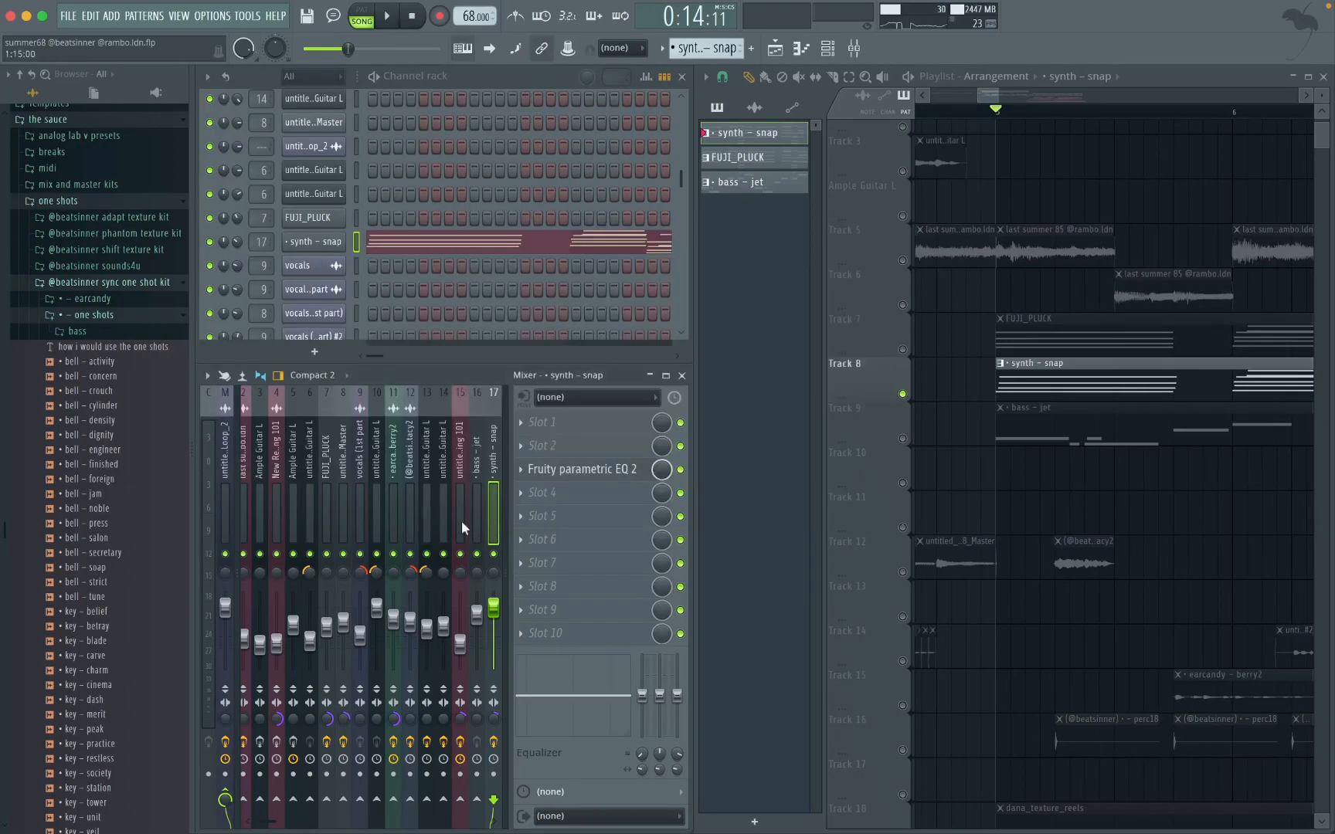
drag(494, 716, 490, 724)
Step: Play the isolated synth – snap layer from bar 5
scroll(1066, 354, down, 2)
key(space)
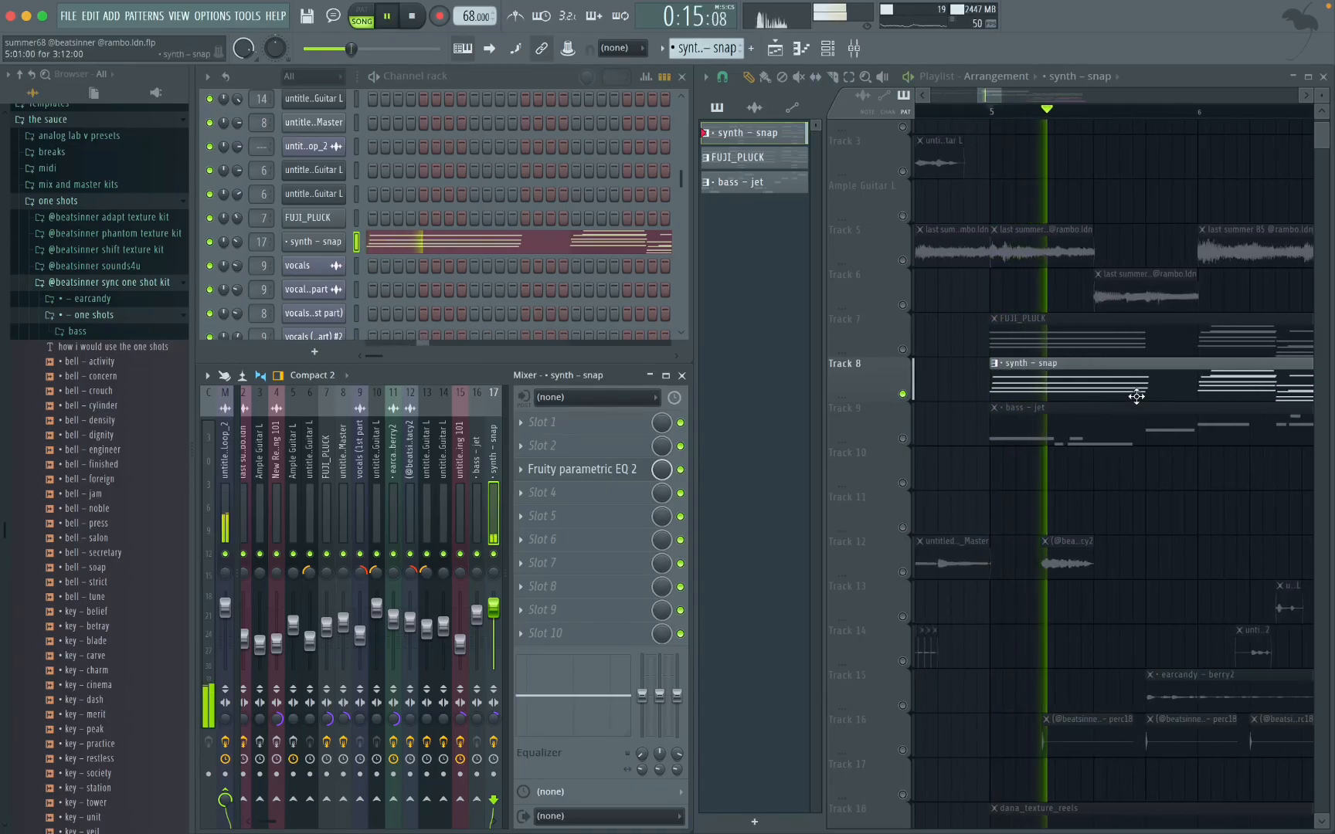
Step: Switch the isolated layer from Track 8 to Track 7 and play the FUJI_PLUCK pattern on its own
key(space)
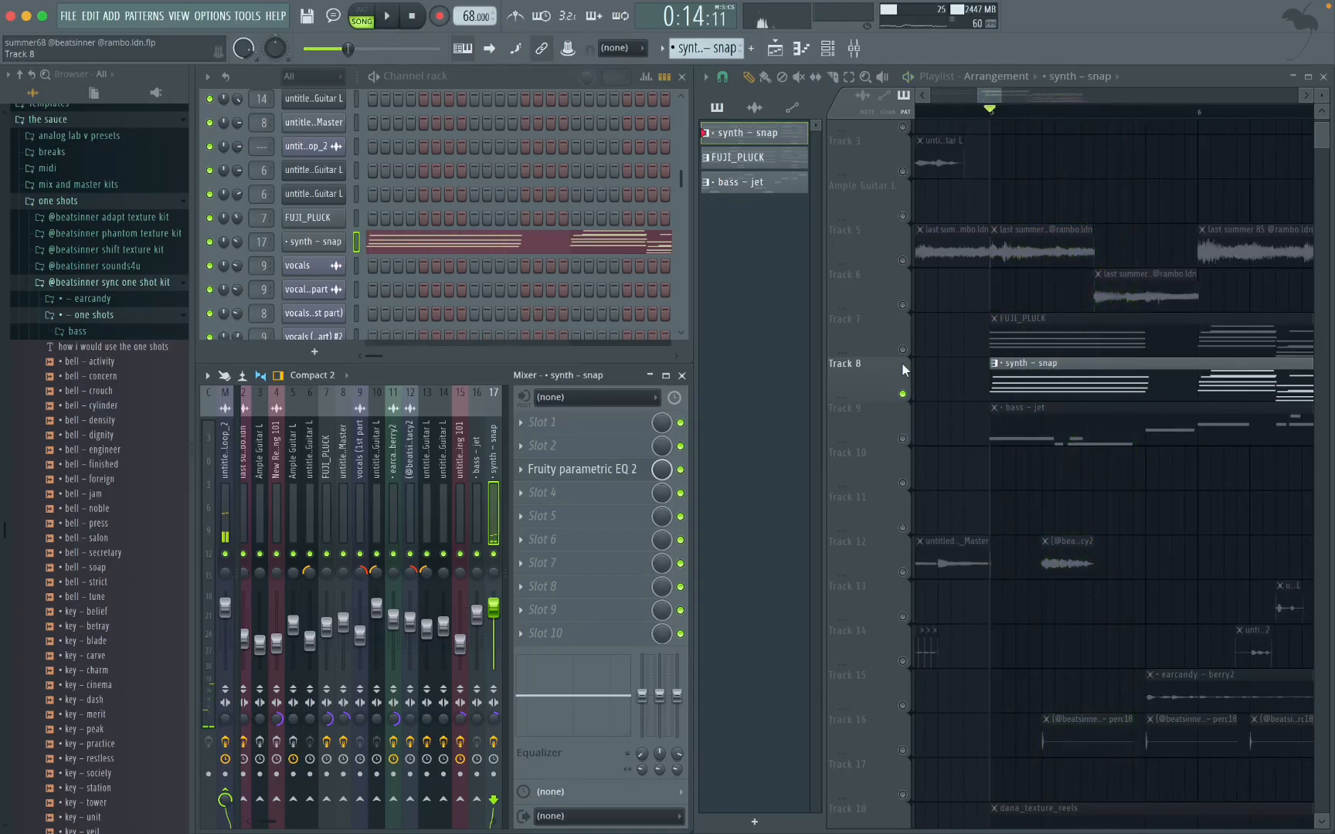
click(903, 350)
click(902, 394)
key(space)
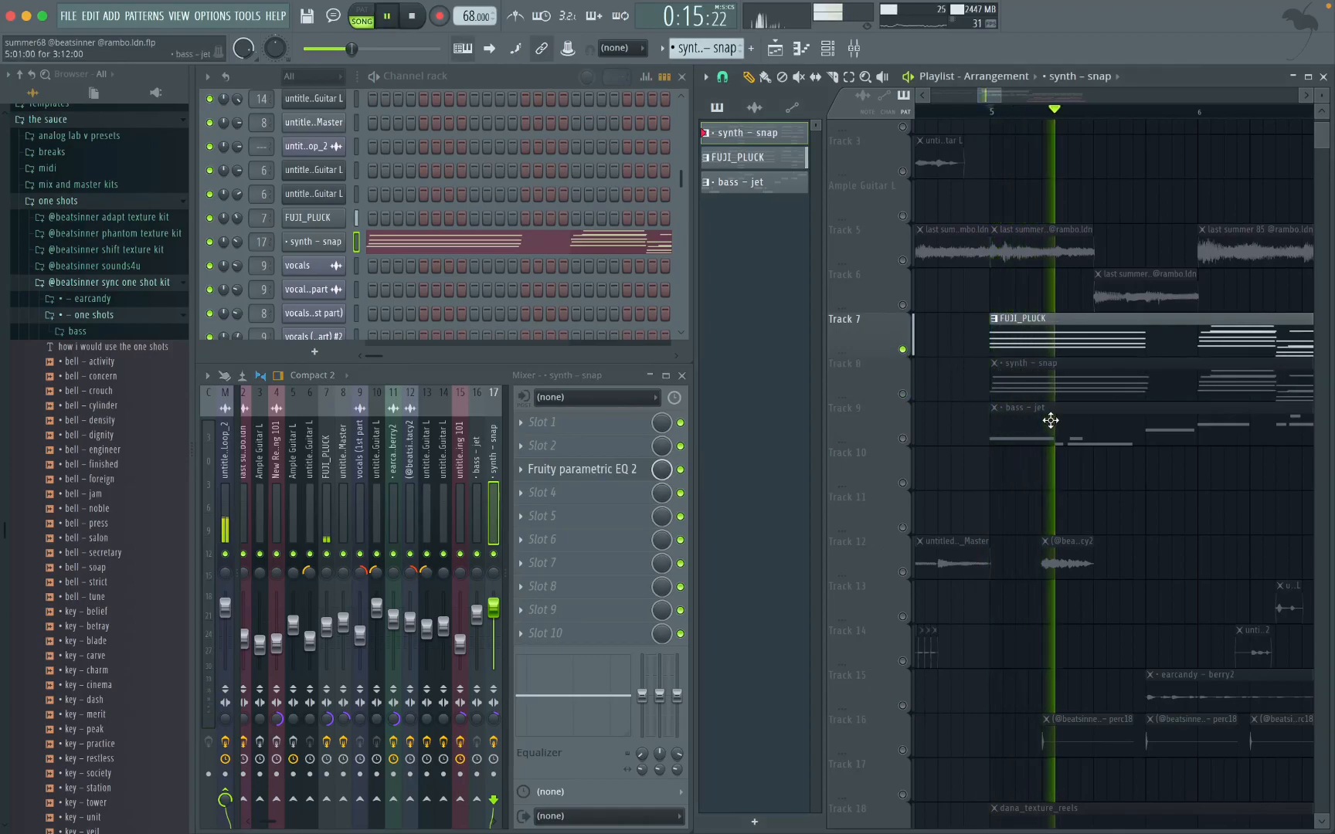
key(space)
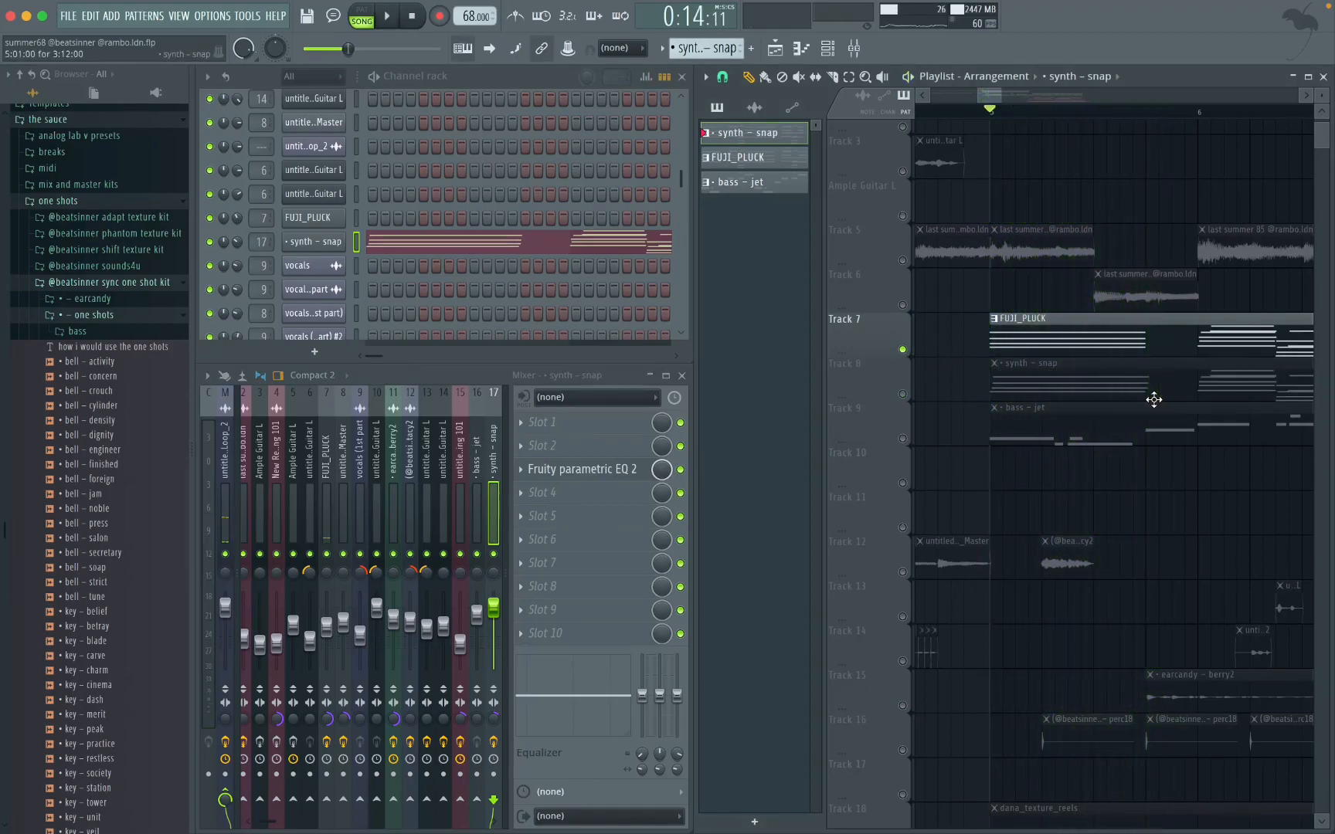
Step: Solo Track 9 and play the isolated bass – jet pattern from bar 5
ctrl+scroll(1073, 400, down, 3)
click(903, 394)
click(903, 439)
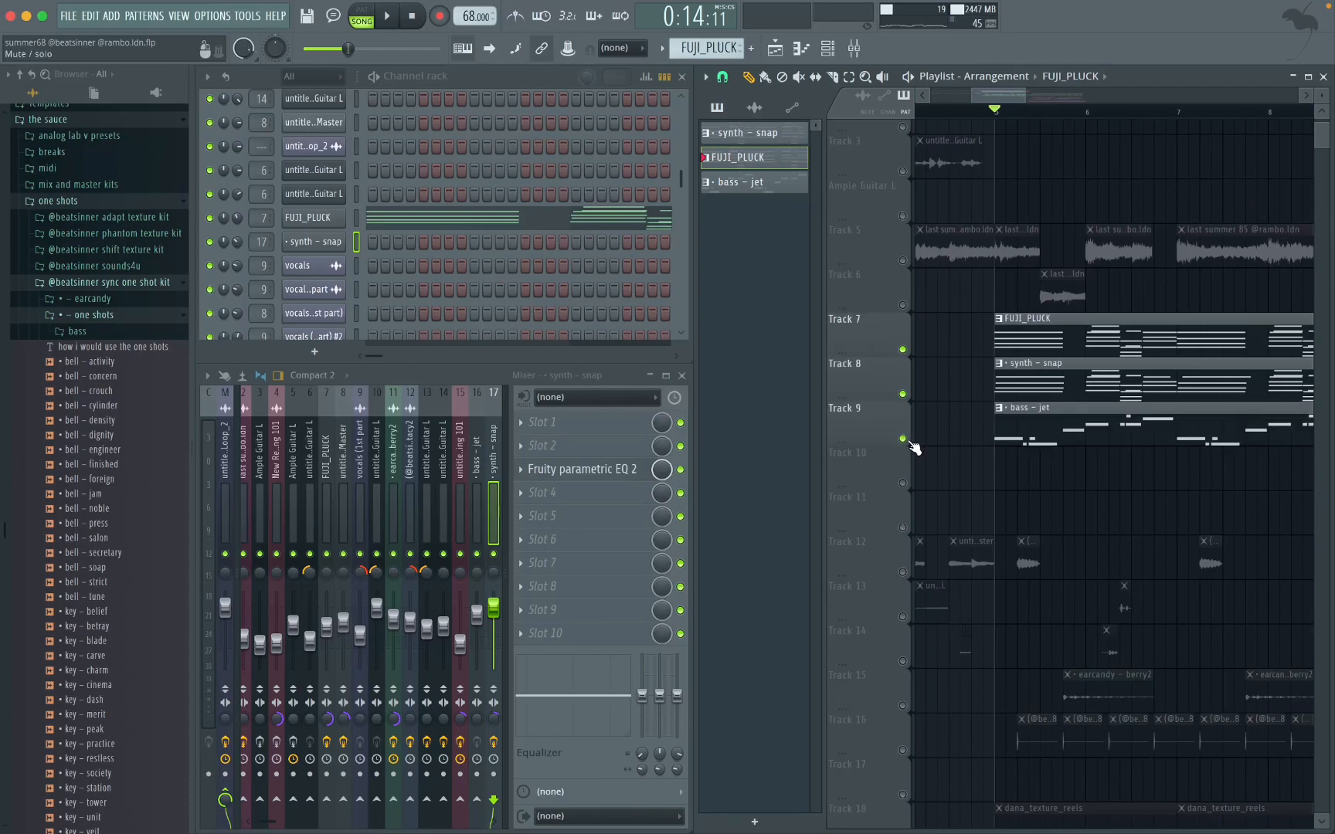
click(902, 439)
right_click(902, 439)
ctrl+scroll(1020, 388, up, 4)
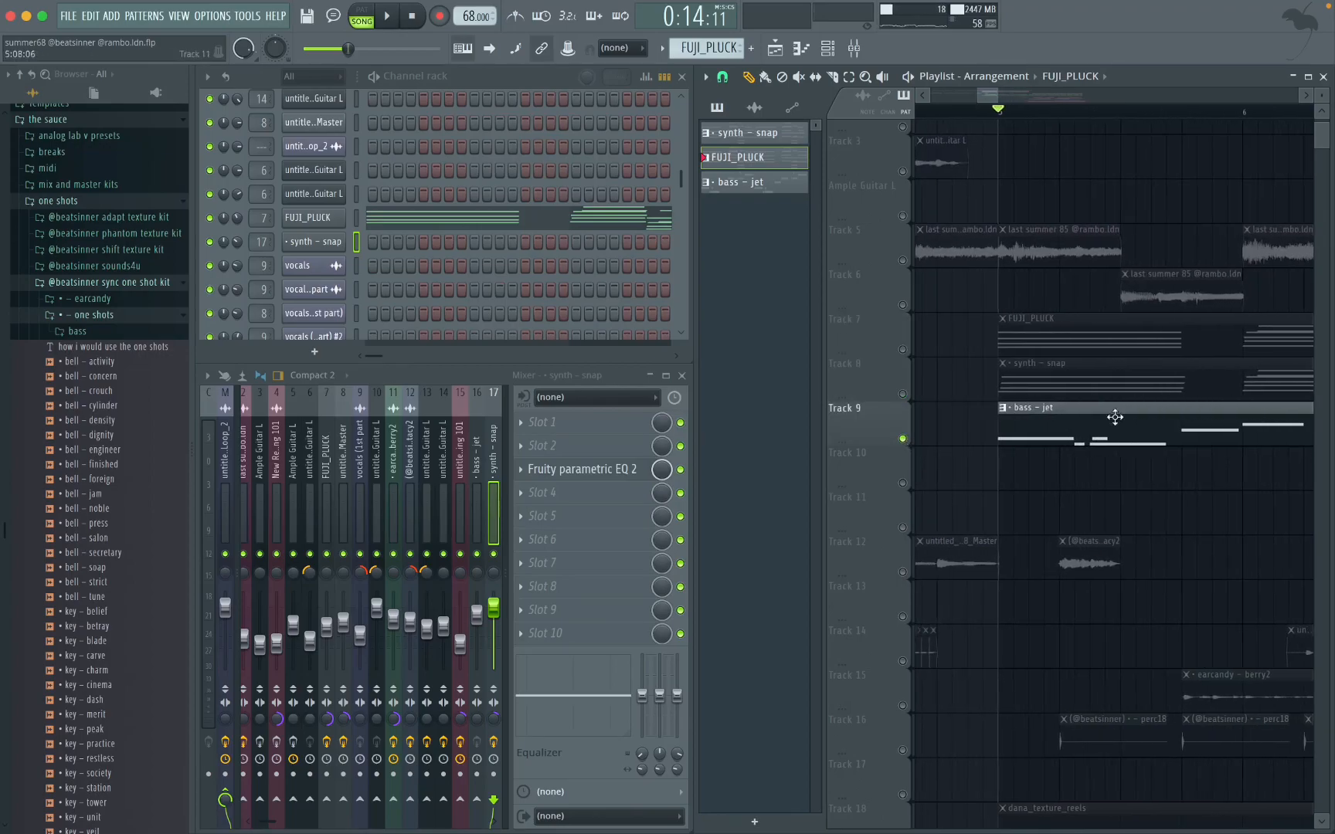
key(space)
Step: View the bass – jet notes in the piano roll during playback, then stop and return to the playlist
double_click(1103, 445)
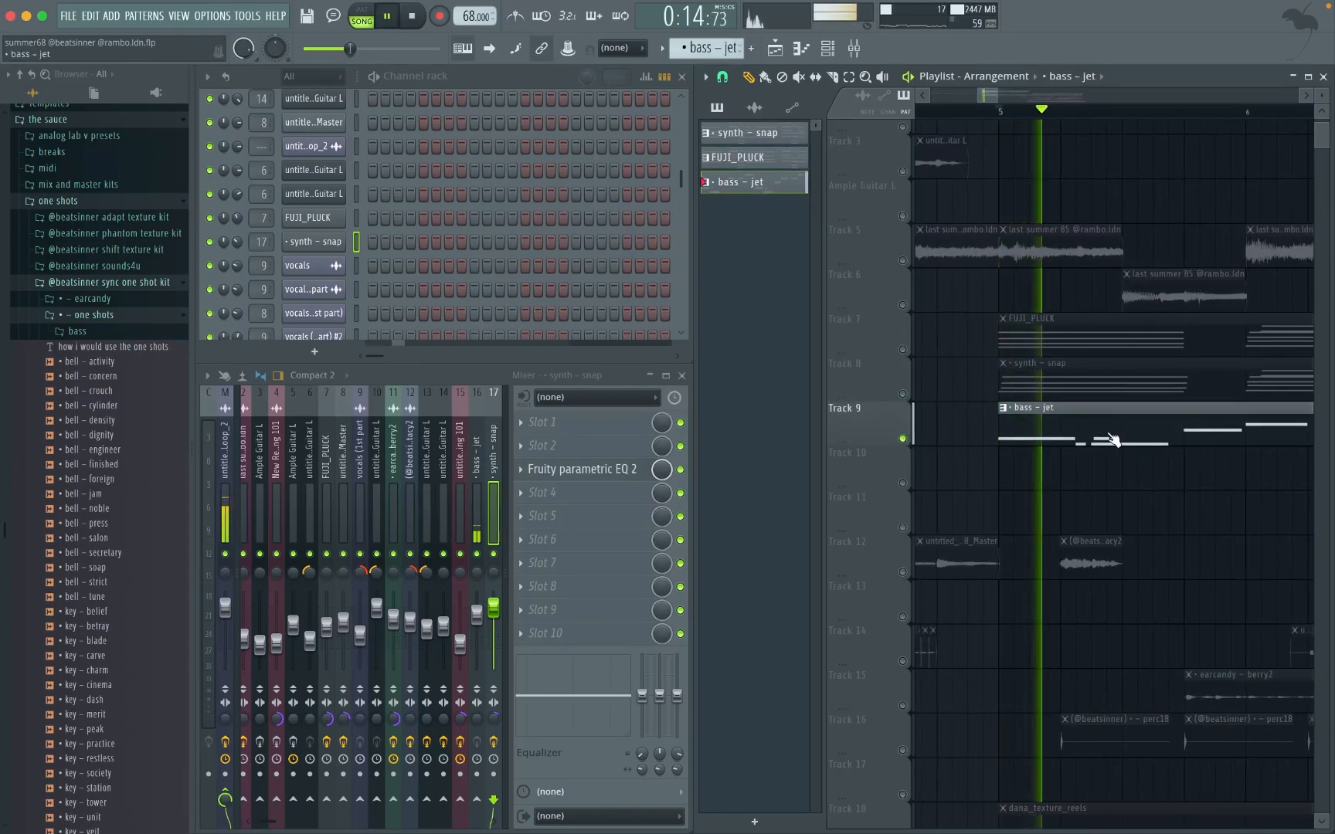
scroll(1064, 428, up, 2)
scroll(481, 249, down, 5)
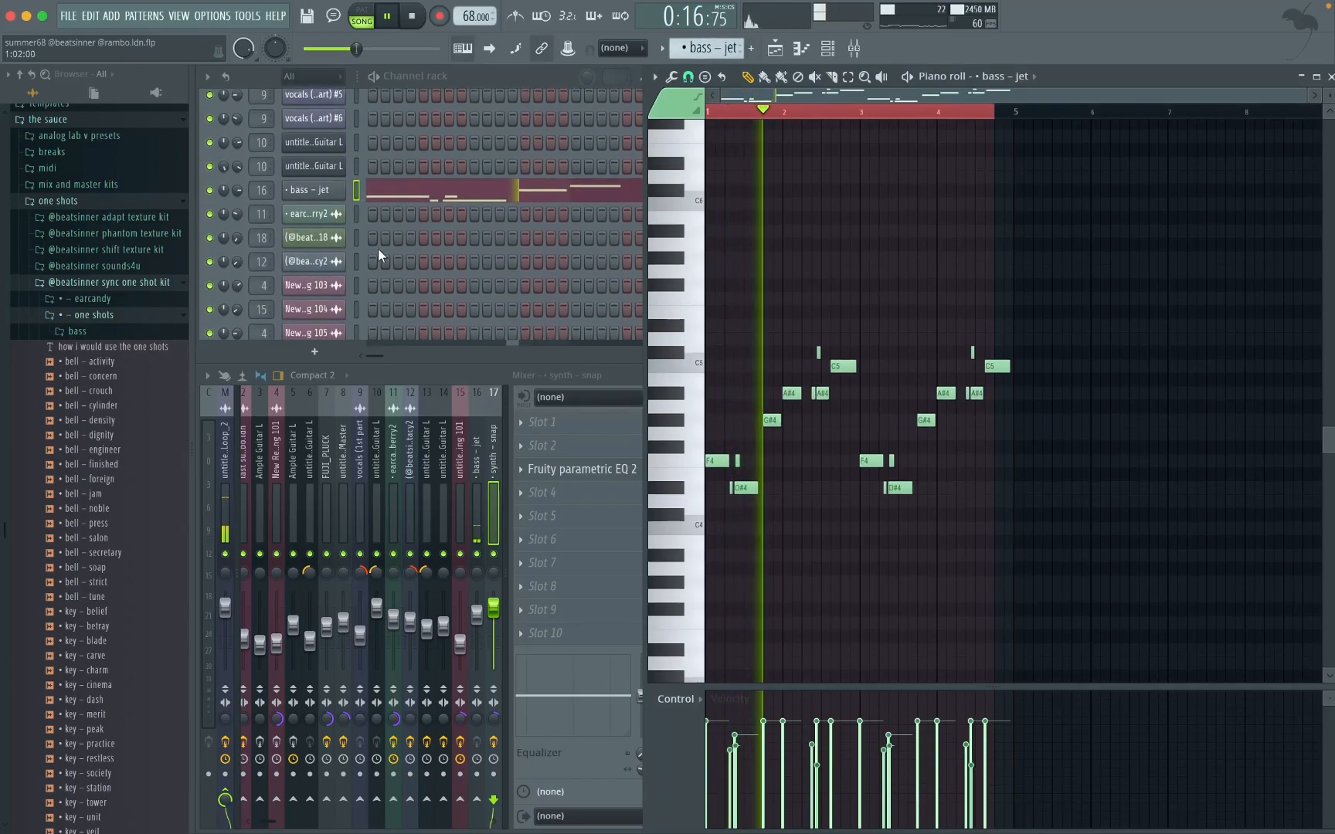
scroll(303, 205, up, 1)
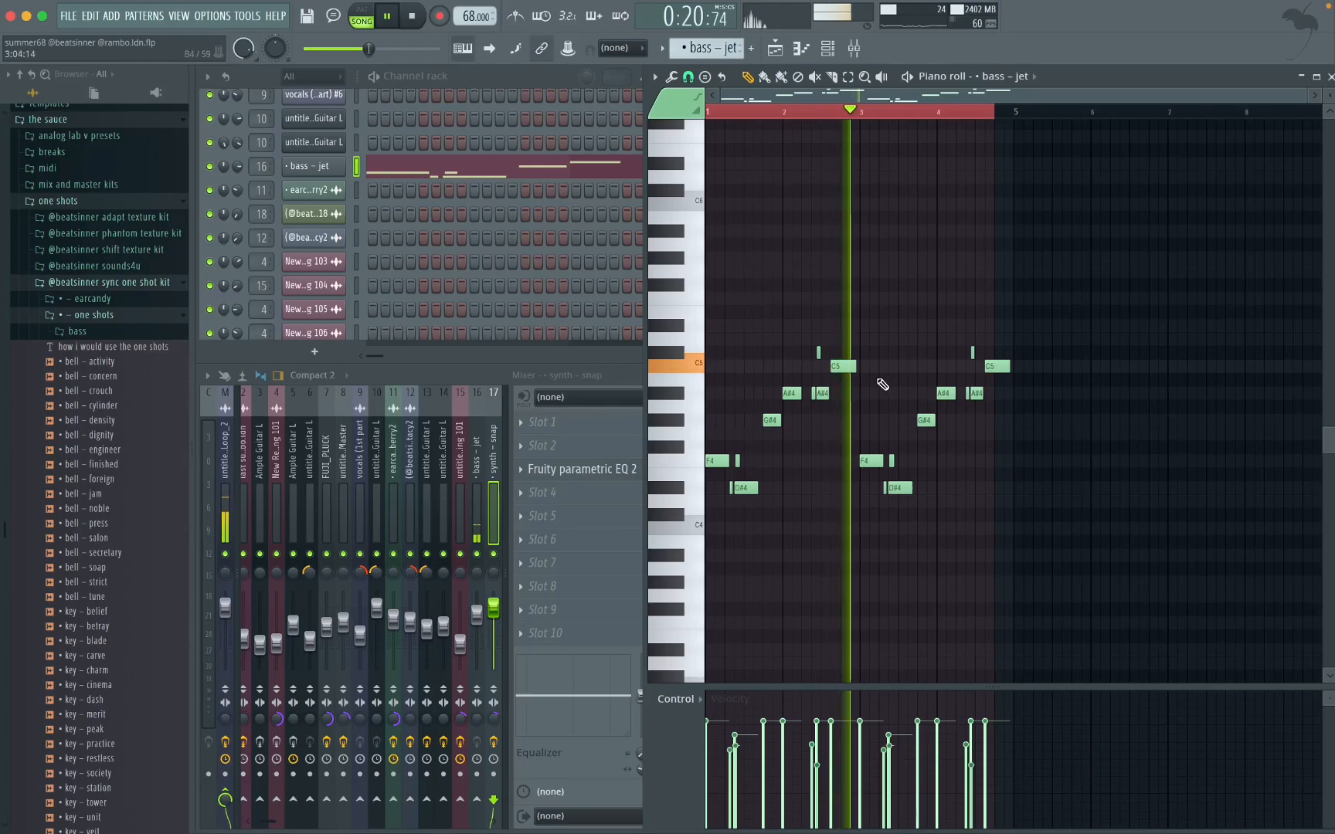
key(space)
click(775, 48)
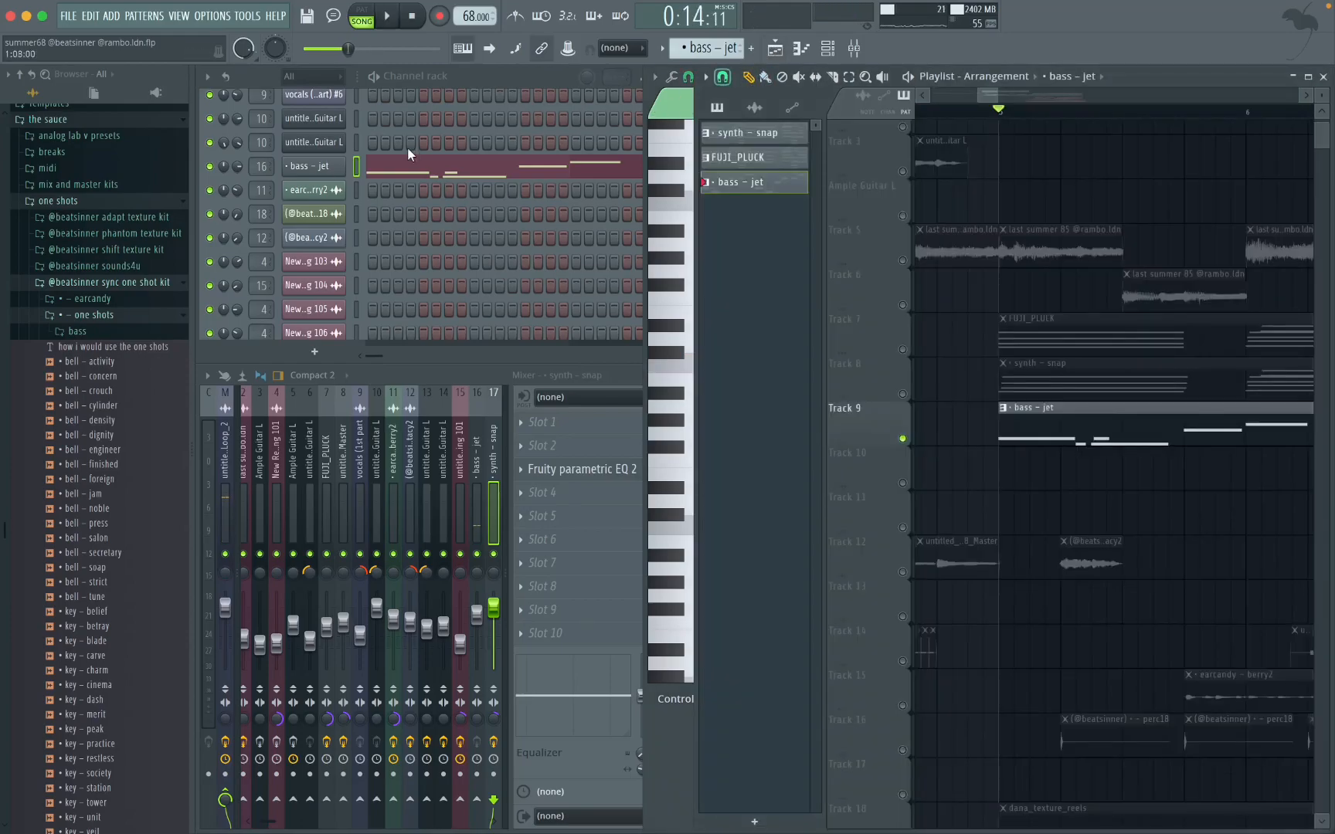
Step: Examine the bass – jet channel, its sample's location in the one shot kit's bass folder, and its mixer track
click(309, 167)
click(536, 320)
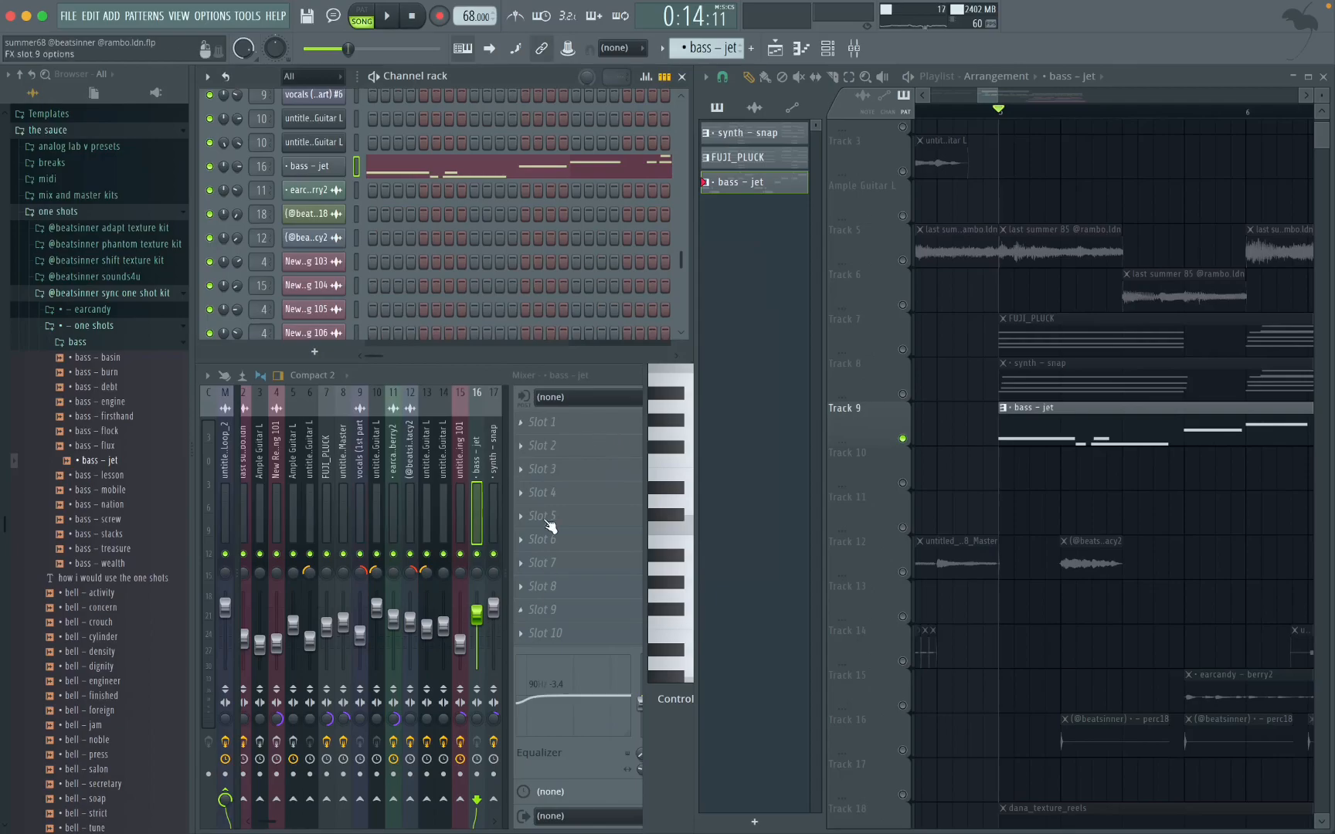
click(462, 377)
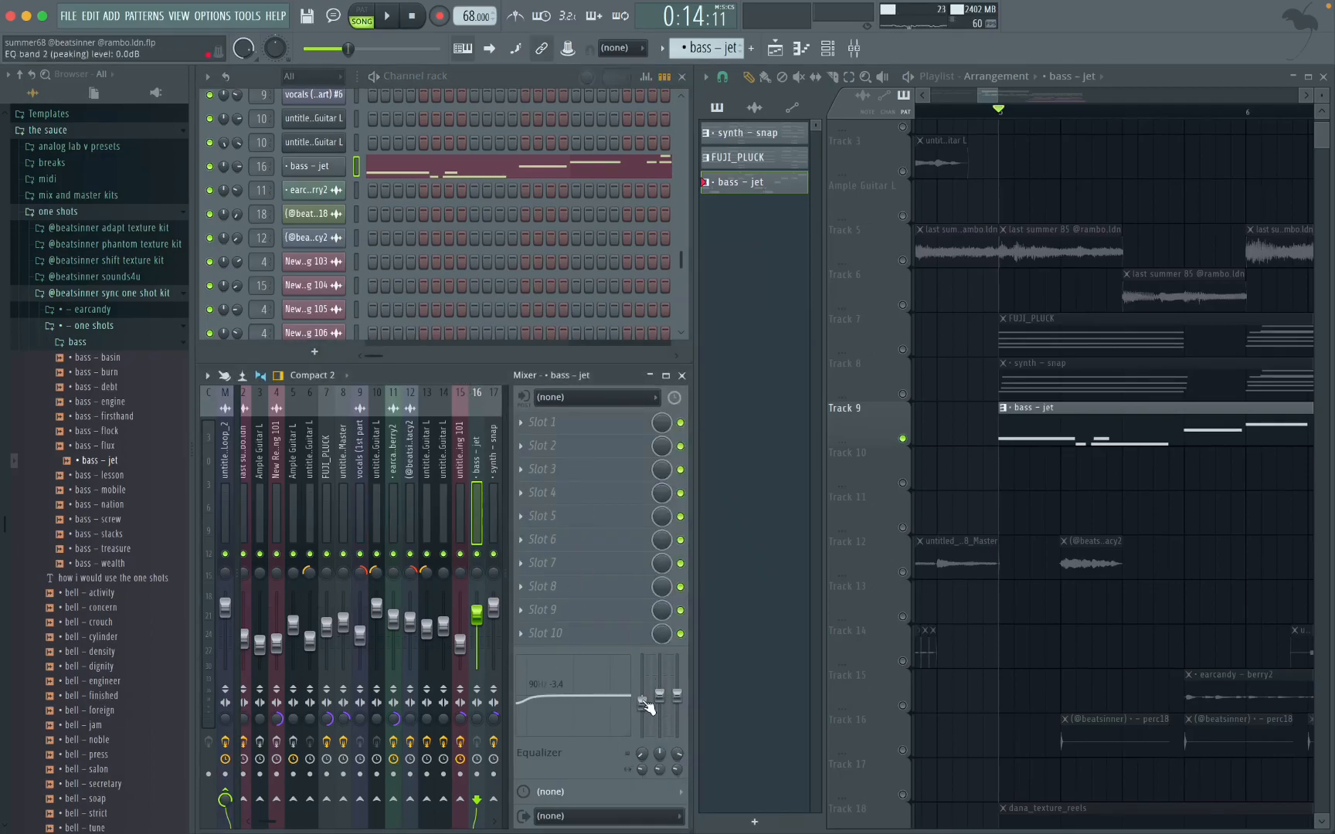
Step: Take a closer look at the bass – jet note layout in the piano roll and return to the playlist
double_click(1127, 437)
scroll(772, 451, down, 1)
scroll(774, 453, up, 3)
scroll(776, 453, up, 2)
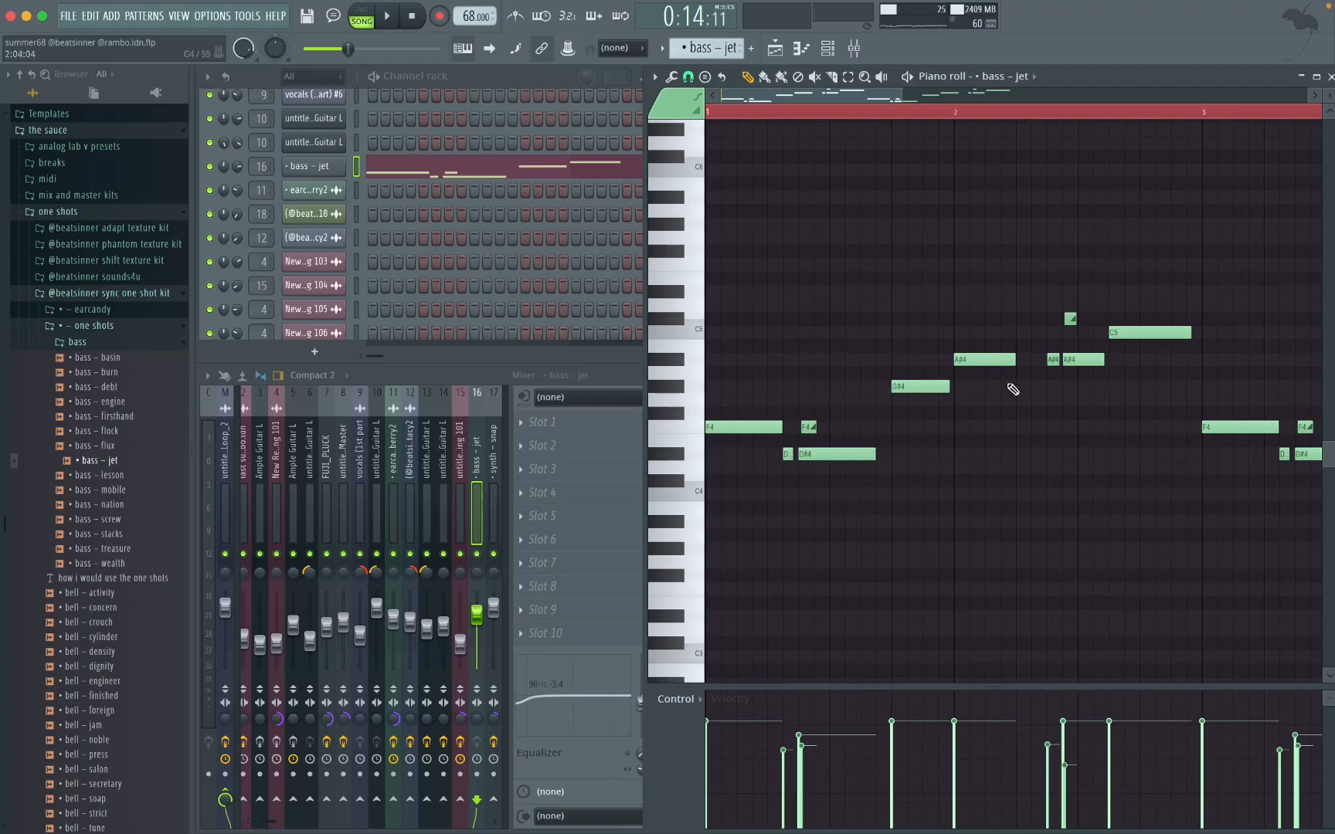
click(776, 50)
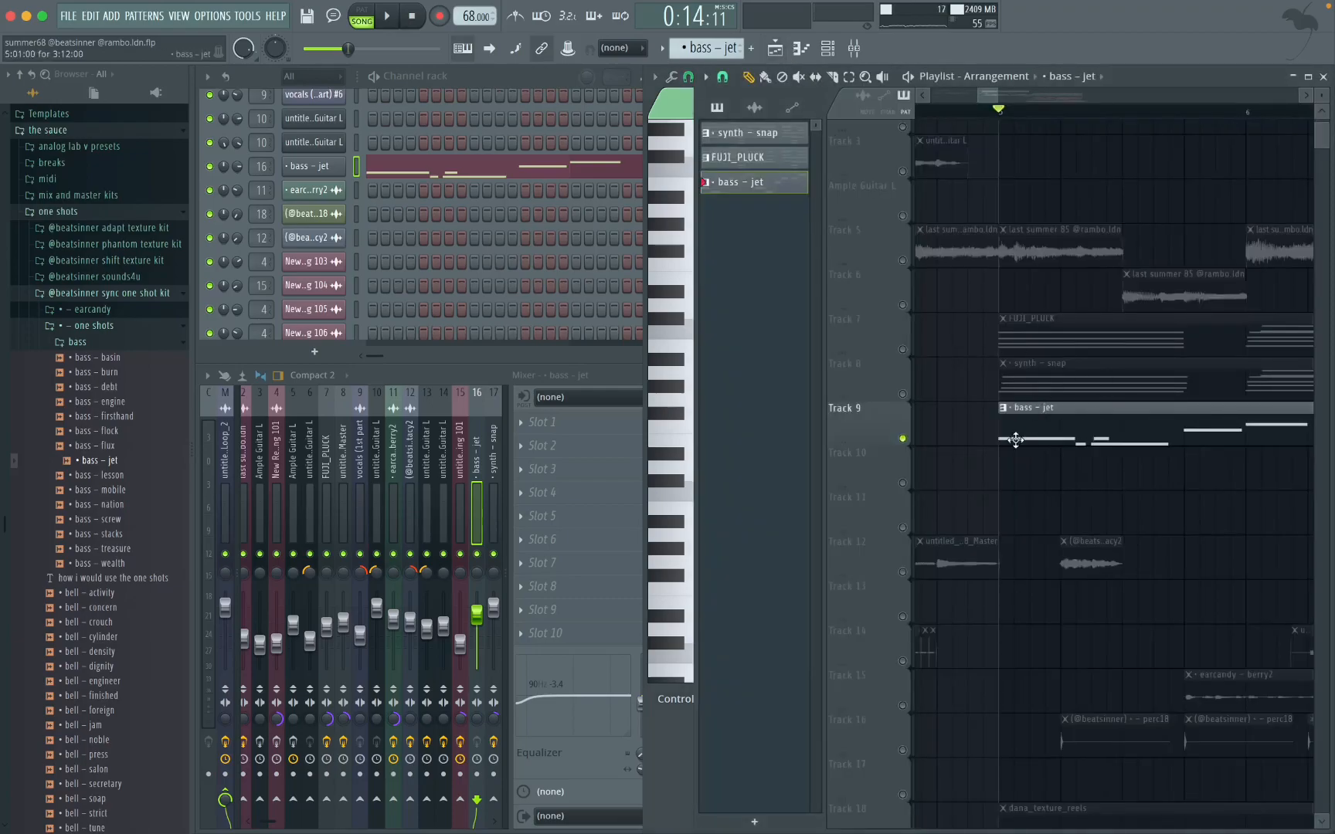
Step: Look over the playlist layers below the bass, and briefly reopen the bass – jet notes
scroll(1130, 546, down, 5)
drag(1147, 516, 975, 530)
super+click(1093, 548)
scroll(1067, 480, up, 6)
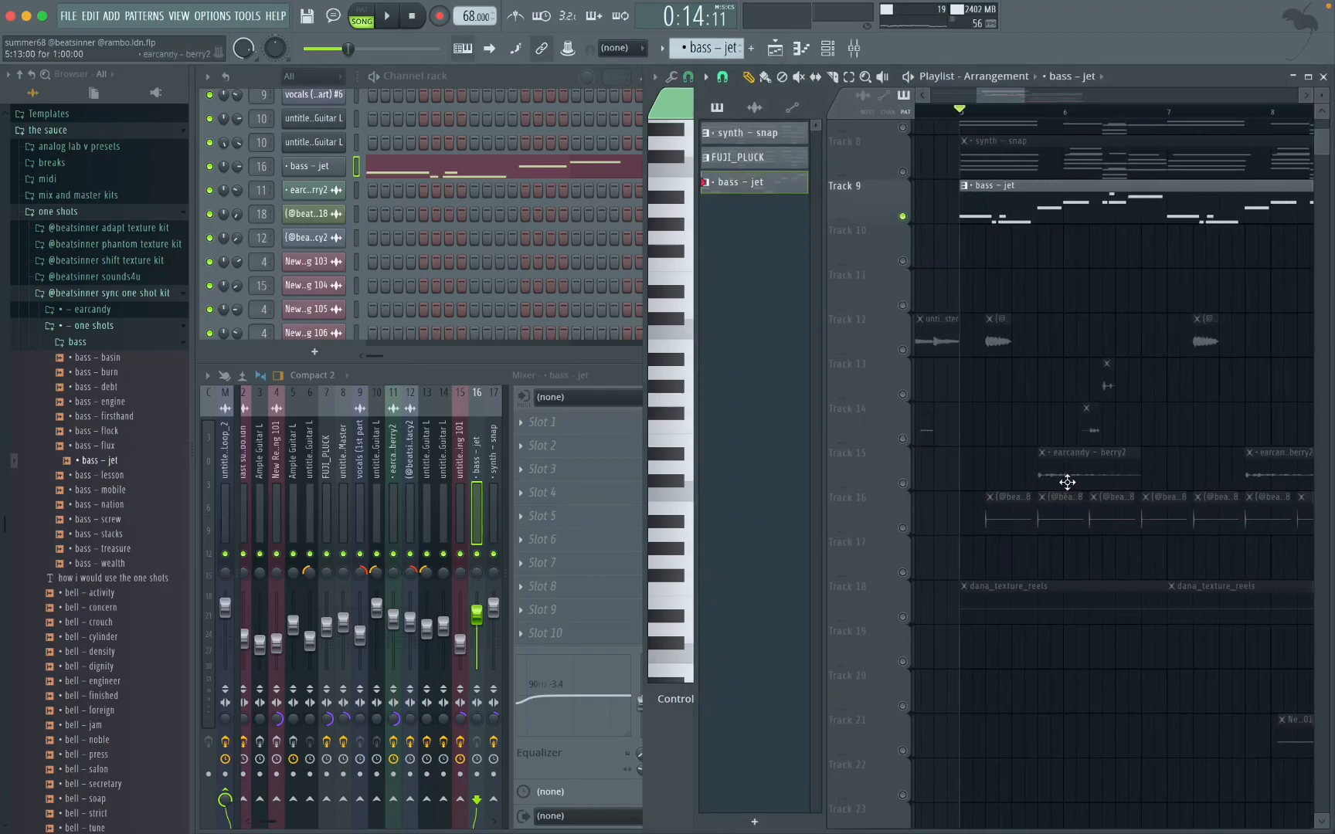
scroll(1069, 482, up, 5)
scroll(1069, 481, left, 3)
double_click(1100, 467)
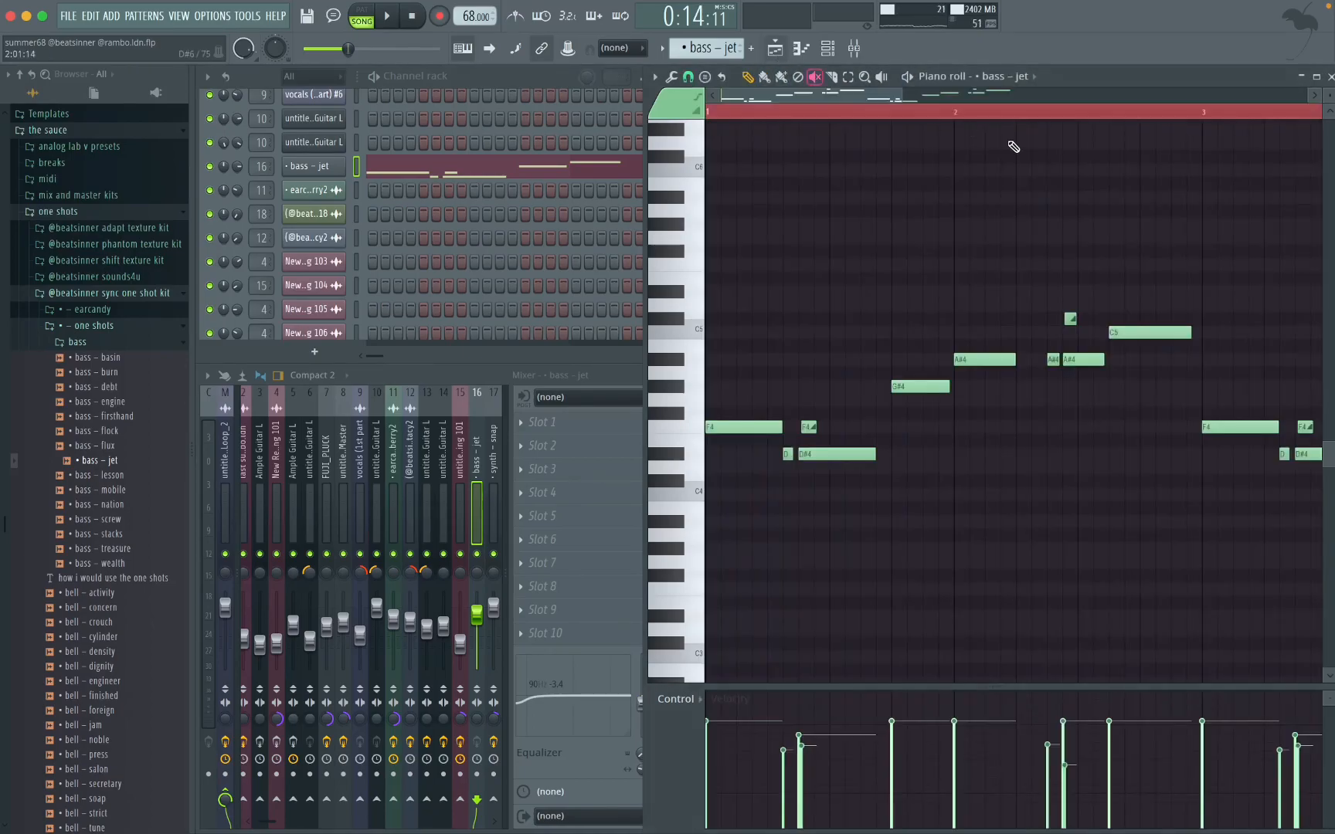
click(775, 48)
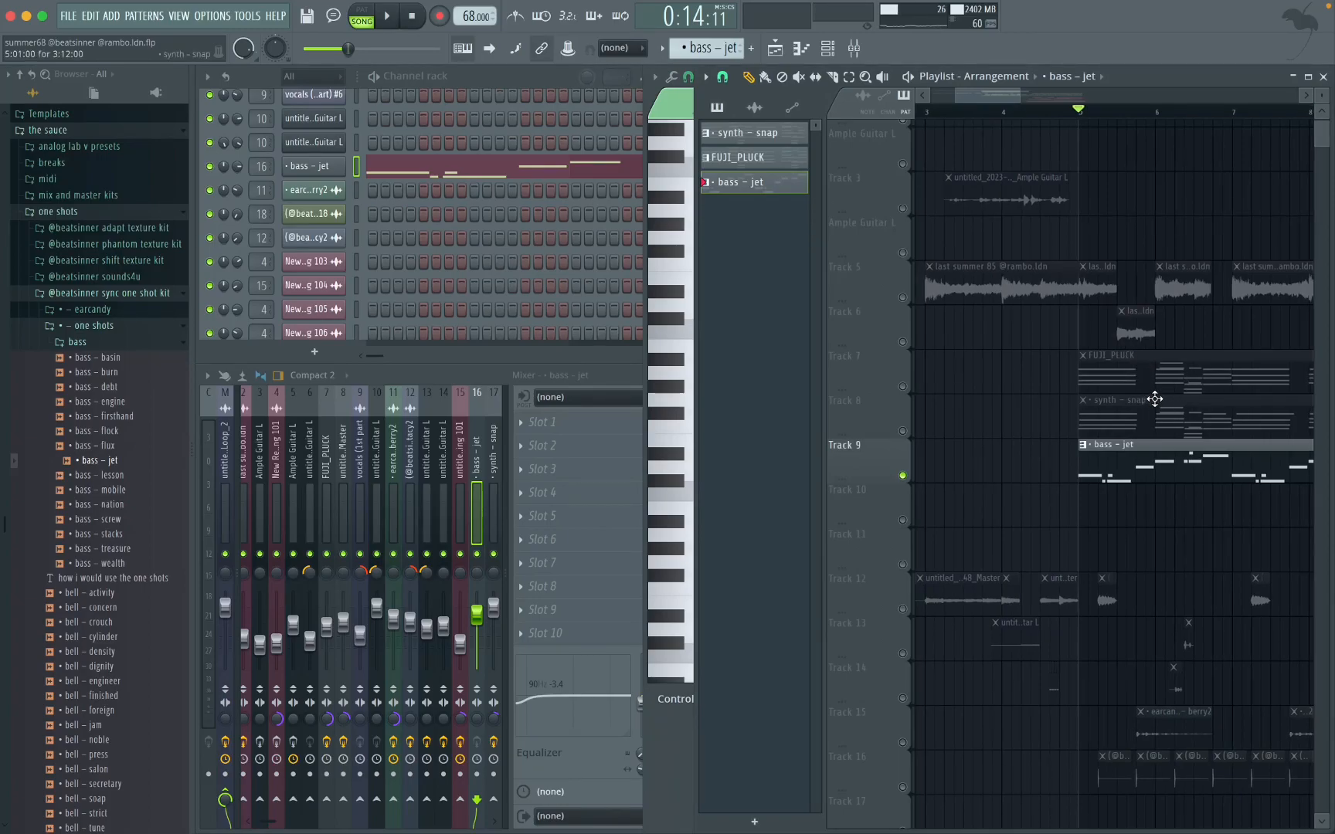
Step: Highlight the overlapping F4 and D#4 notes in the bass – jet pattern, inspect its other slide notes, and return to the playlist
double_click(1131, 473)
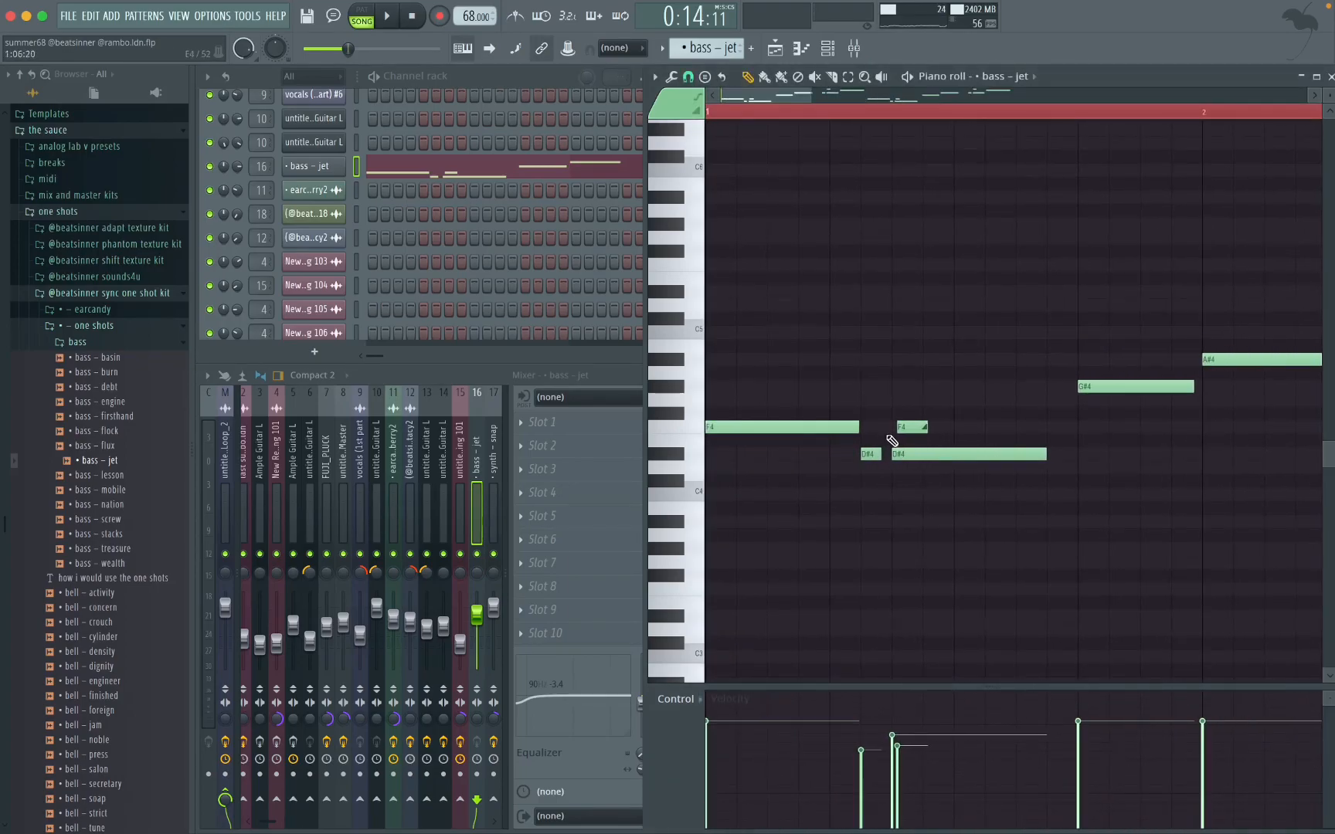
super+click(918, 440)
drag(926, 416, 897, 479)
scroll(909, 475, down, 5)
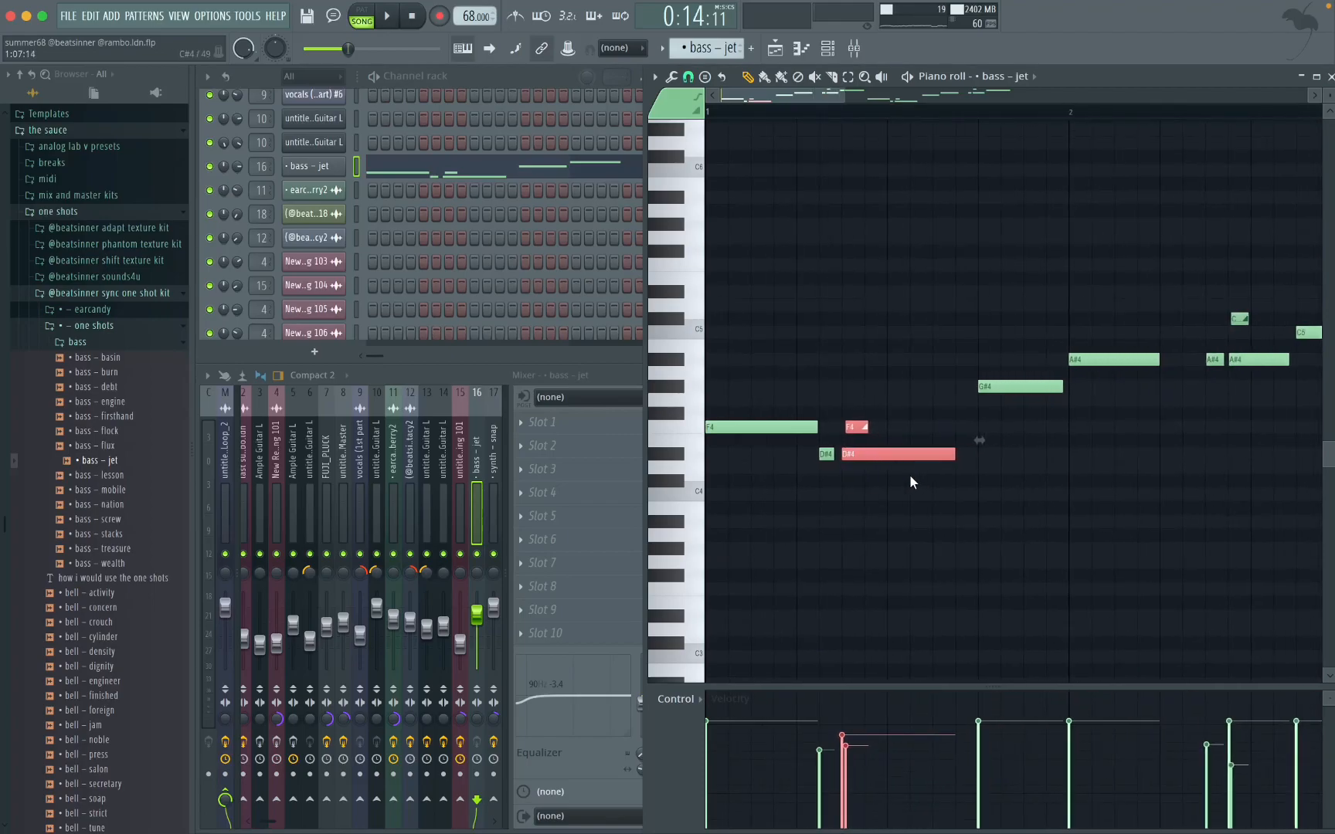
super+click(924, 508)
drag(1041, 286, 989, 384)
super+click(1005, 443)
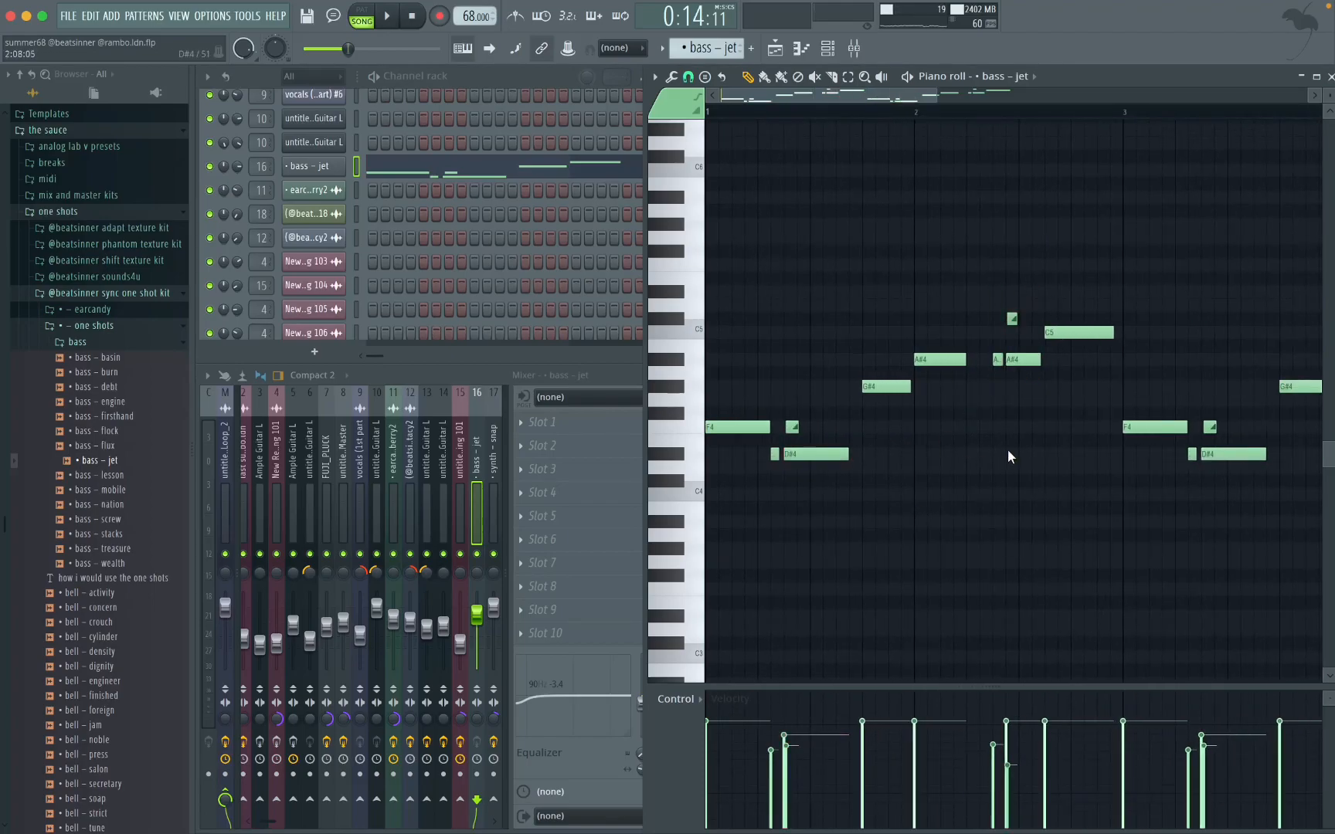
click(798, 51)
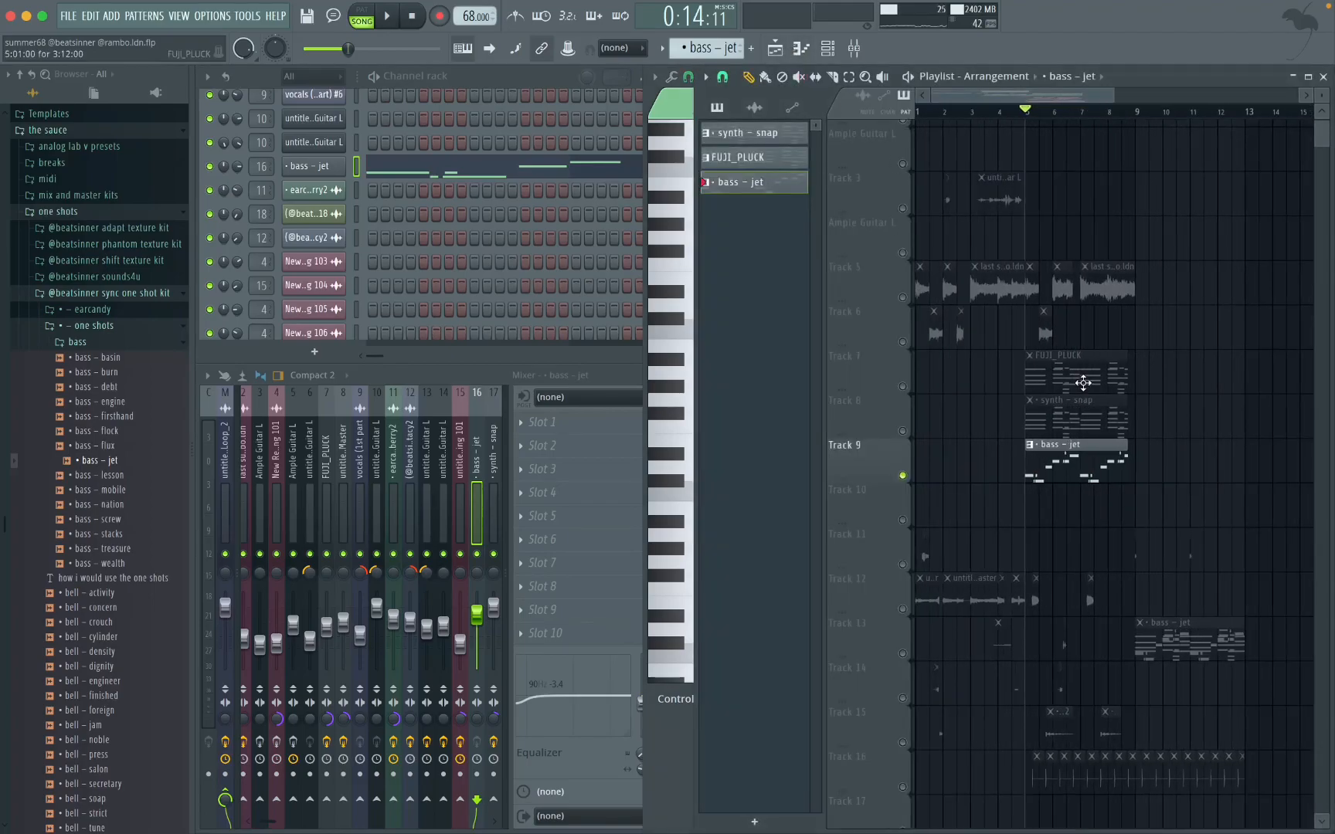
Step: Solo Track 12 and play its ecstacy2 clip shortly after bar 5
scroll(1092, 404, down, 1)
scroll(1031, 393, up, 6)
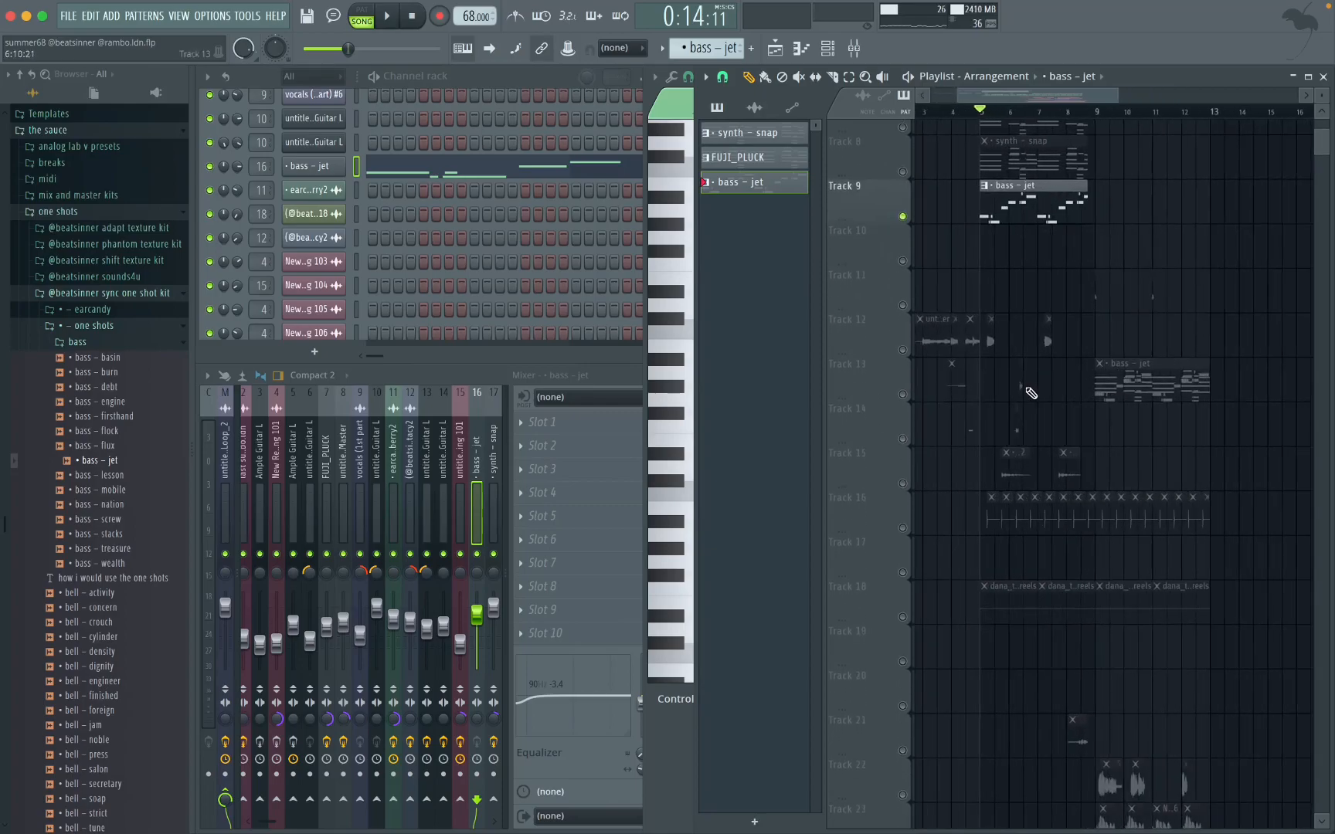
right_click(903, 351)
scroll(1013, 387, up, 4)
key(space)
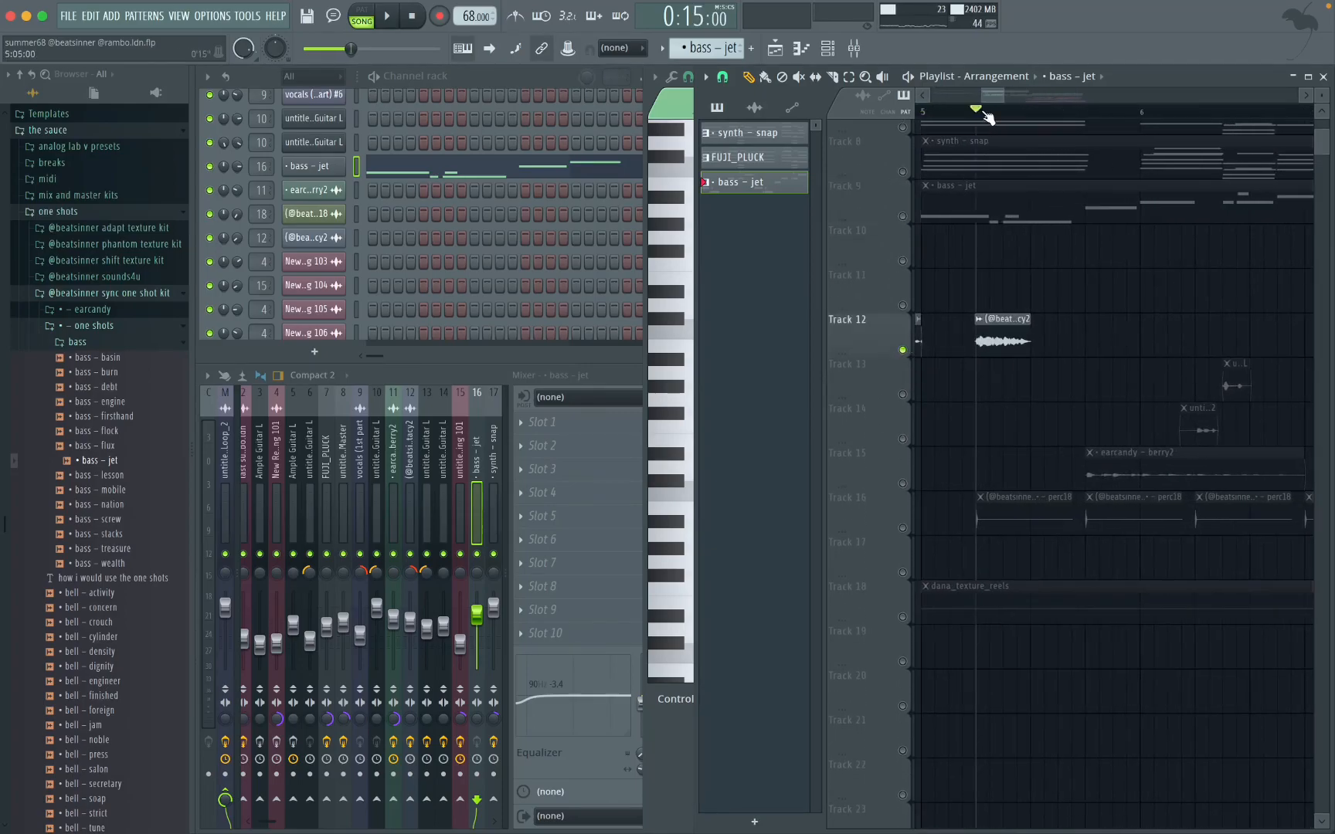
Step: Examine the ecstacy2 clip's sample settings and source folder, plus the Fruity parametric EQ 2 curve on its mixer track
double_click(1003, 319)
key(space)
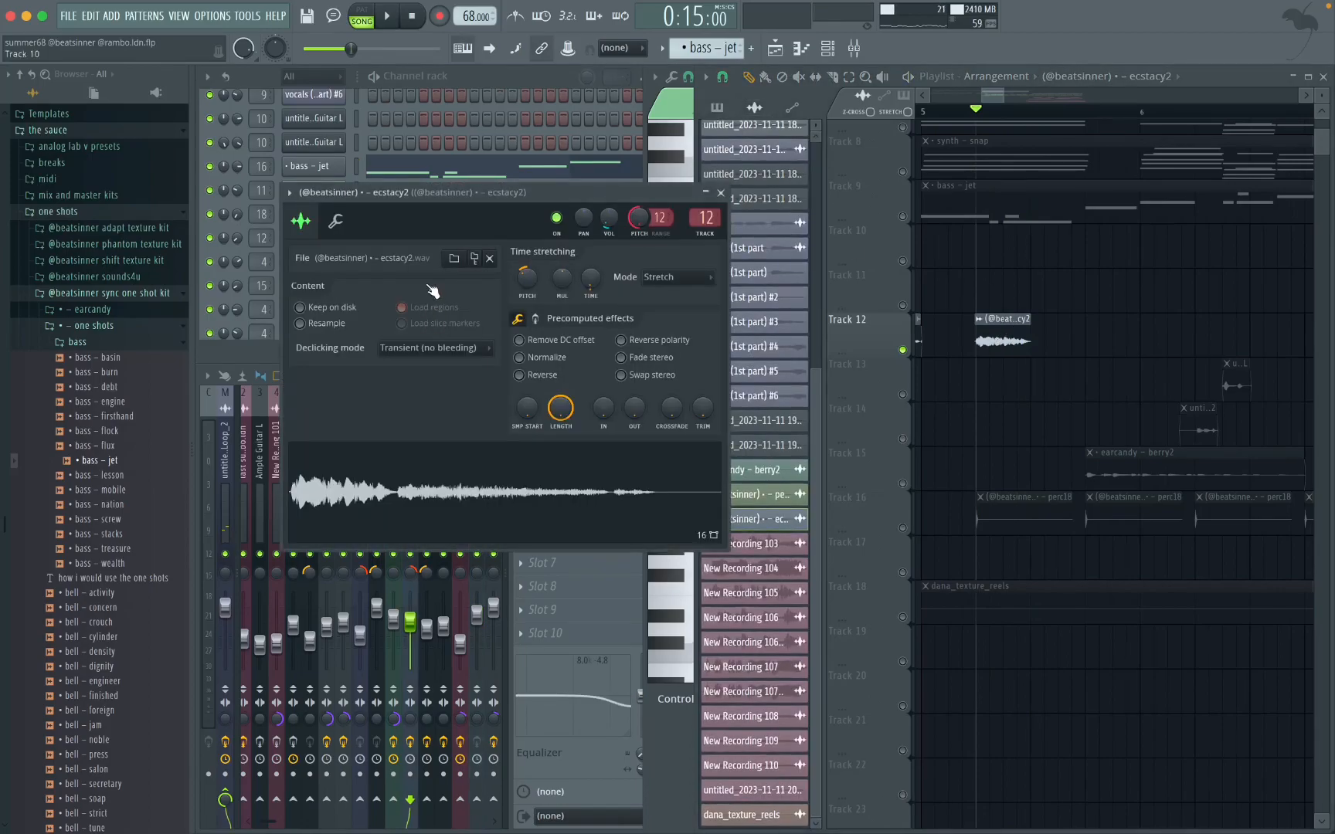
click(472, 261)
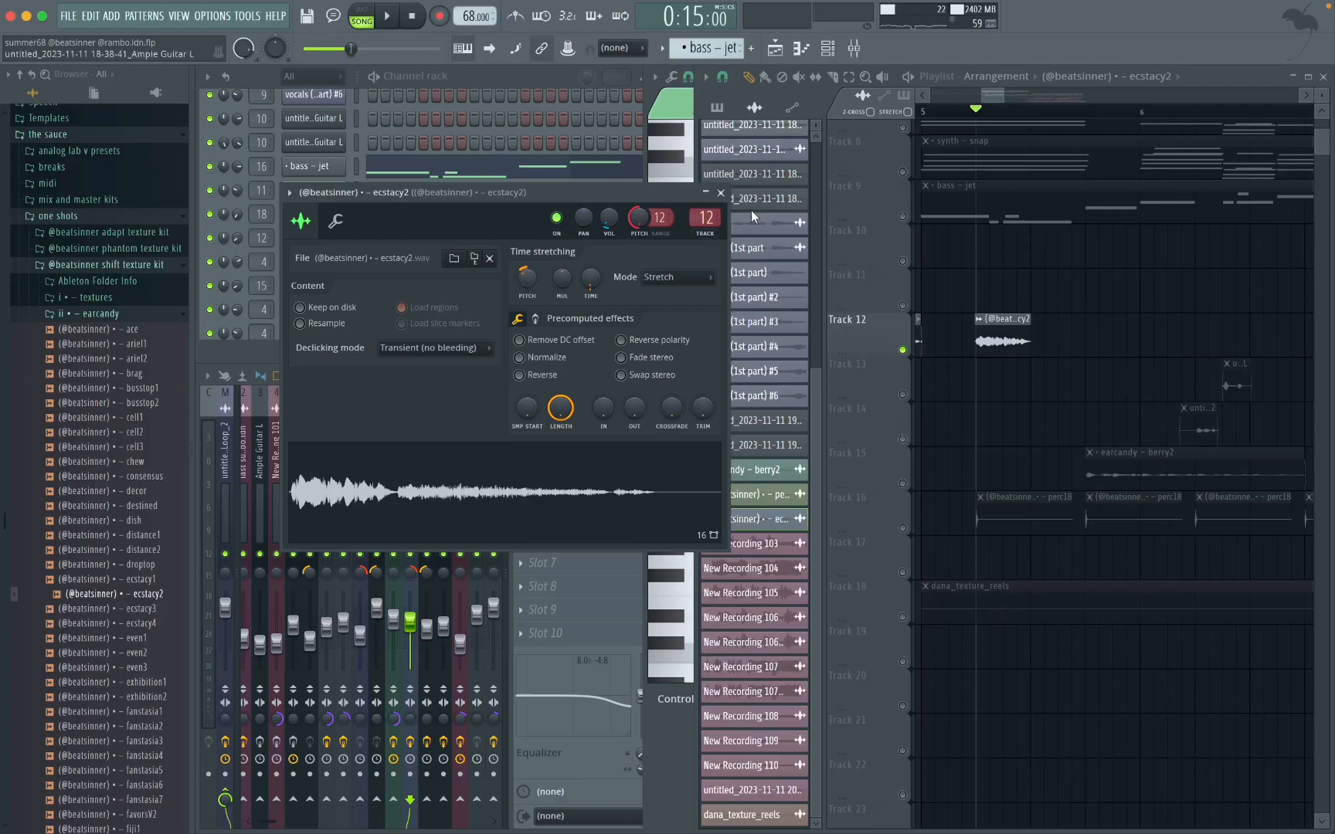
click(721, 192)
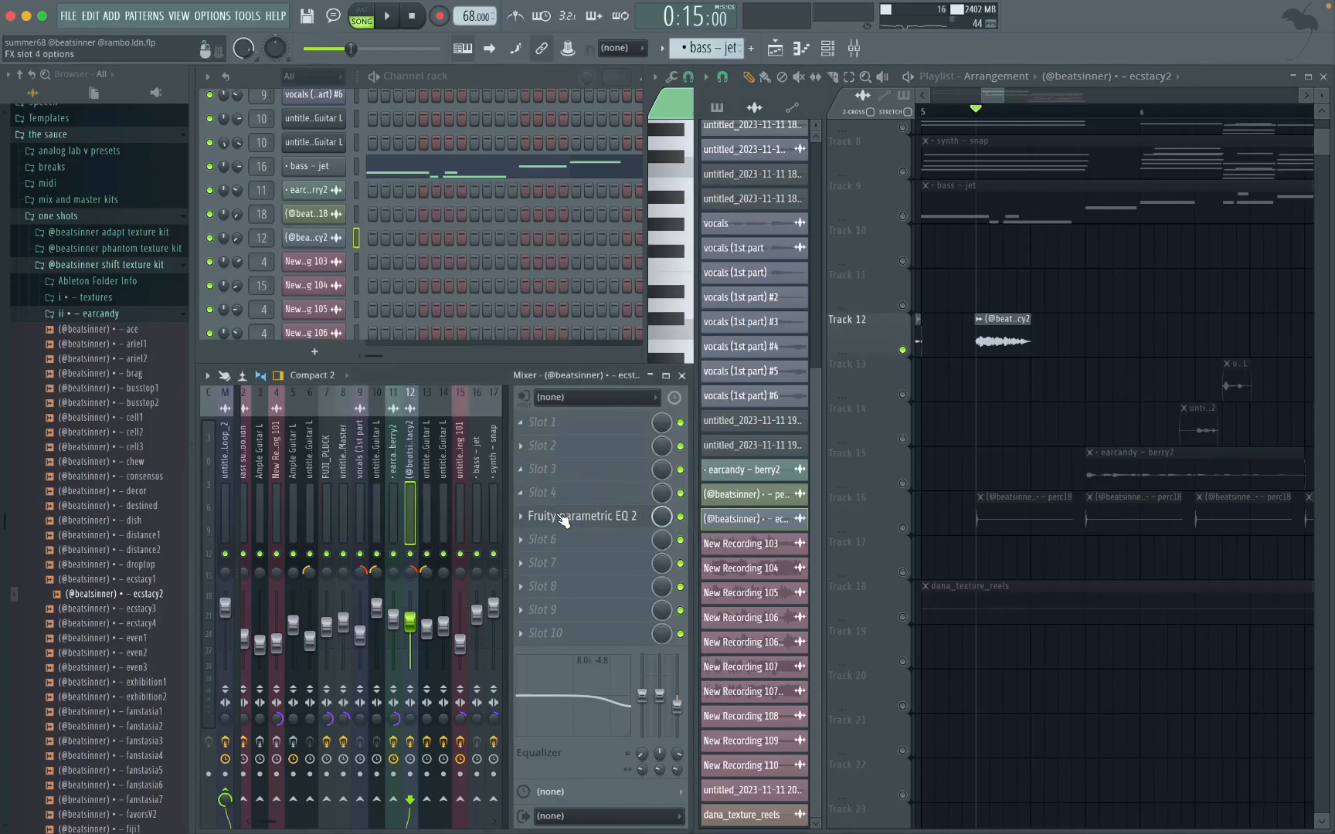
click(561, 515)
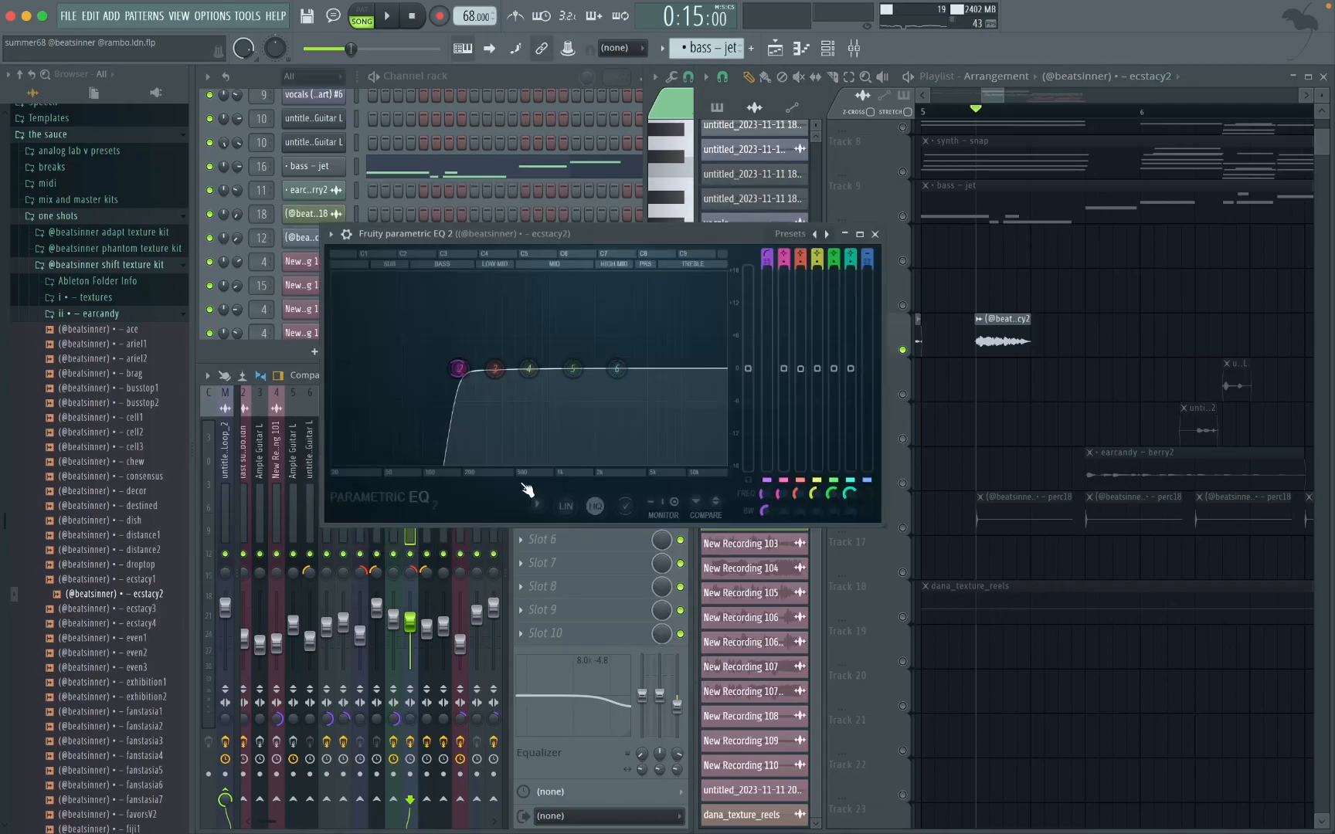
click(875, 234)
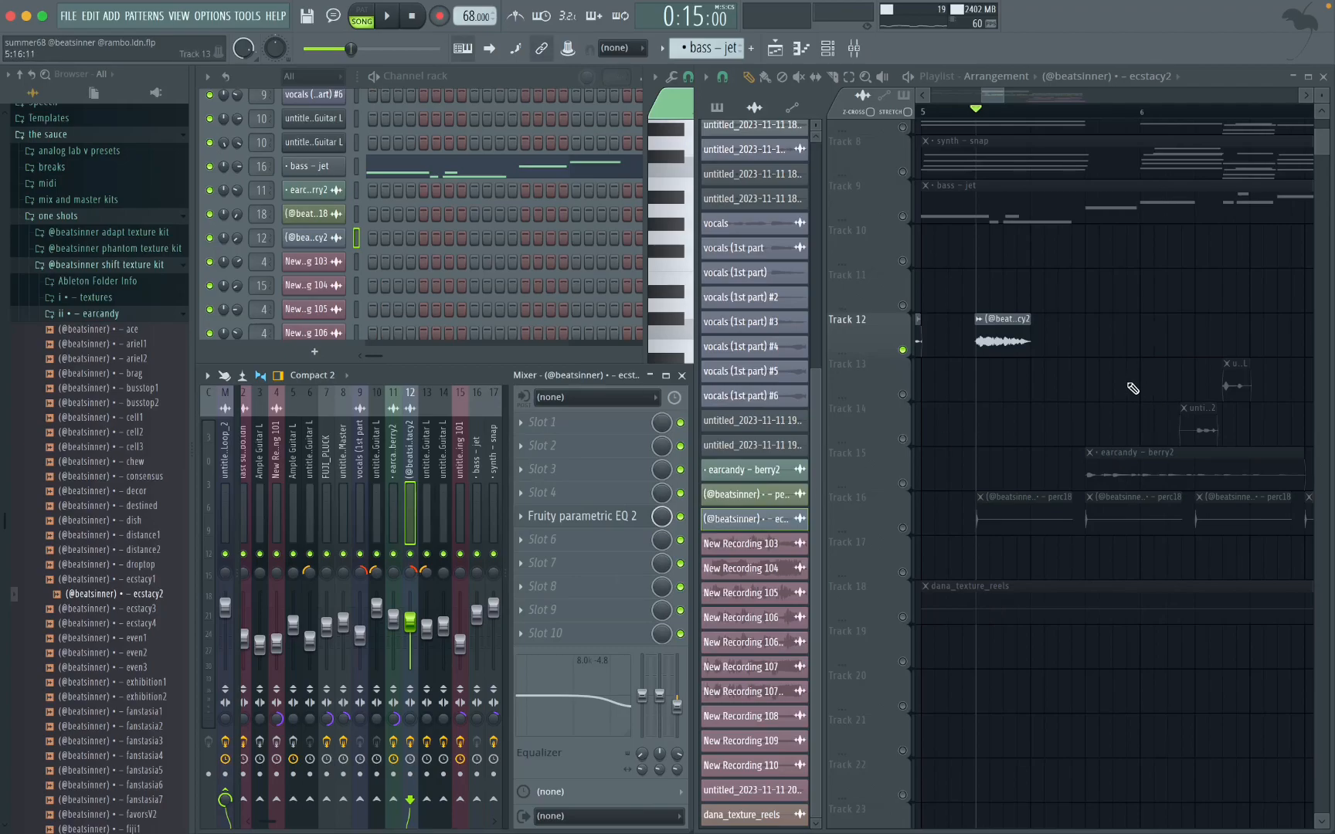
Step: Isolate Tracks 13 and 14 together and play their guitar clips from shortly after bar 6
scroll(1097, 391, down, 5)
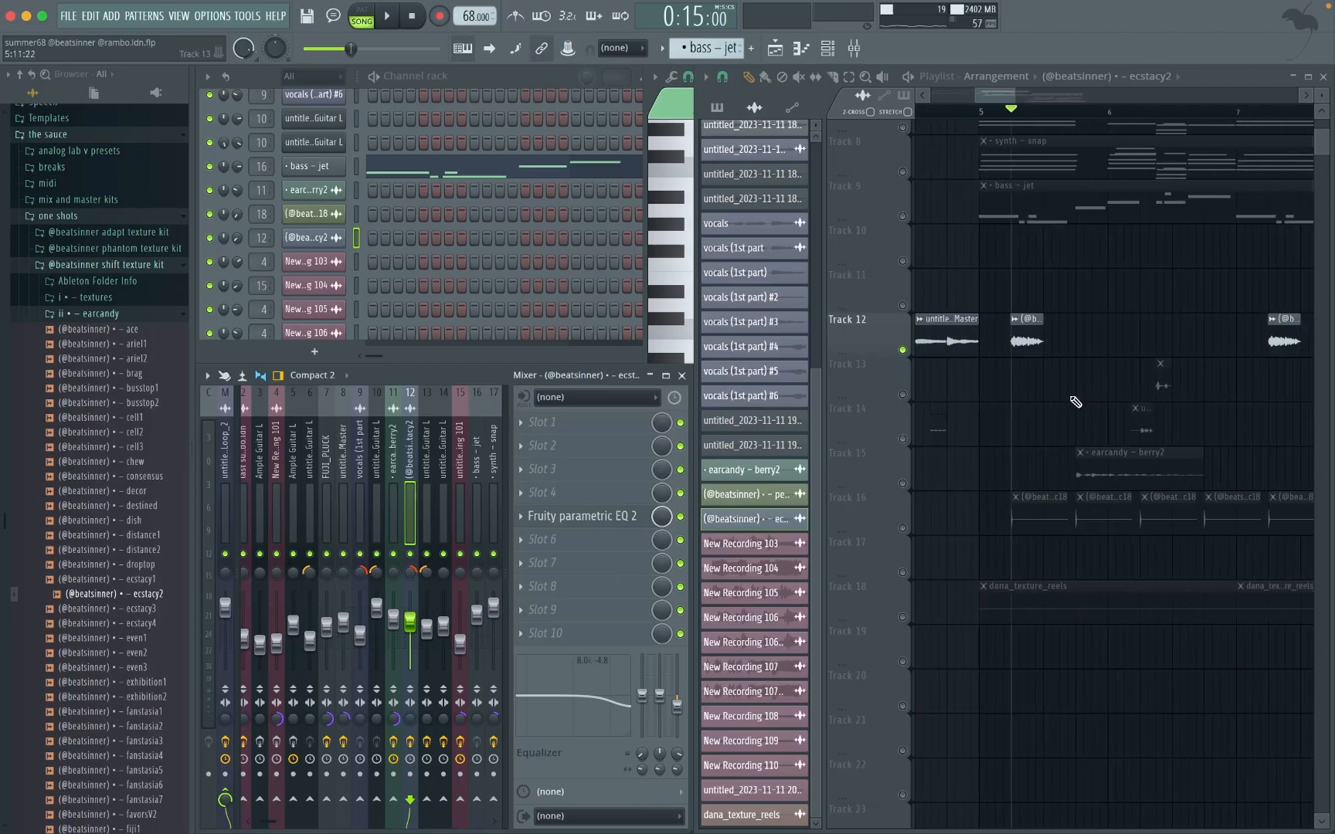
click(902, 395)
click(903, 440)
right_click(903, 395)
click(902, 440)
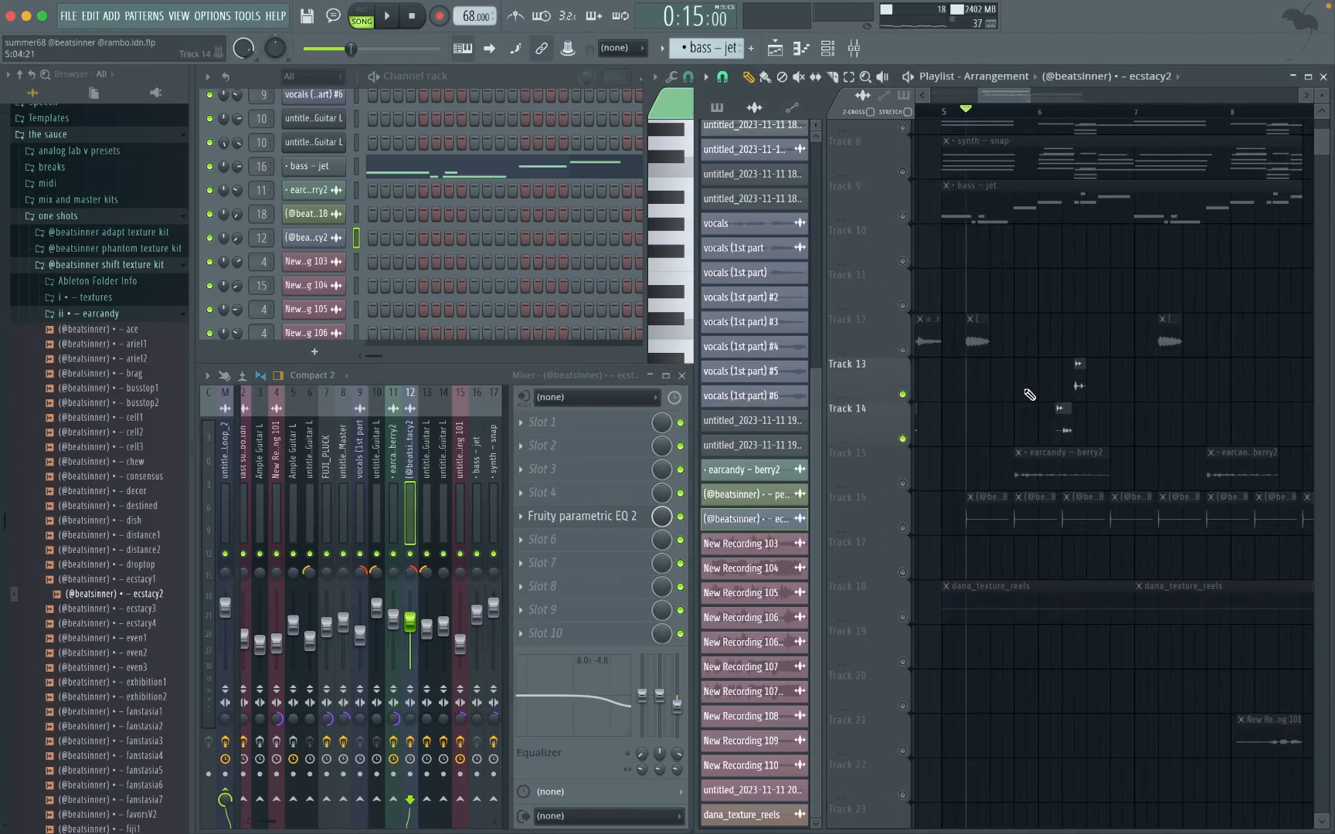
click(1064, 116)
scroll(1084, 328, up, 5)
key(space)
key(space)
Step: Find the Ample Guitar L channel and view its dry guitar preset in the instrument window
scroll(387, 231, up, 5)
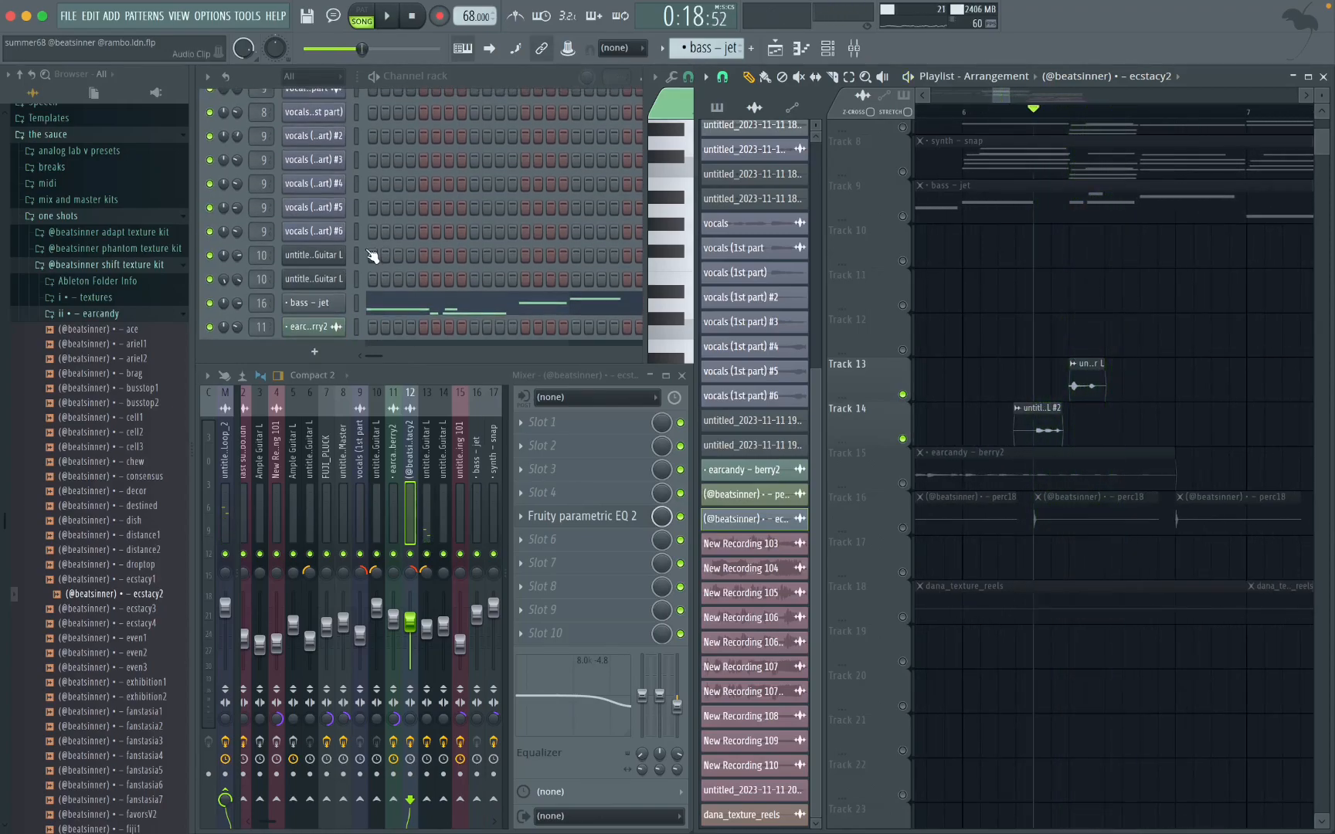
scroll(387, 230, up, 7)
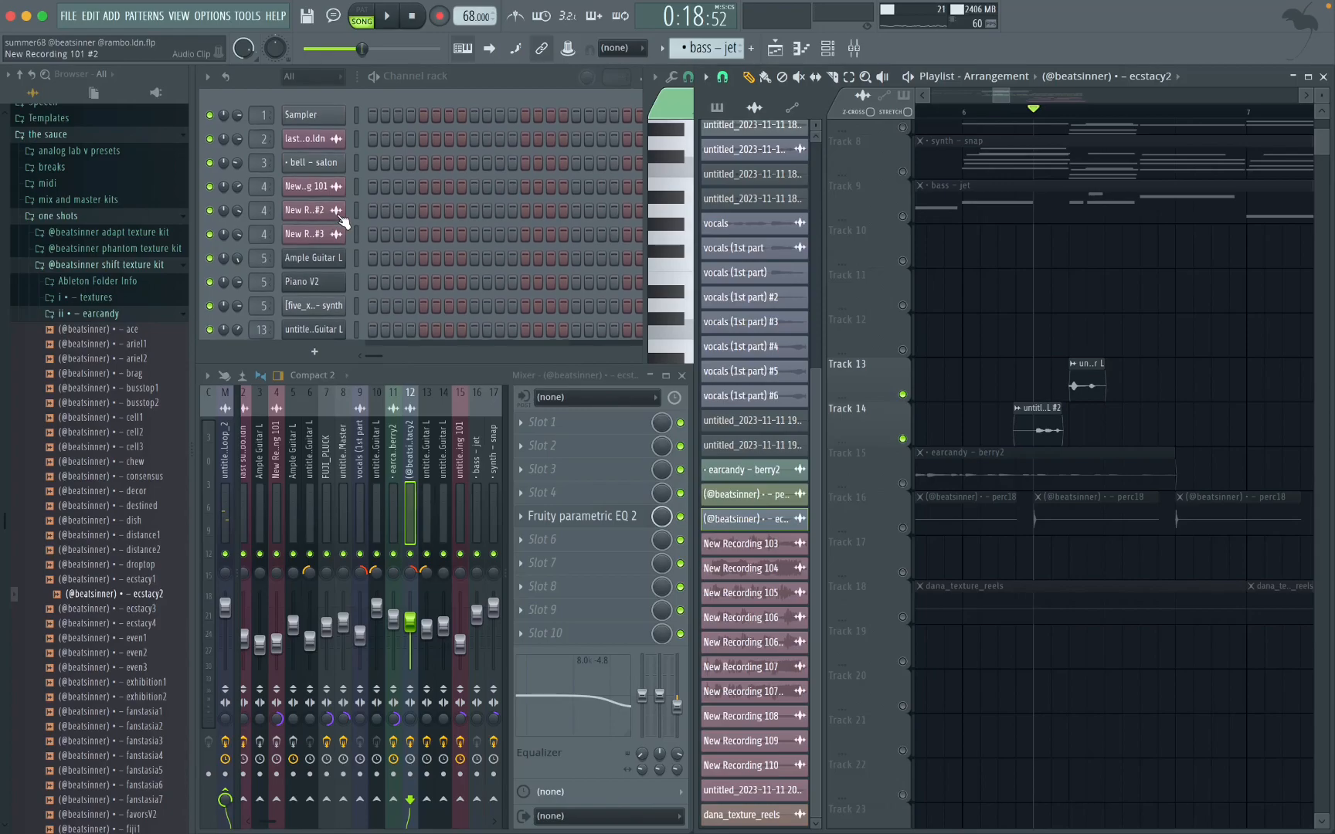
click(313, 179)
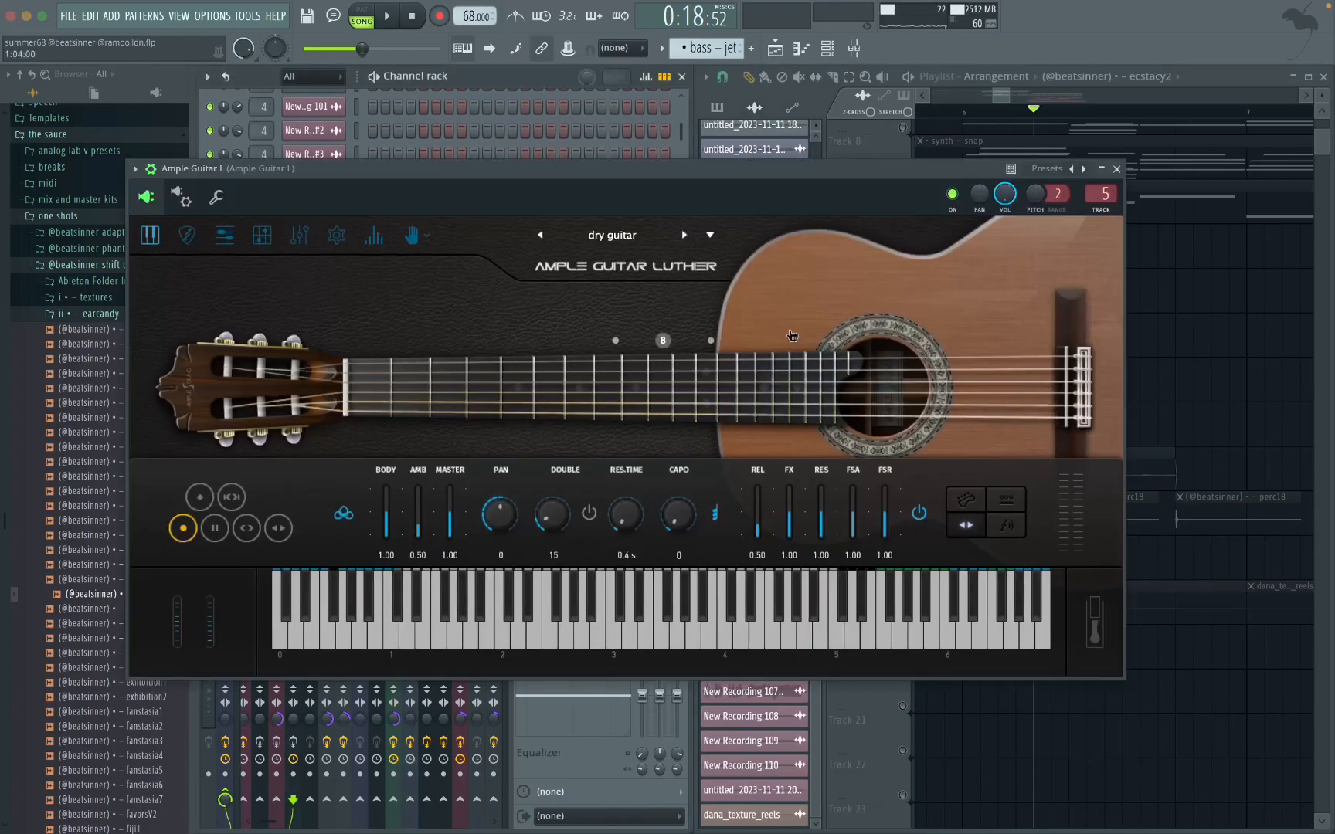
click(1117, 169)
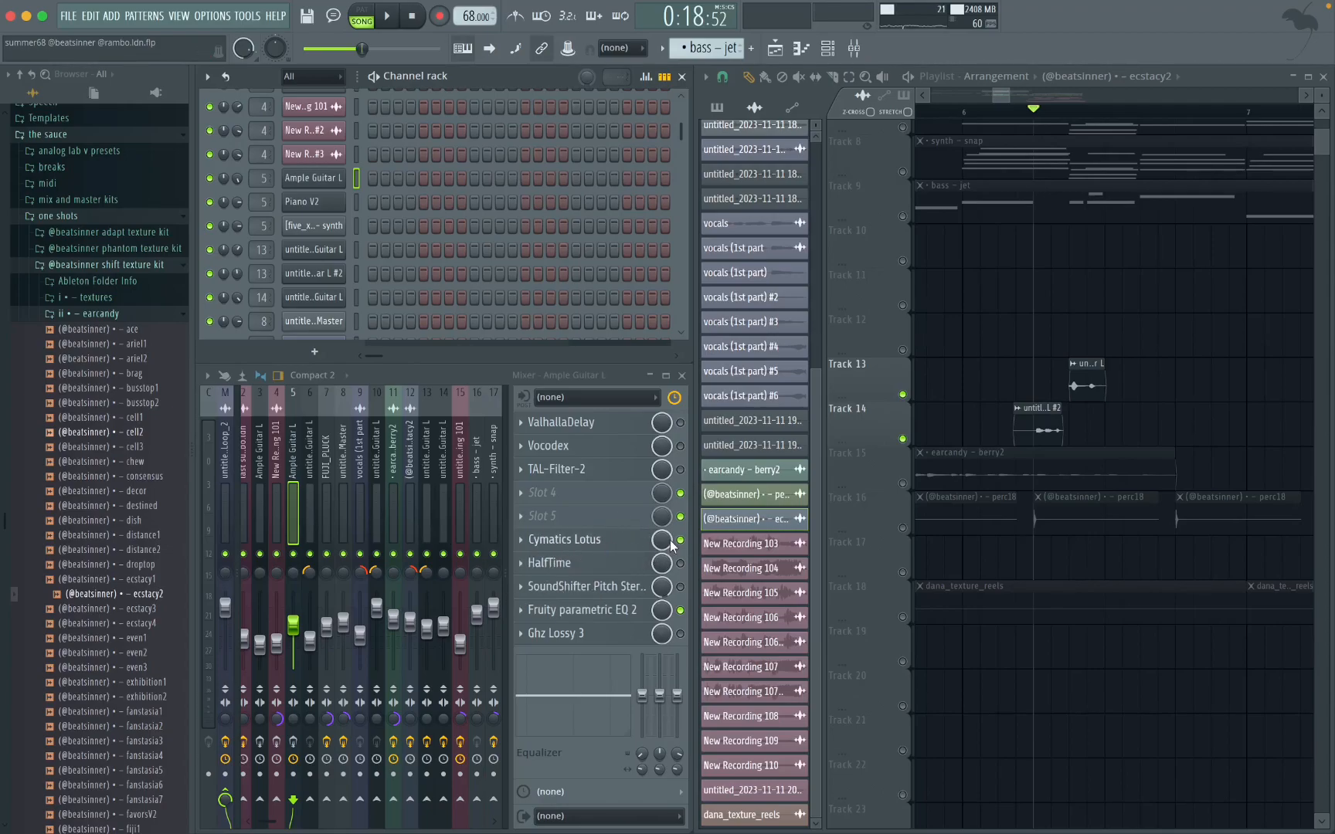
Step: Enable Vocodex and Ghz Lossy 3 on the Ample Guitar L mixer track, and open the Vocodex settings
click(680, 446)
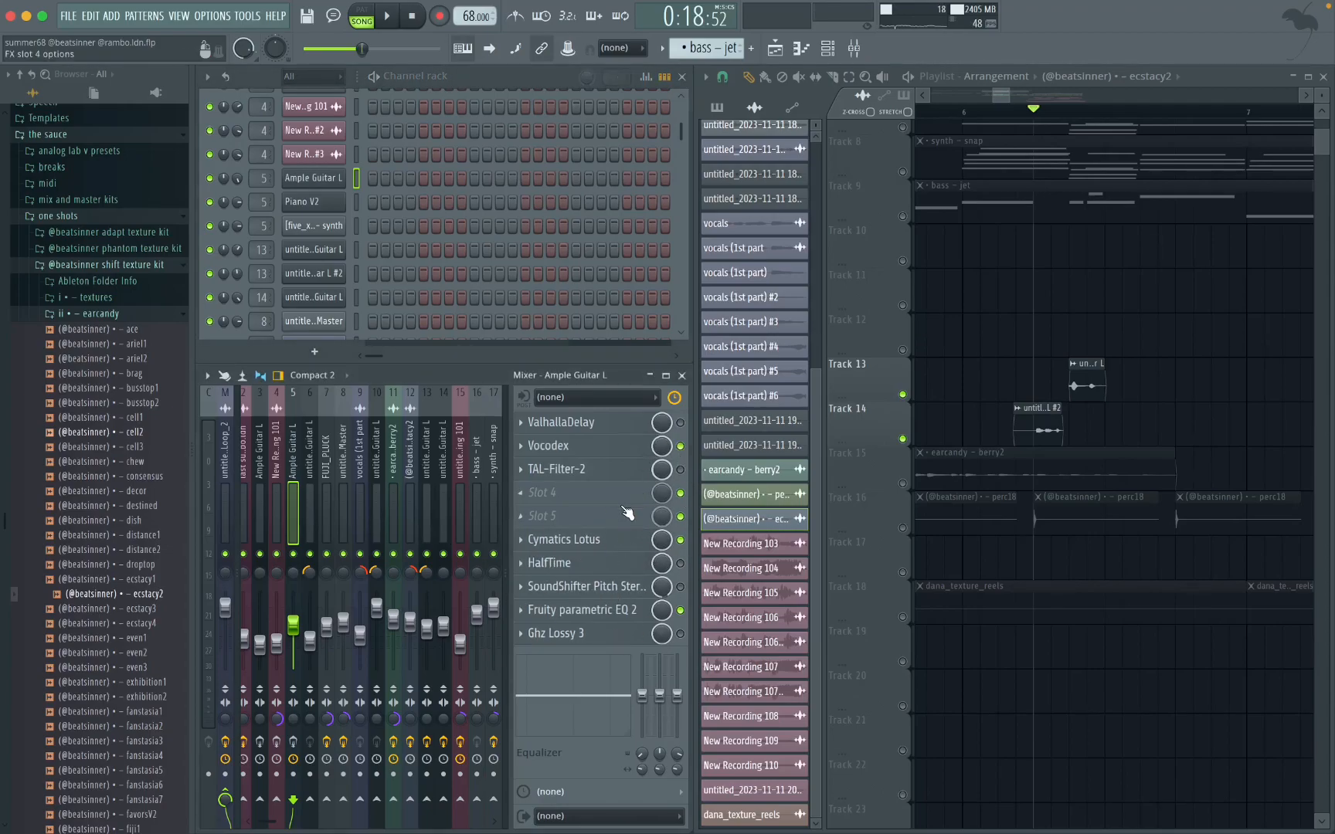
click(680, 634)
click(612, 446)
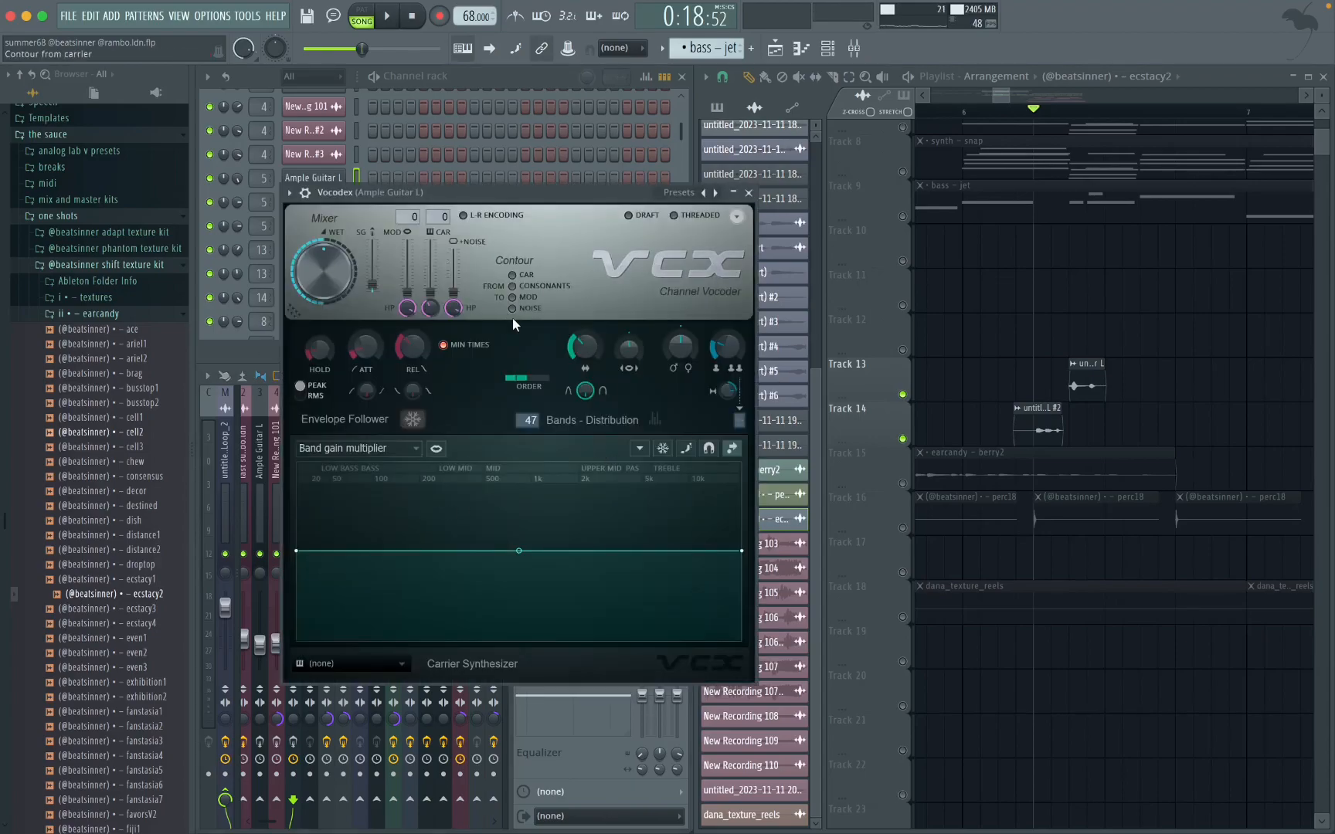
Step: Close the Vocodex window and view the Ghz Lossy 3 settings on the Ample Guitar L mixer track
click(750, 193)
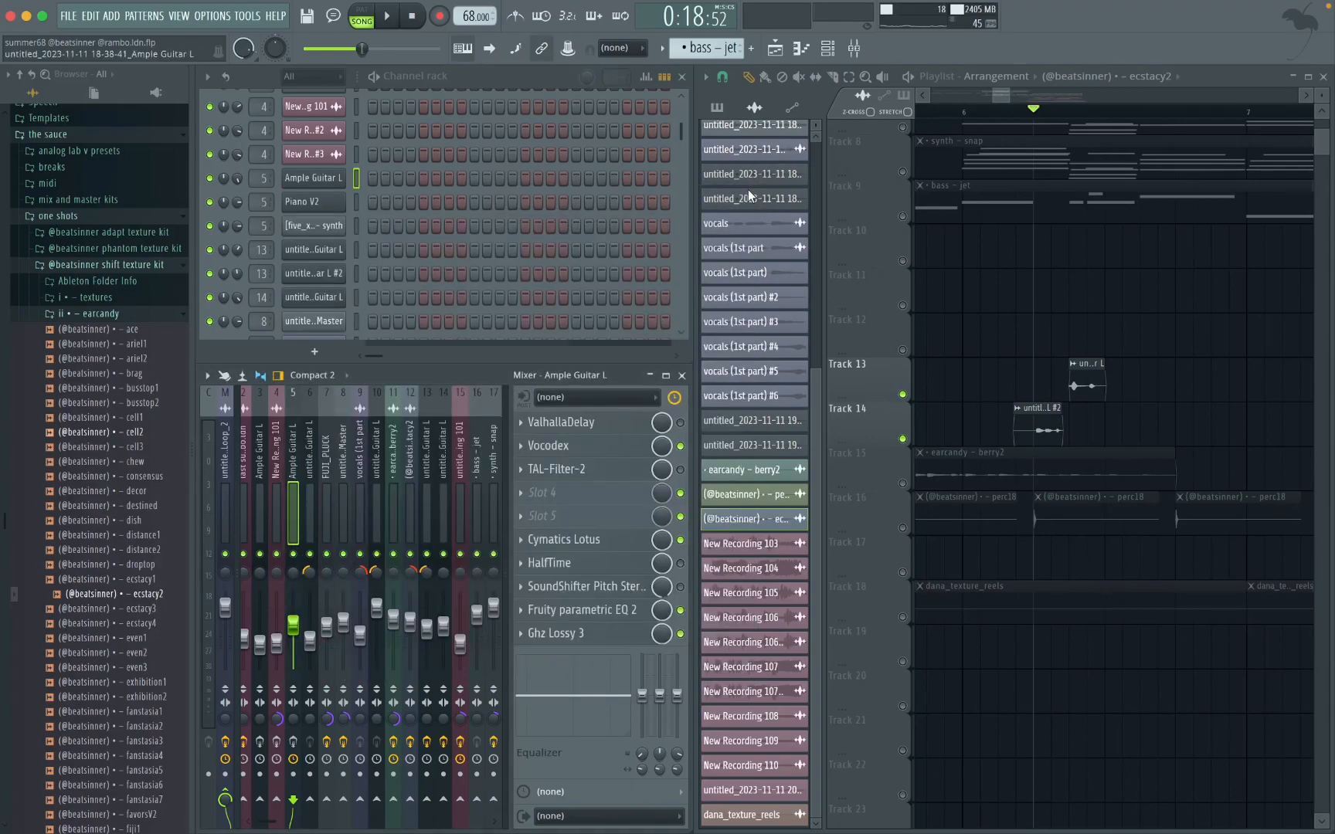
click(620, 633)
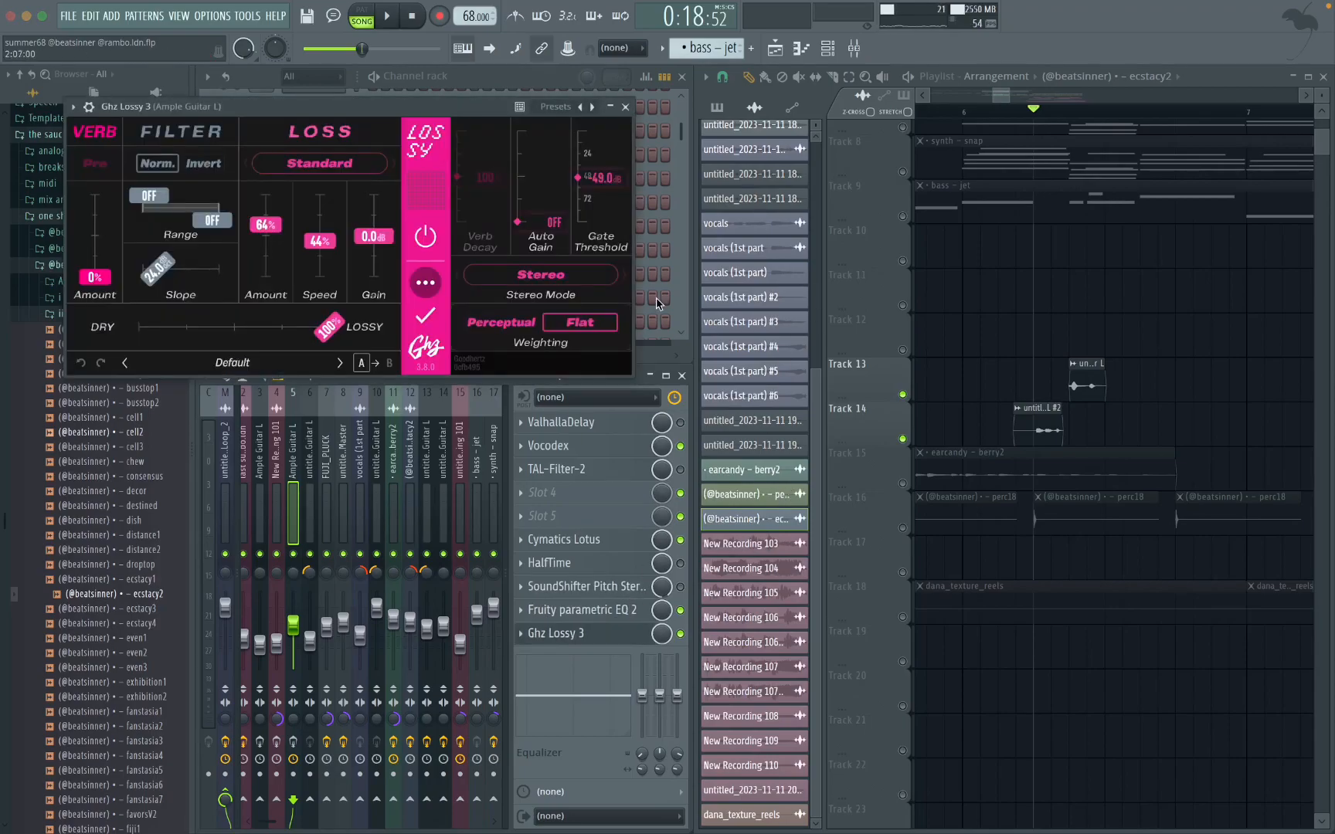
click(625, 110)
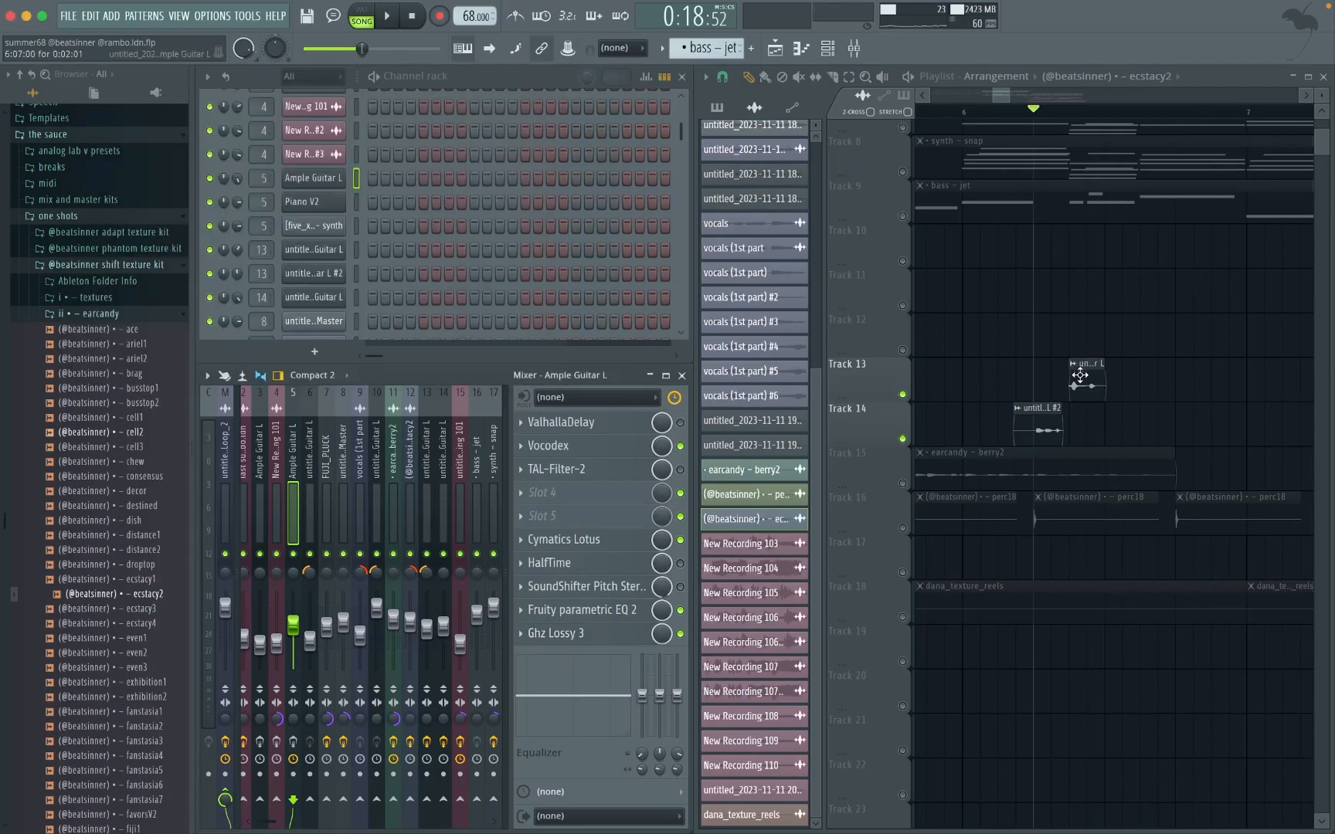
Step: Isolate Track 15 and play its earcandy - berry2 clip from the clip's start between bars 5 and 6
scroll(1072, 382, up, 1)
scroll(1066, 383, down, 5)
scroll(1067, 386, right, 2)
scroll(1064, 384, left, 4)
scroll(1062, 382, right, 2)
scroll(1062, 382, down, 1)
right_click(905, 412)
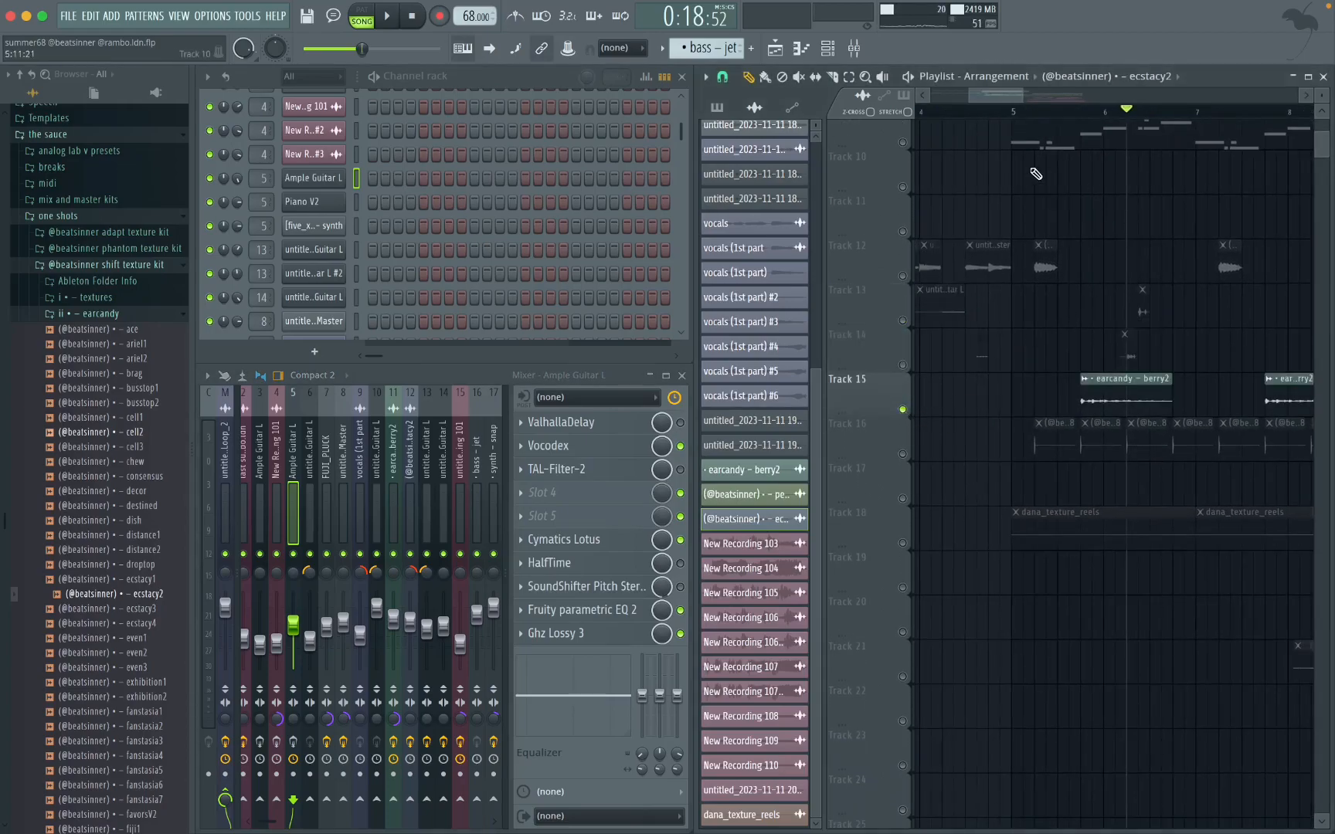
scroll(1105, 351, up, 2)
key(space)
scroll(501, 268, down, 5)
key(space)
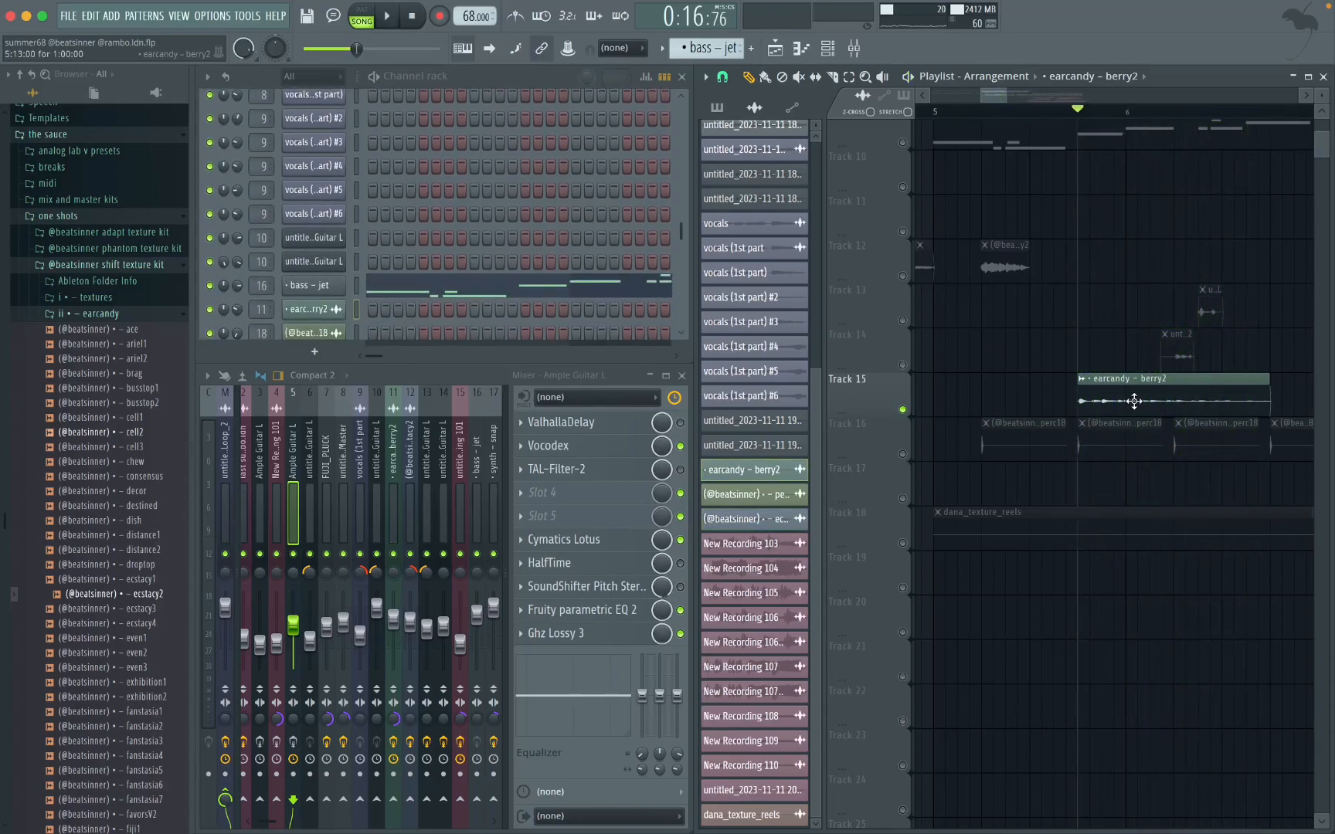
Step: Examine the earcandy - berry2 clip's sample settings and source folder, plus the Ghz Lossy 3 settings on its mixer track
double_click(1133, 401)
click(413, 196)
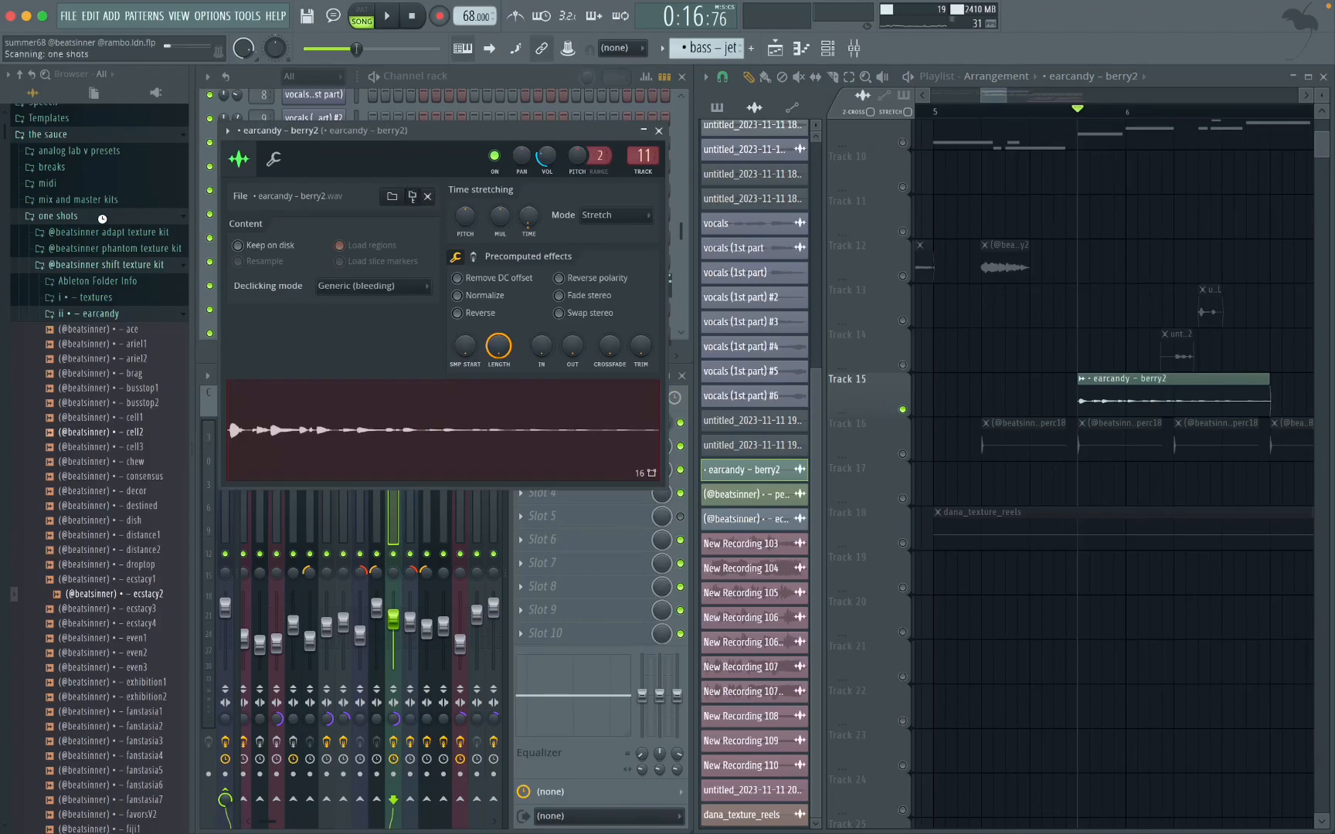
scroll(119, 462, down, 5)
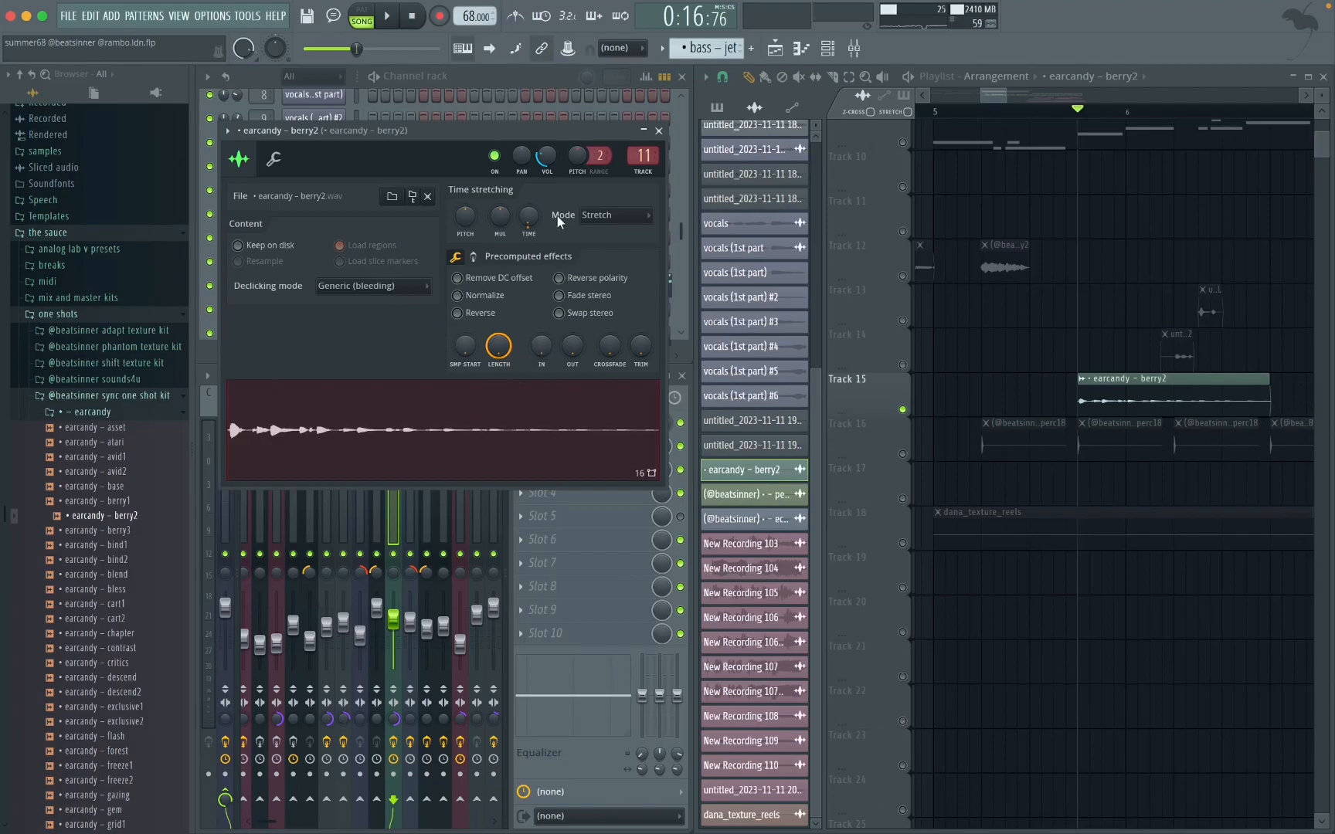
click(658, 131)
click(571, 424)
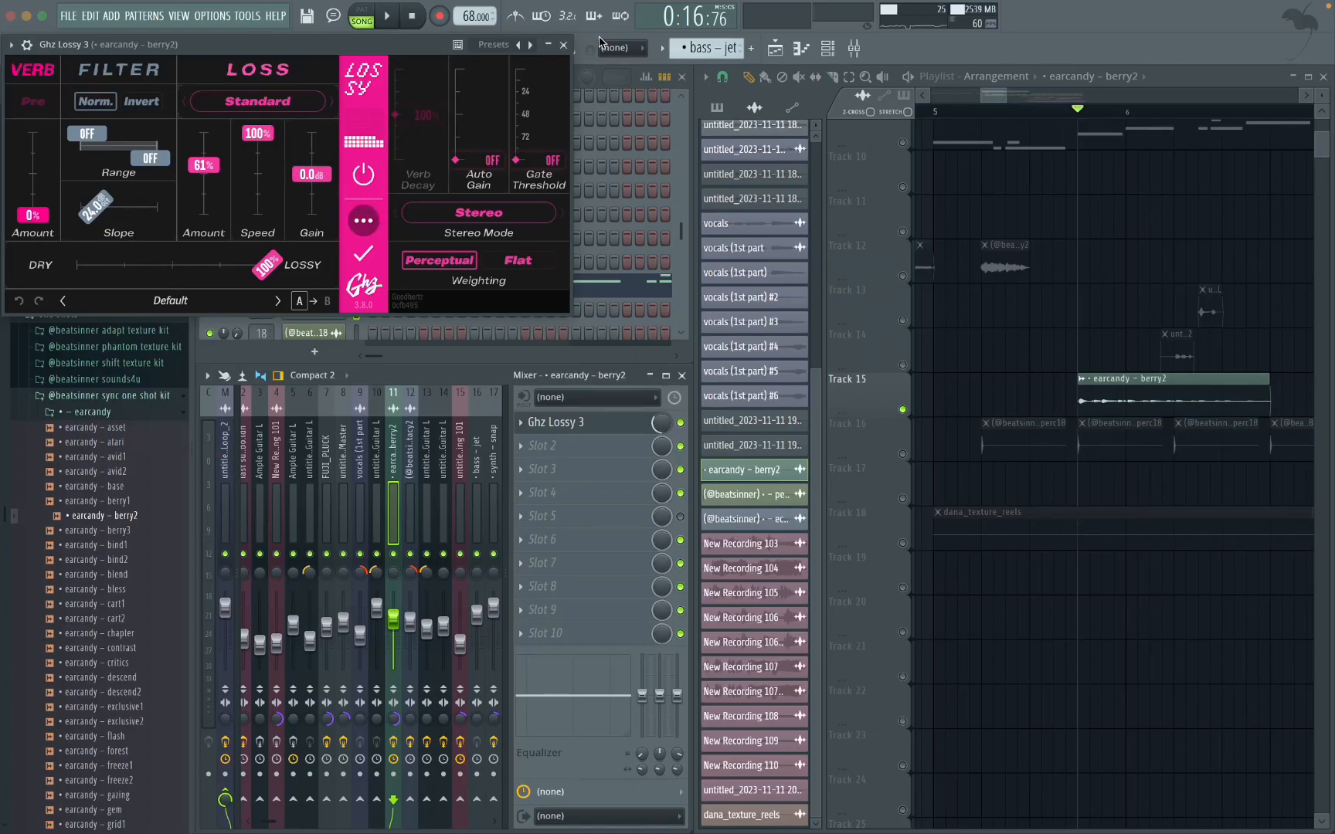
click(565, 47)
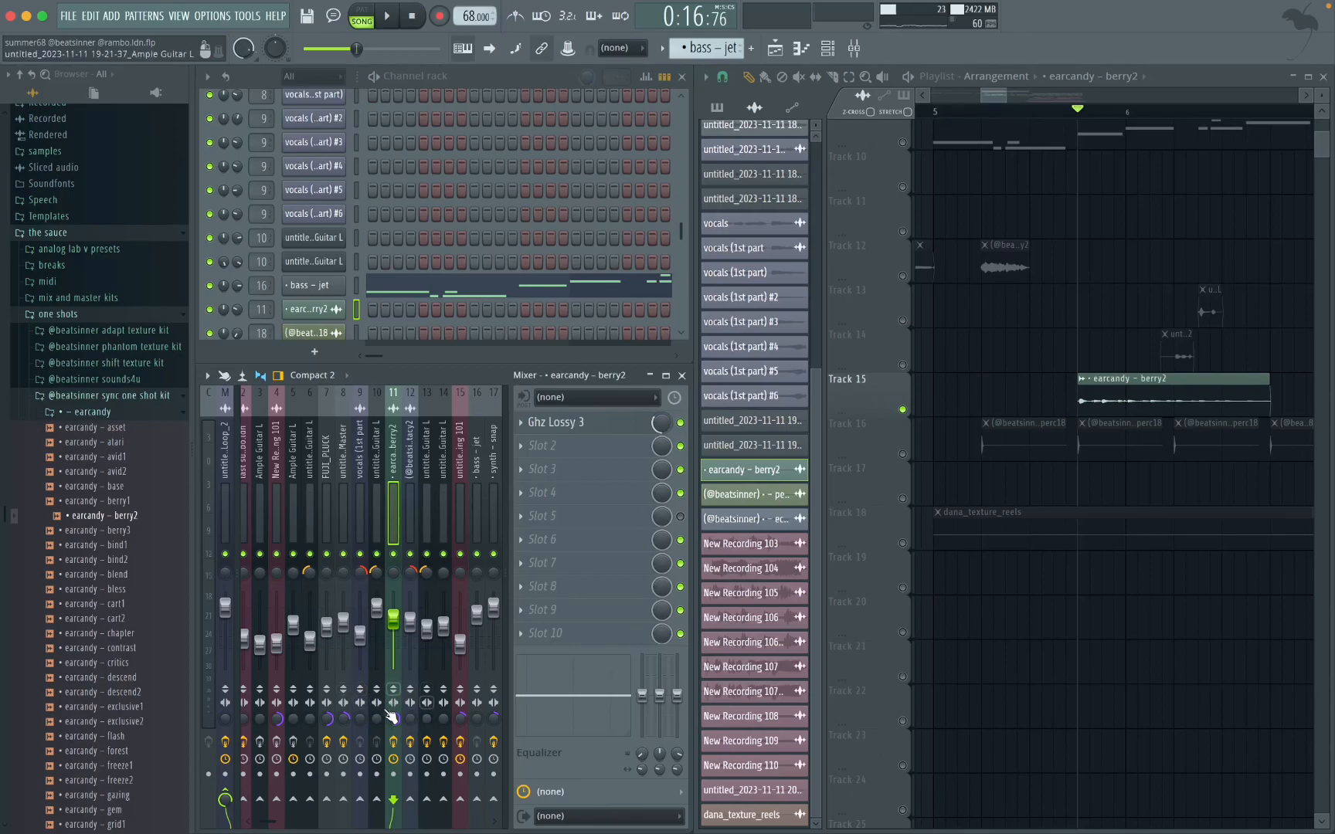
Step: Isolate Track 16 and play its perc18 clips from shortly after bar 5
scroll(1075, 435, down, 3)
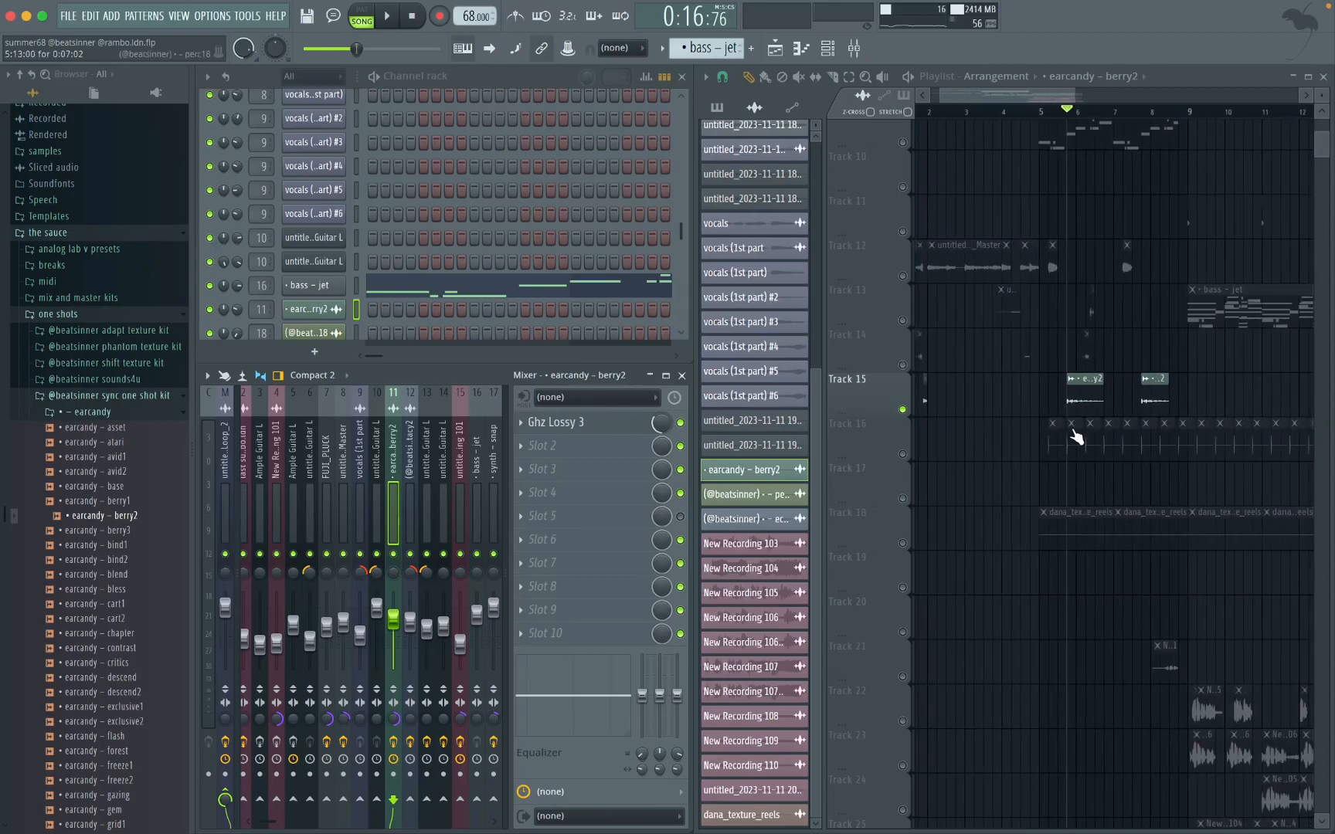
right_click(904, 455)
scroll(1032, 424, up, 4)
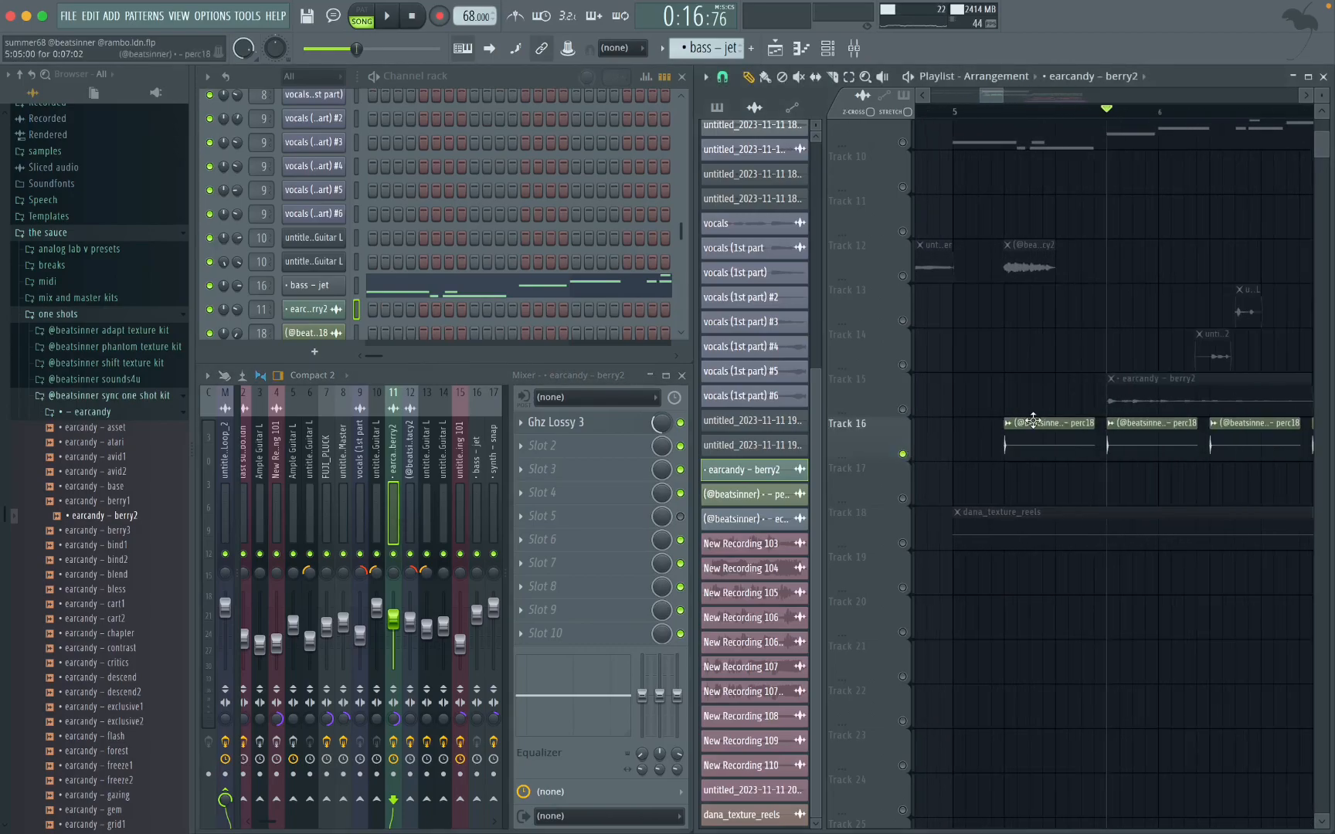
click(972, 112)
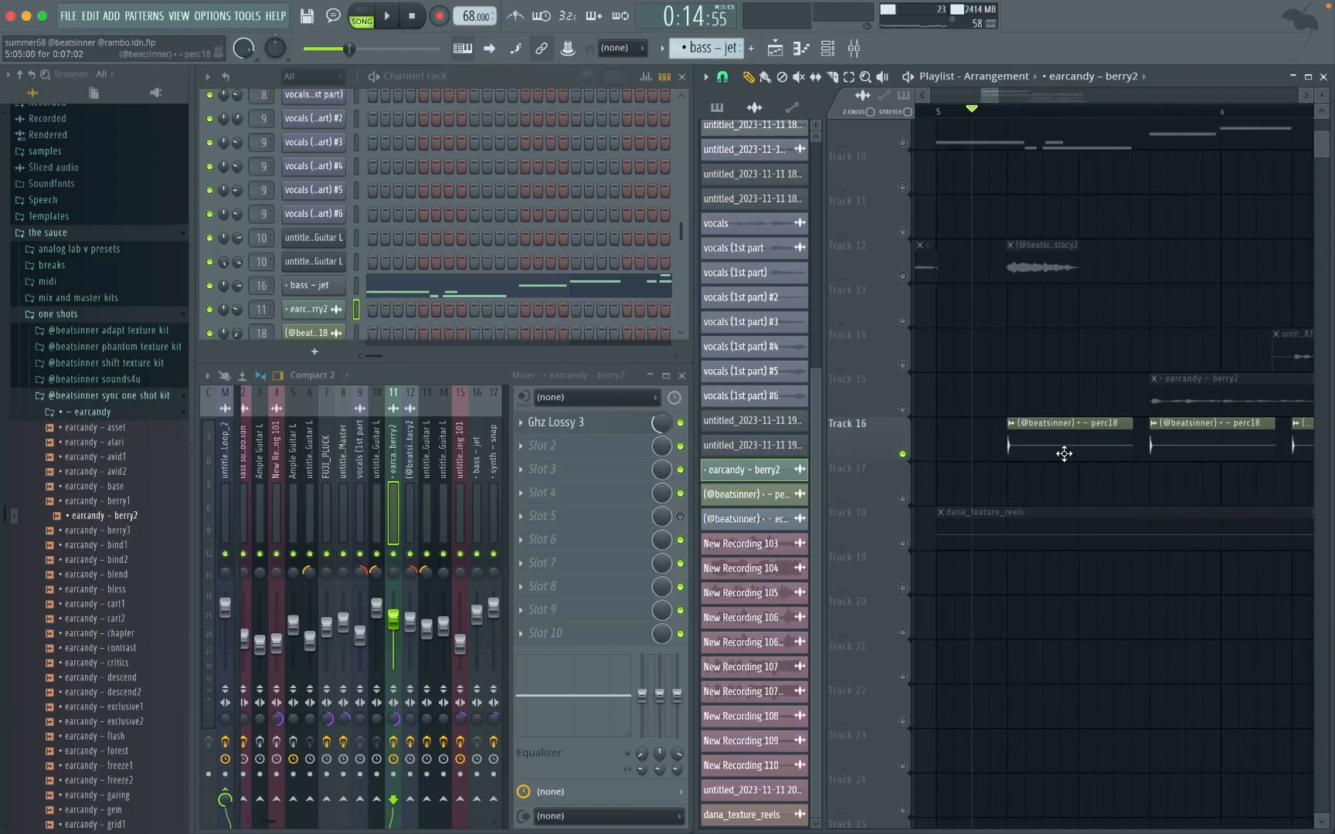
key(space)
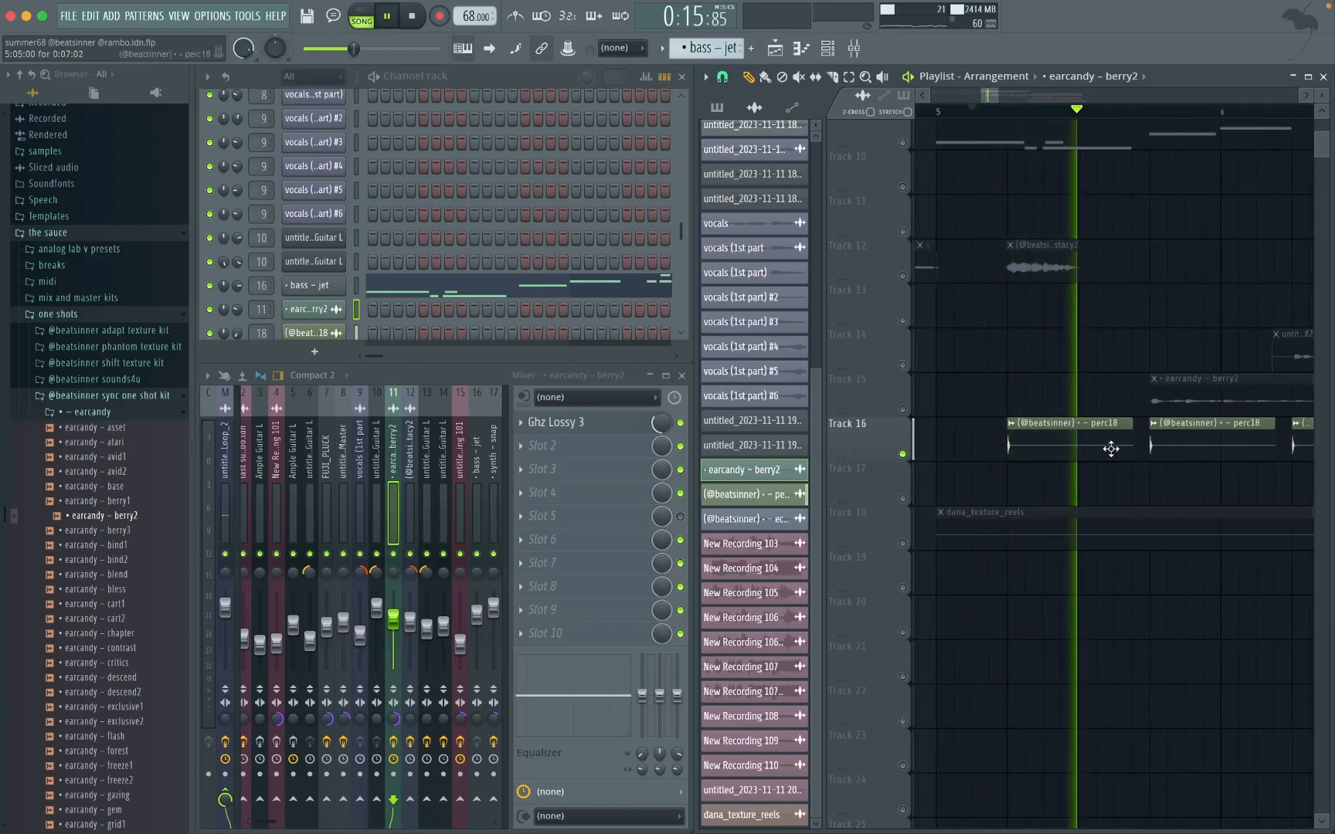
key(space)
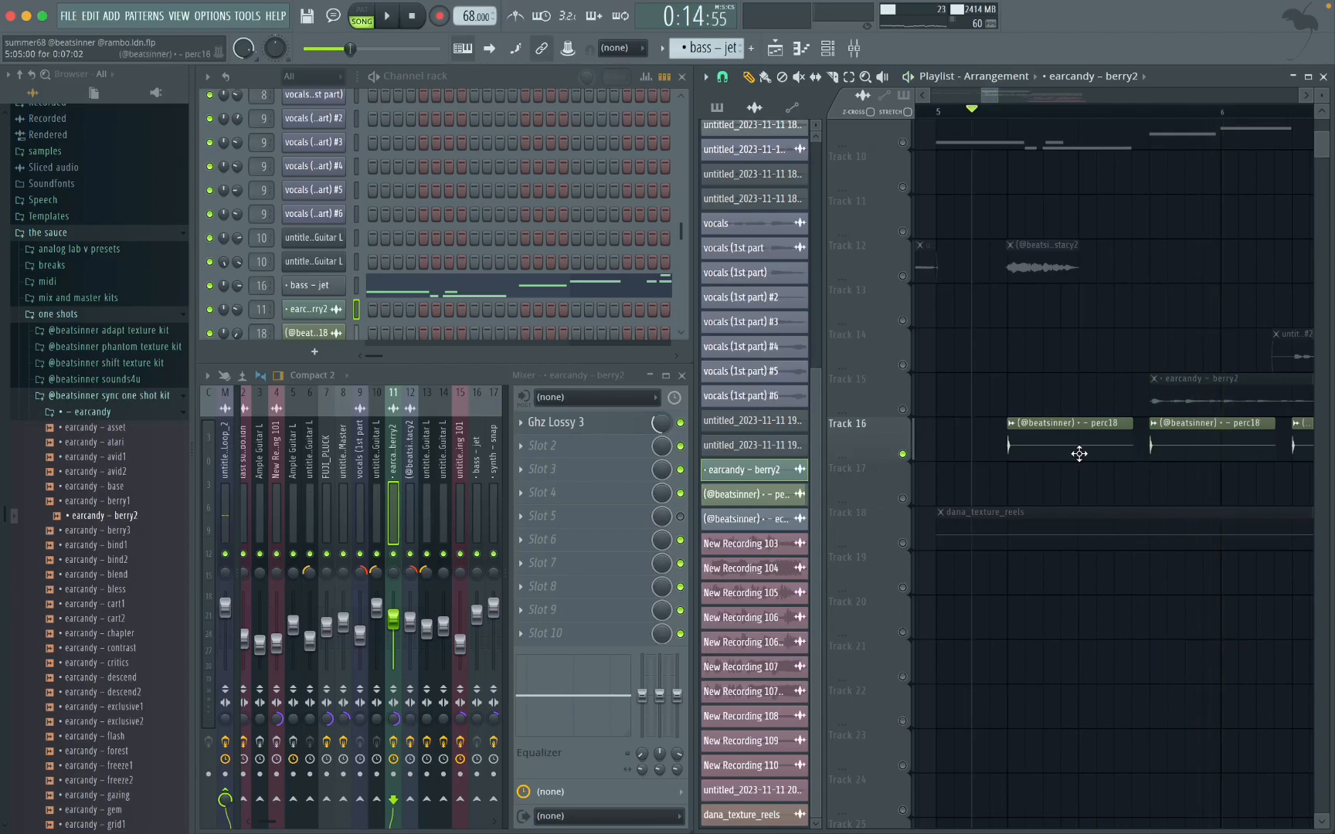
Step: Examine the perc18 clip's sample settings and locate its source folder in the browser
double_click(1072, 441)
click(454, 238)
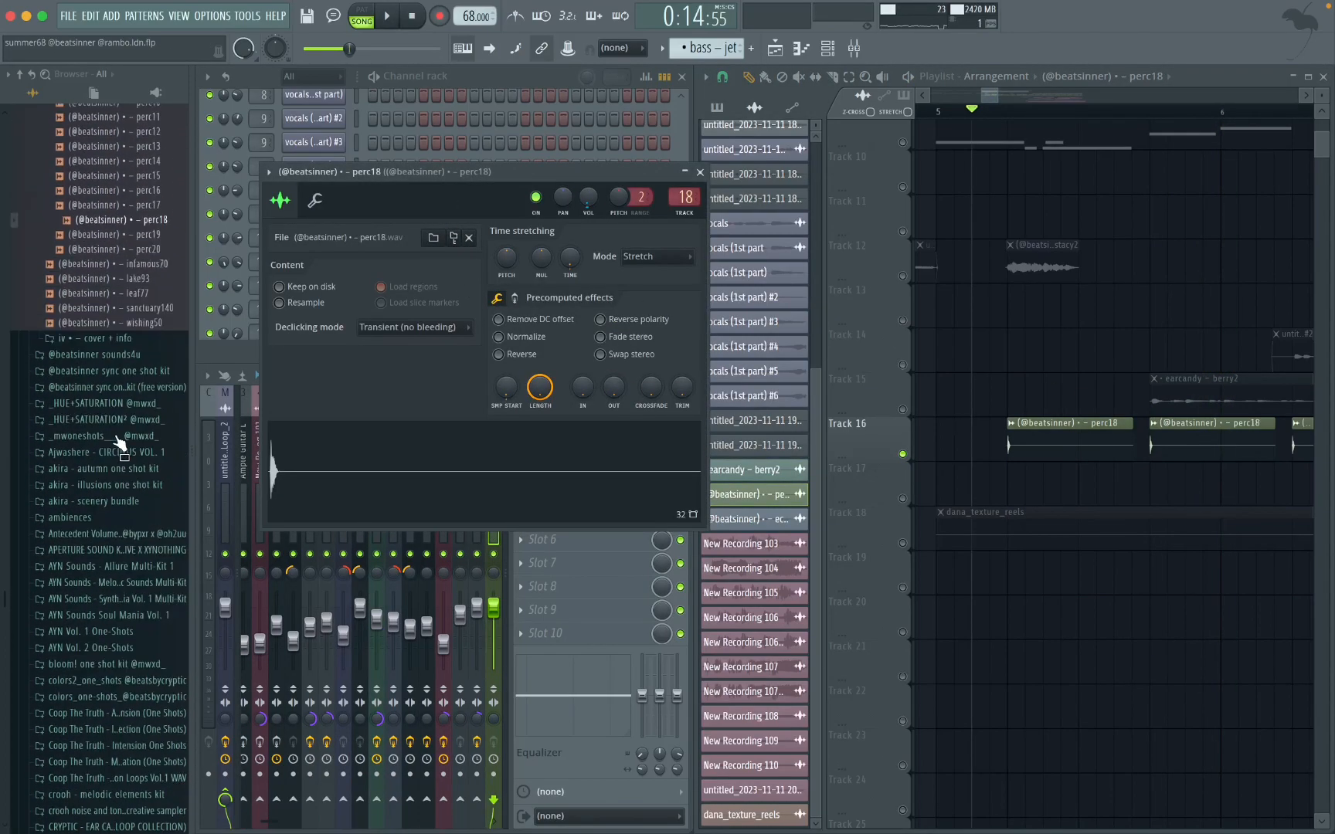
click(700, 171)
Step: Unmute Tracks 12, 14 and 15 alongside Track 16 and play them together from shortly after bar 5
scroll(1058, 382, down, 2)
scroll(1055, 379, up, 3)
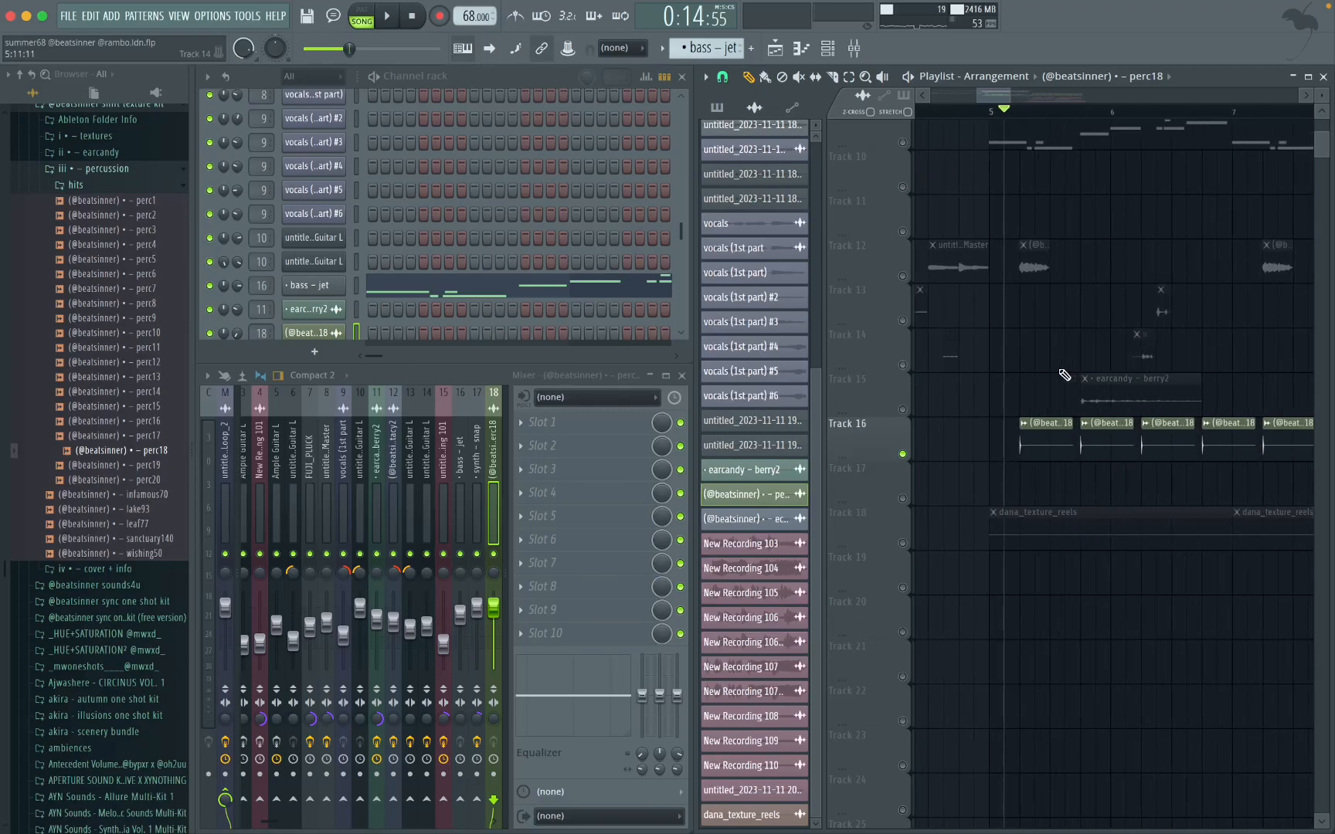
click(903, 276)
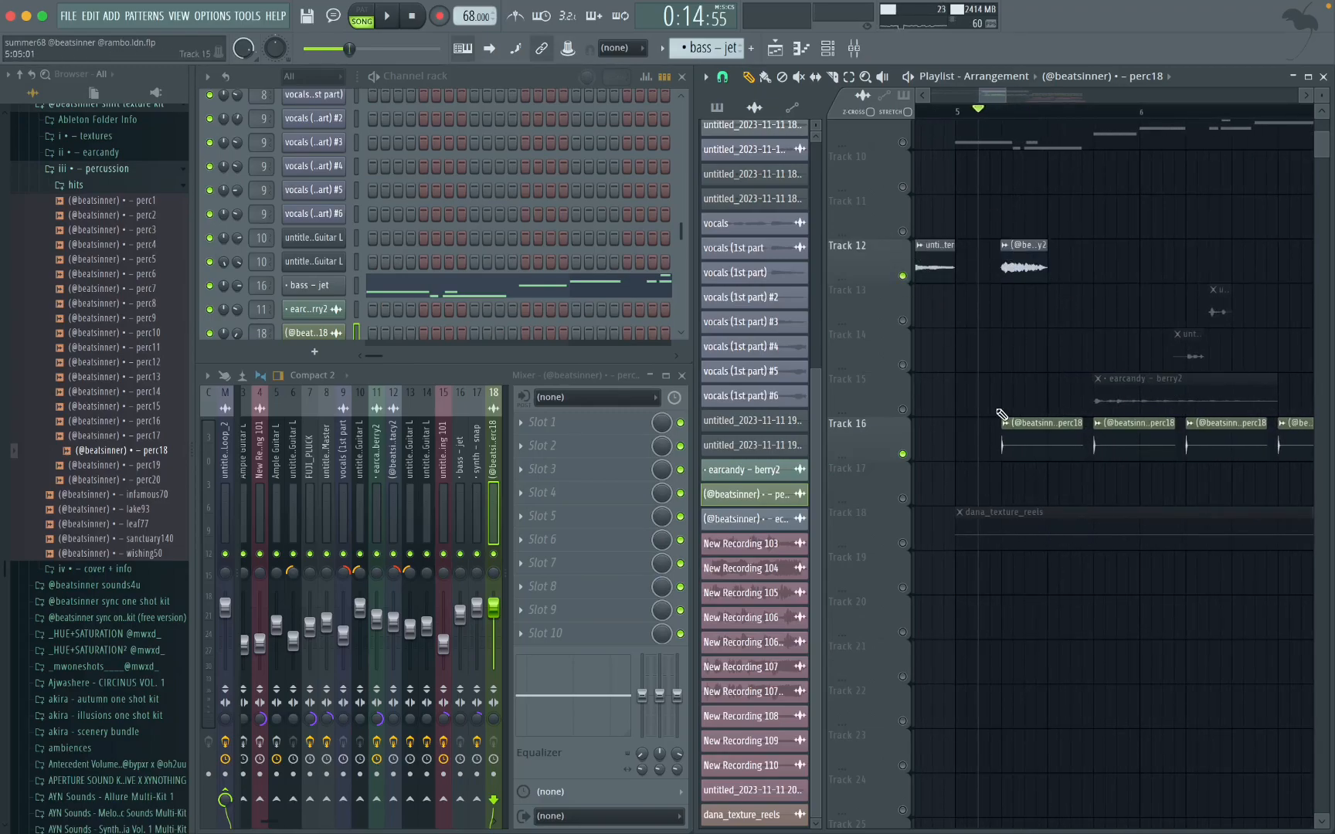
click(903, 409)
click(903, 365)
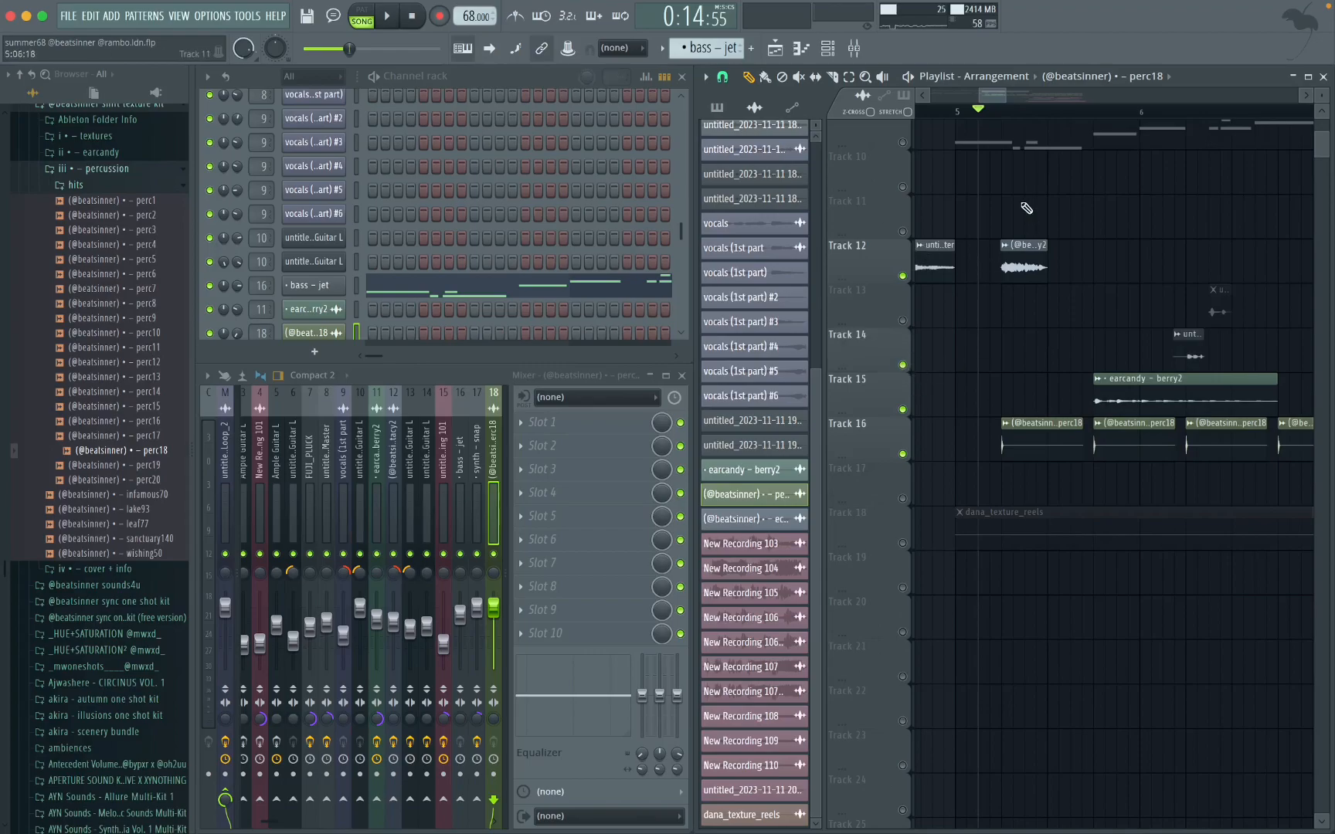
key(space)
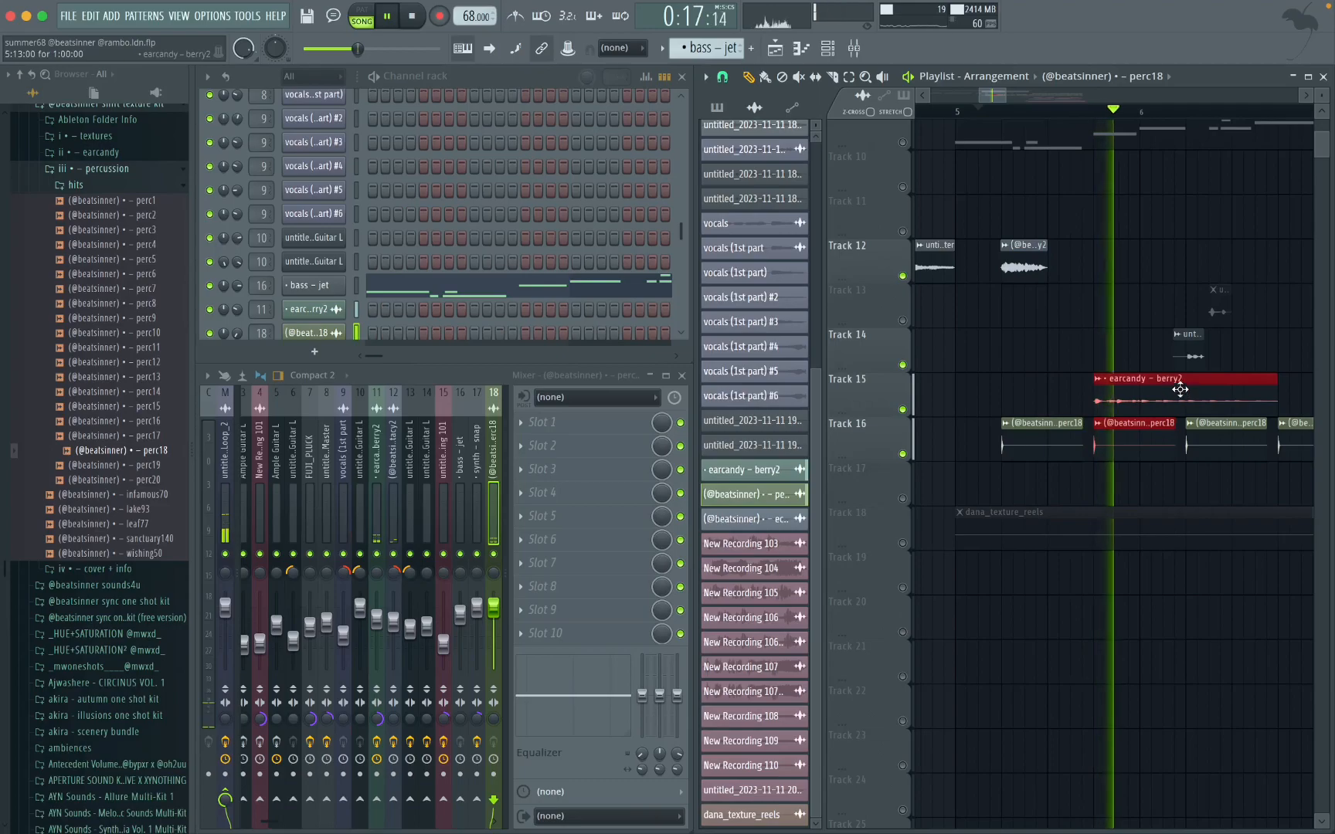
key(space)
Step: Isolate Track 18 and open the sample settings of its dana_texture_reels clip
scroll(1142, 433, down, 2)
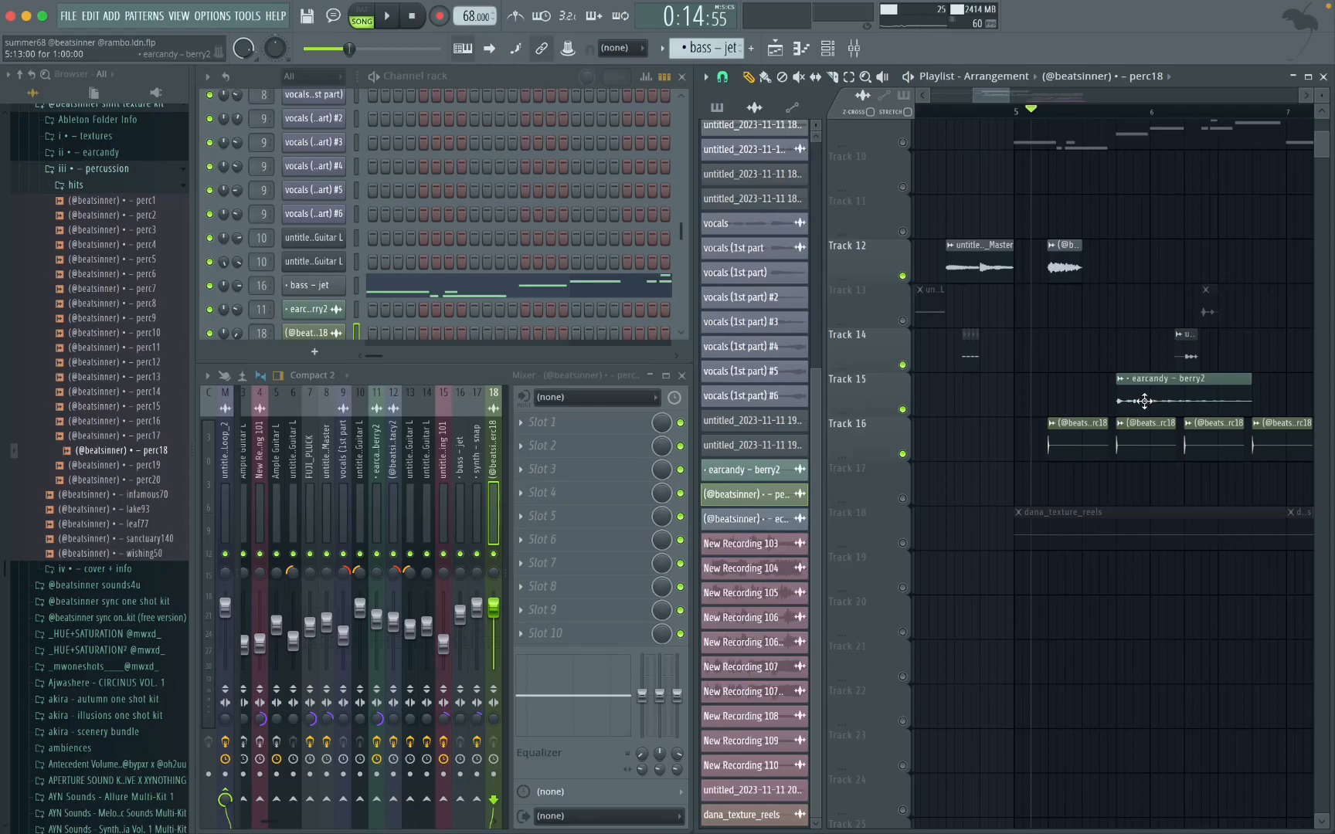
scroll(1197, 415, down, 4)
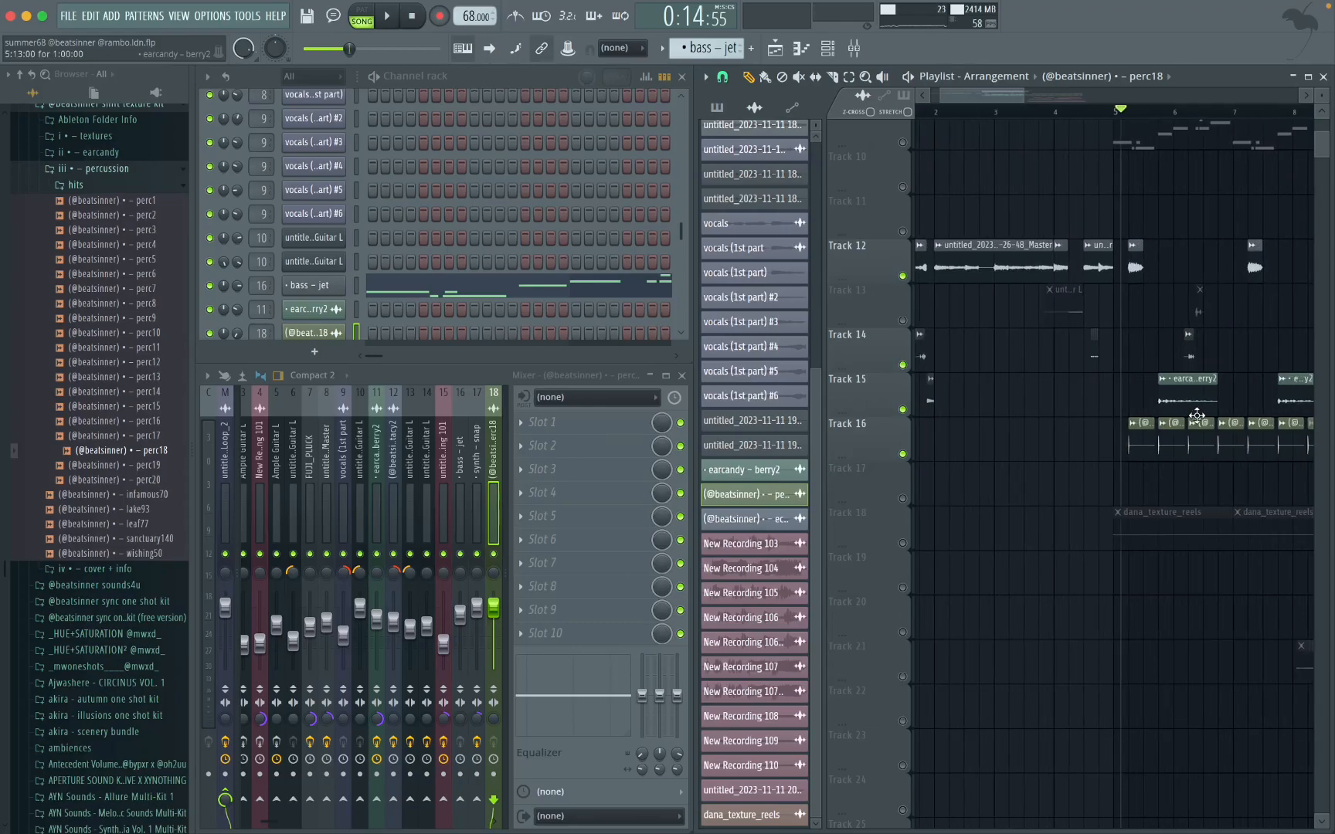
scroll(1058, 470, down, 3)
scroll(1058, 470, right, 3)
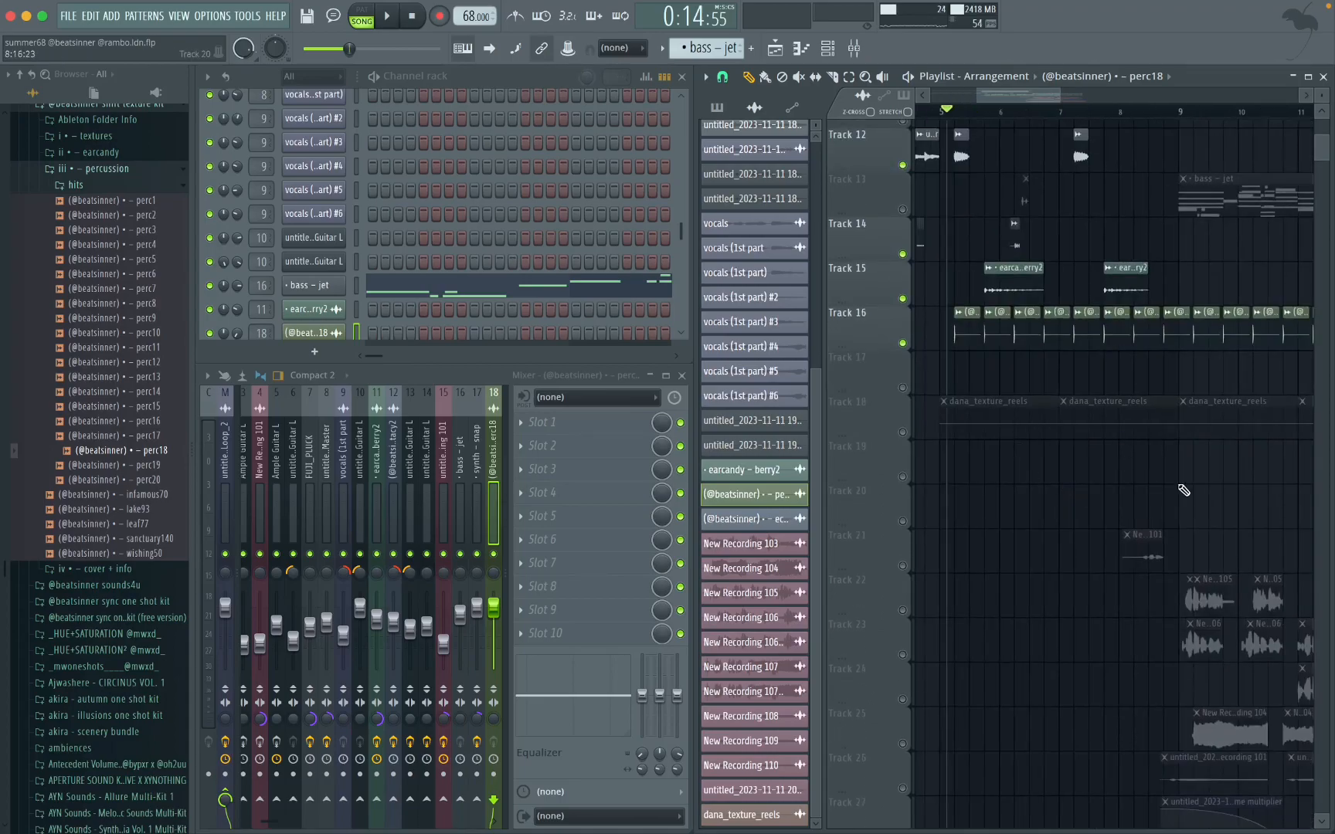
scroll(1183, 490, left, 3)
right_click(904, 433)
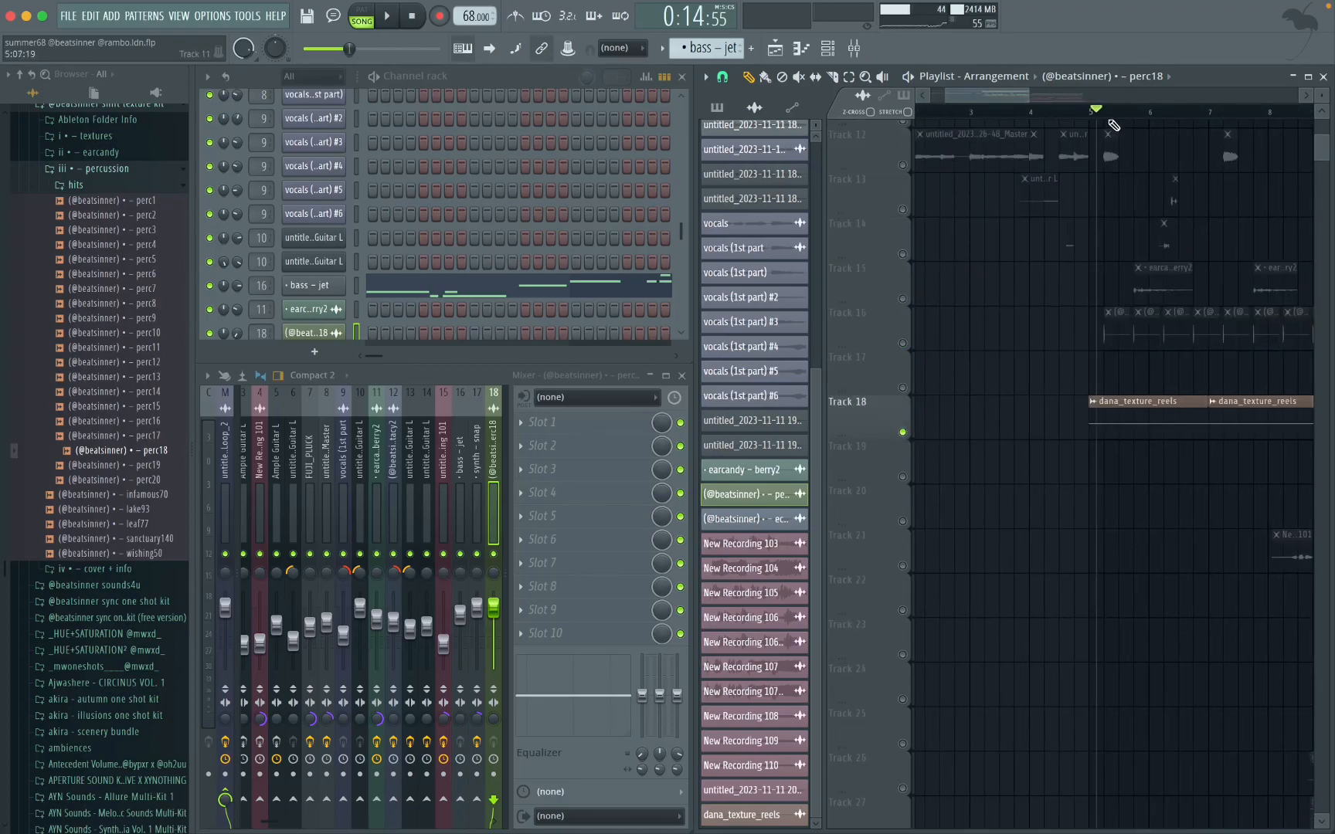
double_click(1131, 430)
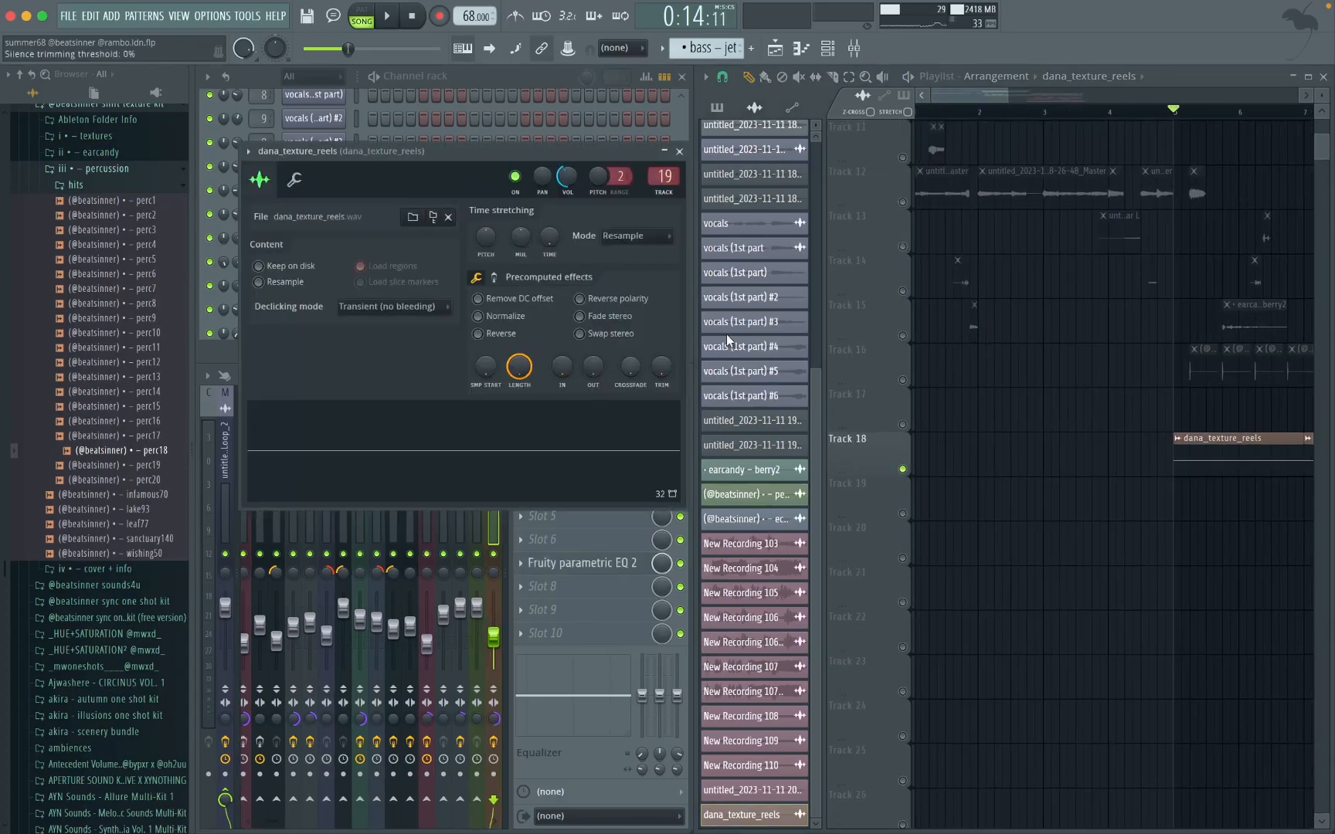
Step: Audition the dana_texture_reels clip with its sample temporarily normalized and the channel volume at 33%
click(478, 316)
drag(567, 177, 568, 229)
key(space)
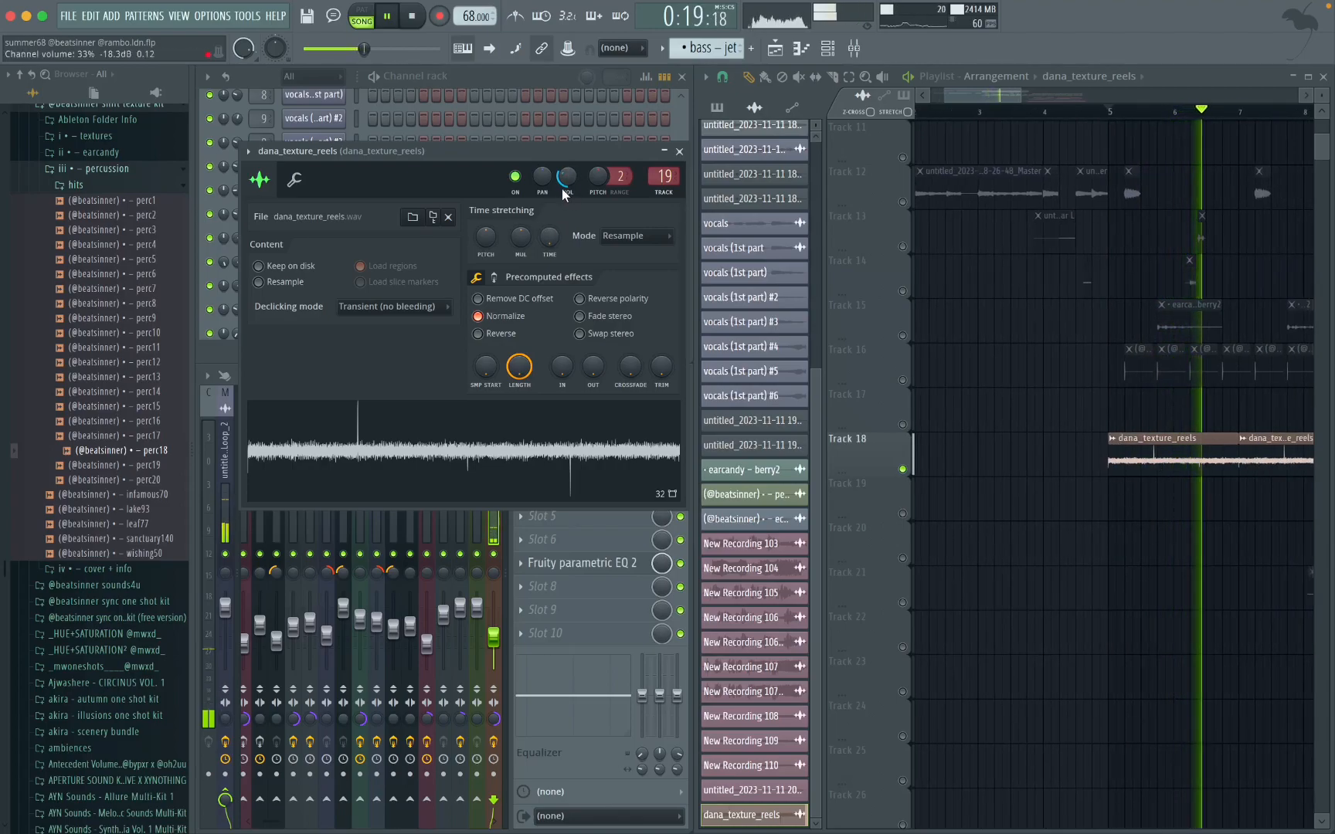
key(space)
click(479, 317)
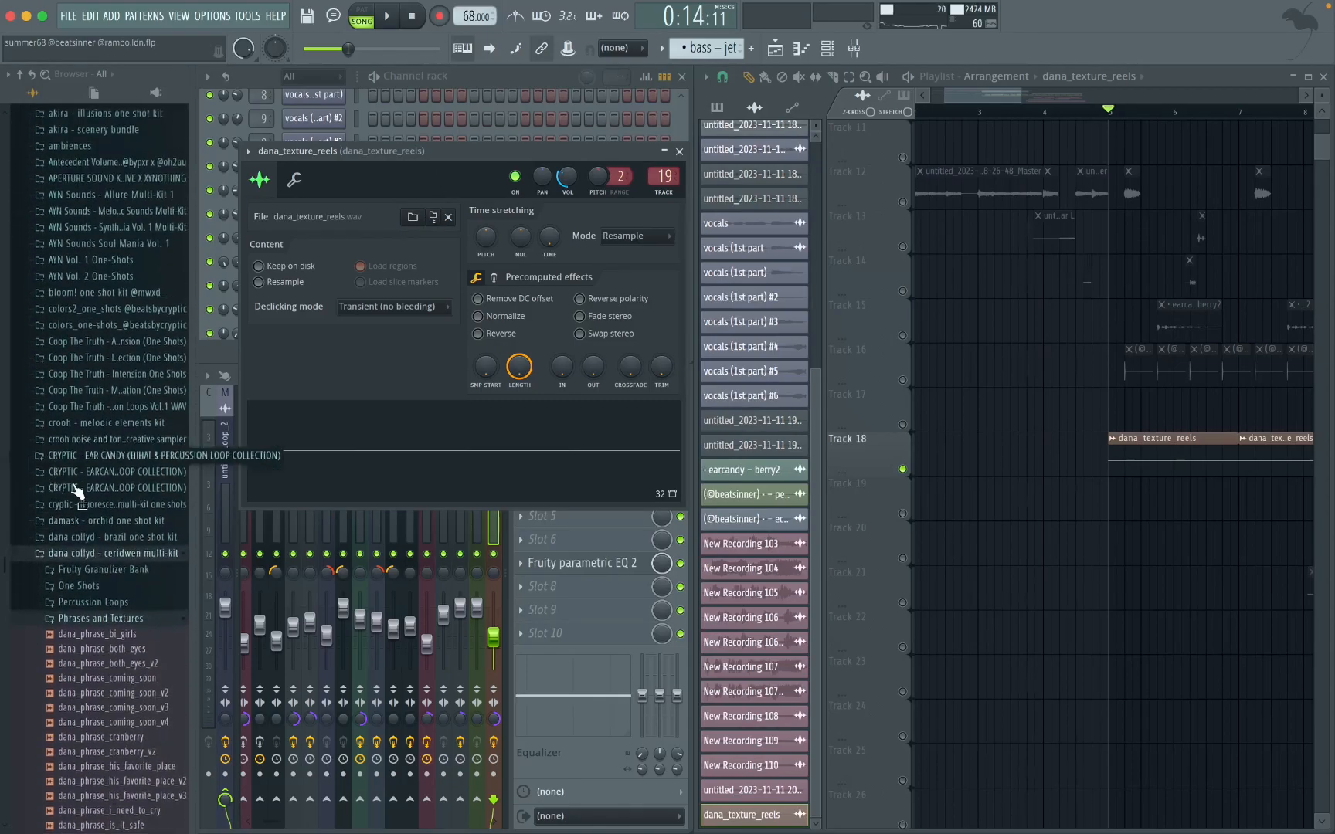
Step: Review the Phrases and Textures source folder of dana_texture_reels and the Fruity parametric EQ 2 curve on its mixer track
scroll(96, 552, down, 6)
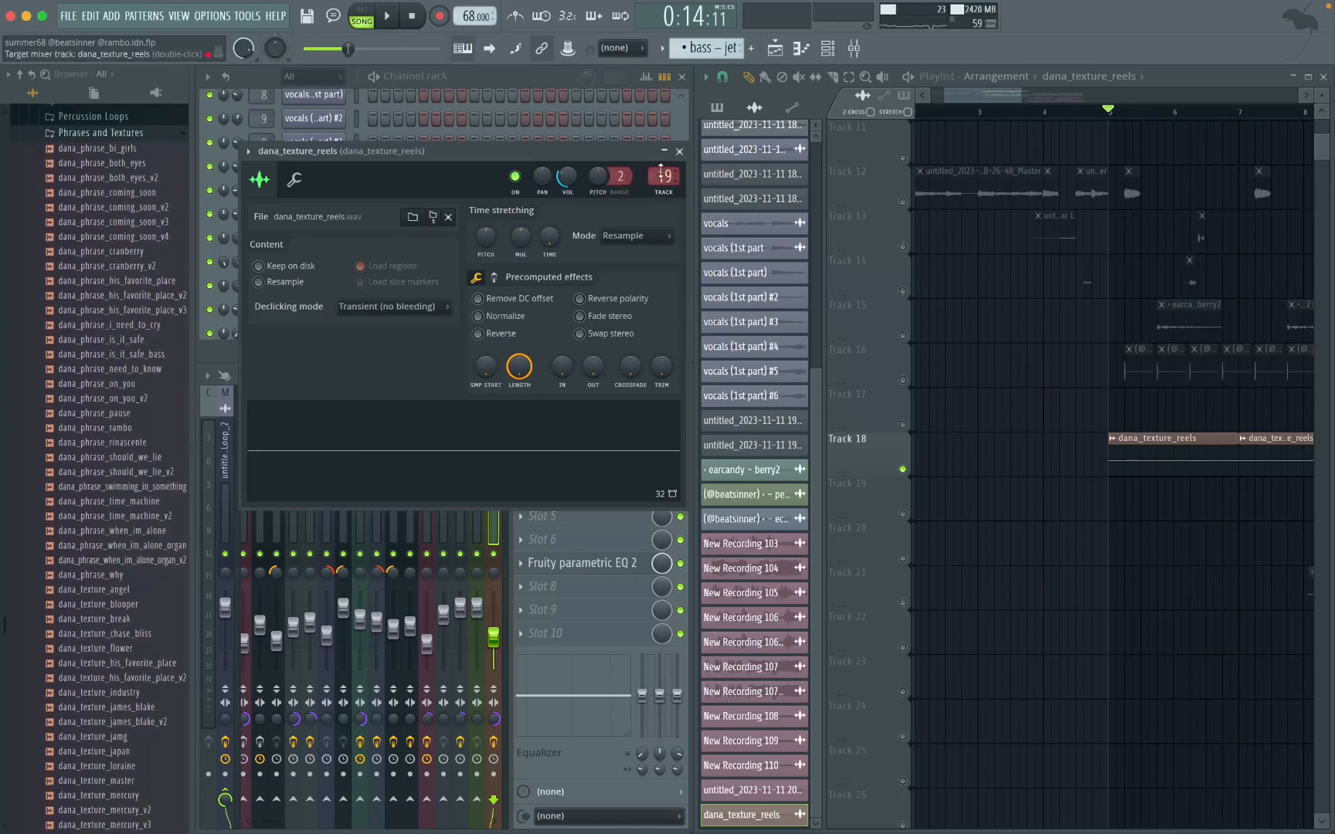
click(679, 152)
click(602, 562)
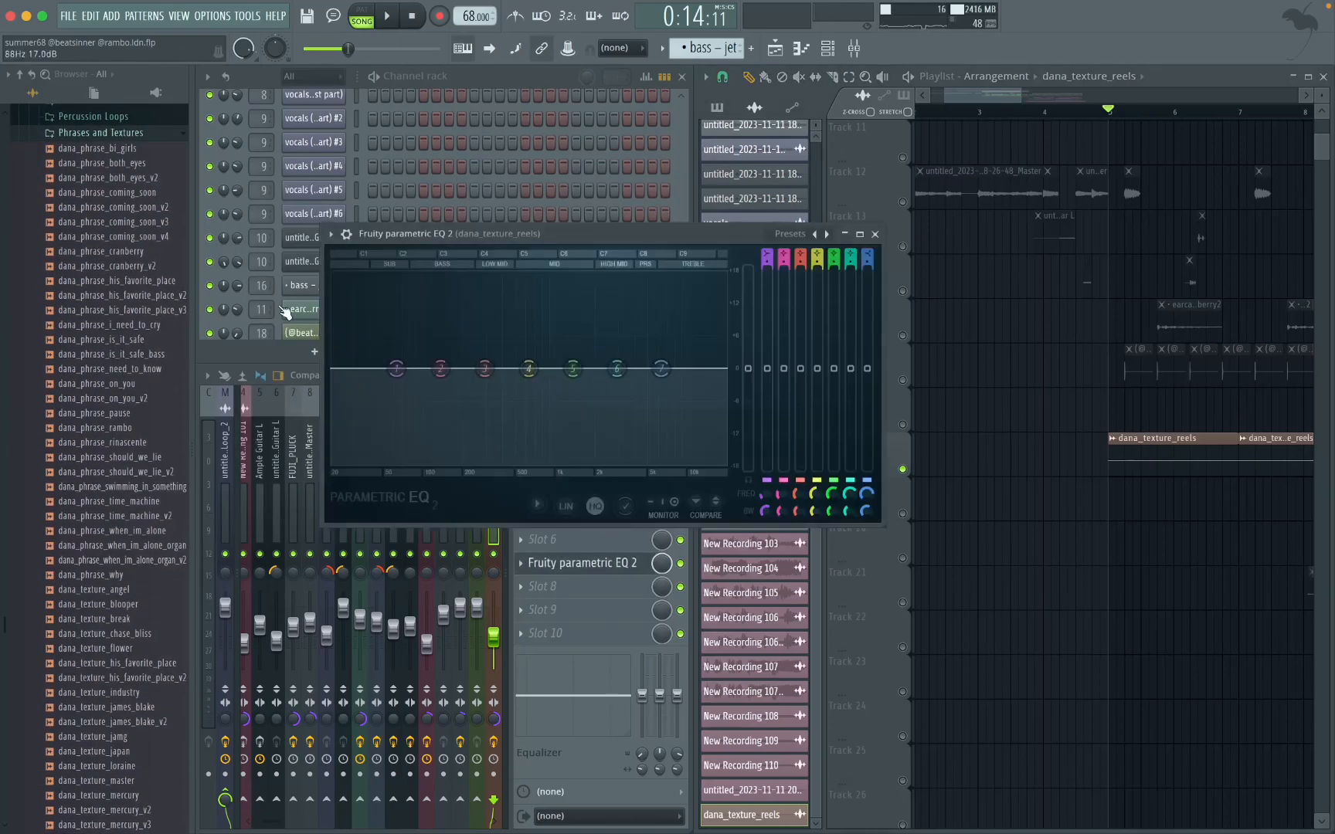
click(881, 230)
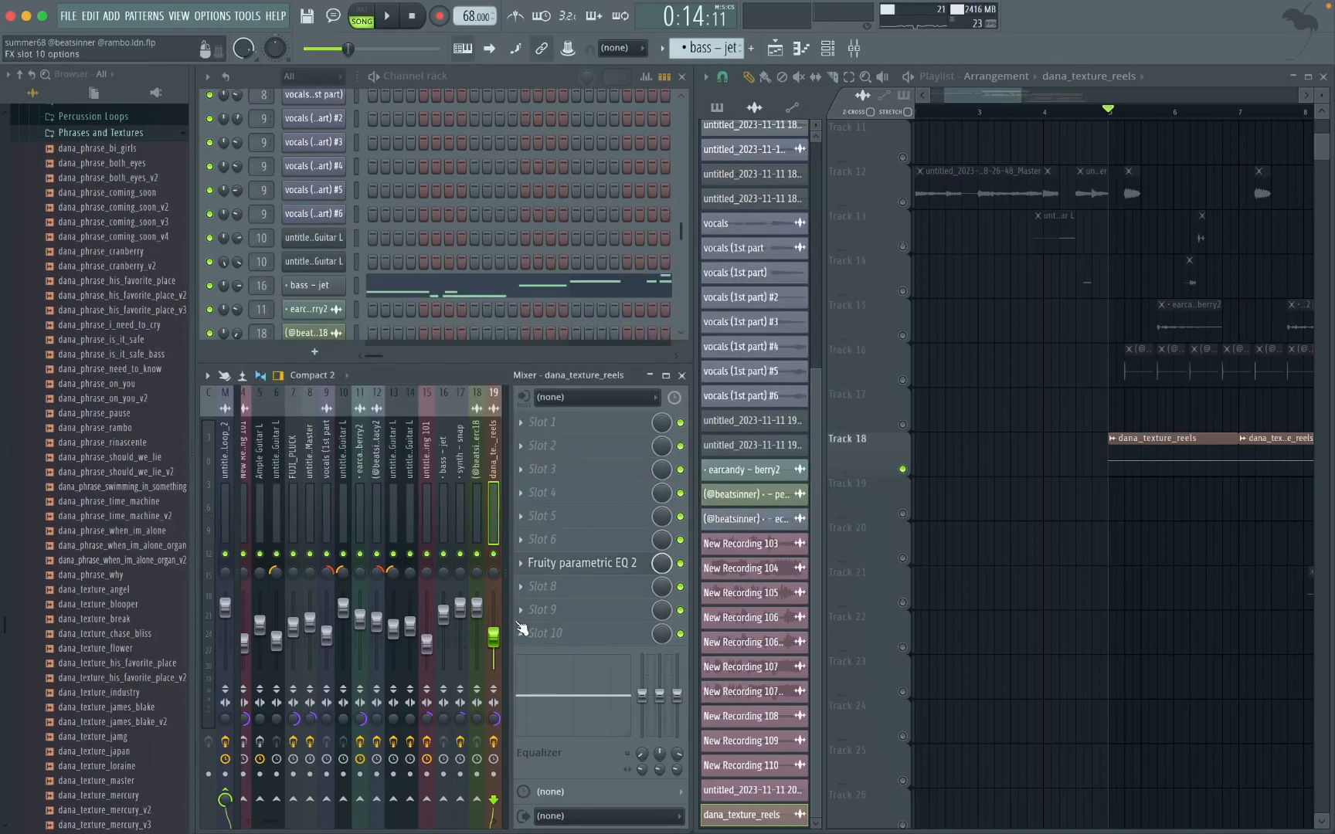
Step: Isolate Track 21 and play its New Recording 101 clip from partway through bar 8
scroll(1095, 463, down, 4)
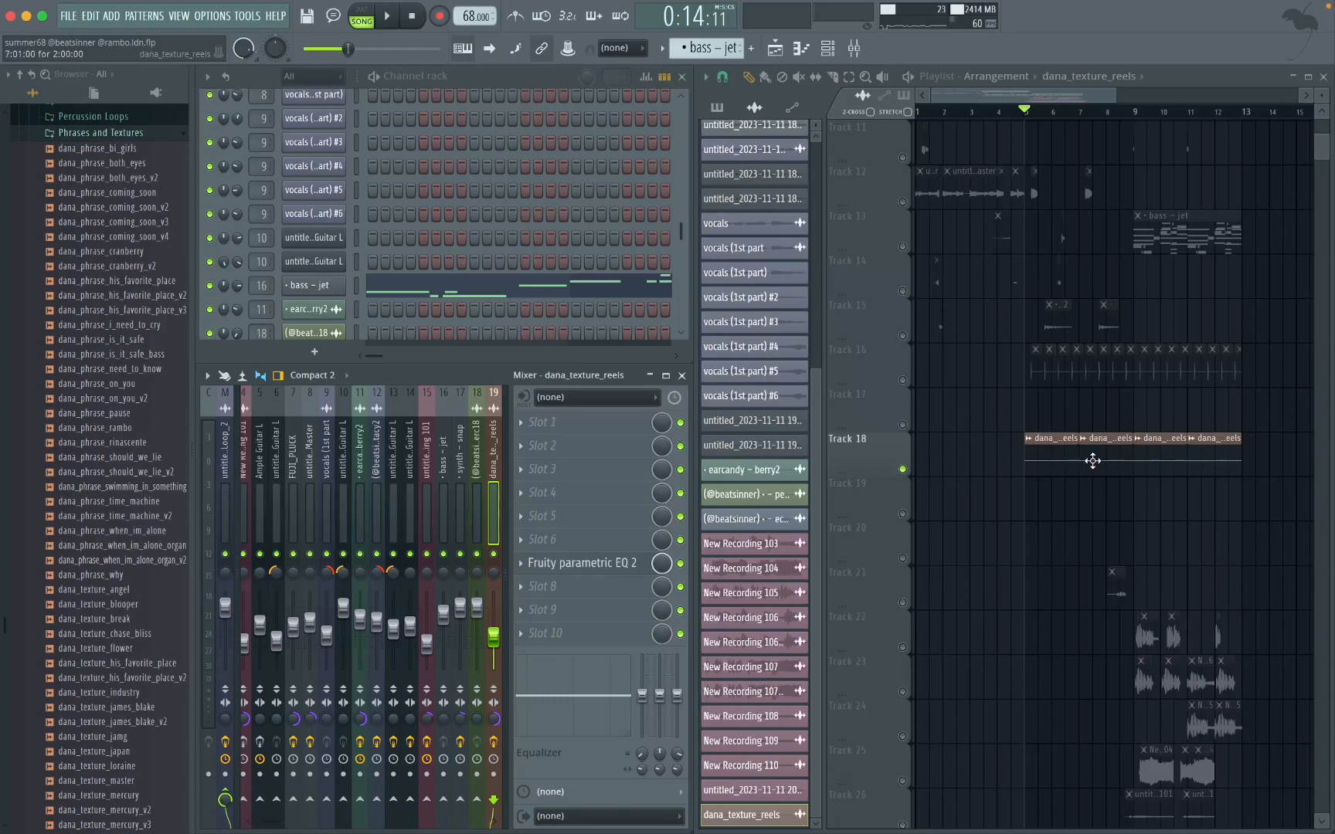
scroll(1092, 461, up, 2)
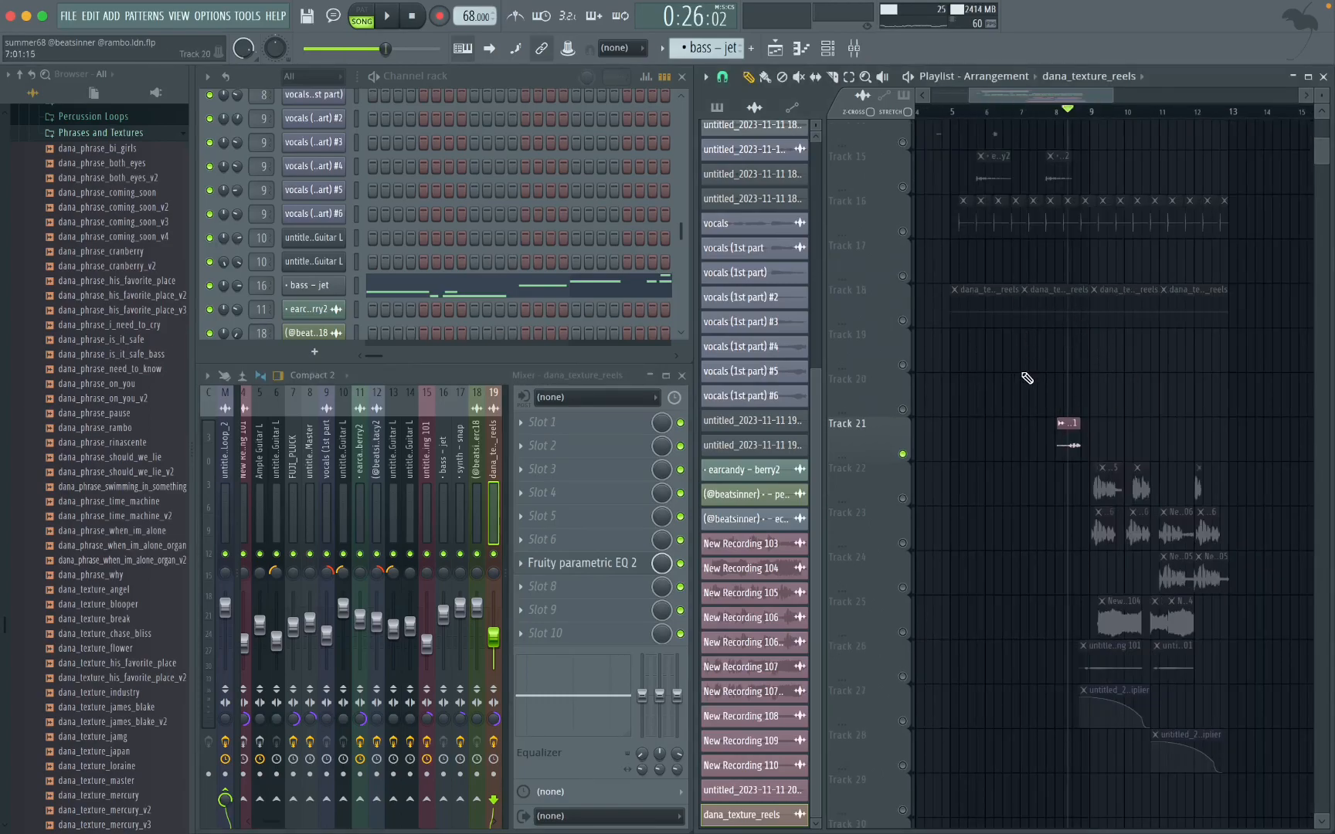
scroll(1074, 448, up, 2)
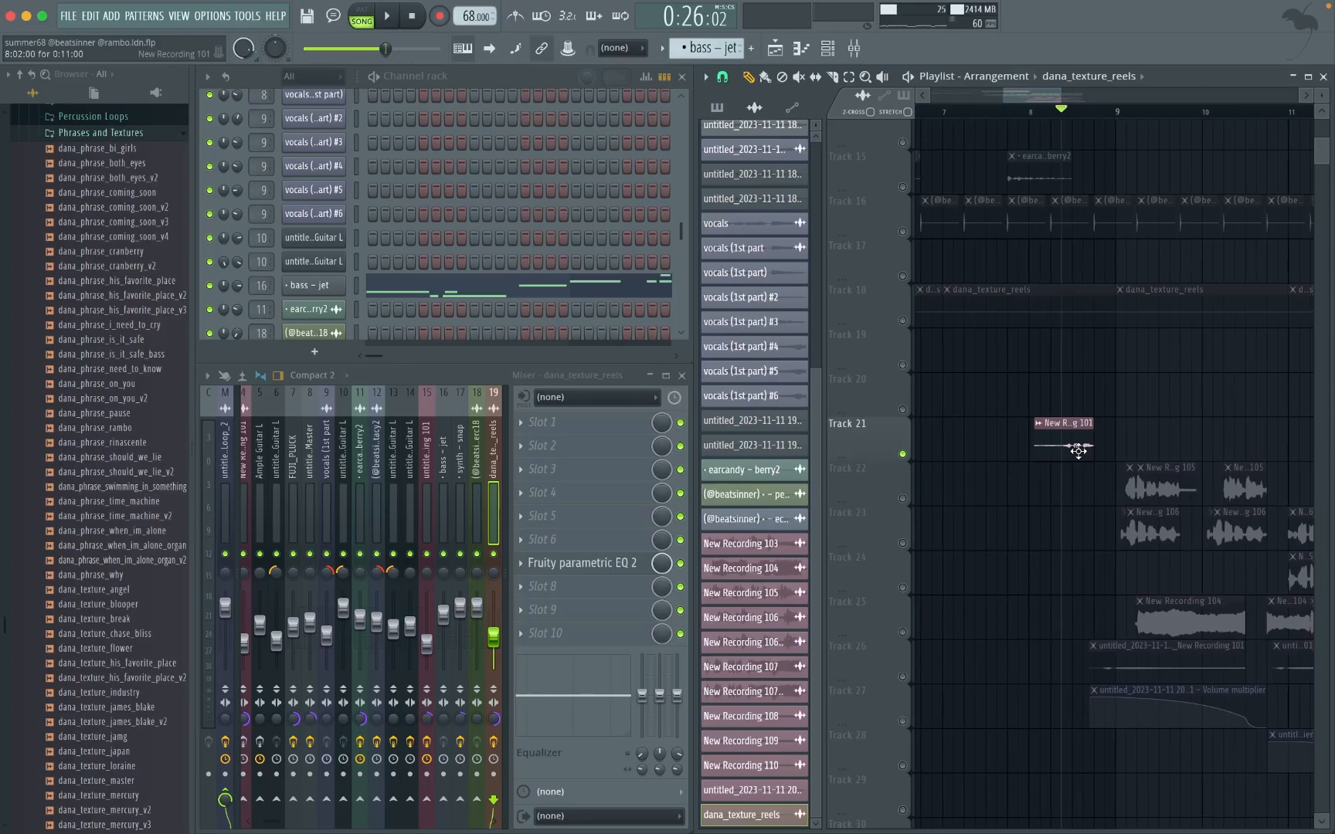
scroll(1114, 459, up, 1)
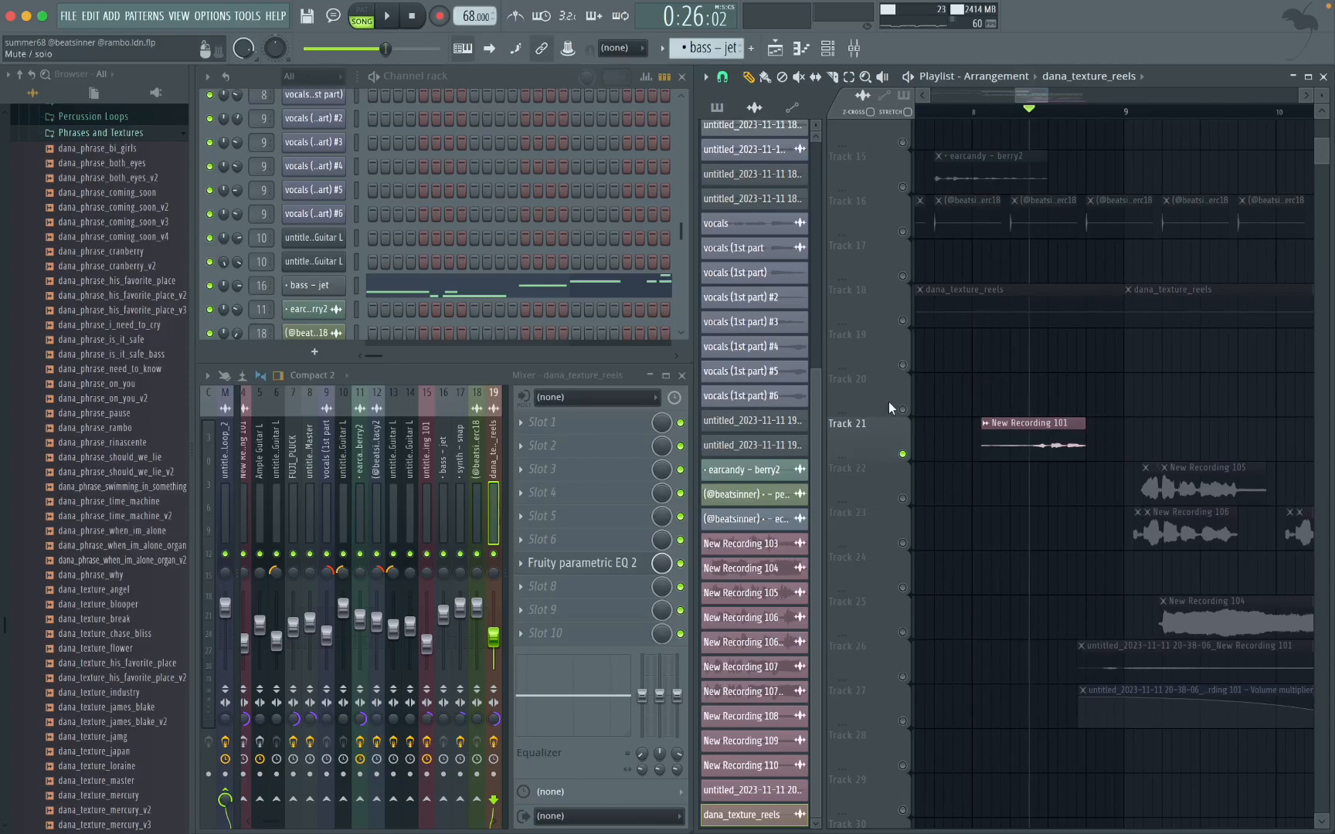
key(space)
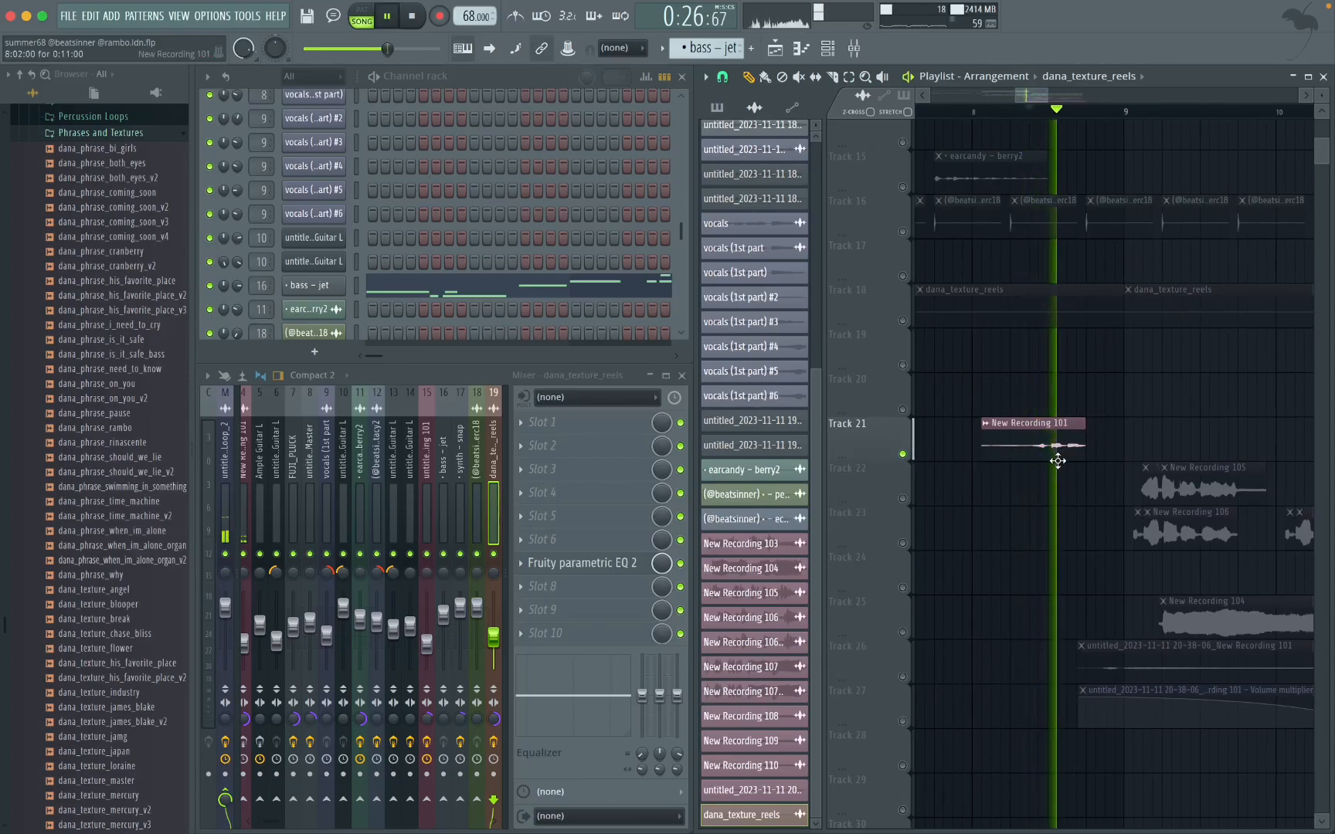
key(space)
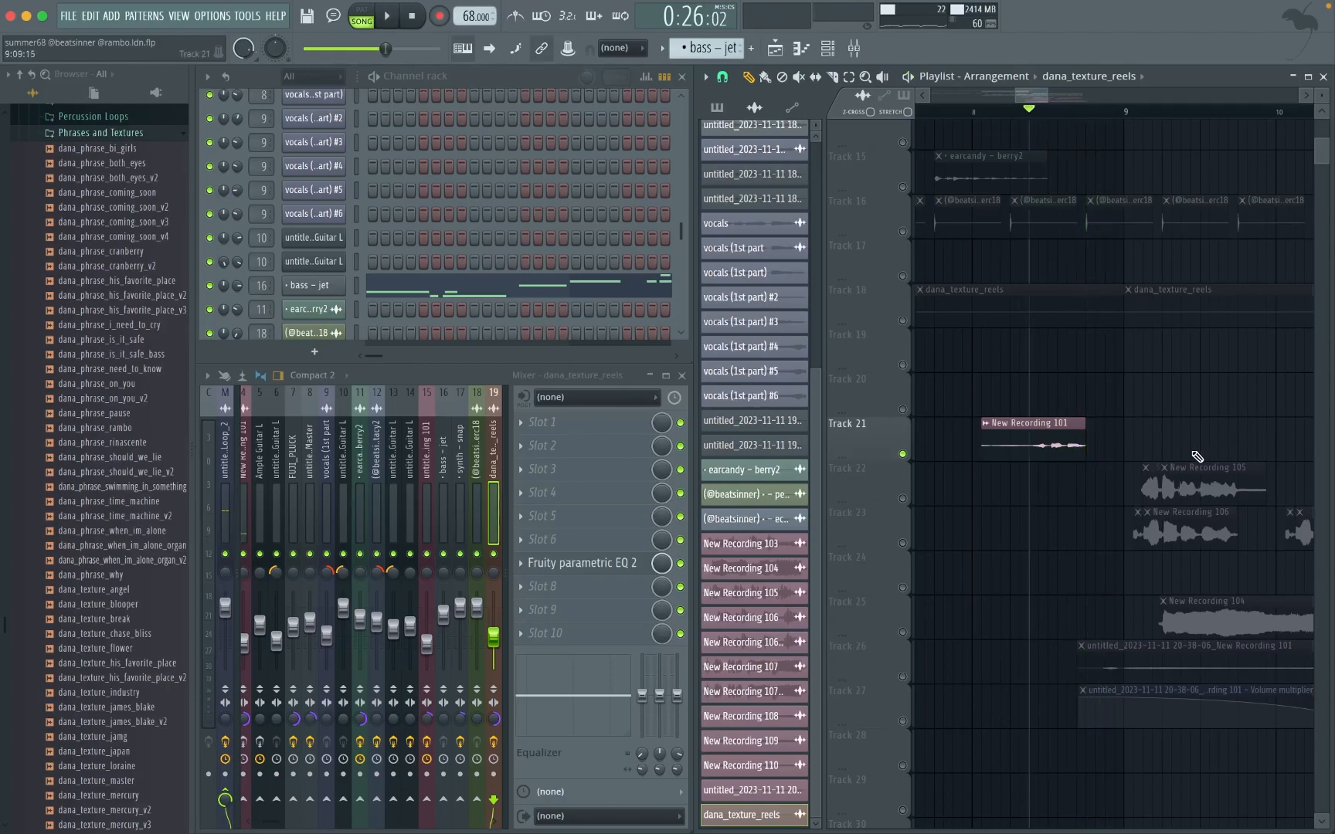
Step: Look up the Voice Memos app in the system launcher, followed by a search for "air"
key(alt+space)
text(voi)
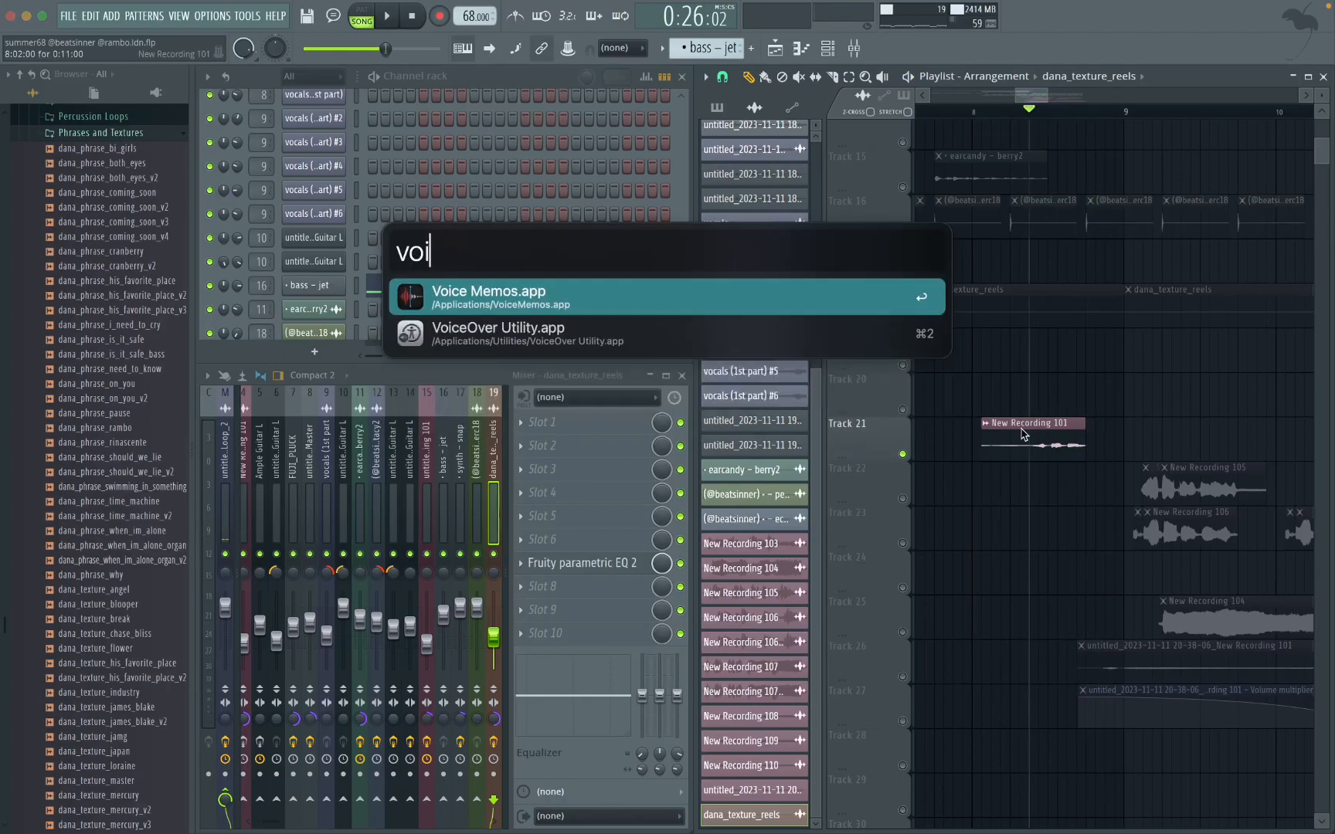
key(BackSpace)
key(BackSpace)
key(BackSpace)
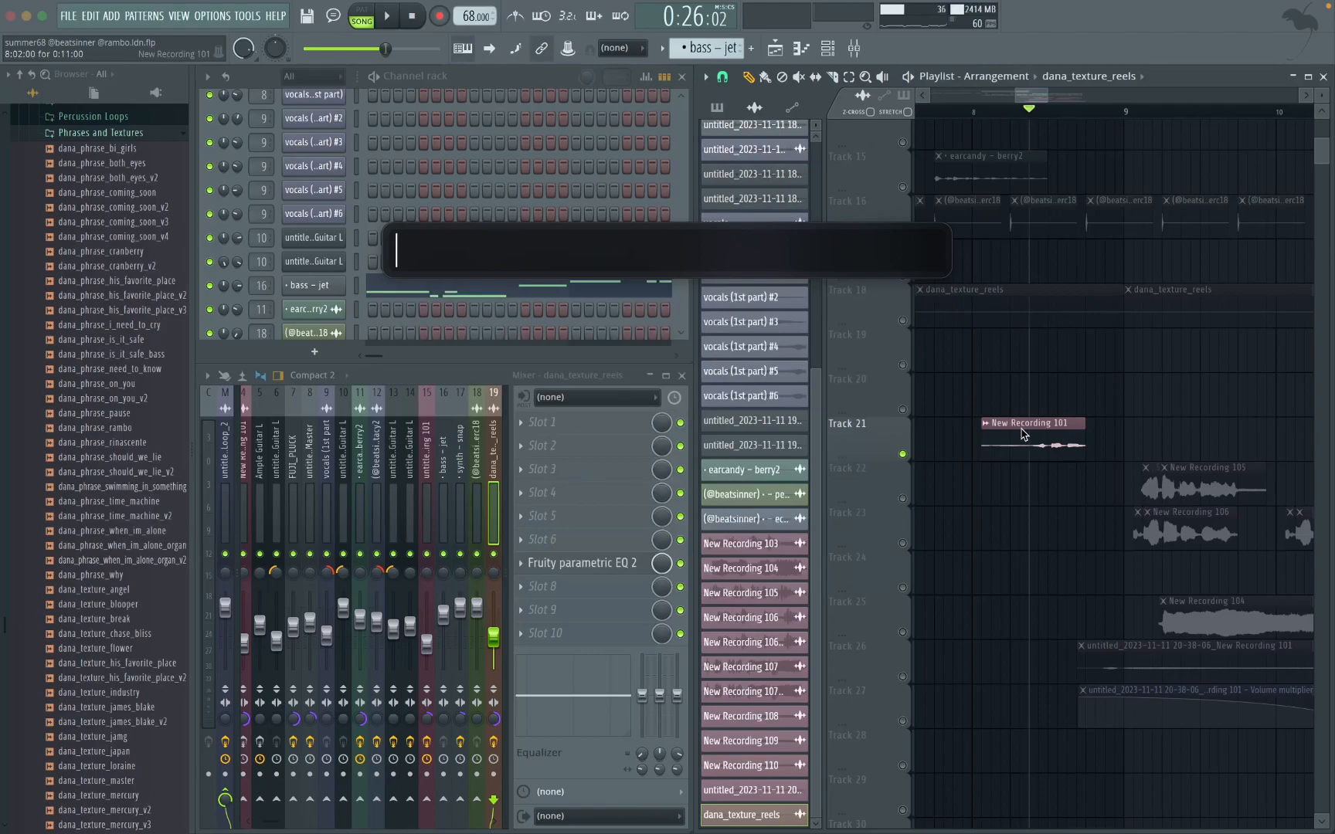
text(biga)
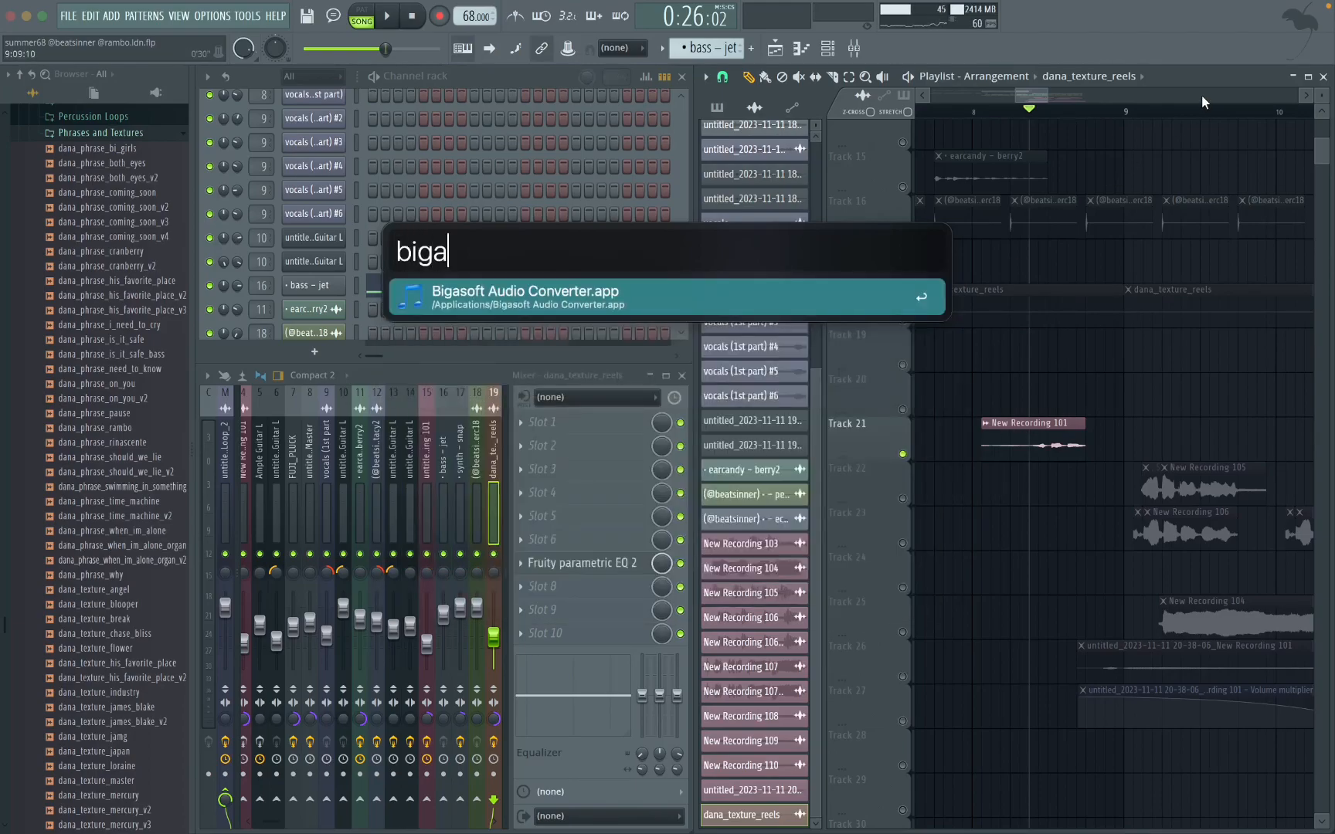
Step: Open Bigasoft Audio Converter, view its output profile setting and close the converter
click(581, 302)
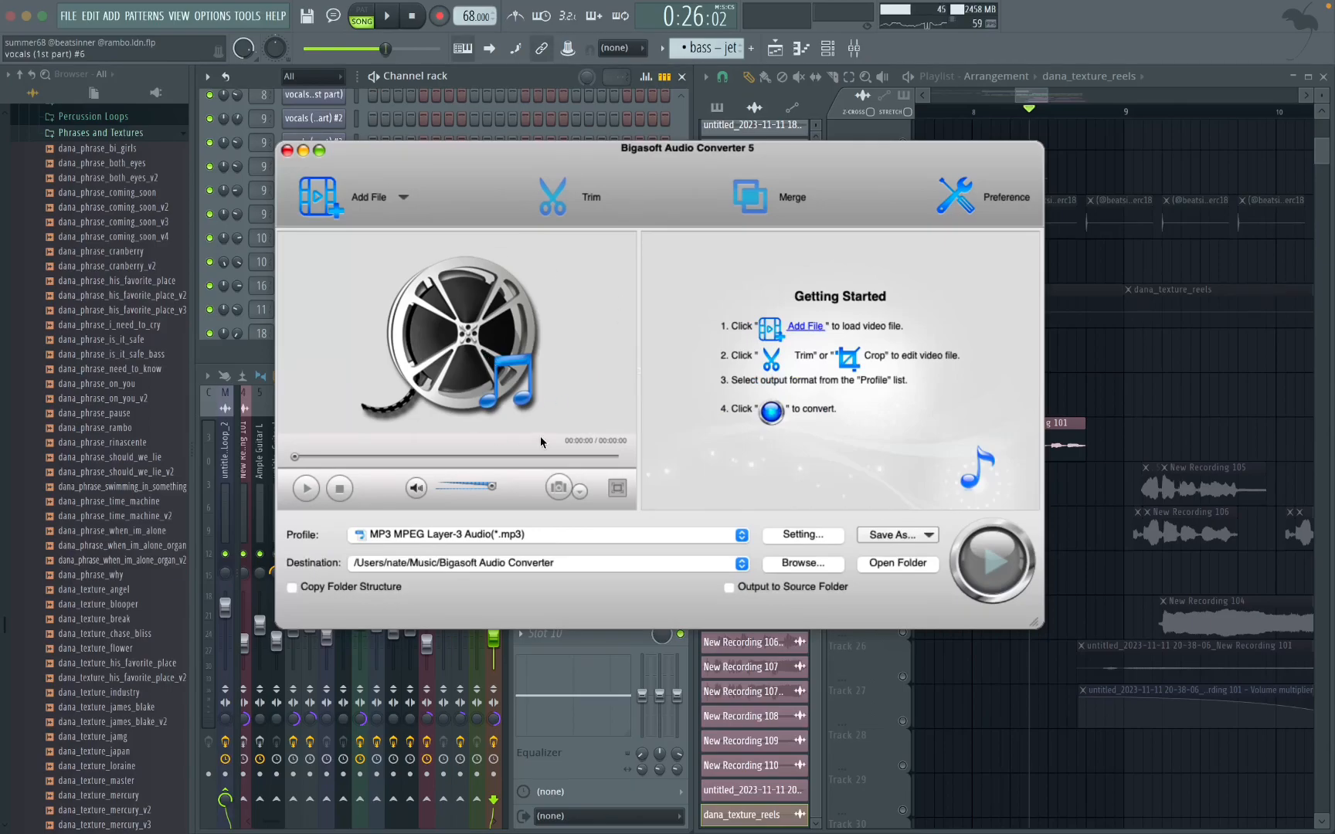
click(520, 535)
click(690, 516)
click(287, 151)
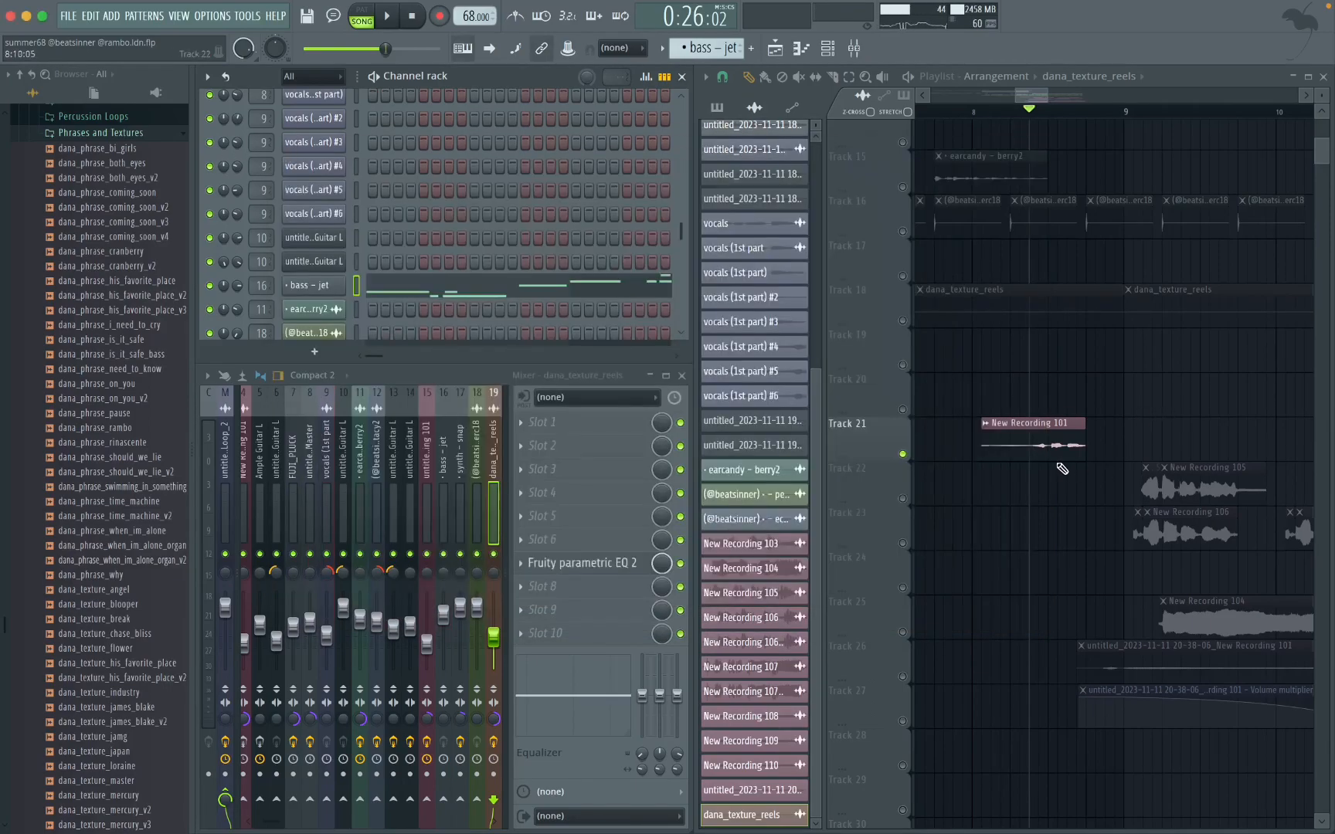
Step: Look over the playlist arrangement from the earlier instrument layers down to the vocal recordings on Tracks 21 to 33
scroll(1057, 467, down, 2)
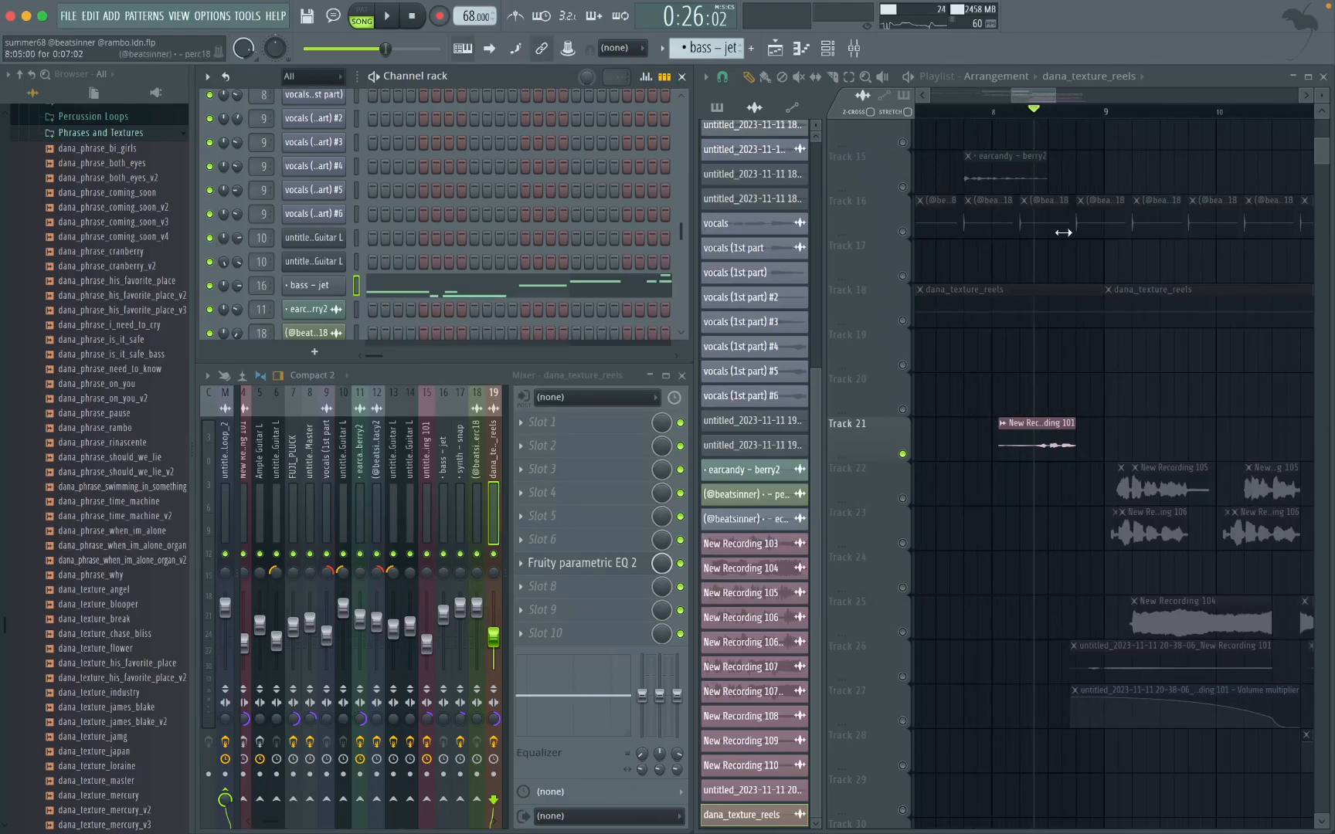
scroll(1070, 416, down, 5)
scroll(1093, 458, up, 6)
scroll(1092, 460, down, 2)
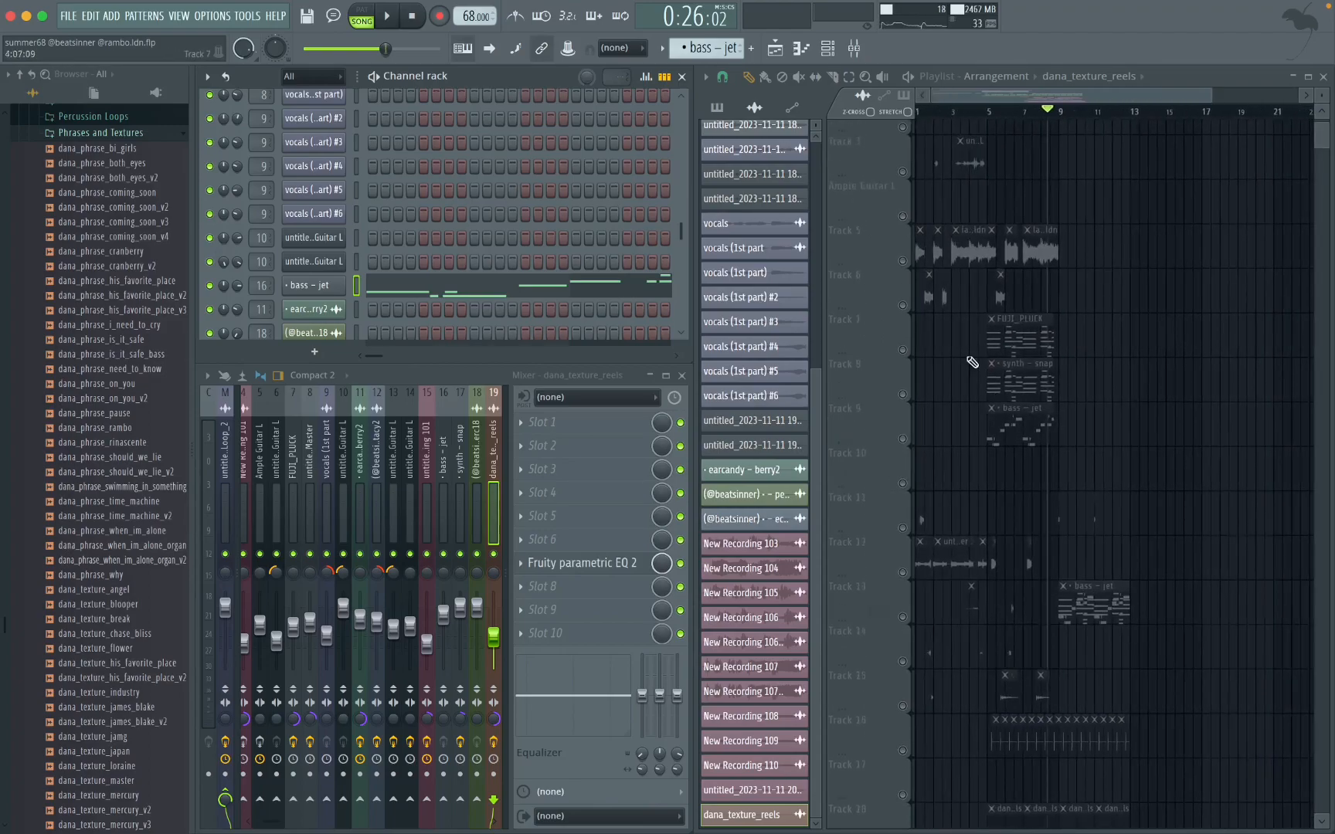
scroll(1050, 596, down, 9)
scroll(1095, 381, up, 5)
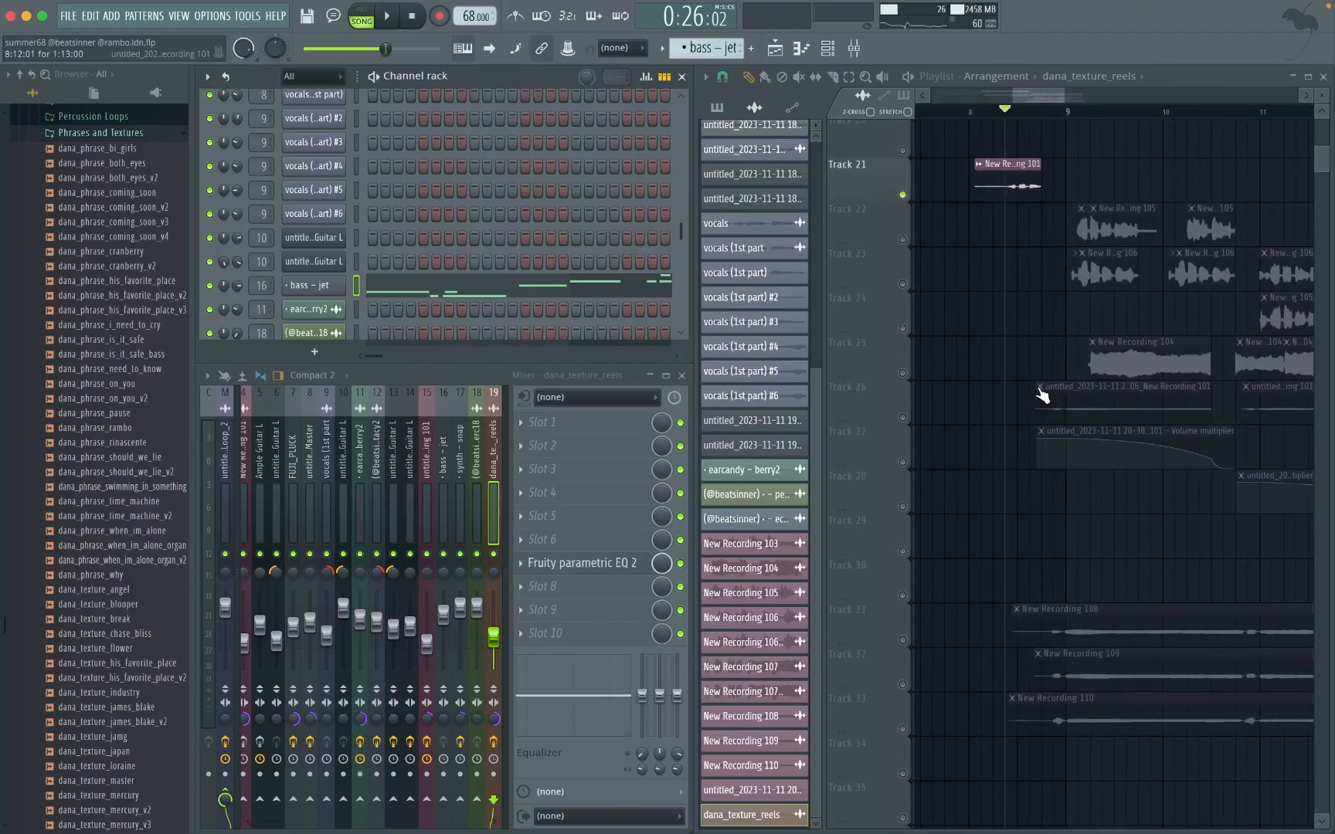
scroll(1082, 317, up, 3)
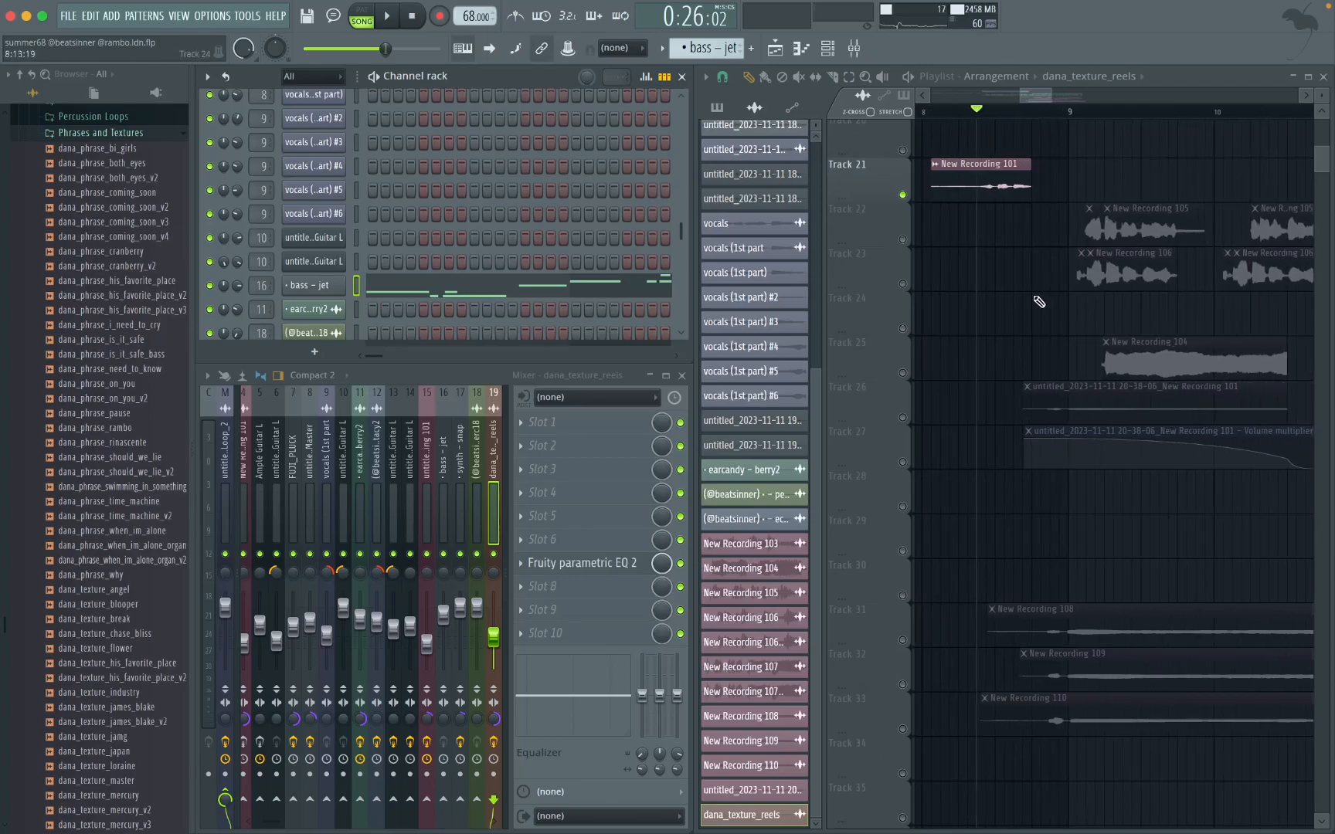
scroll(1043, 298, up, 3)
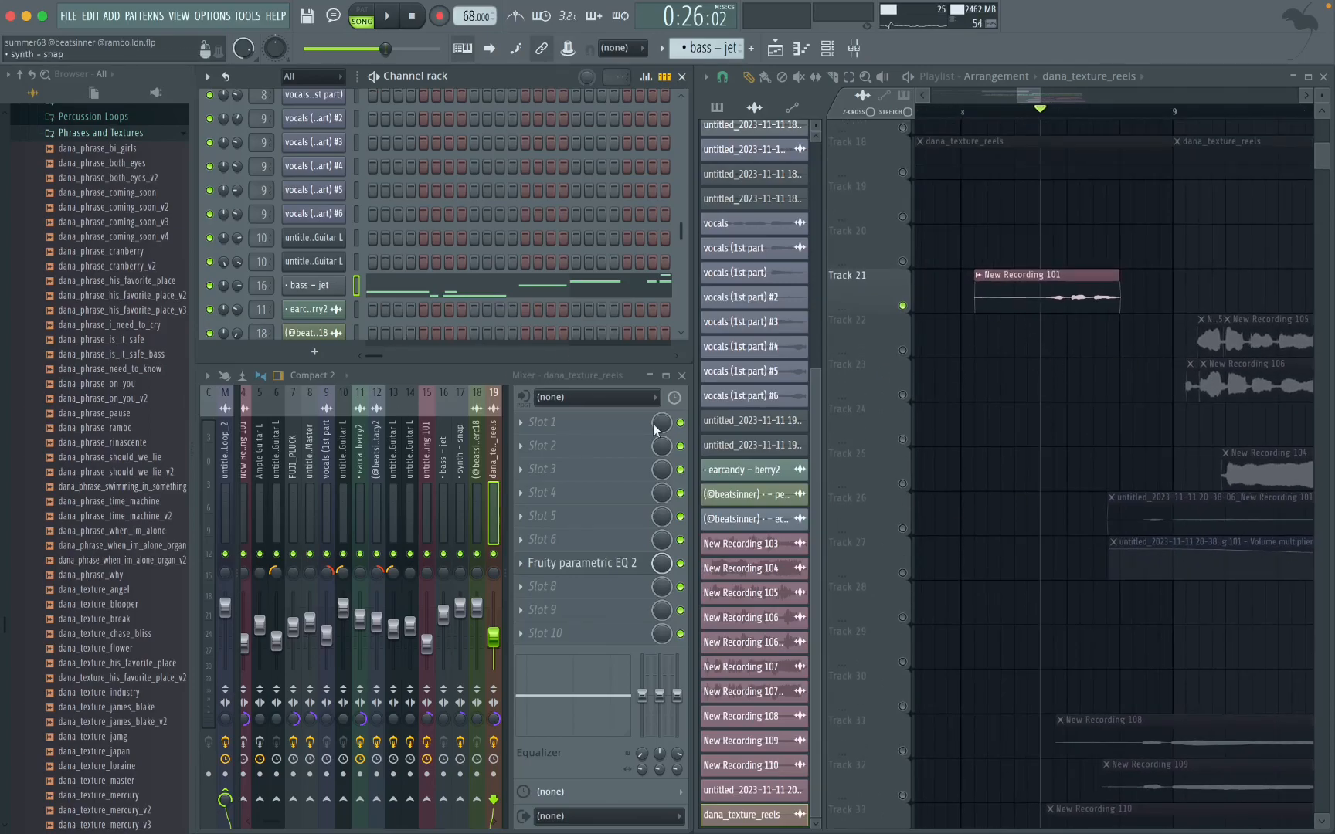
Step: Open the New Recording 101 clip's channel and review the Auto-Tune Artist and Goyo effects on its mixer track
double_click(1078, 300)
click(721, 193)
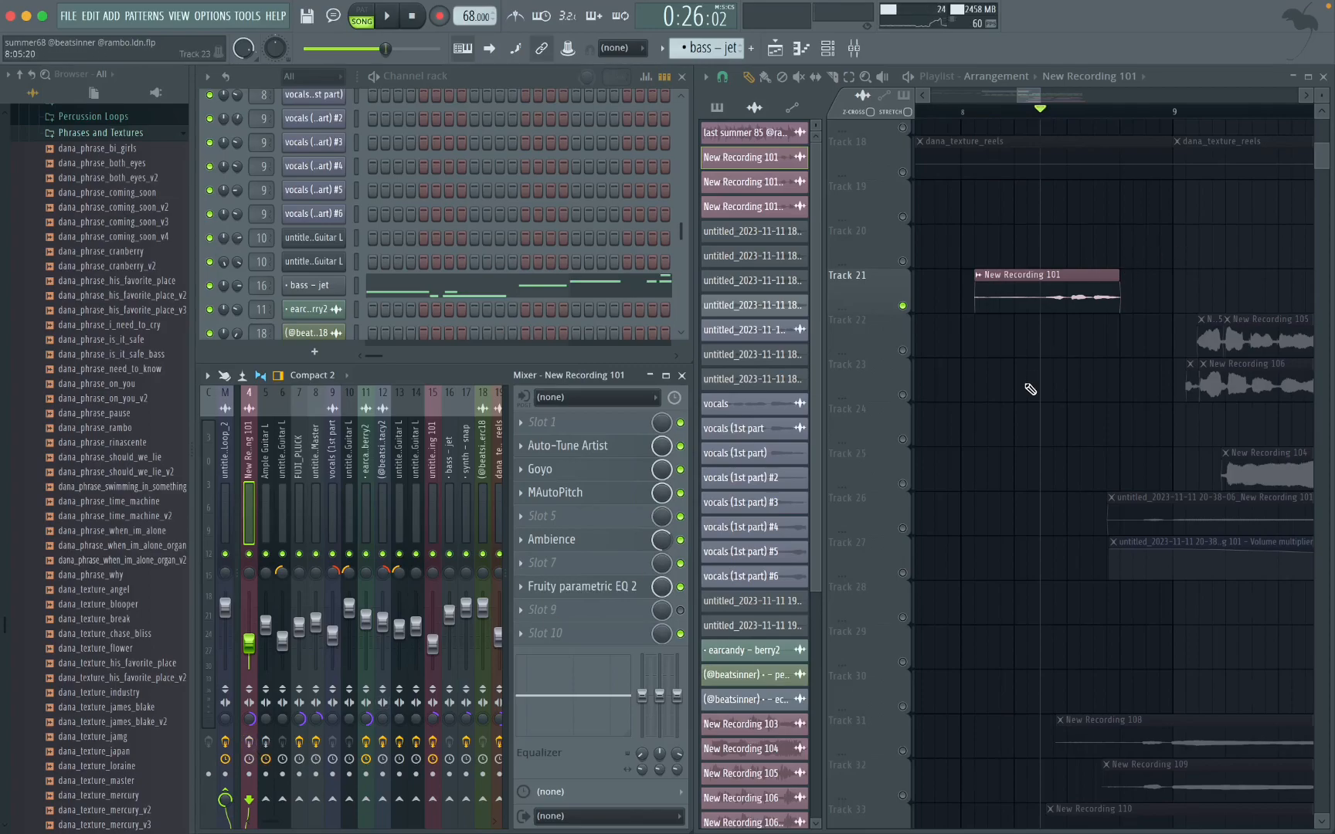
click(574, 445)
click(840, 106)
click(557, 469)
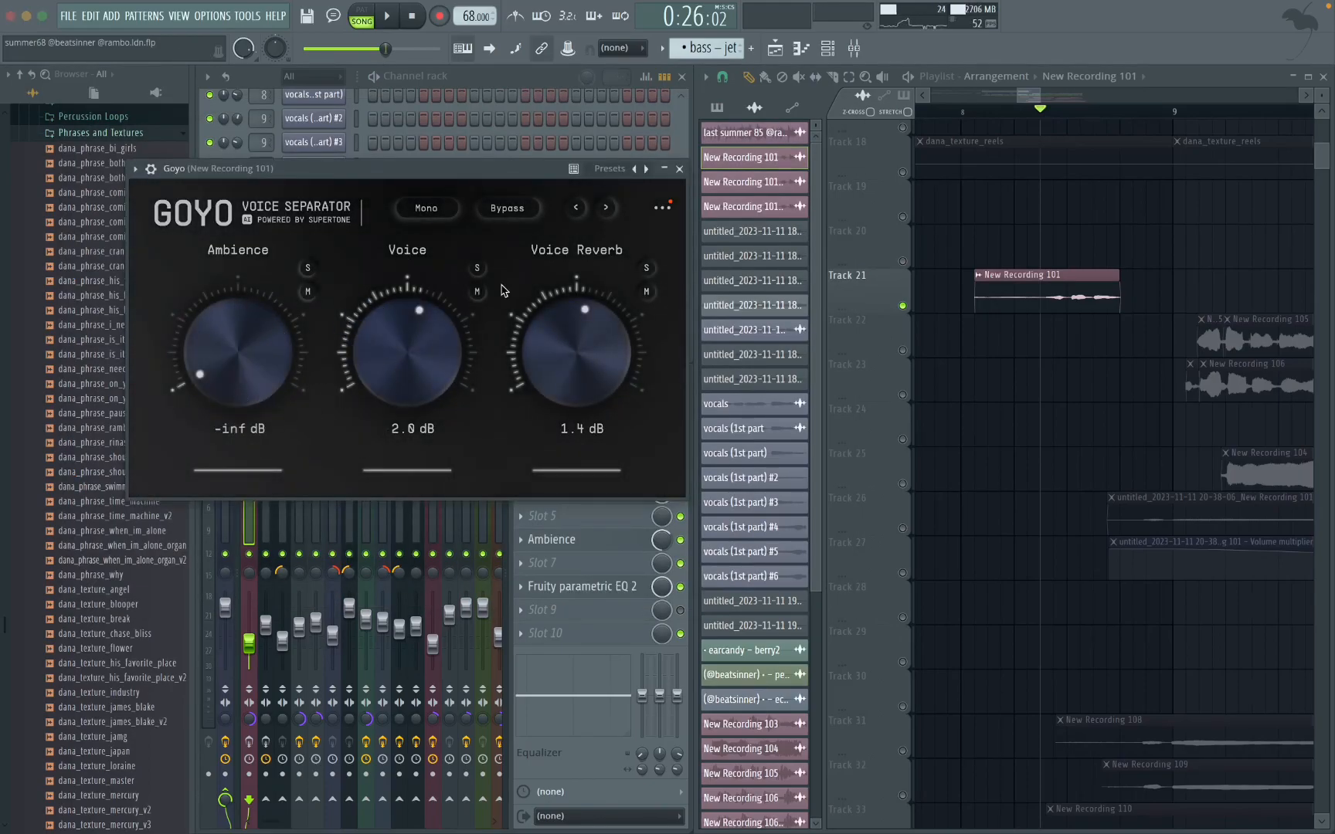
click(679, 169)
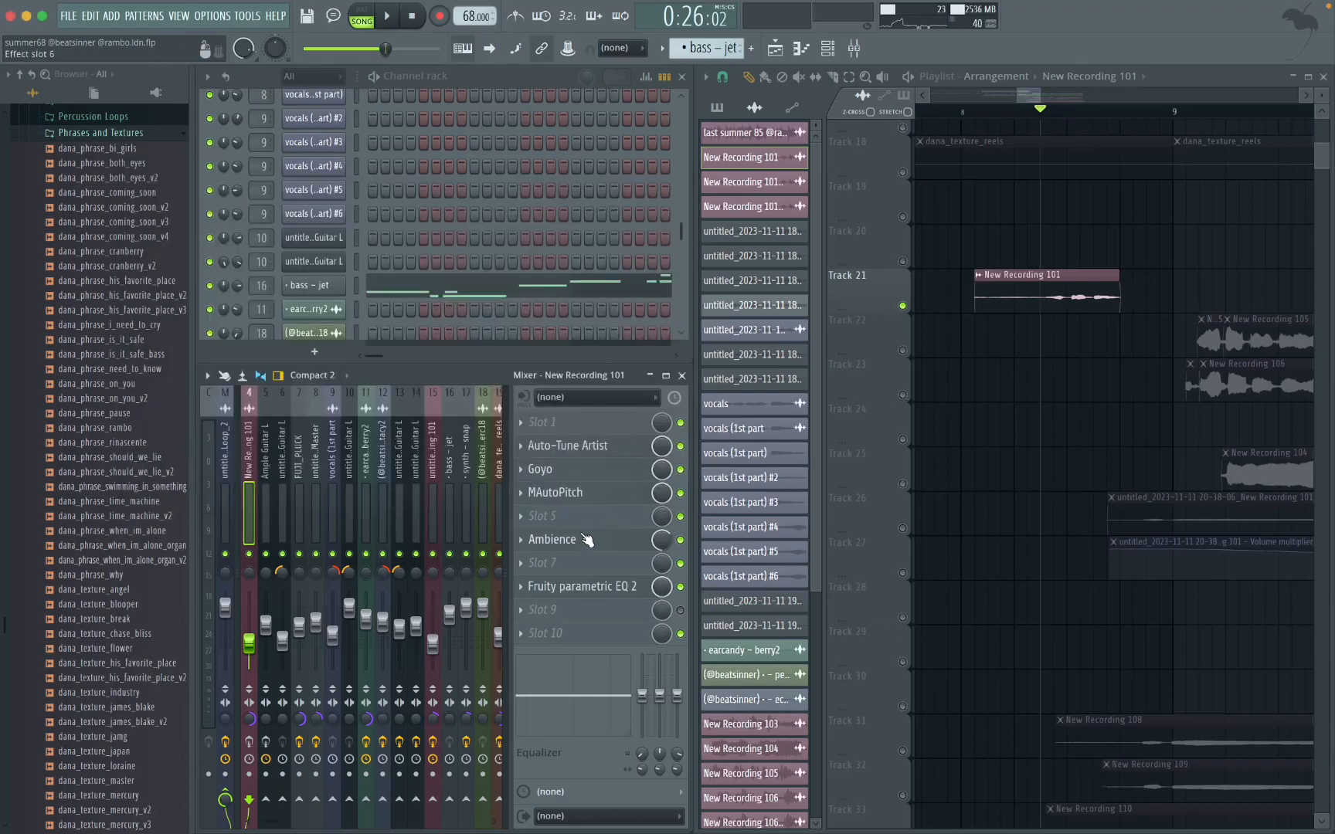
Step: Review the MAutoPitch, Ambience and Fruity parametric EQ 2 settings on the New Recording 101 mixer track
click(571, 499)
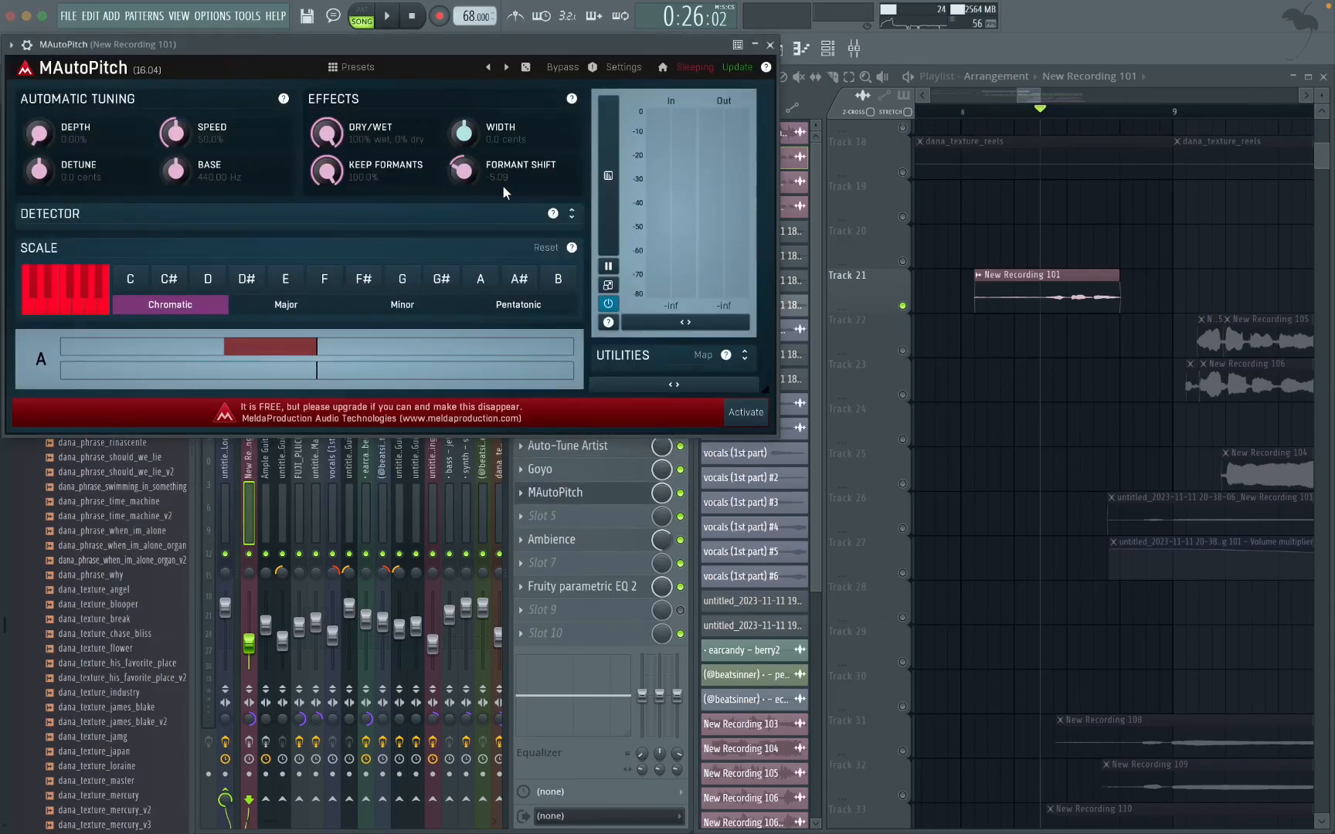
click(770, 45)
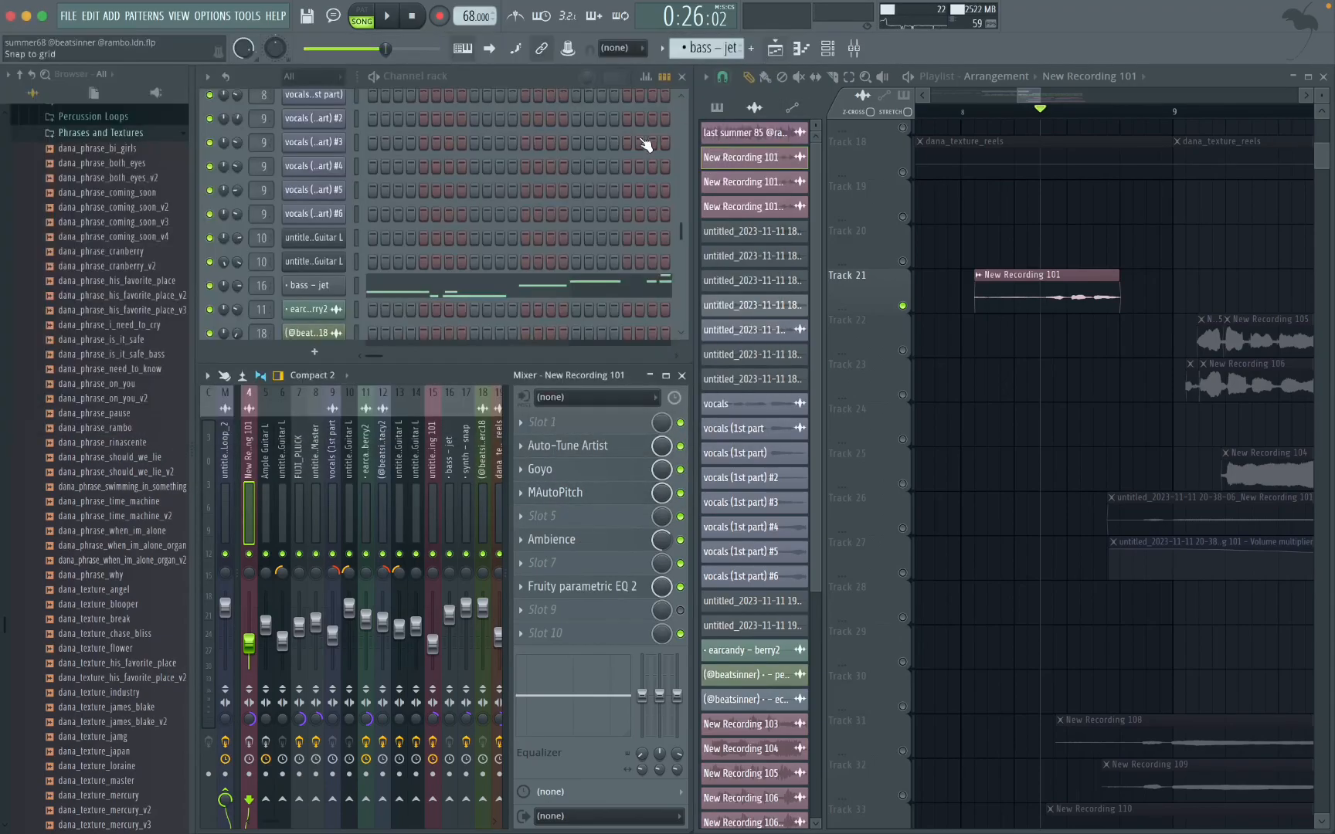
click(587, 543)
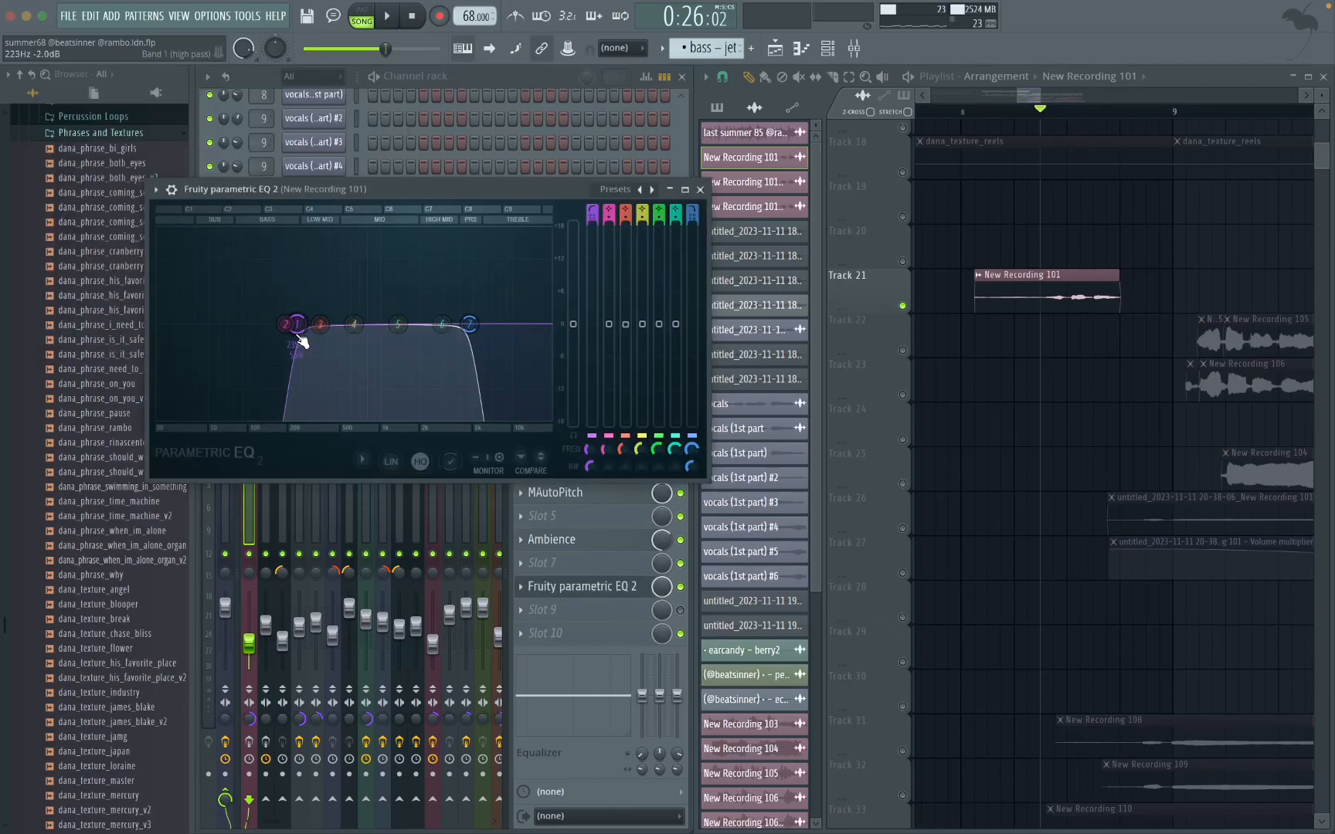
click(701, 188)
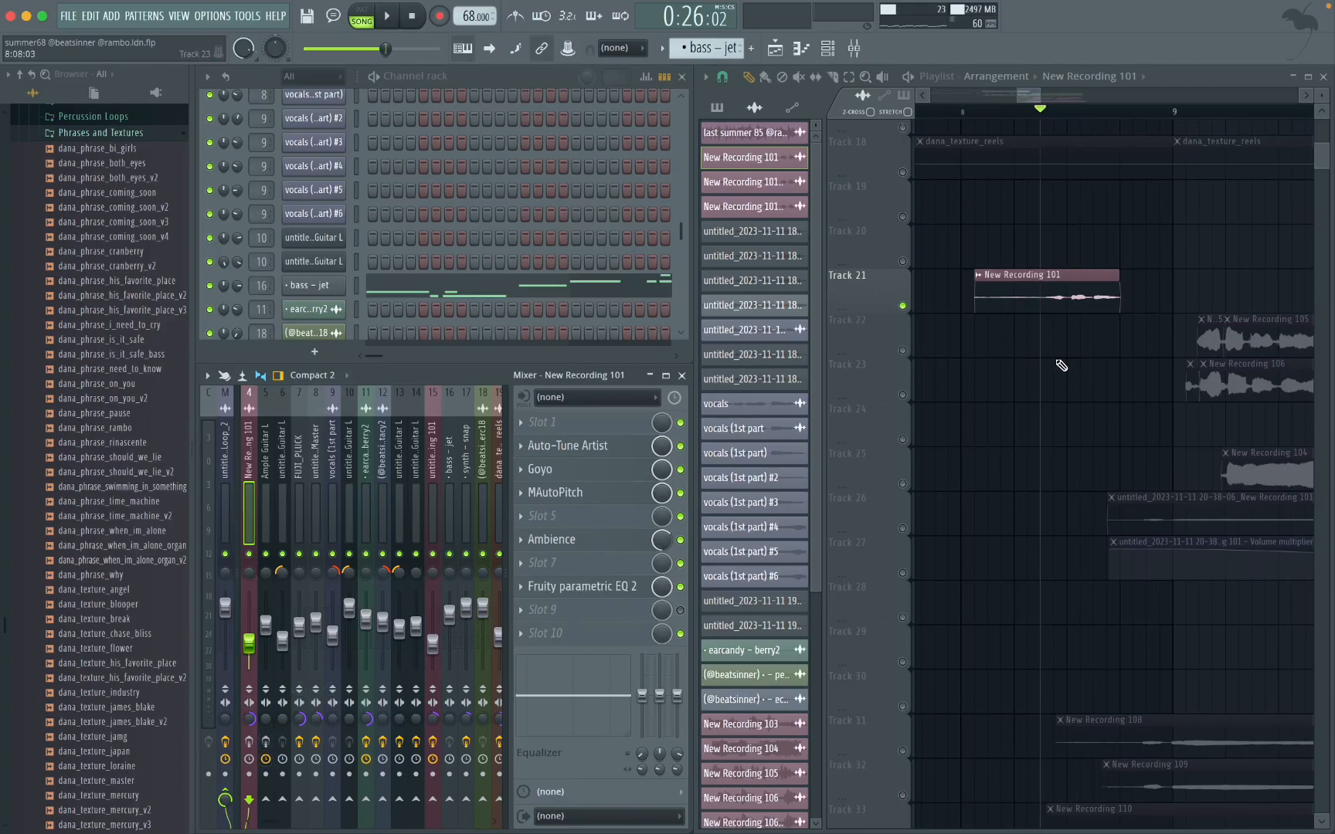
scroll(1161, 335, down, 3)
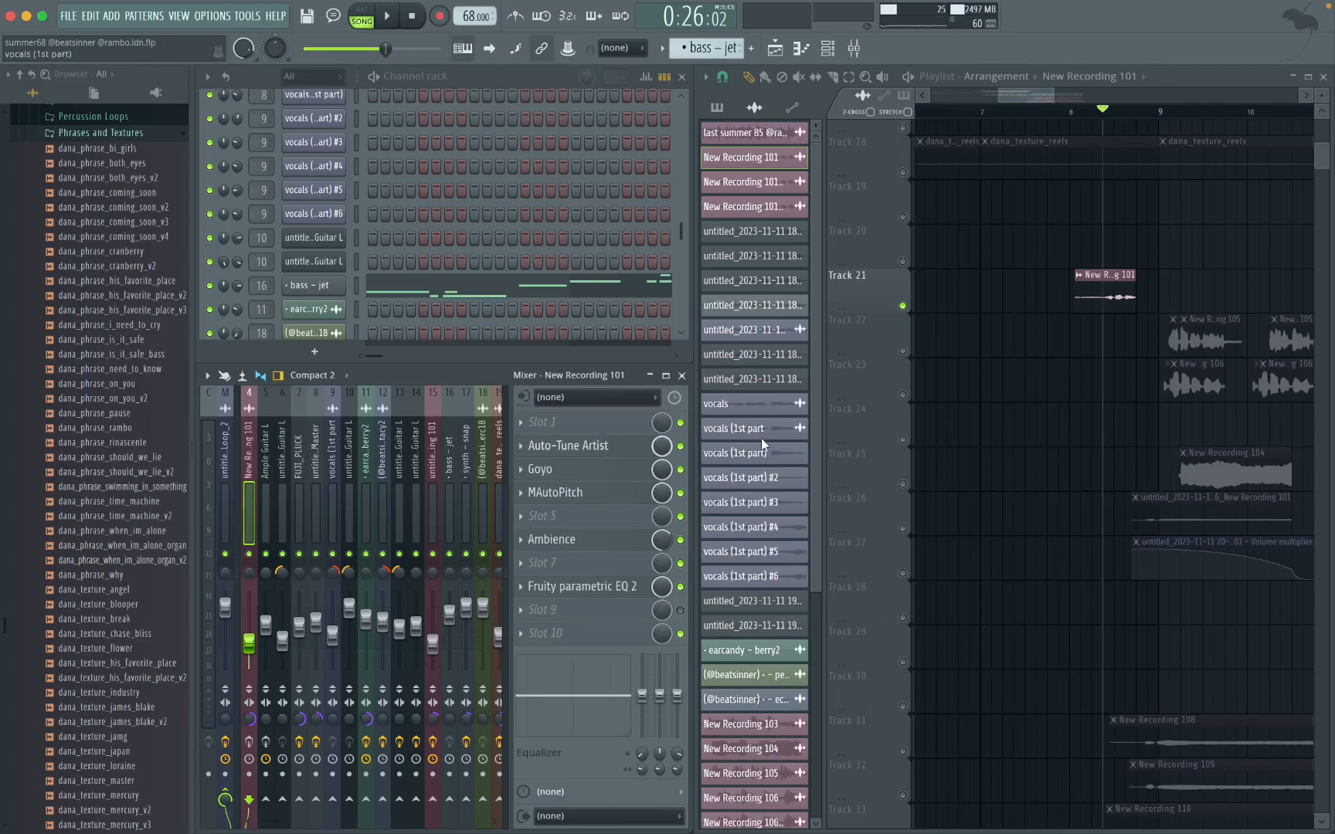
scroll(1137, 382, up, 3)
scroll(1132, 380, down, 4)
scroll(1130, 379, right, 3)
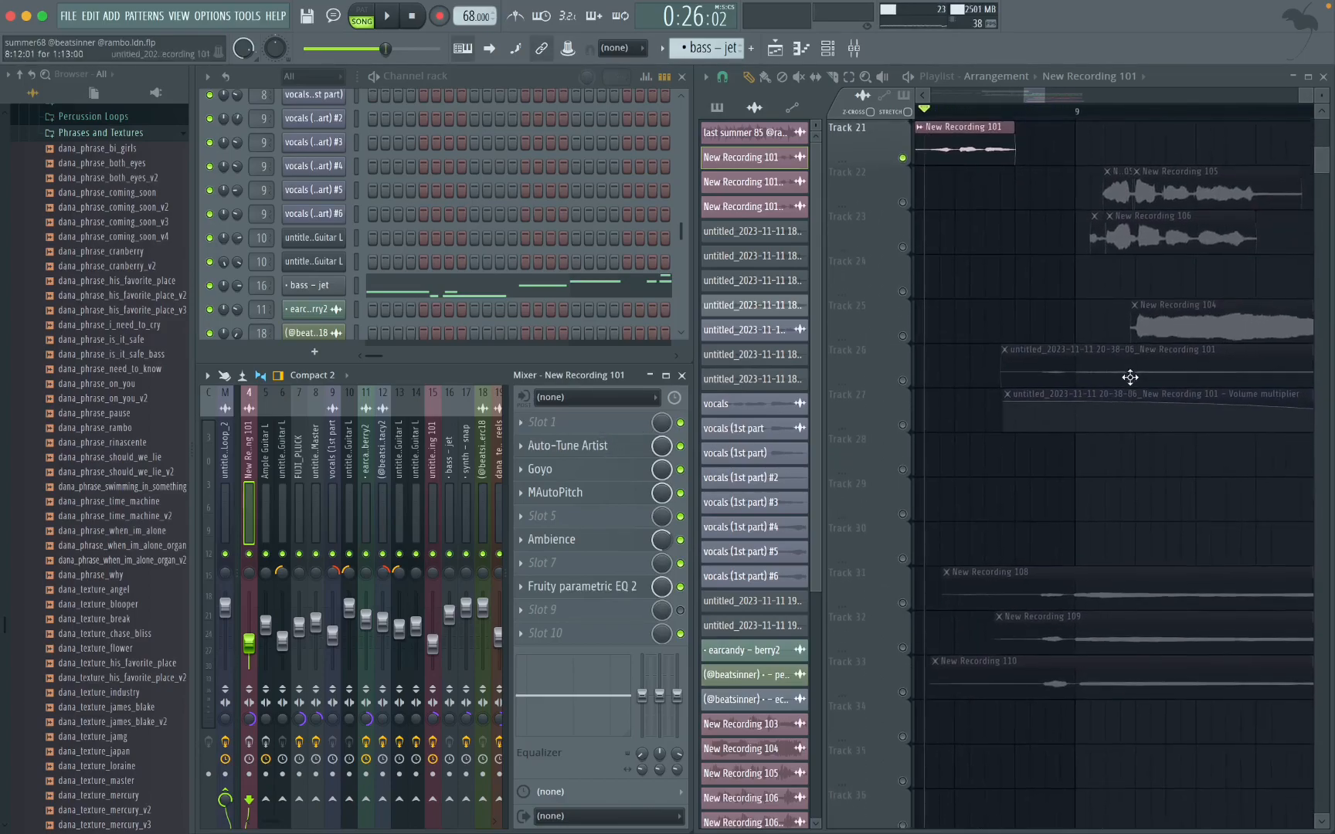
scroll(1039, 432, left, 3)
scroll(1113, 414, right, 3)
scroll(1119, 413, down, 2)
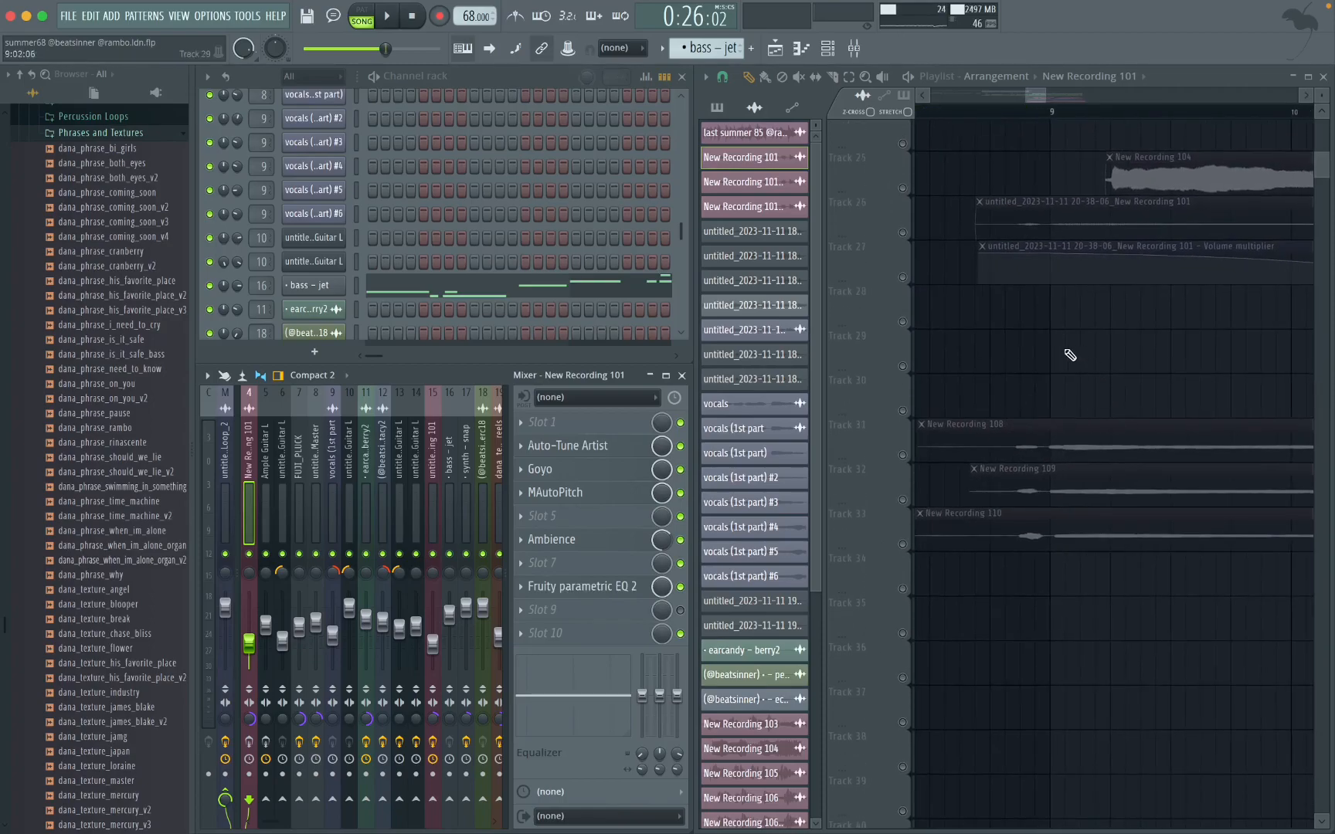
scroll(1135, 358, up, 2)
click(905, 298)
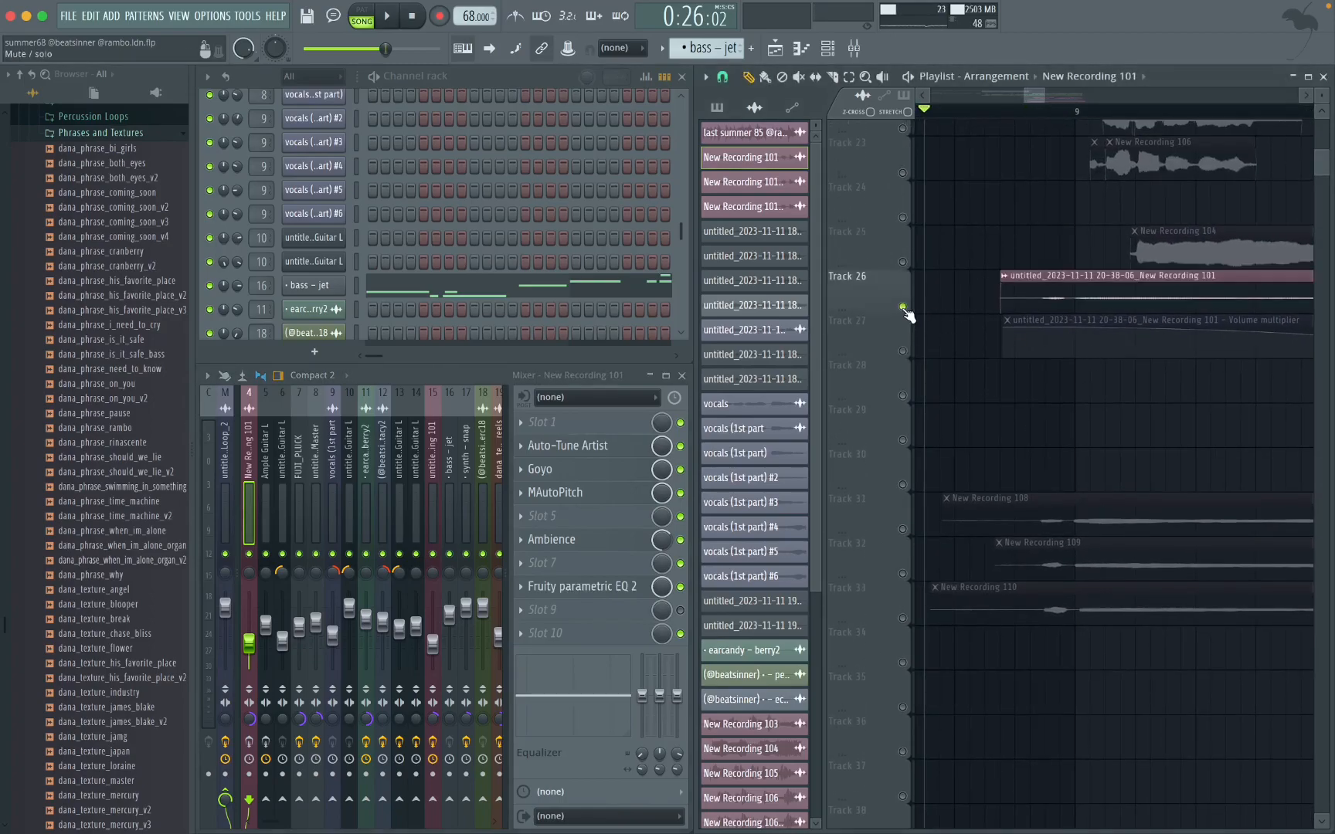
scroll(1051, 309, up, 3)
double_click(1054, 298)
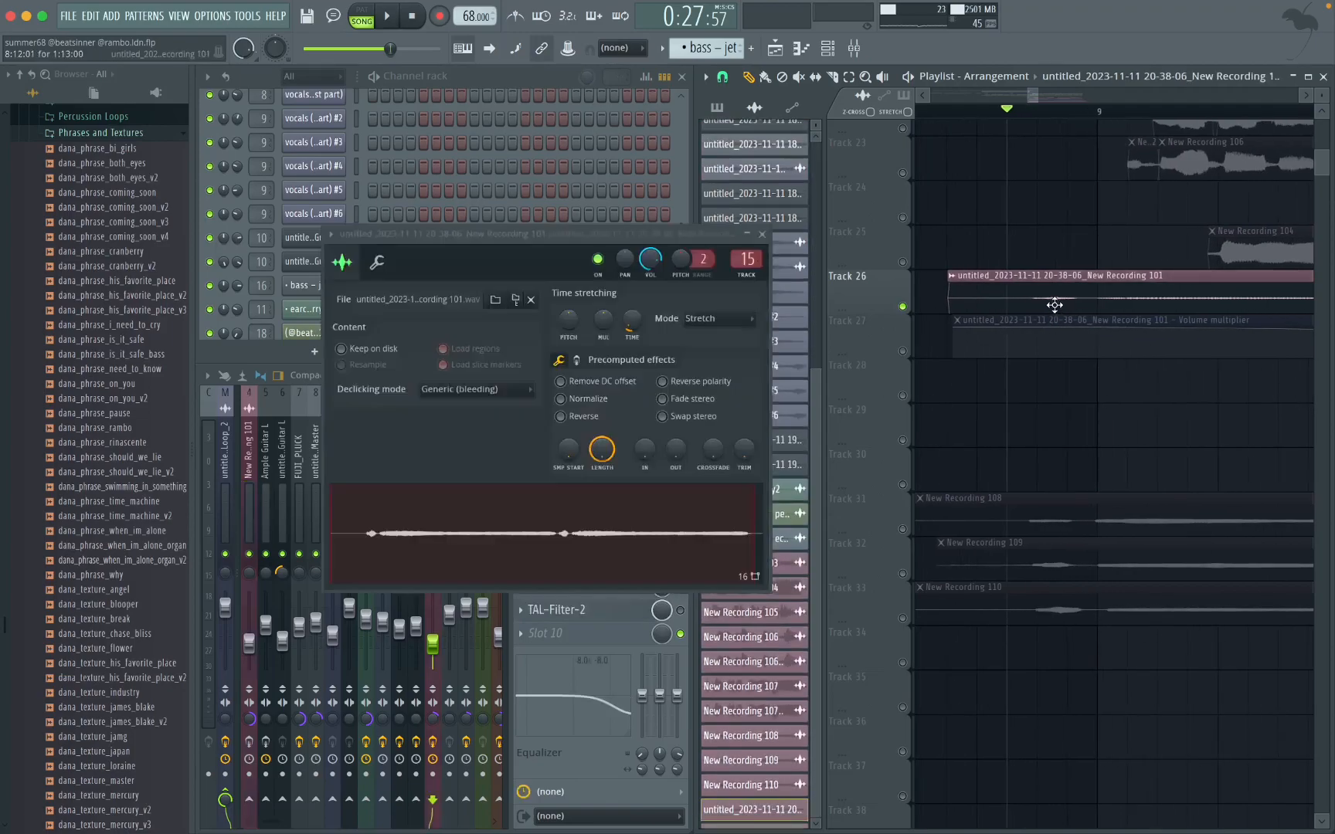
click(762, 233)
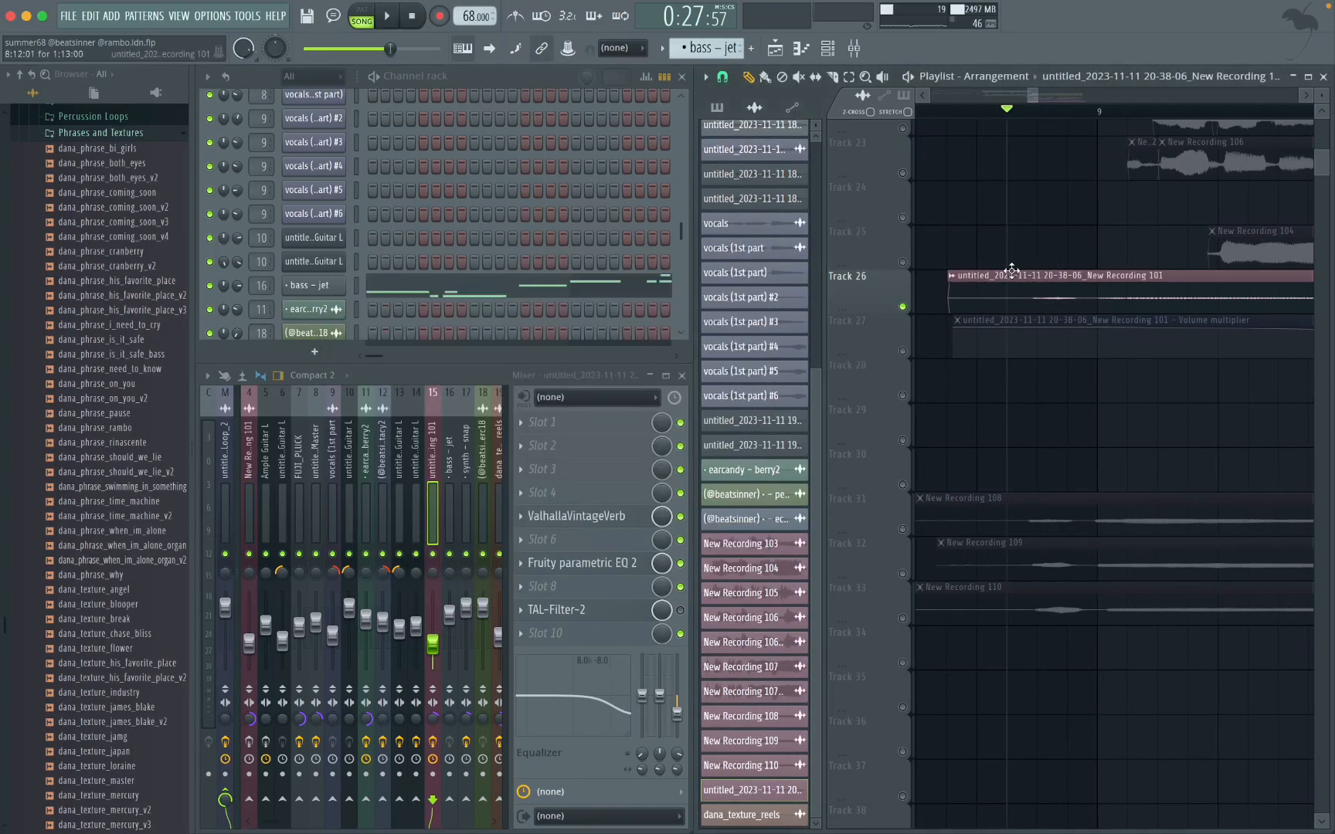
Step: Play the Track 26 recording and unmute the Volume multiplier automation on Track 27 during playback
scroll(1034, 302, down, 3)
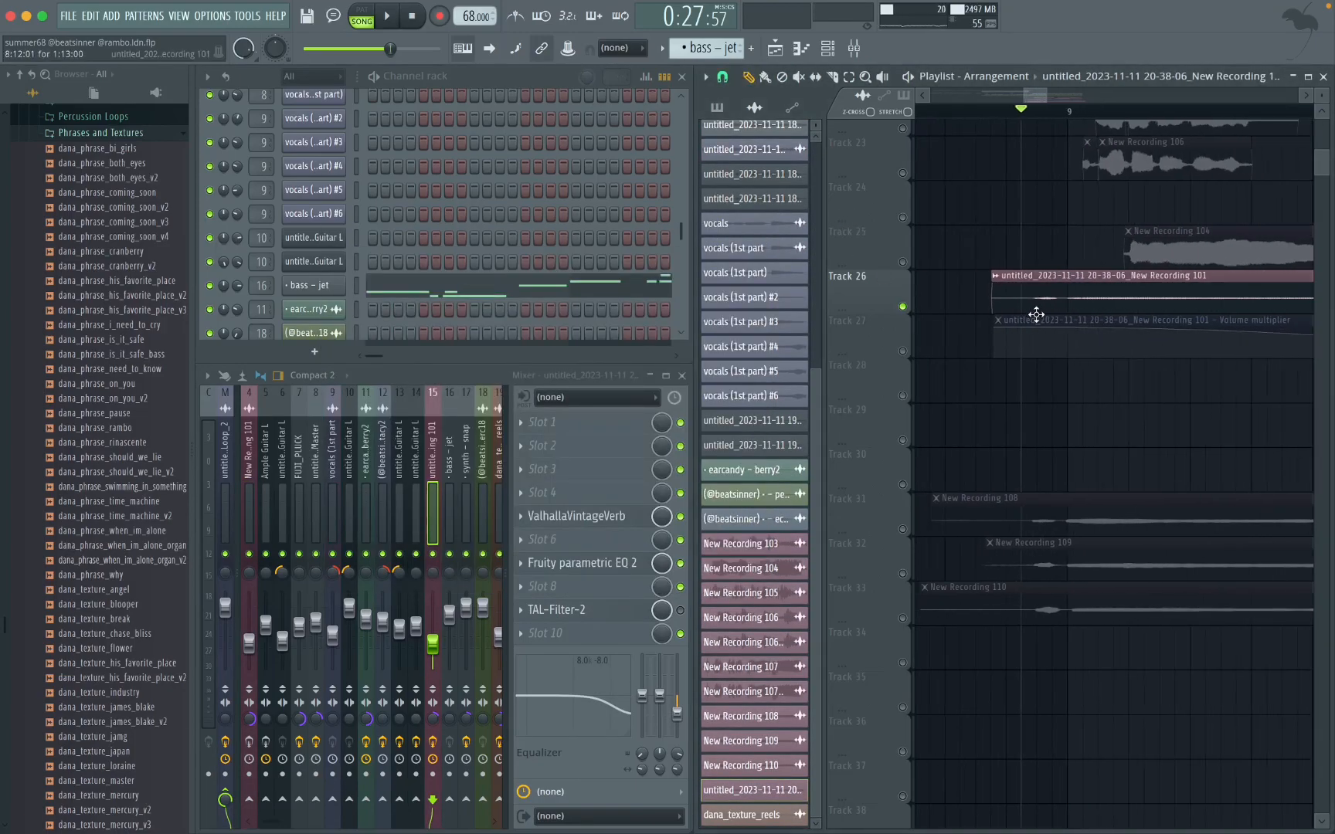
key(space)
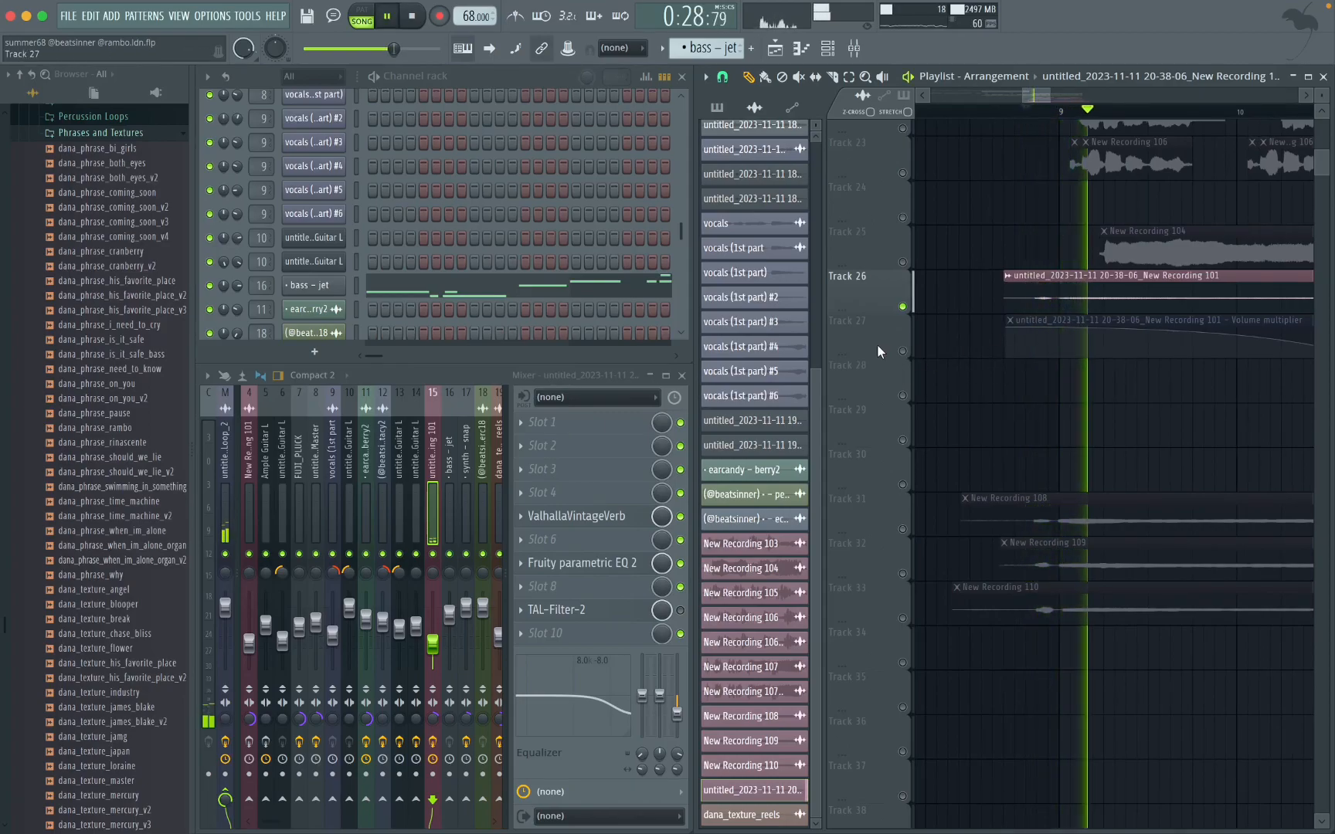
click(902, 351)
scroll(1163, 340, down, 3)
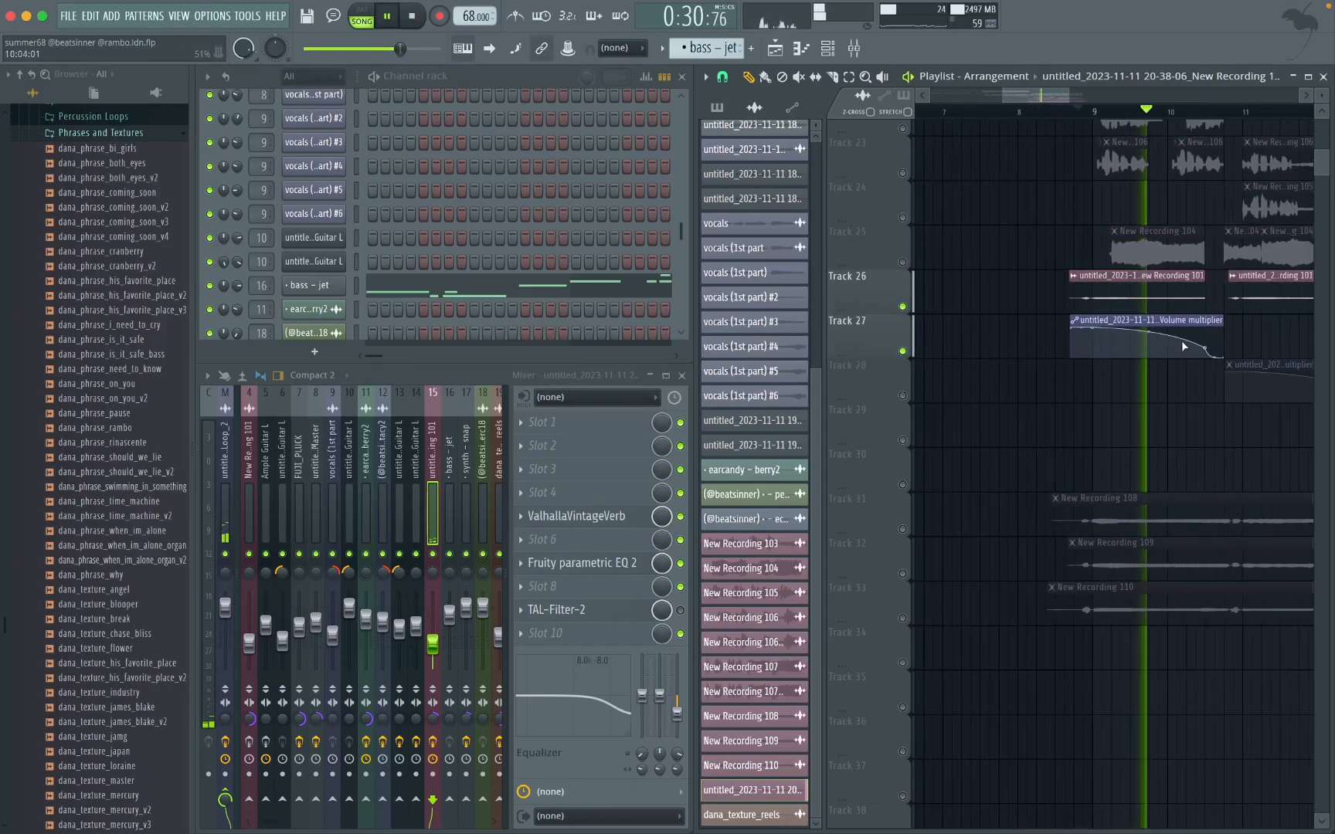
key(space)
scroll(1074, 319, up, 3)
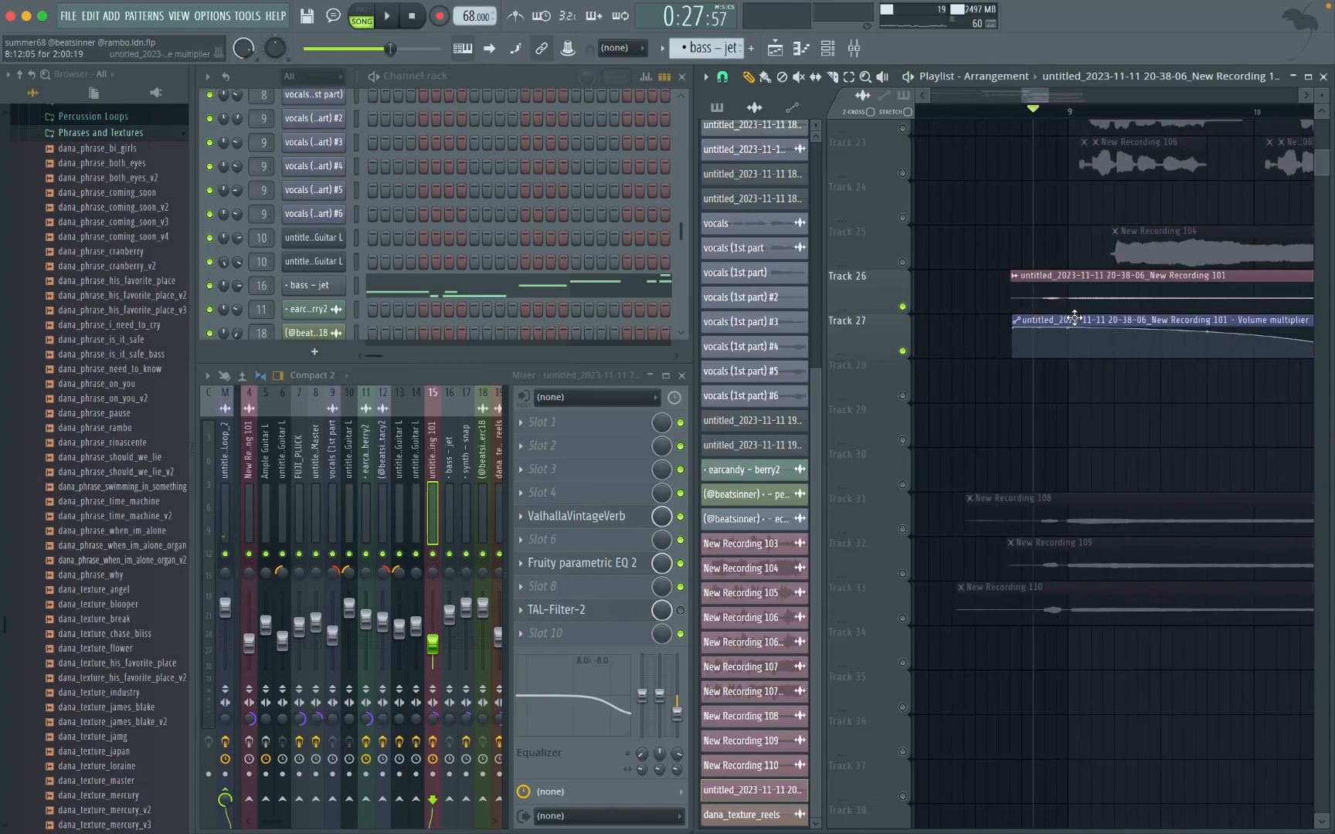
Step: Look up Voice Memos and Bigasoft Audio Converter in the system launcher without opening either, and dismiss the launcher
key(super+space)
text(voi)
key(BackSpace)
key(BackSpace)
key(BackSpace)
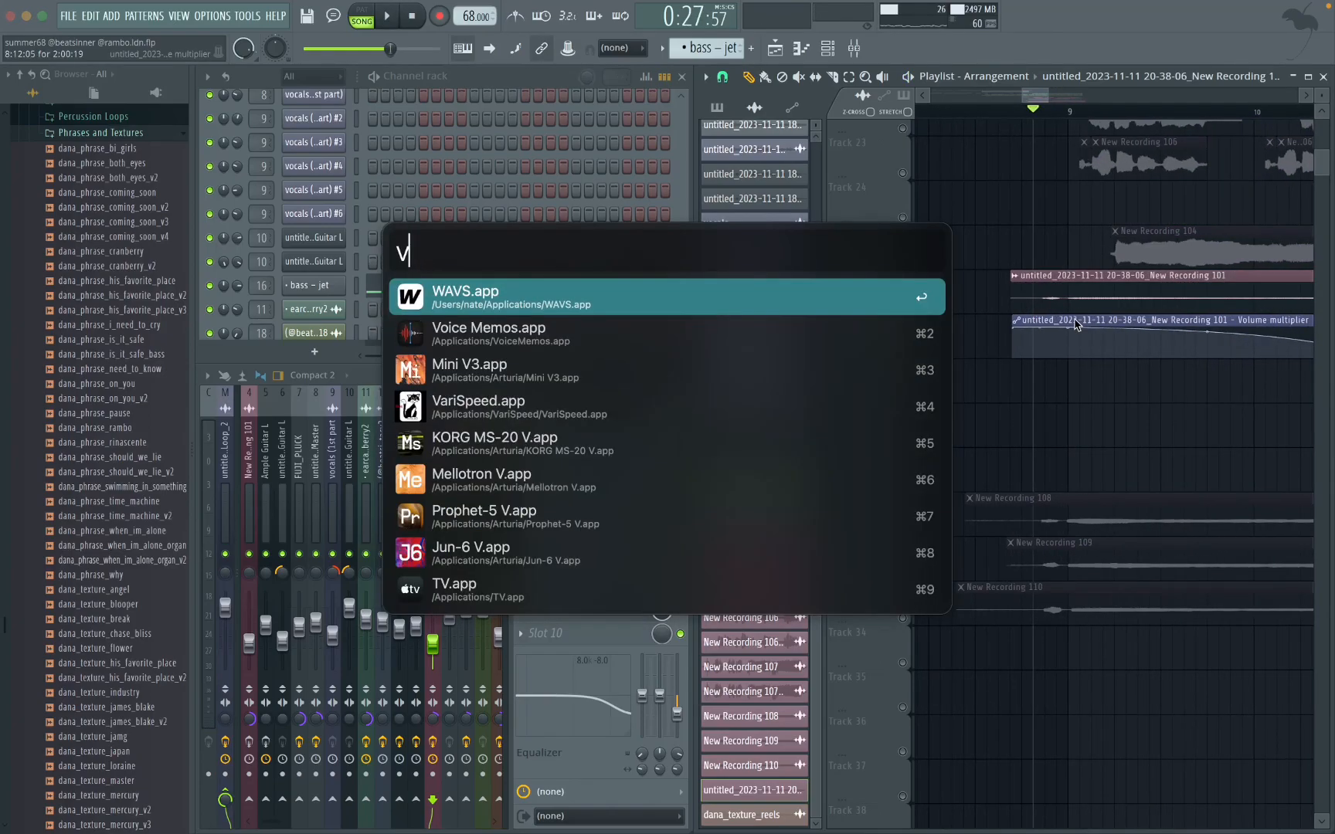
text(ai)
key(BackSpace)
key(BackSpace)
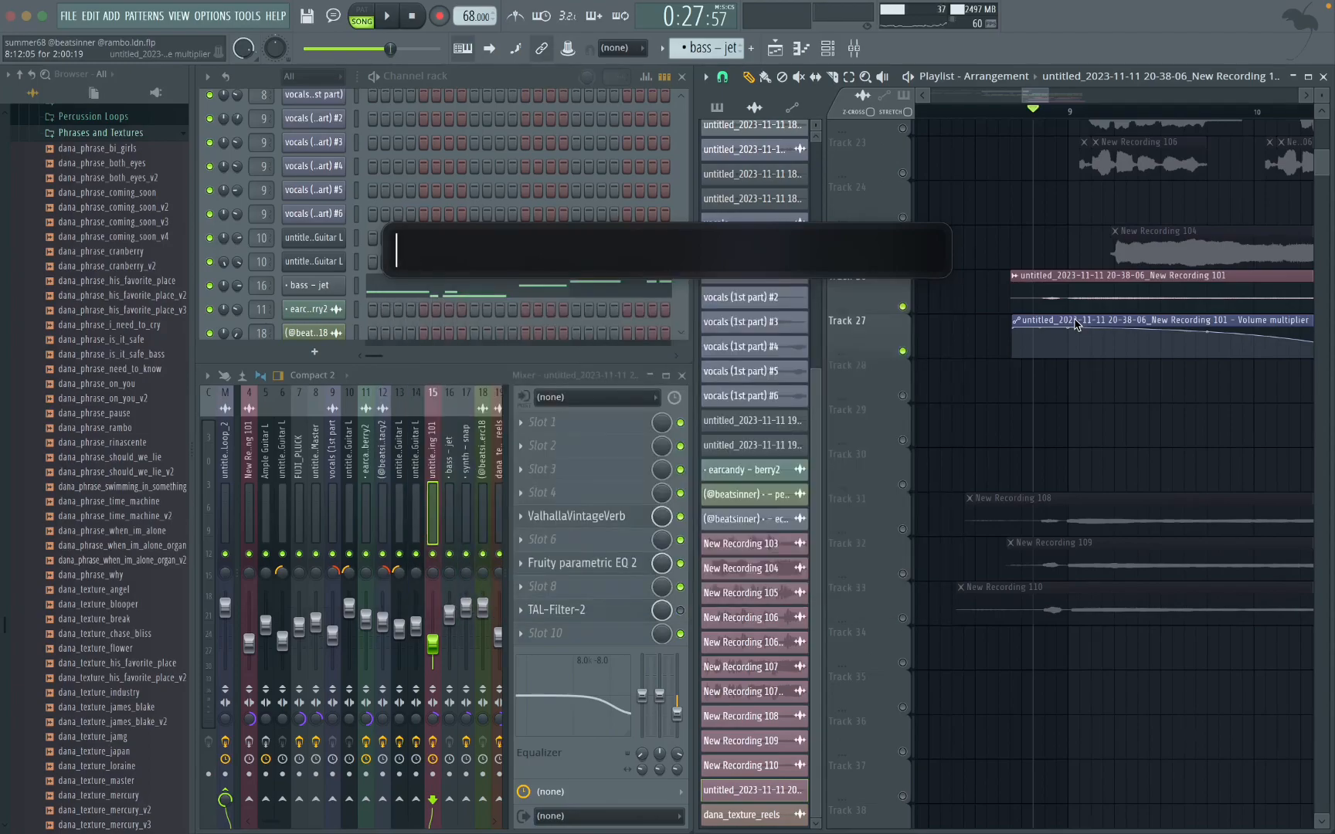
text(big)
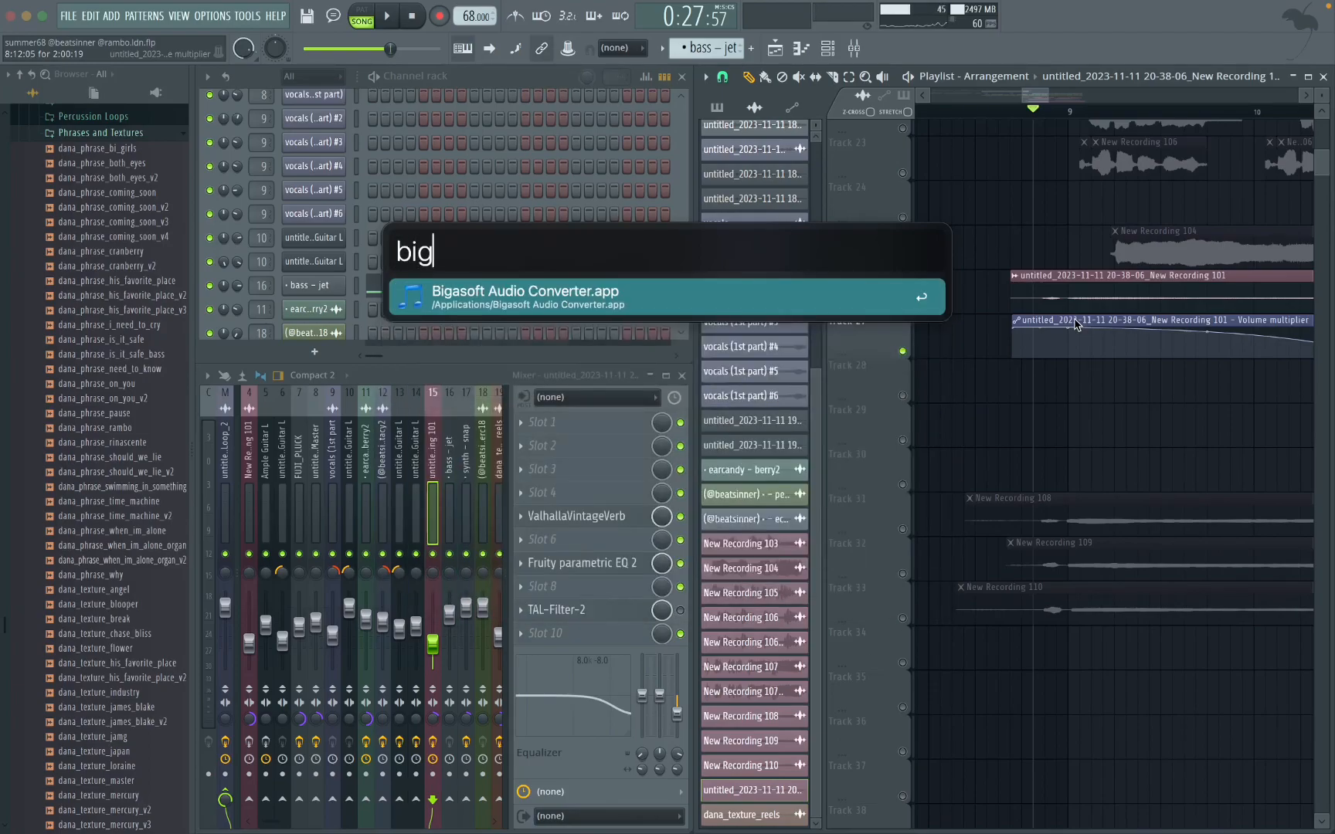
key(BackSpace)
key(BackSpace)
key(BackSpace)
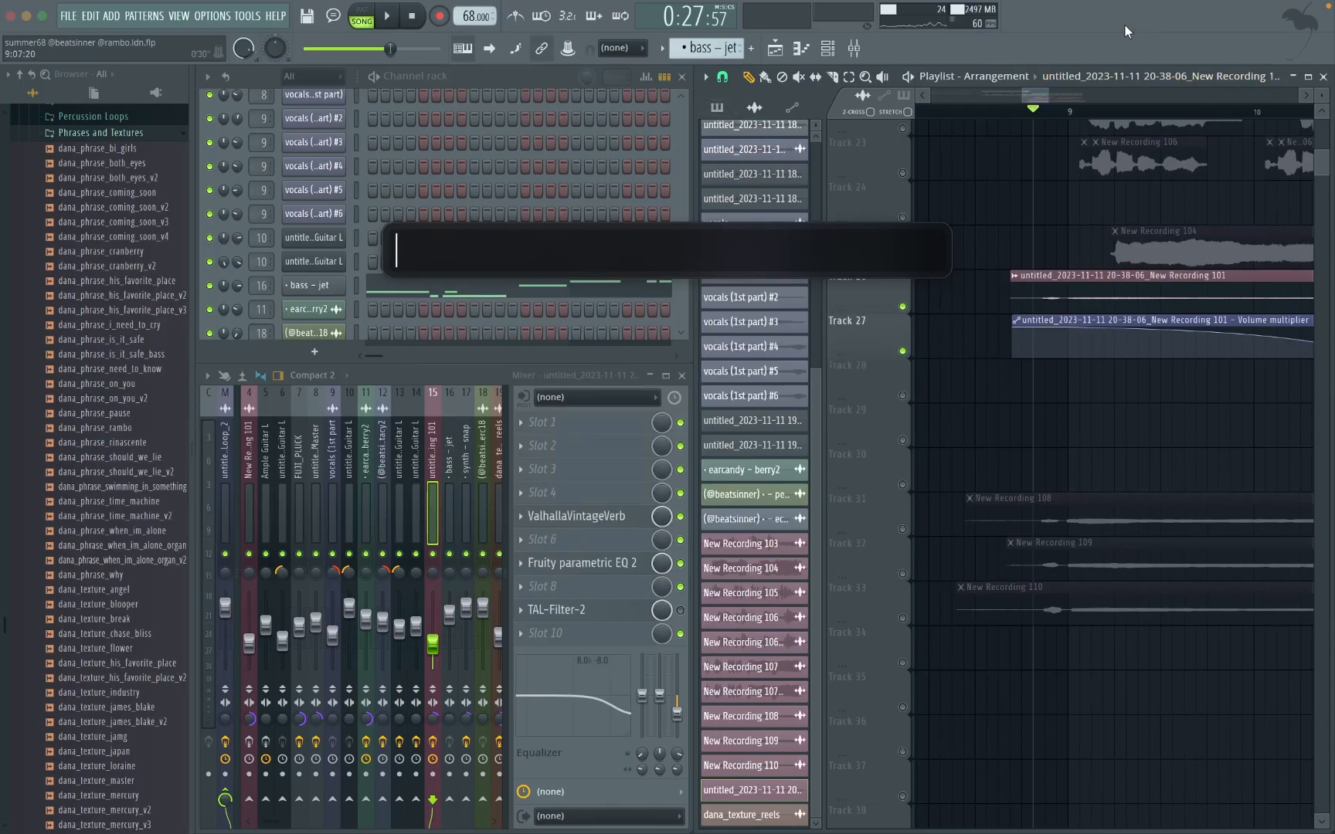
key(Escape)
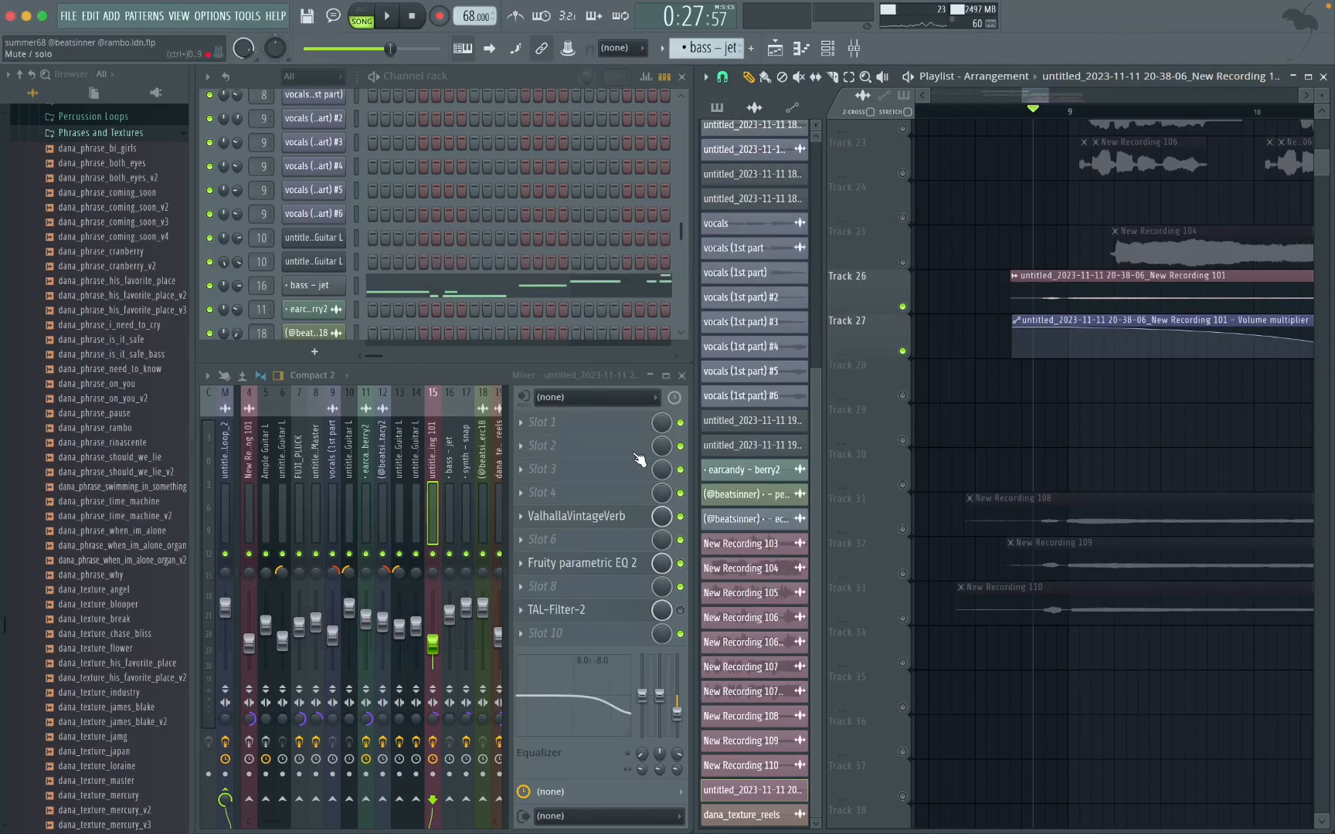
Step: Select the New Recording 101 mixer track to show its effect chain
click(254, 396)
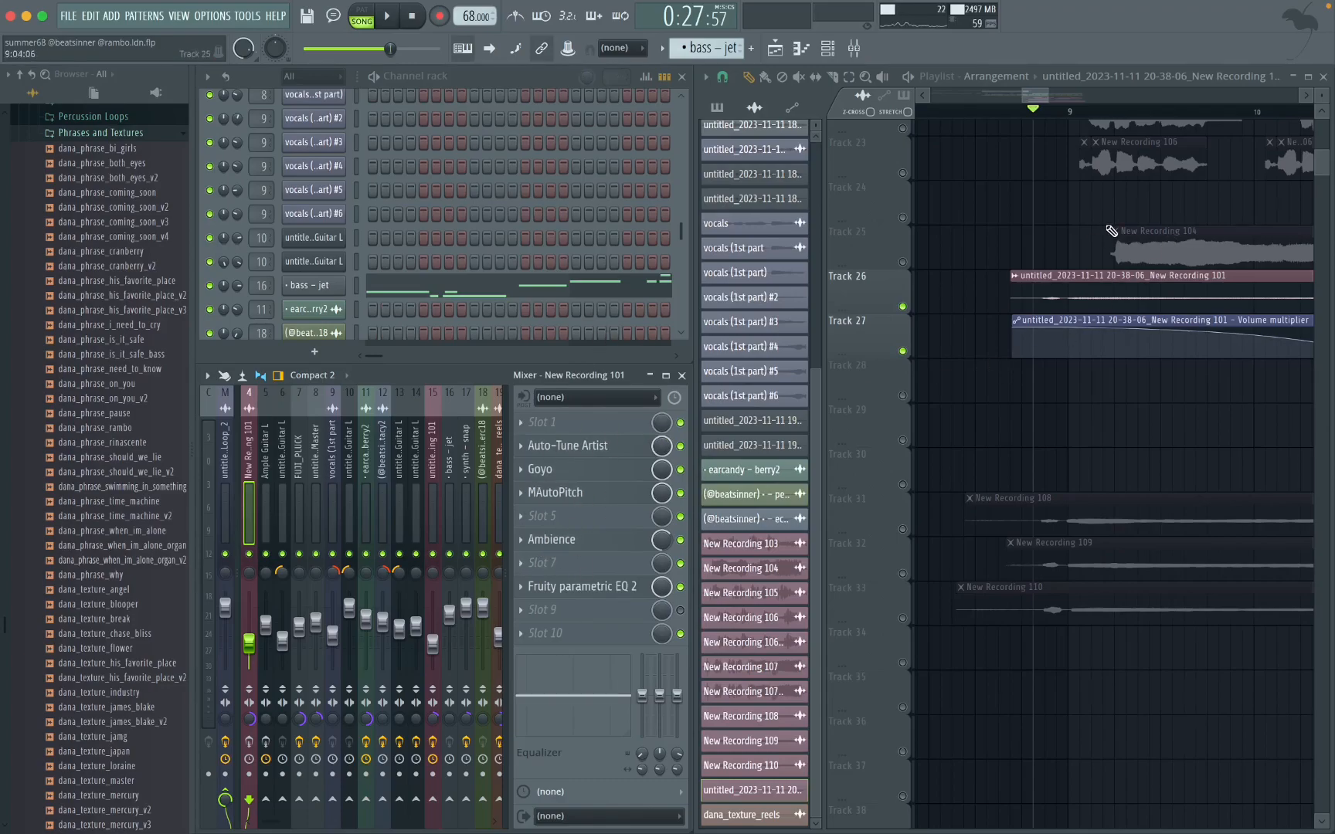
scroll(1107, 229, down, 4)
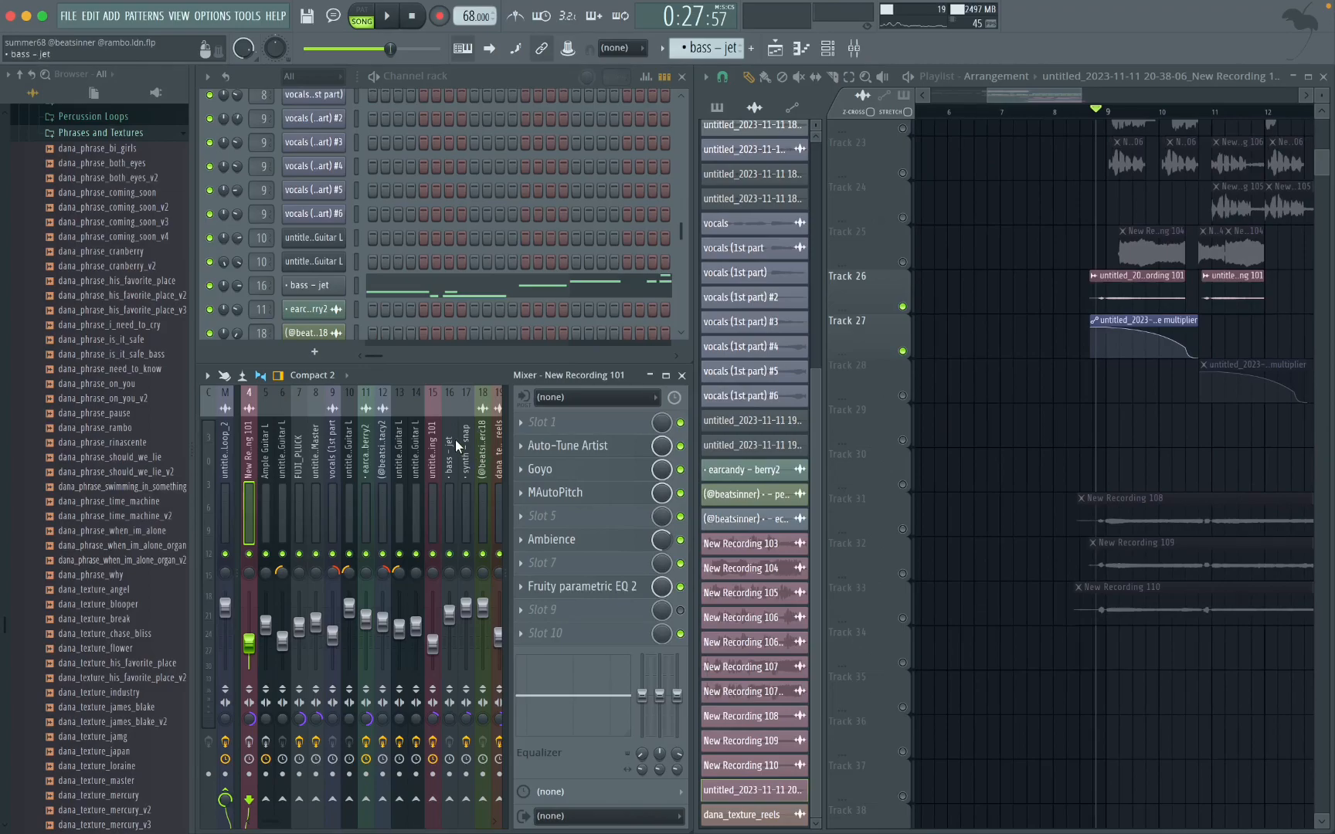
click(434, 397)
scroll(1148, 299, up, 3)
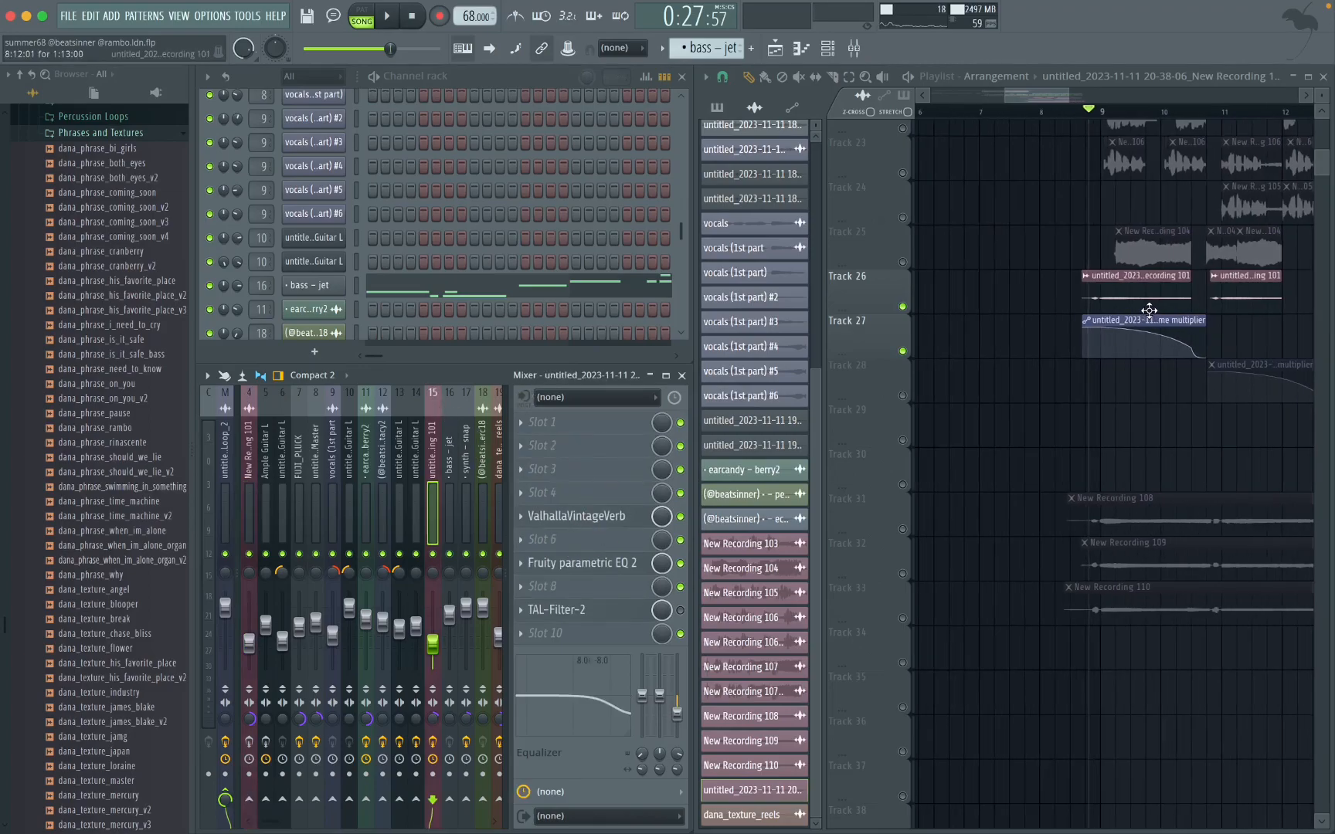
click(587, 516)
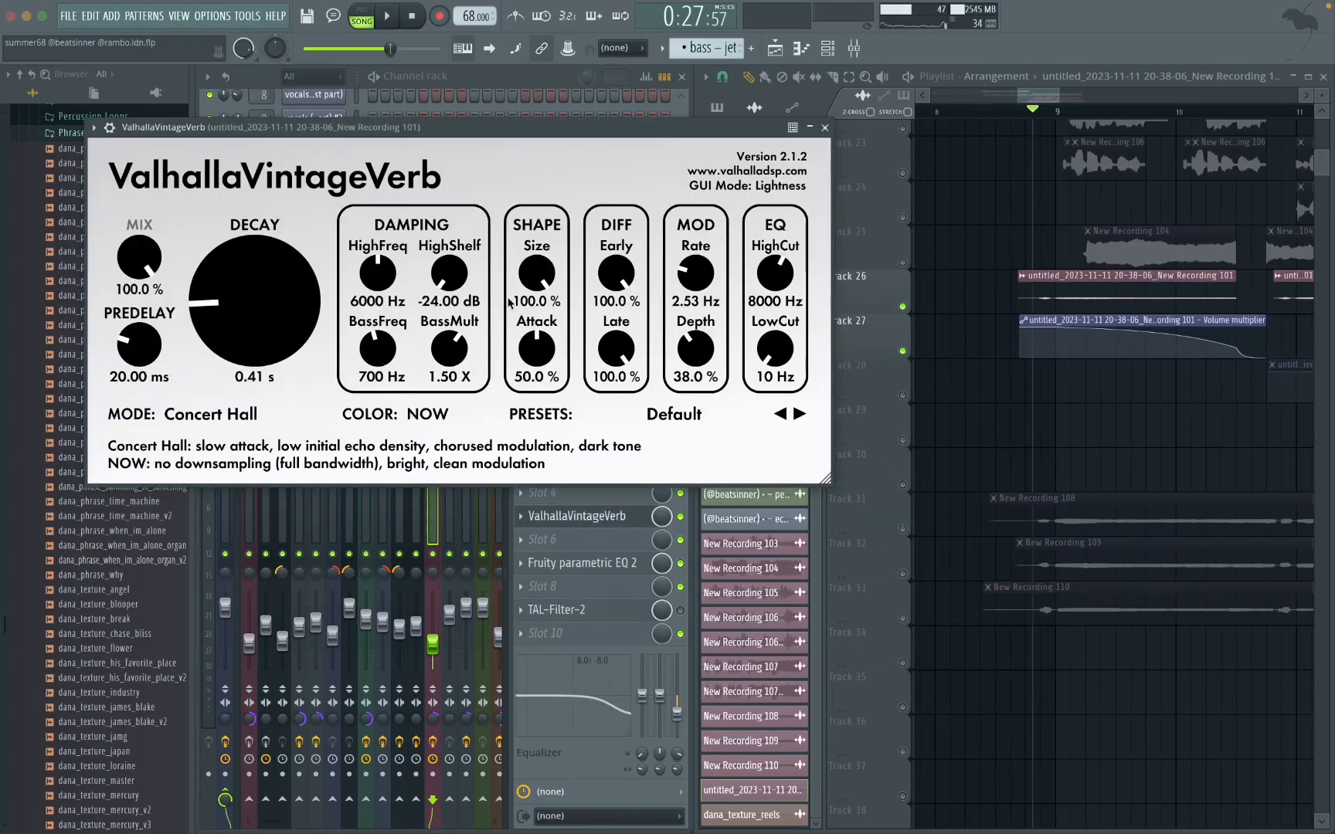
click(825, 127)
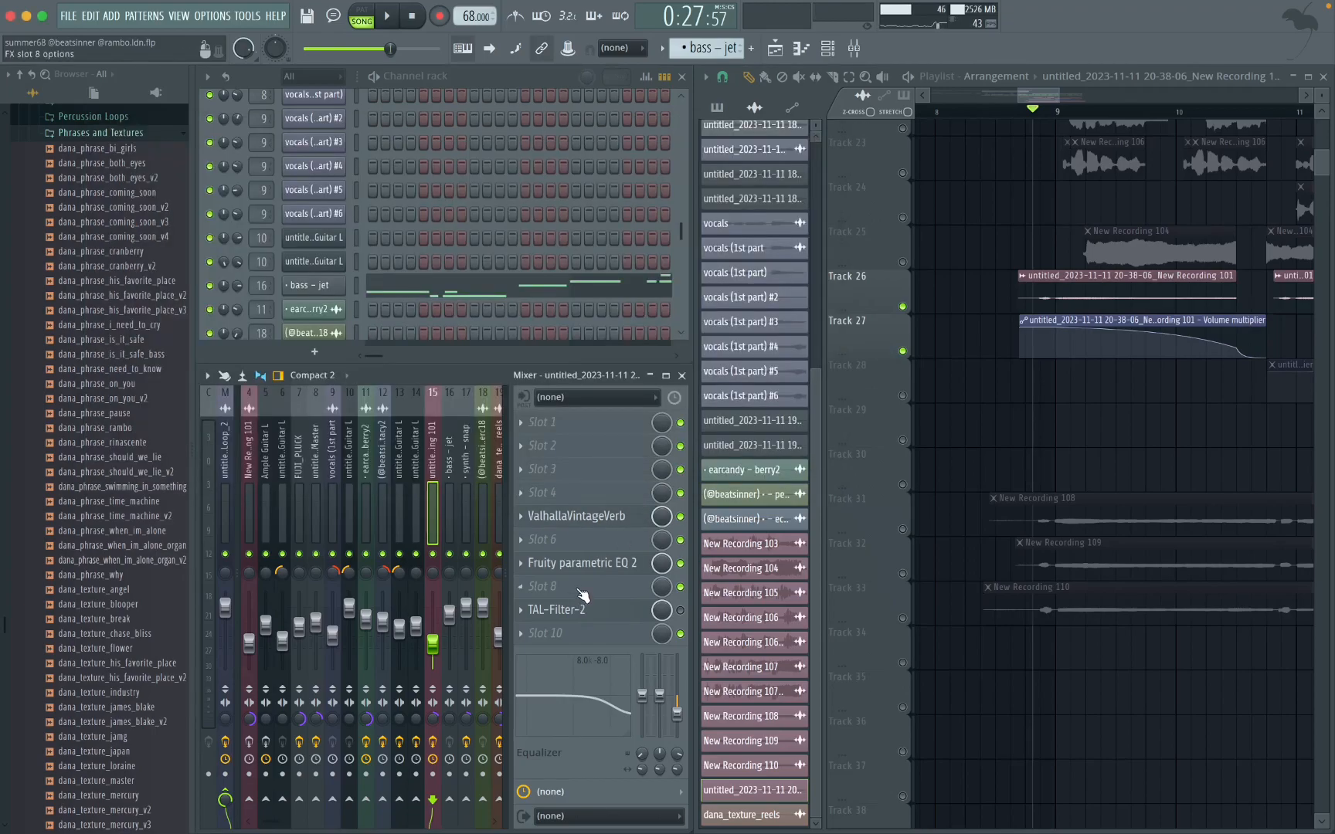
click(583, 563)
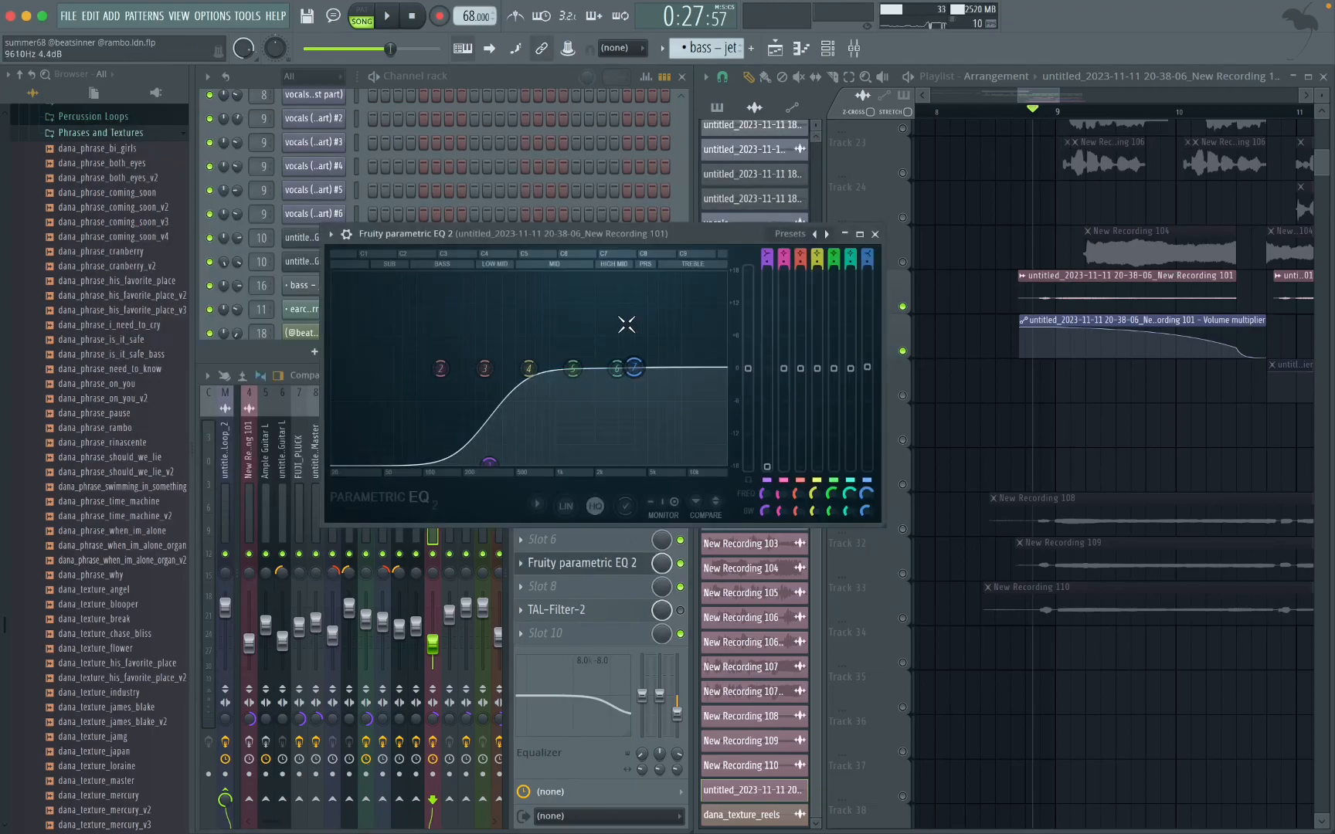
click(874, 233)
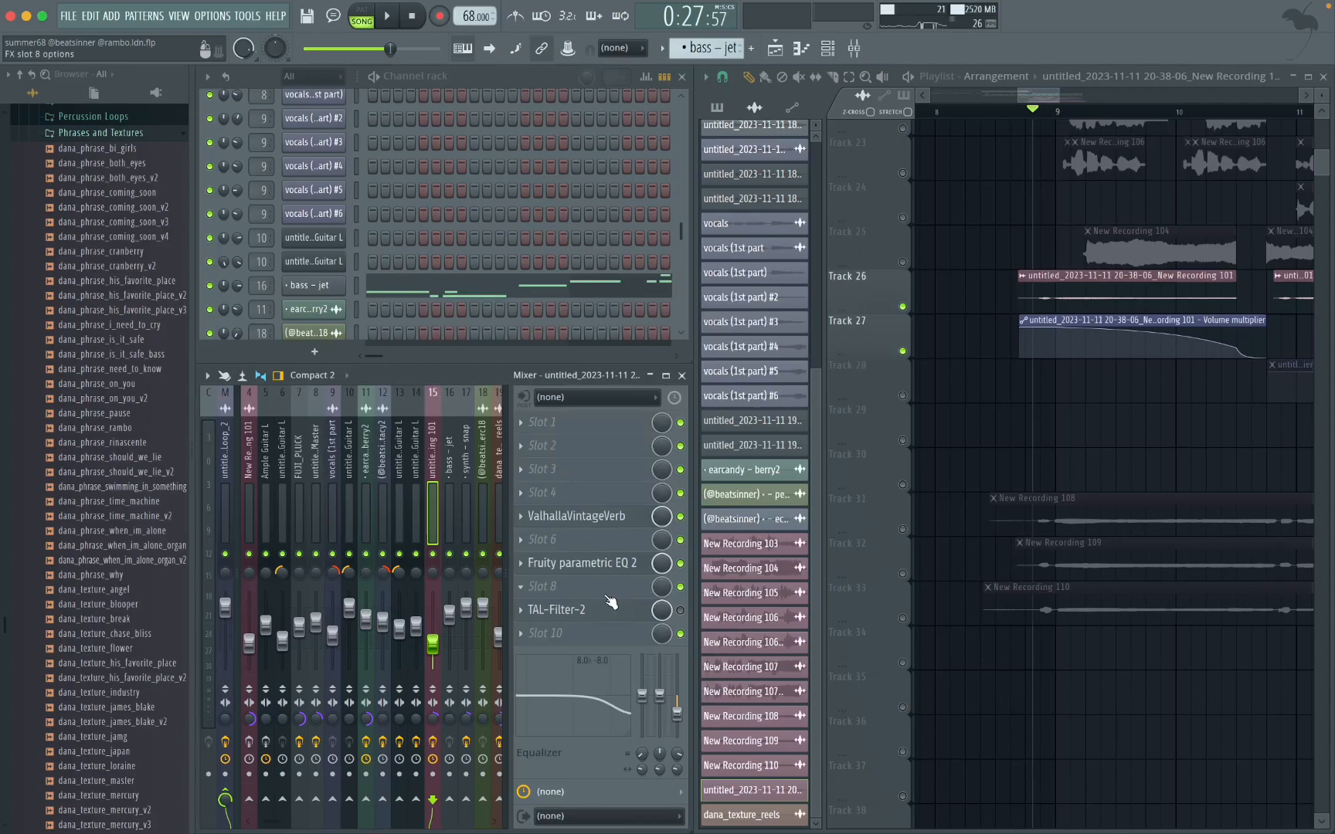
click(595, 616)
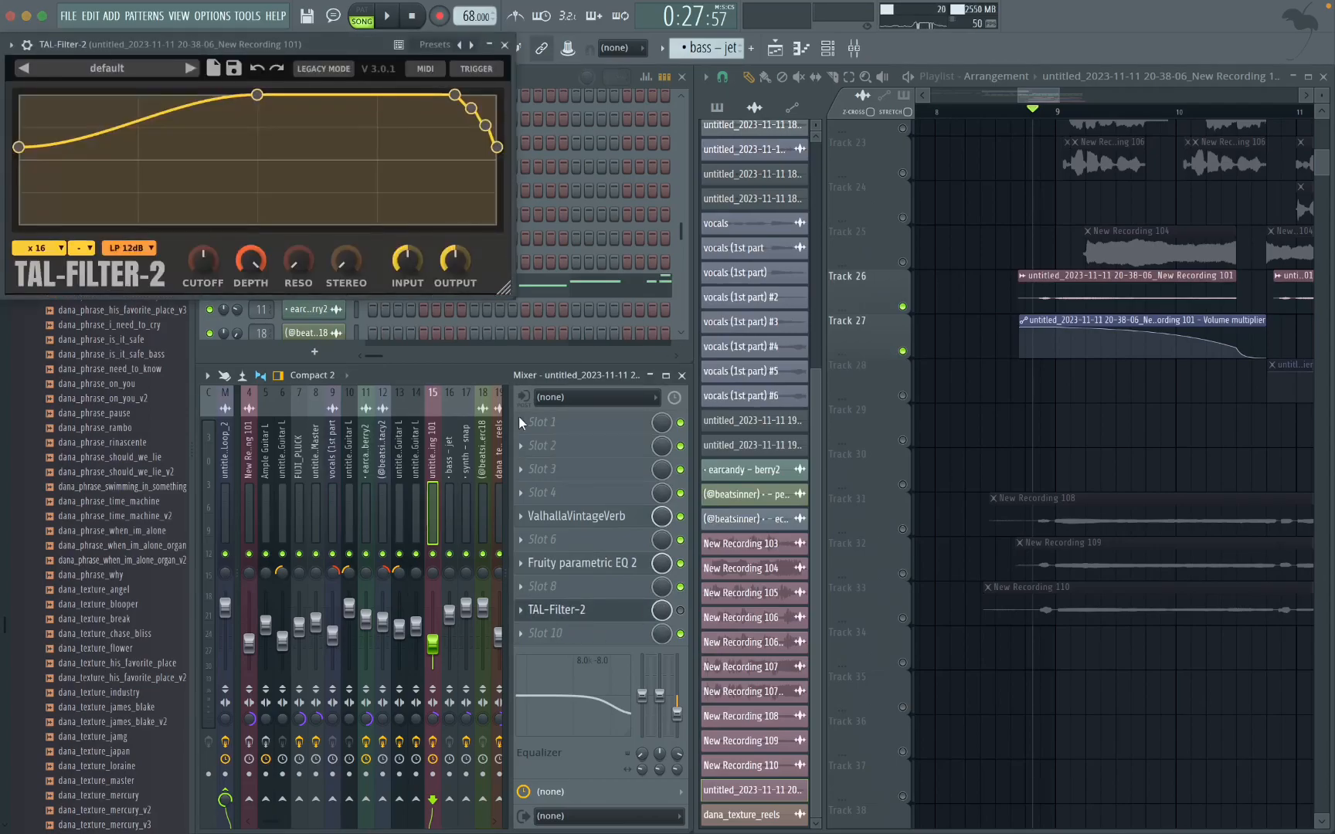
click(504, 44)
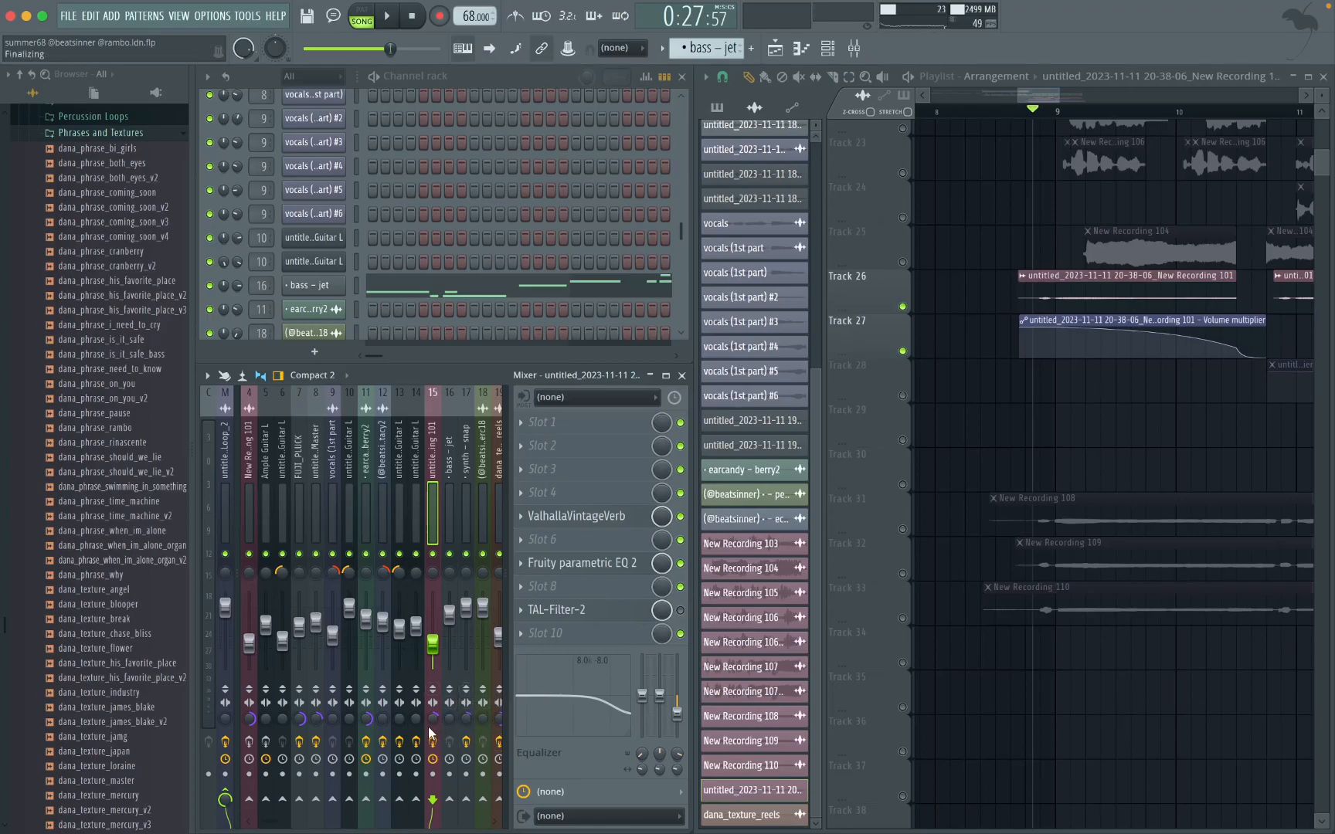
Step: Isolate playlist Tracks 22 and 23 with the New Recording 105 and 106 vocals and start playback near bar 9
scroll(1074, 388, up, 7)
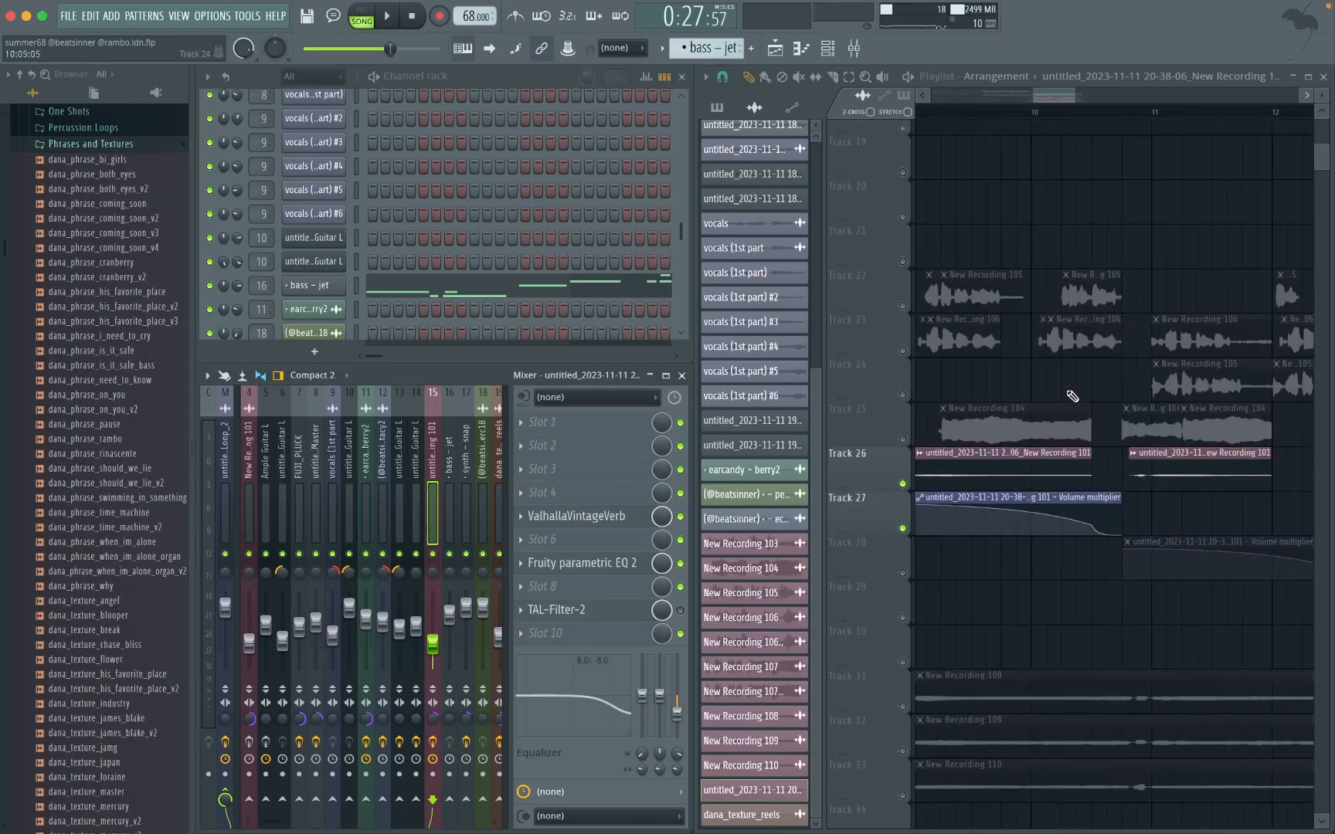
drag(1179, 372, 966, 498)
key(super+d)
scroll(1014, 459, left, 4)
scroll(950, 447, right, 1)
click(902, 469)
scroll(1105, 247, up, 1)
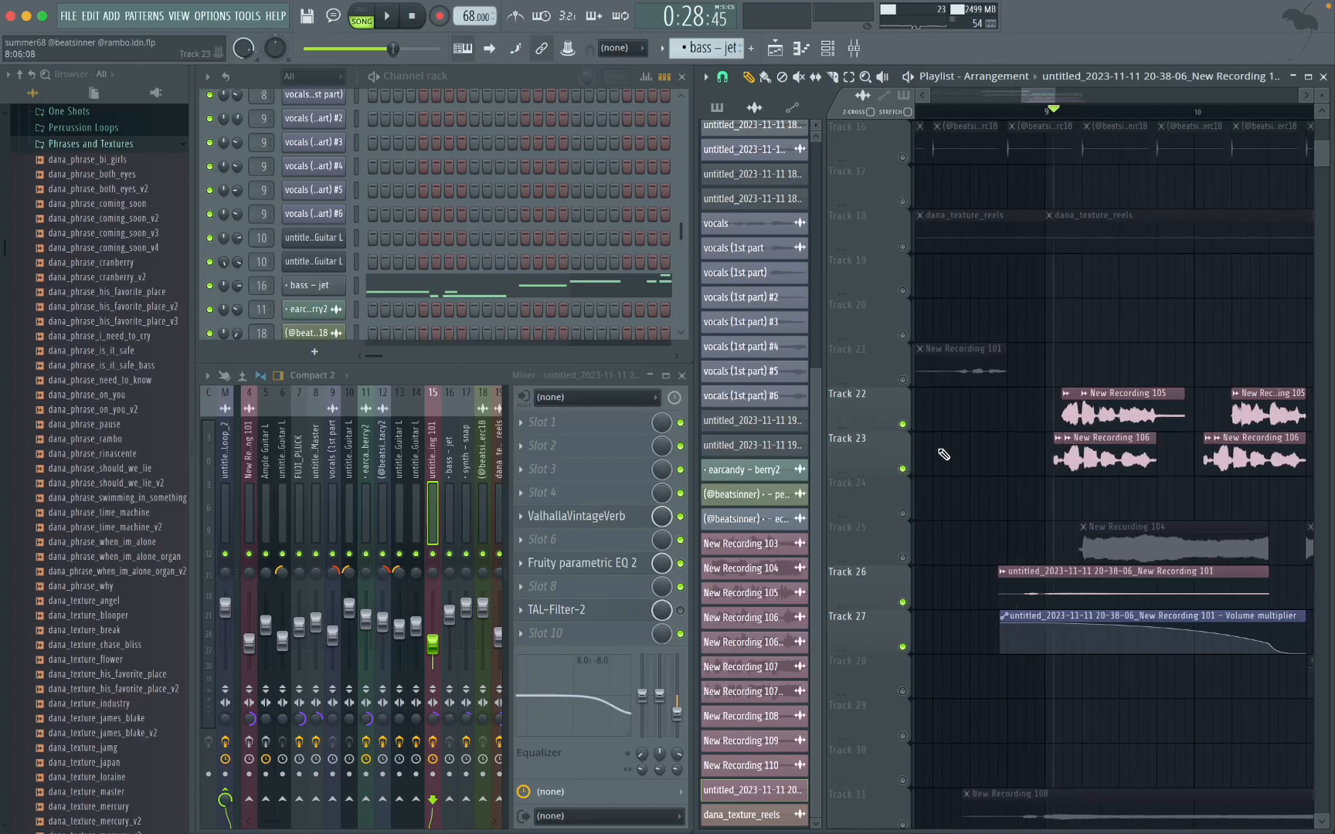
right_click(904, 424)
click(903, 469)
key(space)
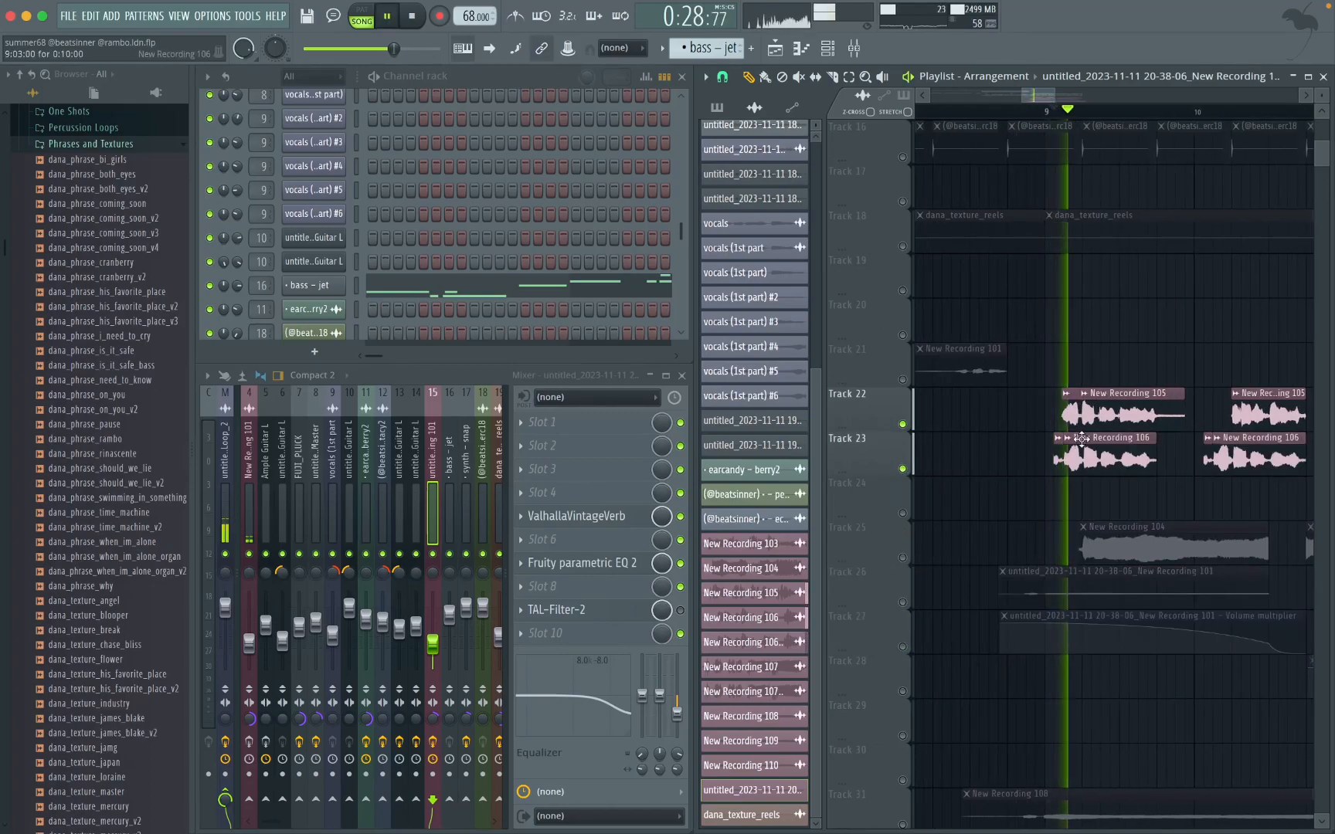
Step: Unmute Track 24 during playback, select the vocal clips on Tracks 22 to 24, and stop playback
scroll(1034, 531, right, 2)
scroll(1033, 531, down, 1)
click(904, 514)
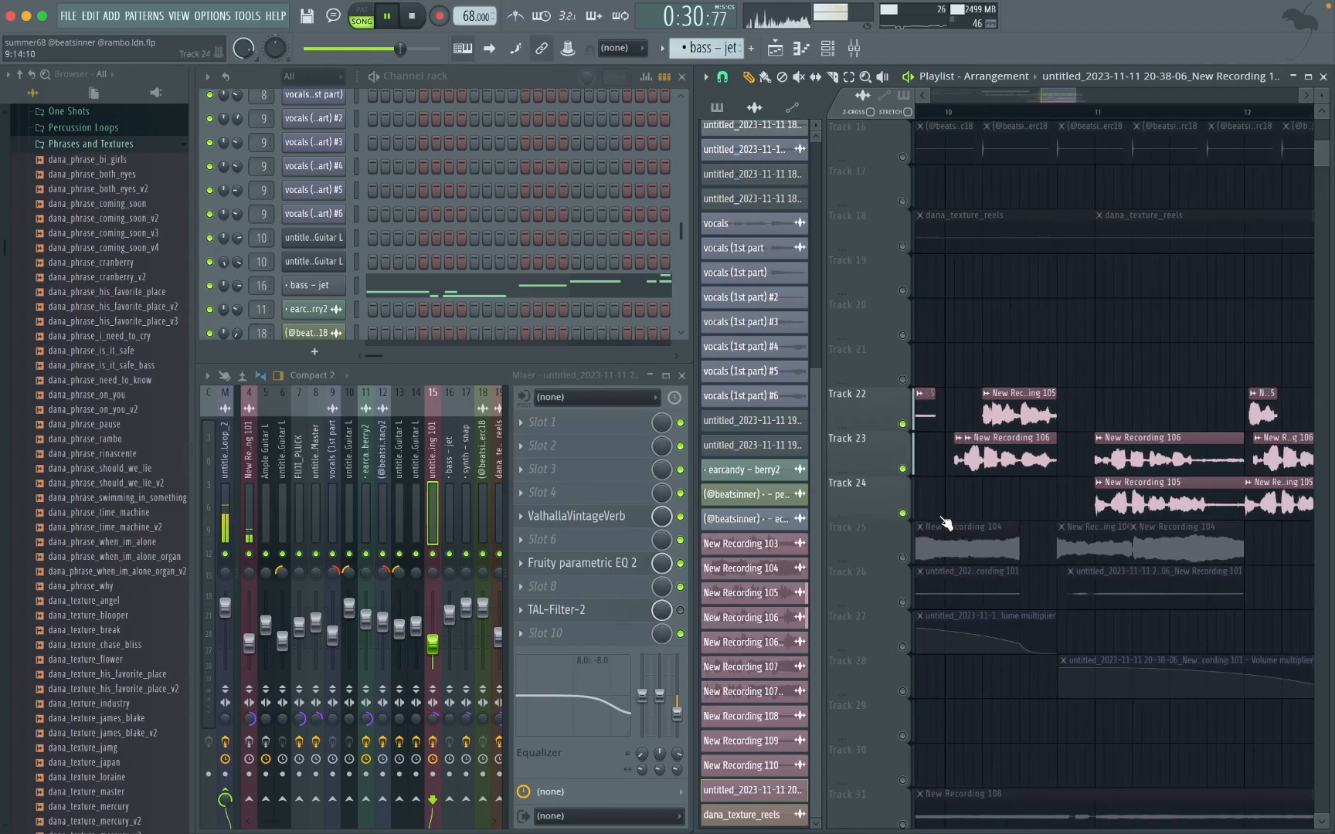
scroll(1080, 524, down, 3)
drag(1179, 413, 984, 495)
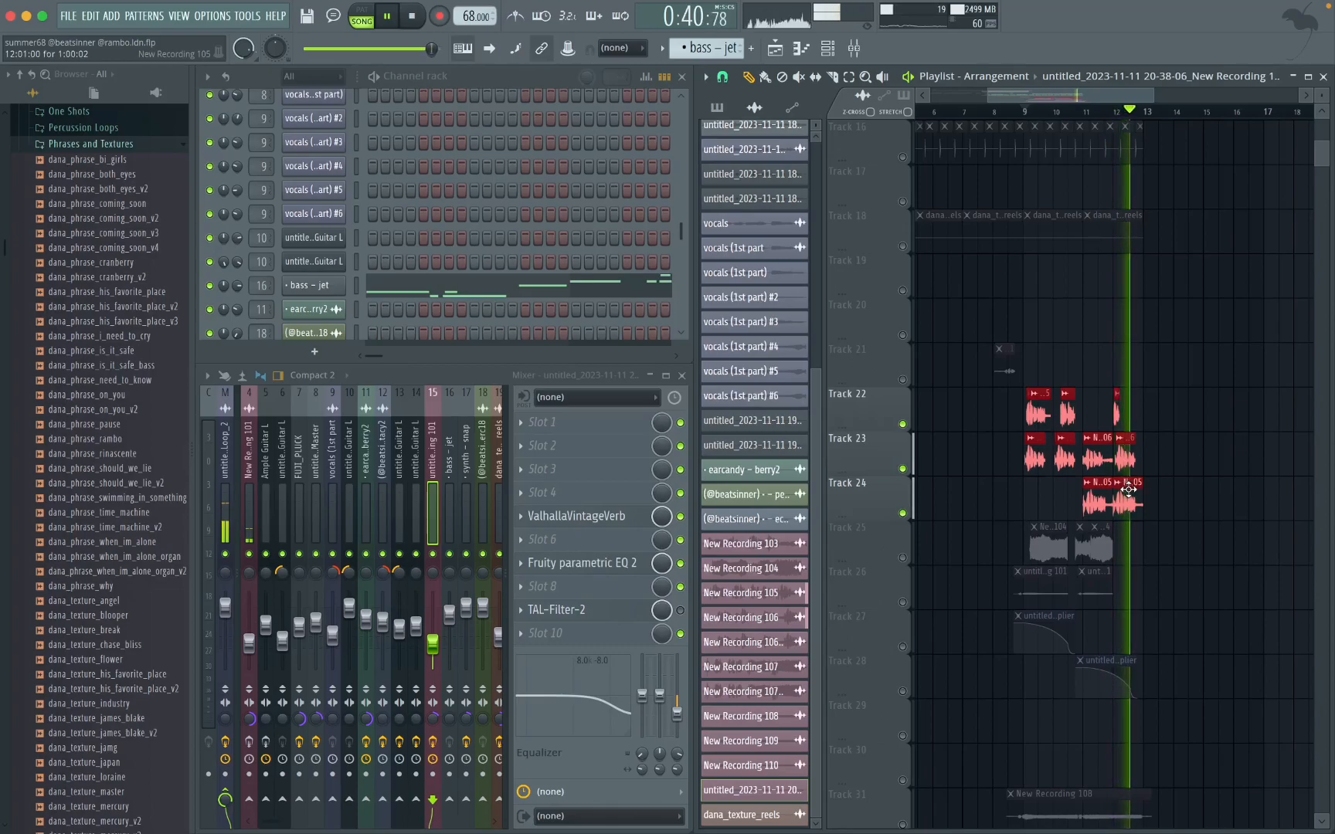
key(space)
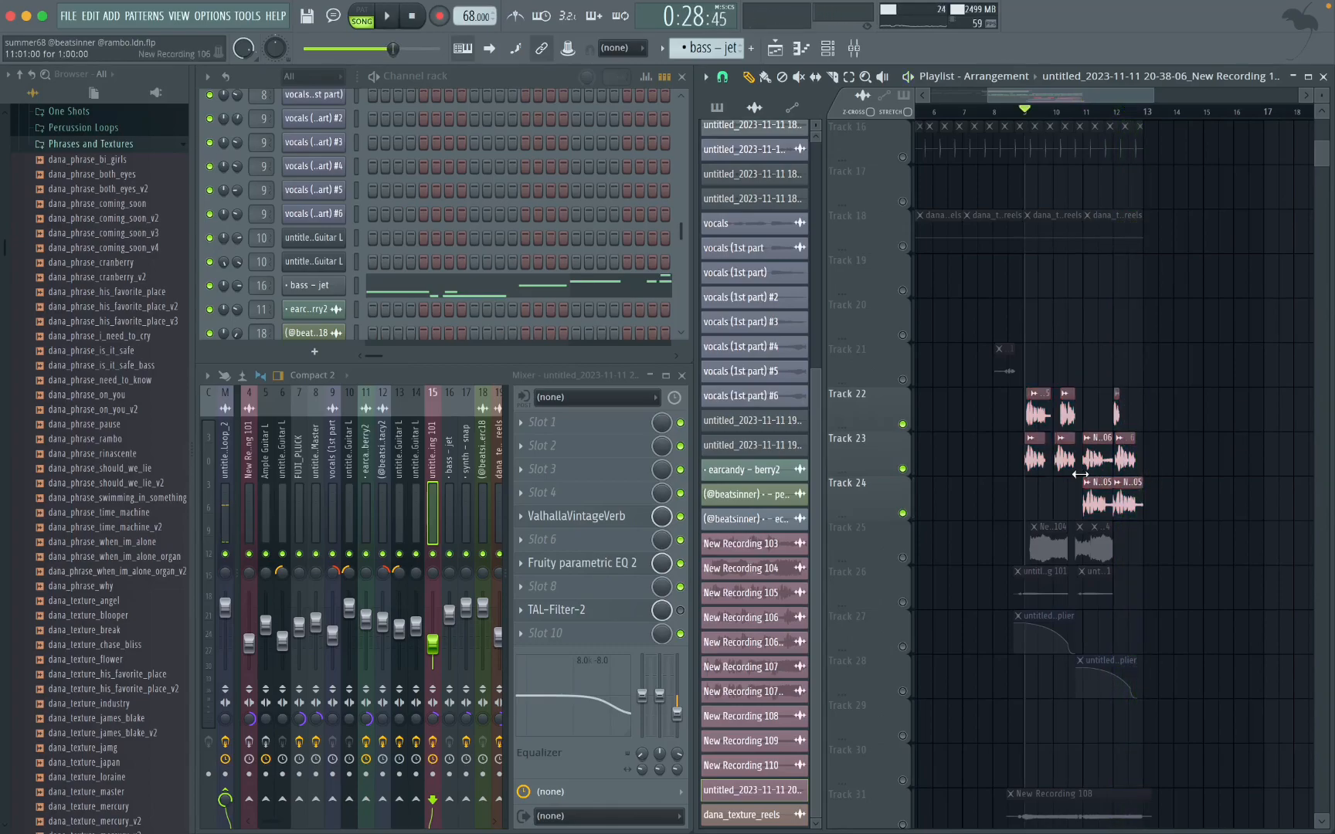
Step: View the sample settings of the first New Recording 106 clip on Track 23
scroll(1045, 469, up, 2)
scroll(1045, 470, up, 4)
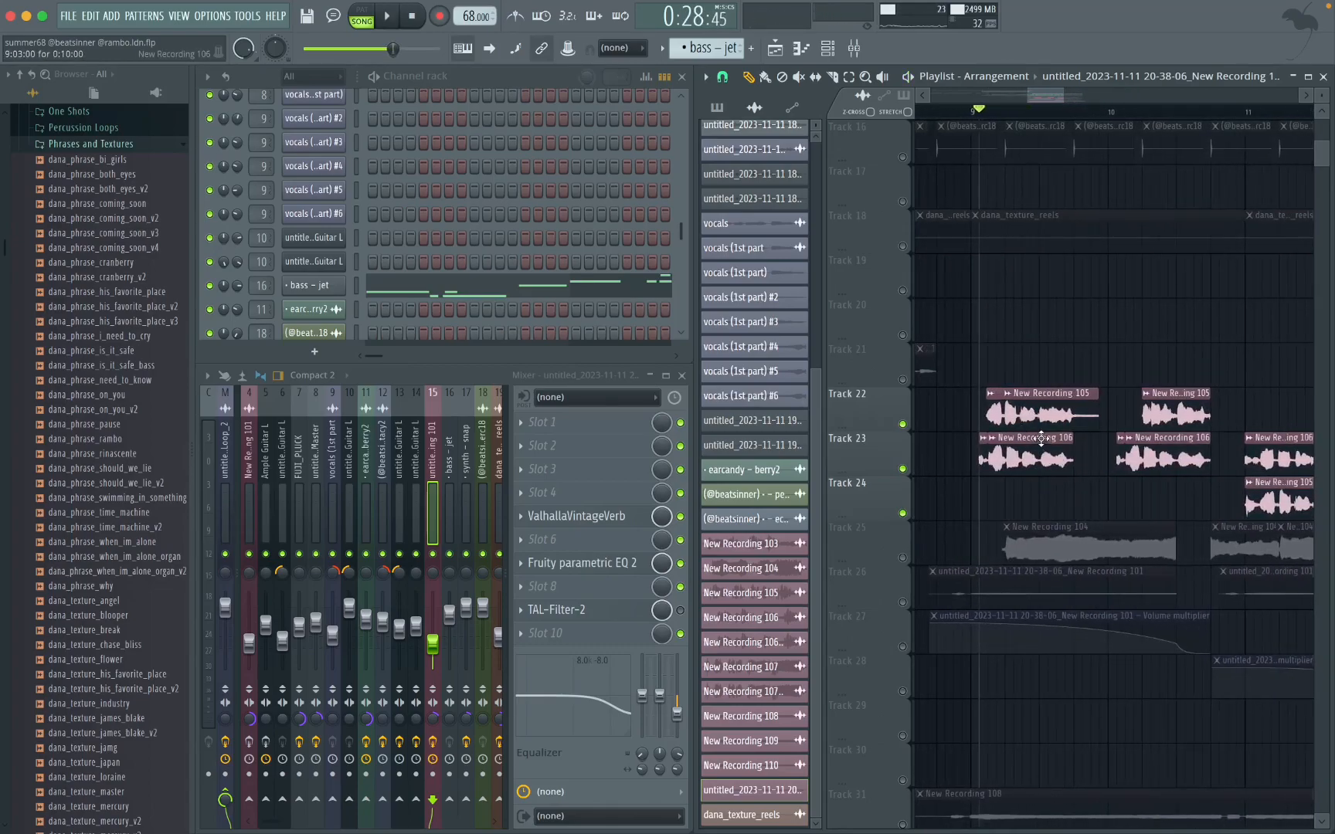
scroll(1043, 439, left, 1)
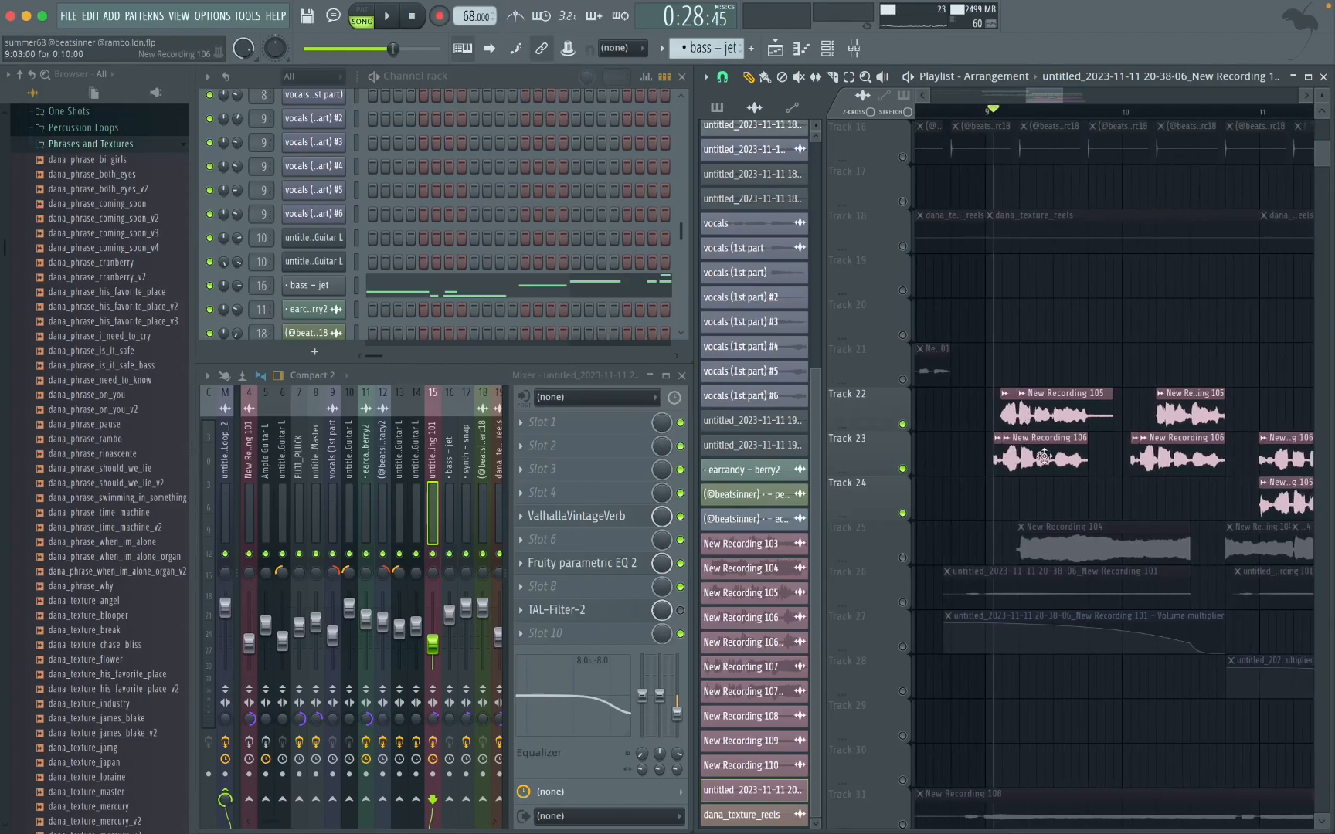
double_click(1045, 453)
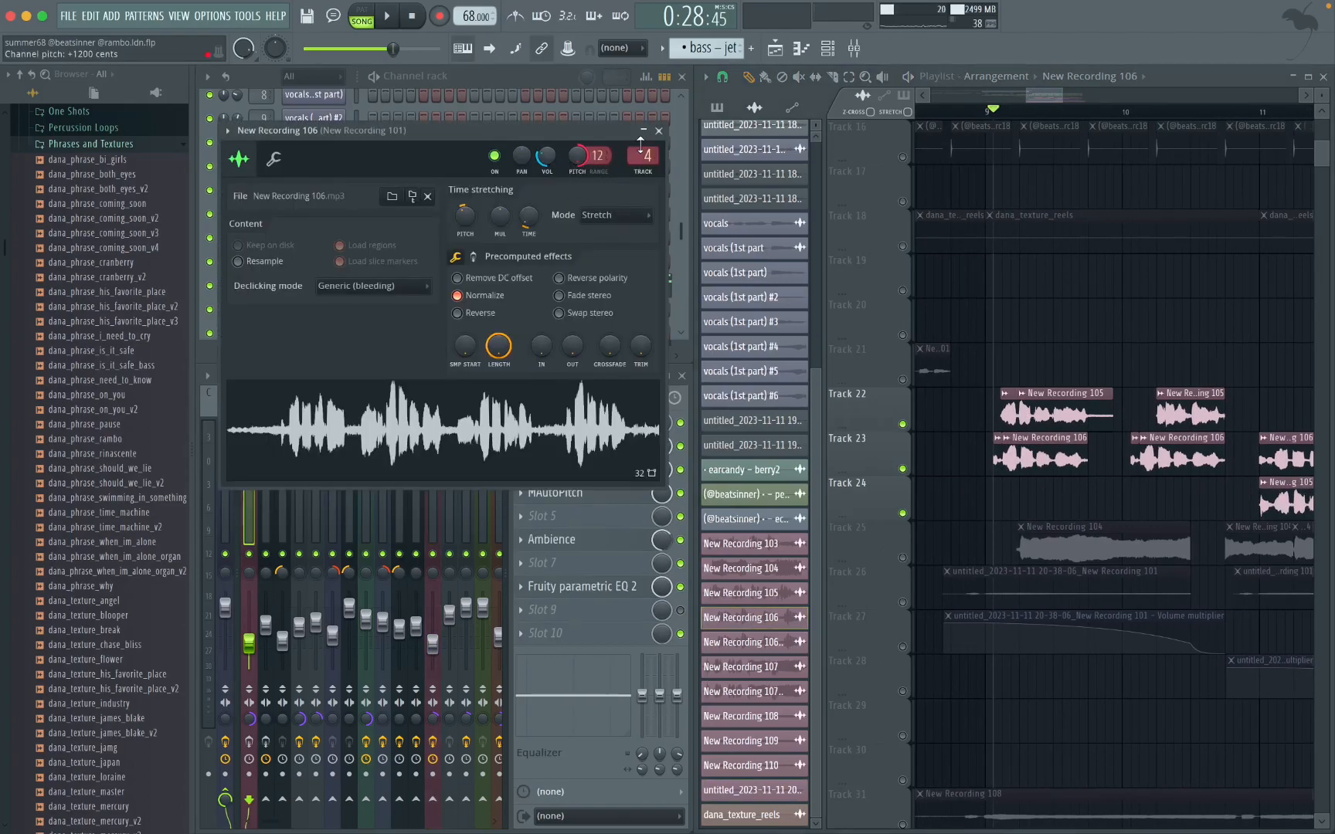
click(659, 132)
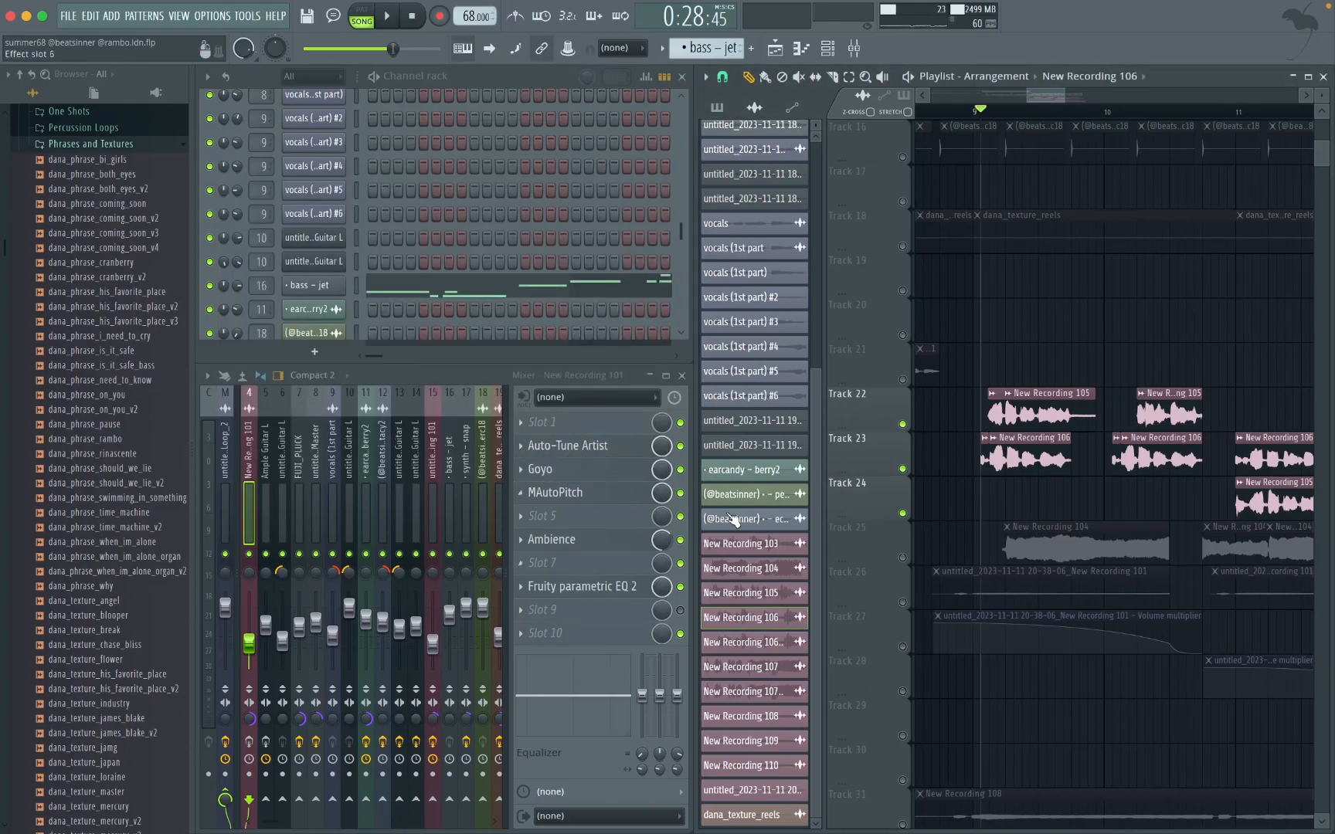
Step: Play the Track 22 vocals on their own and switch the solo to Track 23 during playback
scroll(1082, 458, left, 3)
scroll(1082, 458, down, 5)
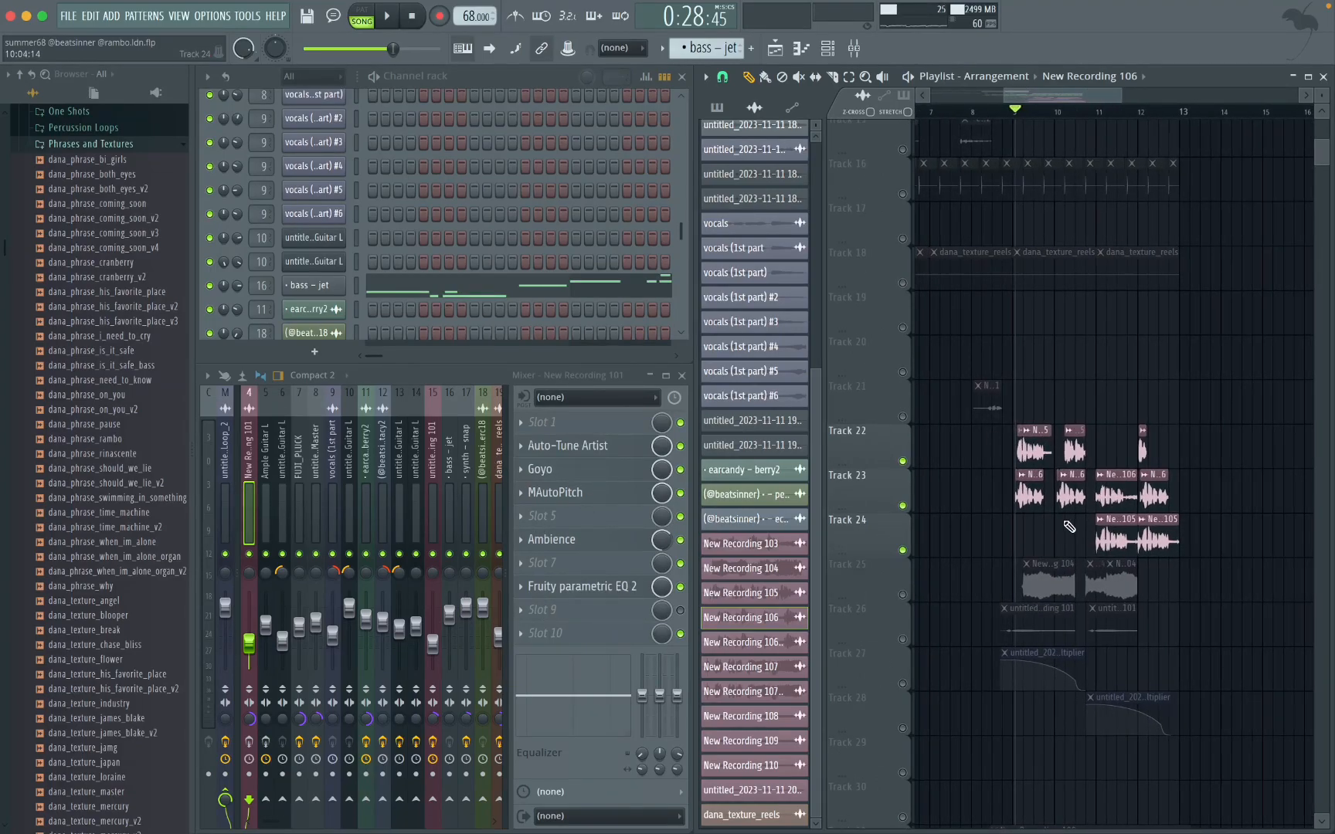
scroll(1069, 527, up, 6)
key(space)
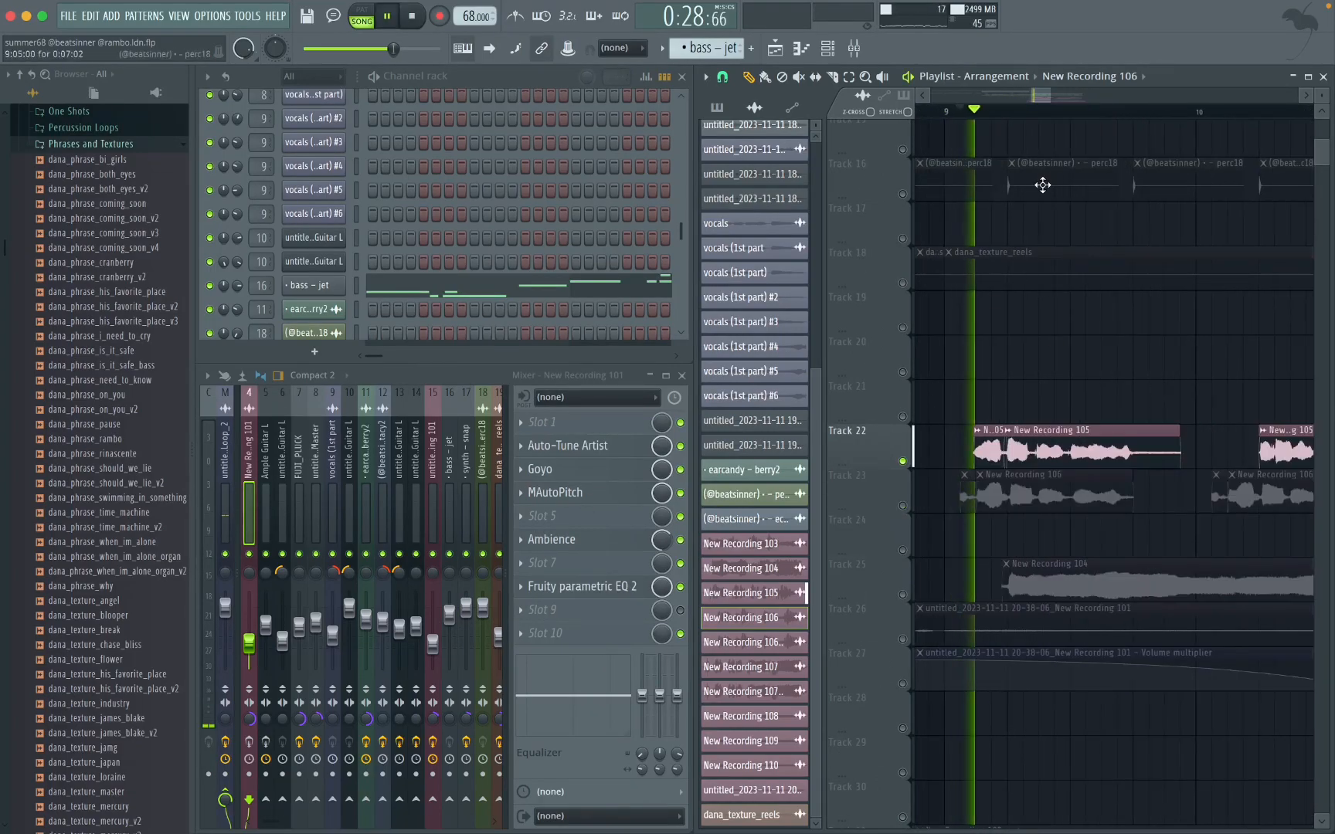
click(967, 502)
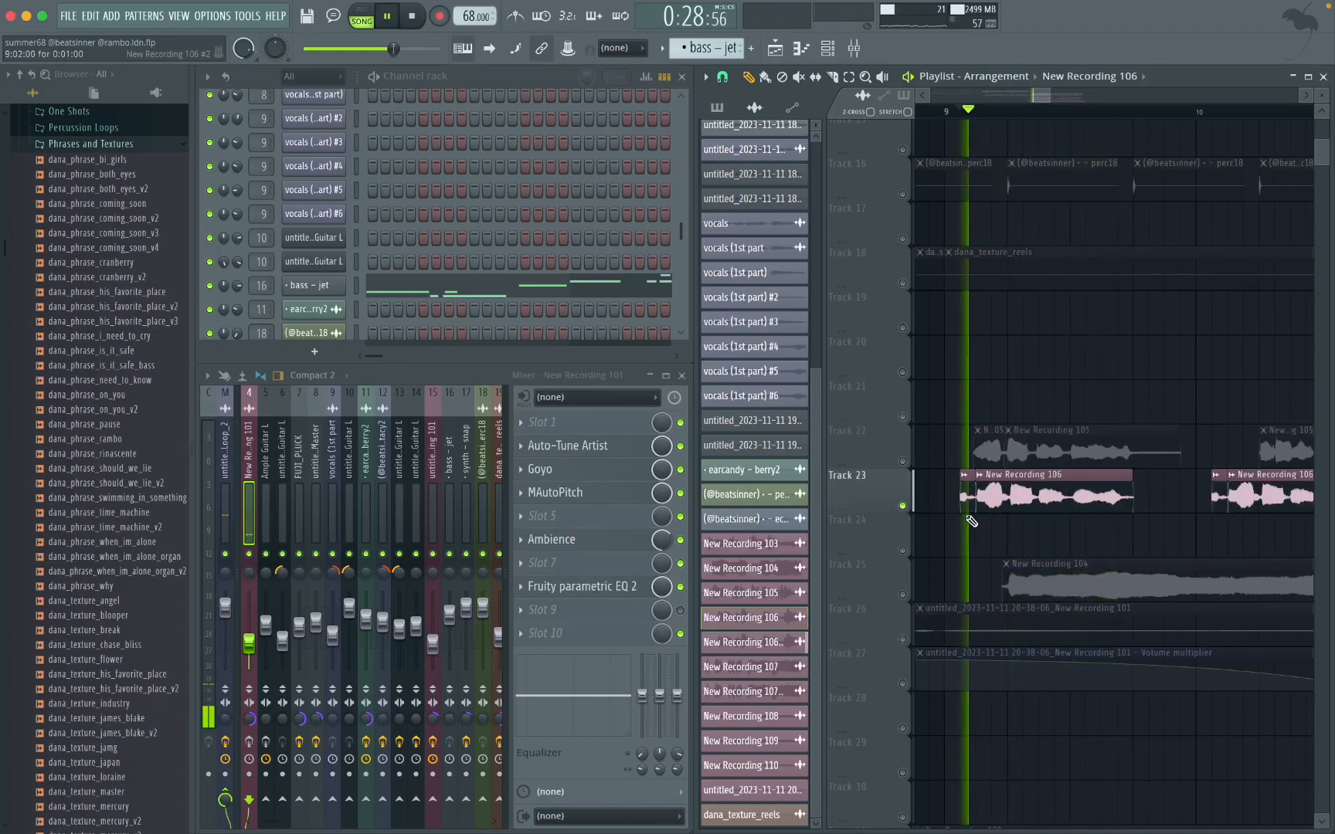
key(space)
Step: Place the playback position in the quiet tail of the Track 23 New Recording 106 clip that ends at bar 12
scroll(1141, 170, down, 2)
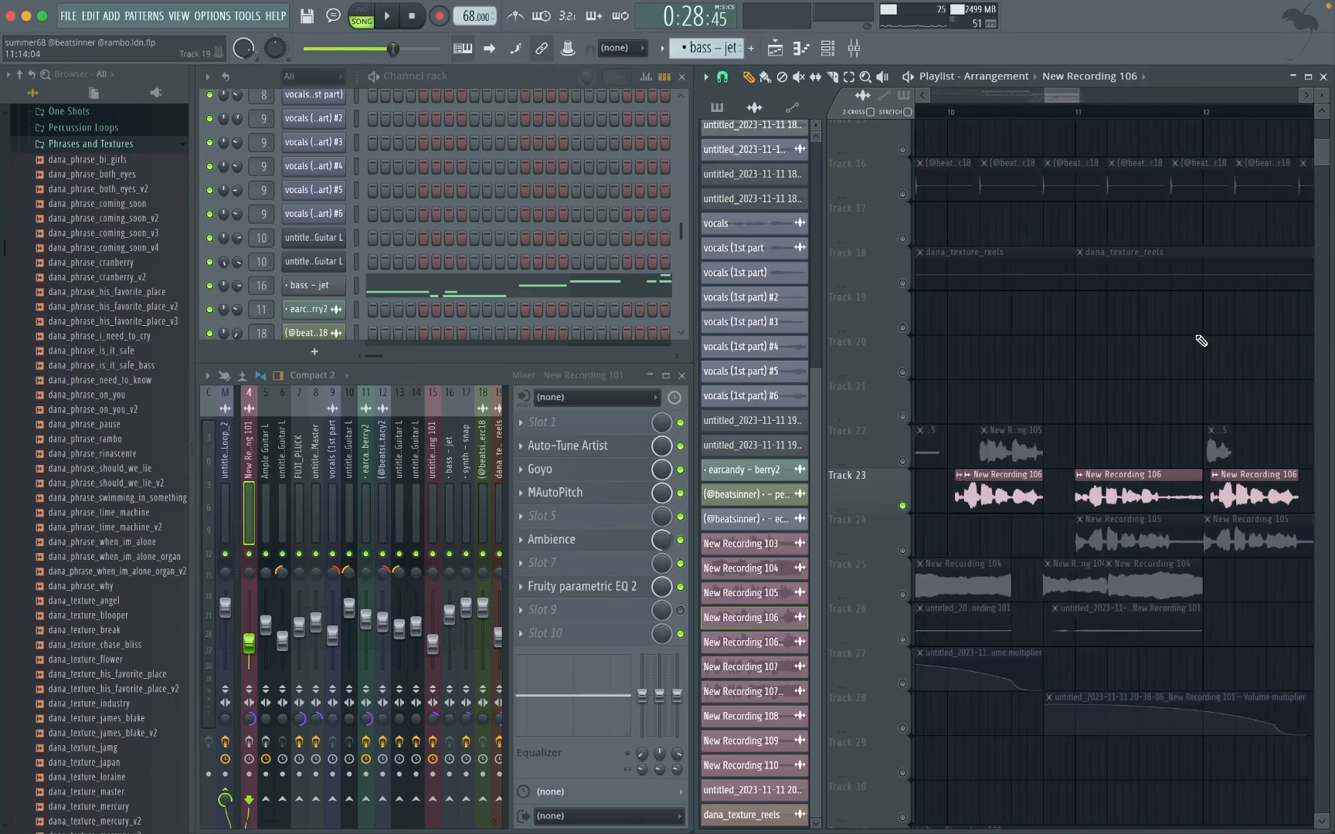
scroll(1187, 321, up, 3)
click(1145, 116)
scroll(1182, 275, up, 3)
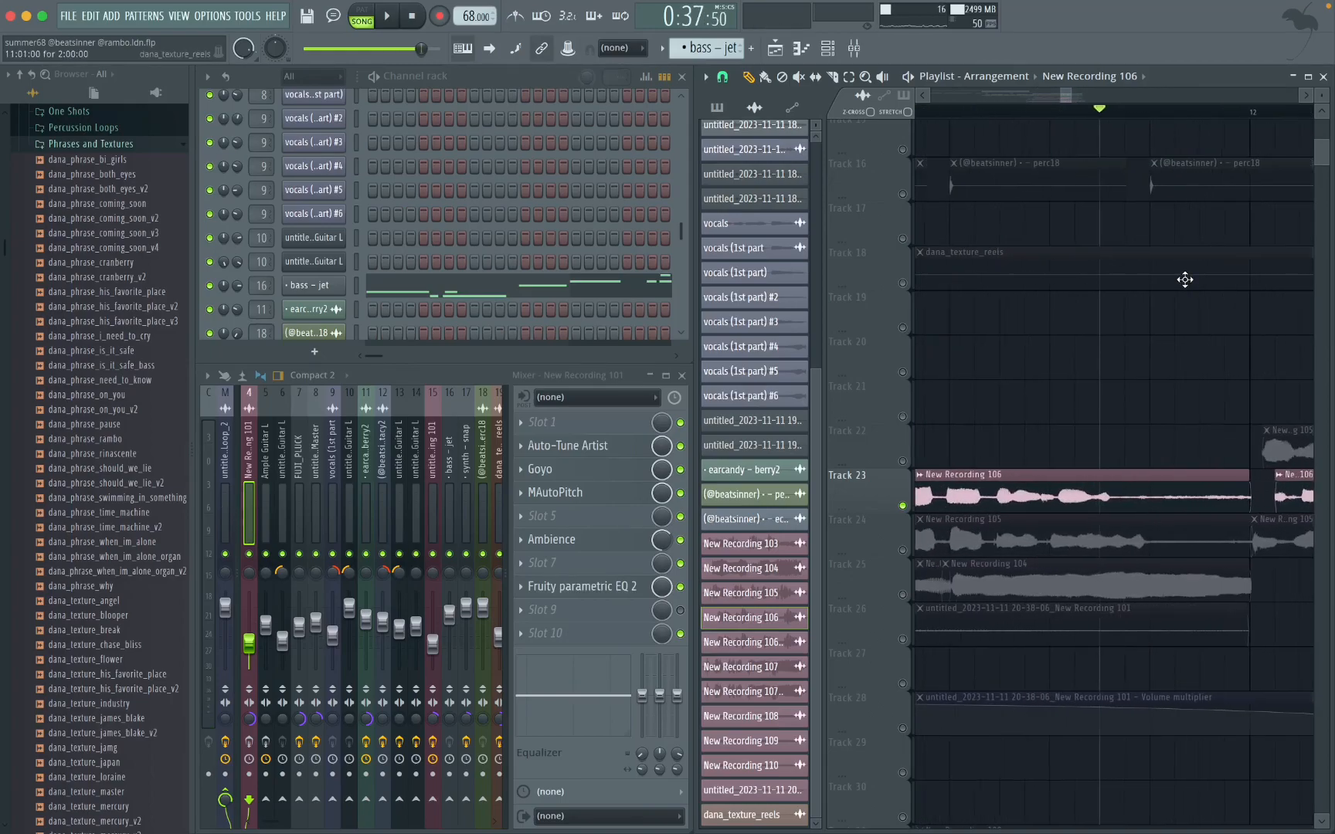
scroll(1185, 280, up, 1)
click(1112, 115)
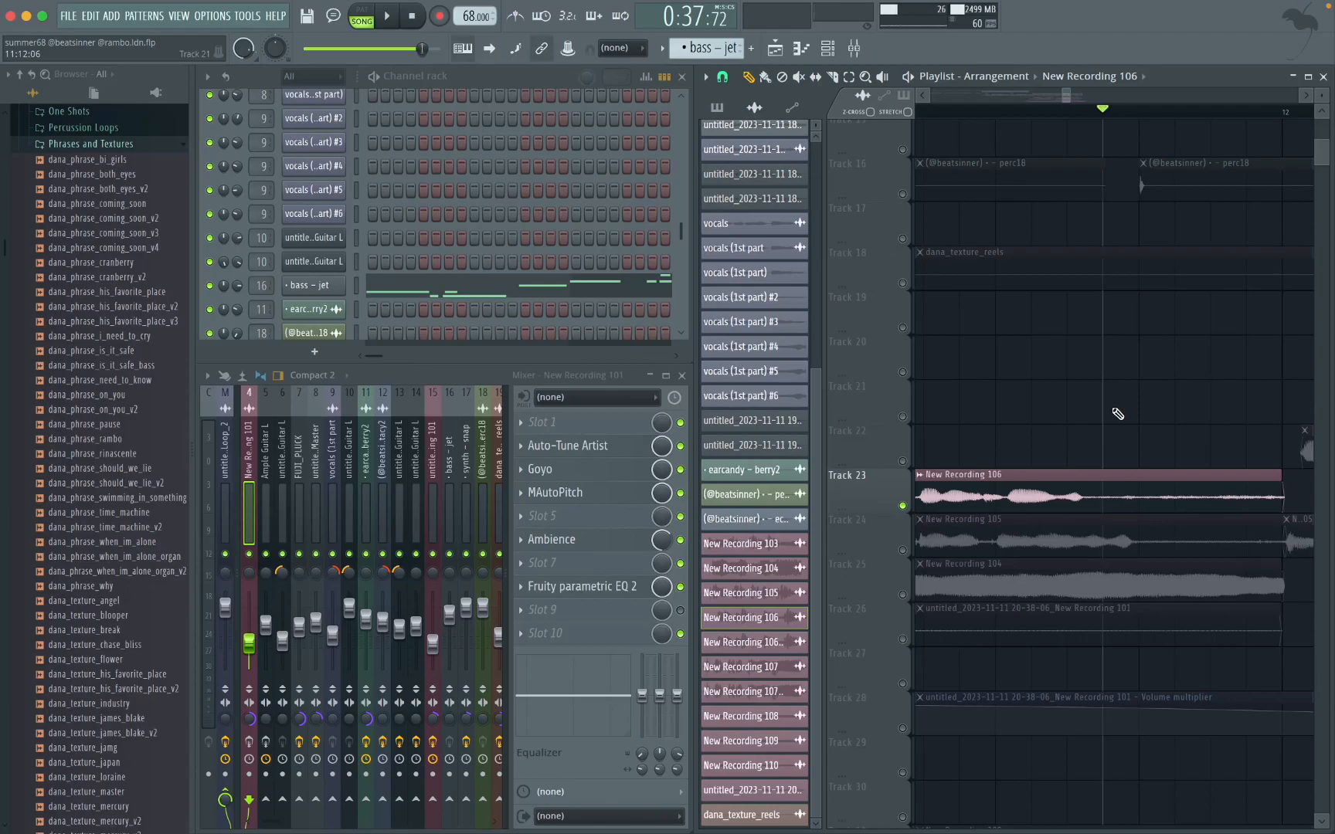
Step: View the Goyo settings on the New Recording 101 mixer track and play the tail of the Track 23 clip
scroll(1162, 380, right, 3)
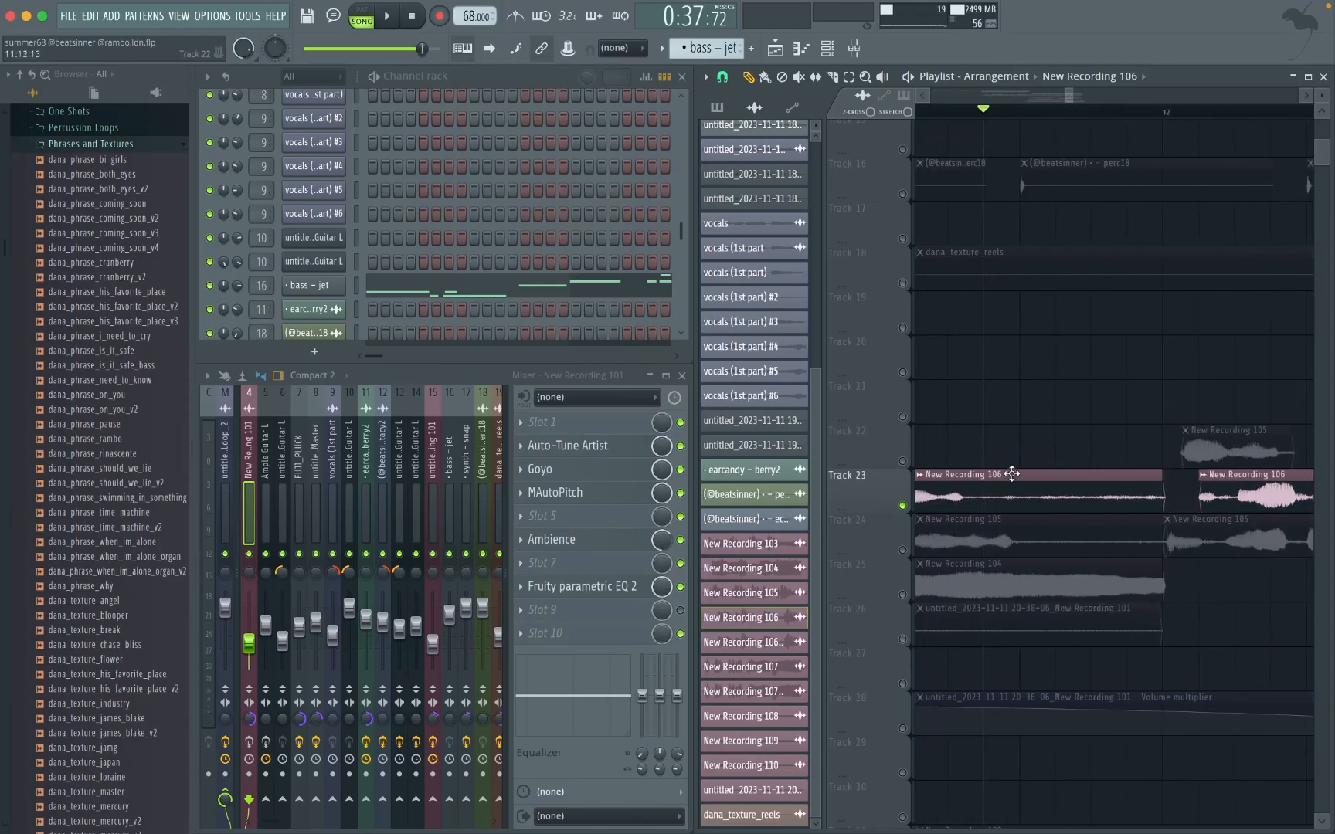
click(596, 473)
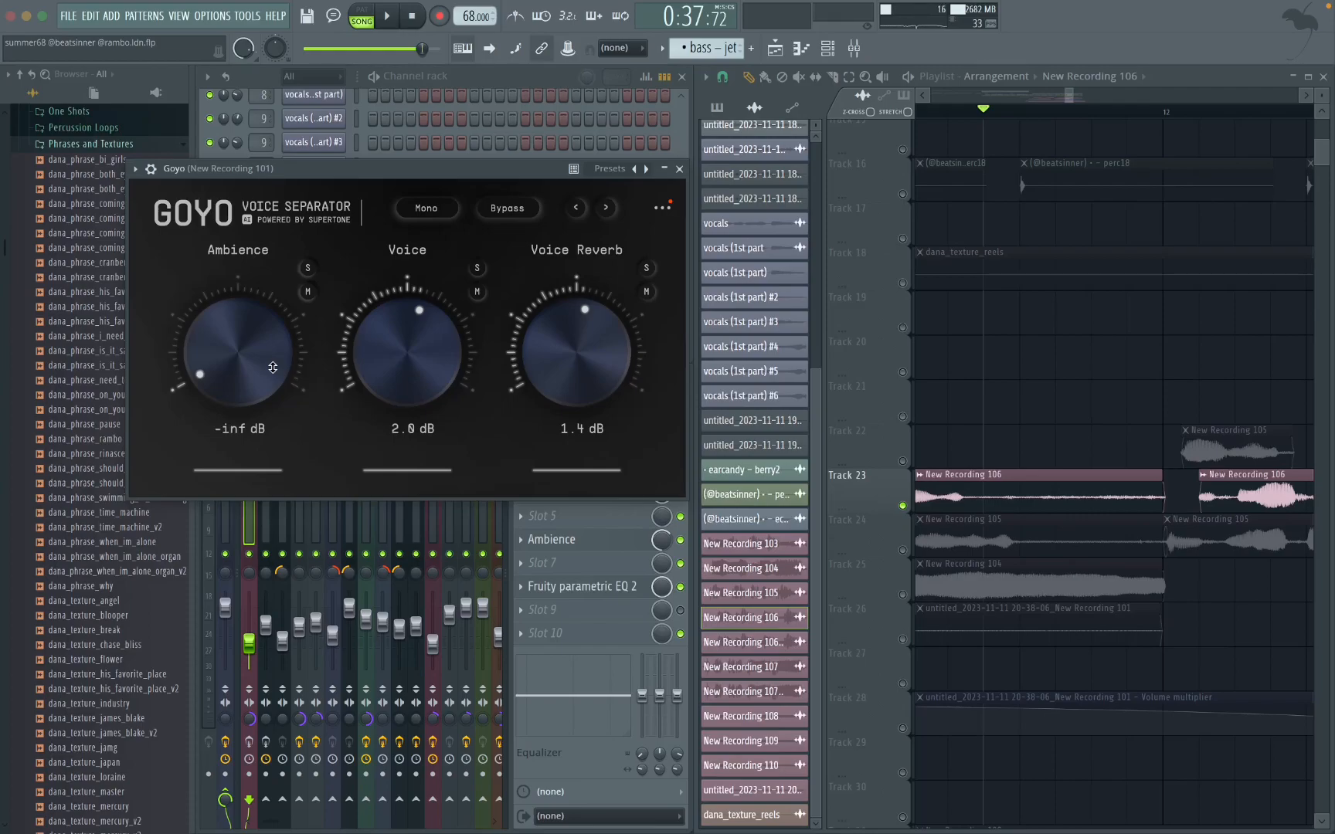
click(679, 170)
key(space)
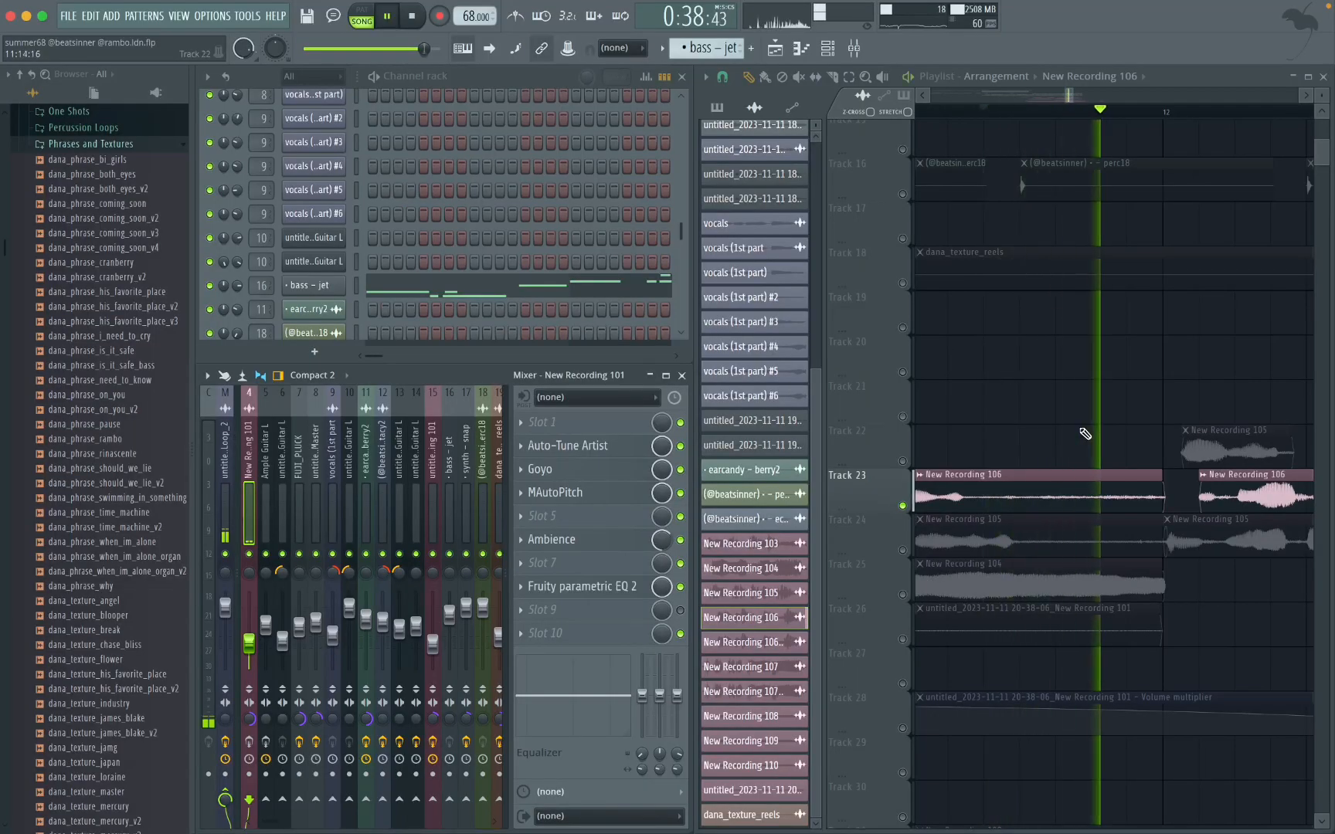
key(space)
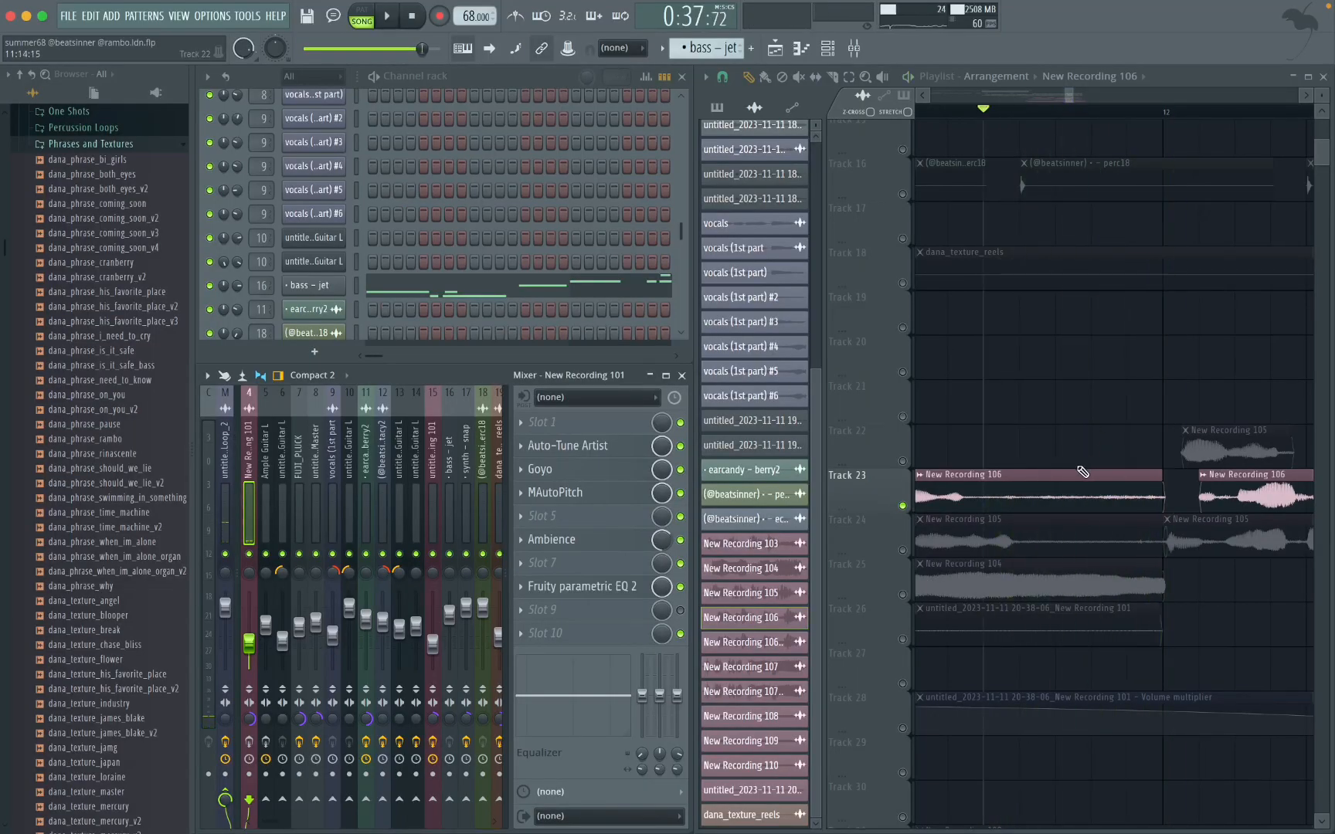
Step: Unmute Track 13 and move its overlapping bass - jet pattern clip up to Track 12
scroll(1039, 498, down, 4)
scroll(1069, 476, up, 6)
scroll(1067, 477, down, 2)
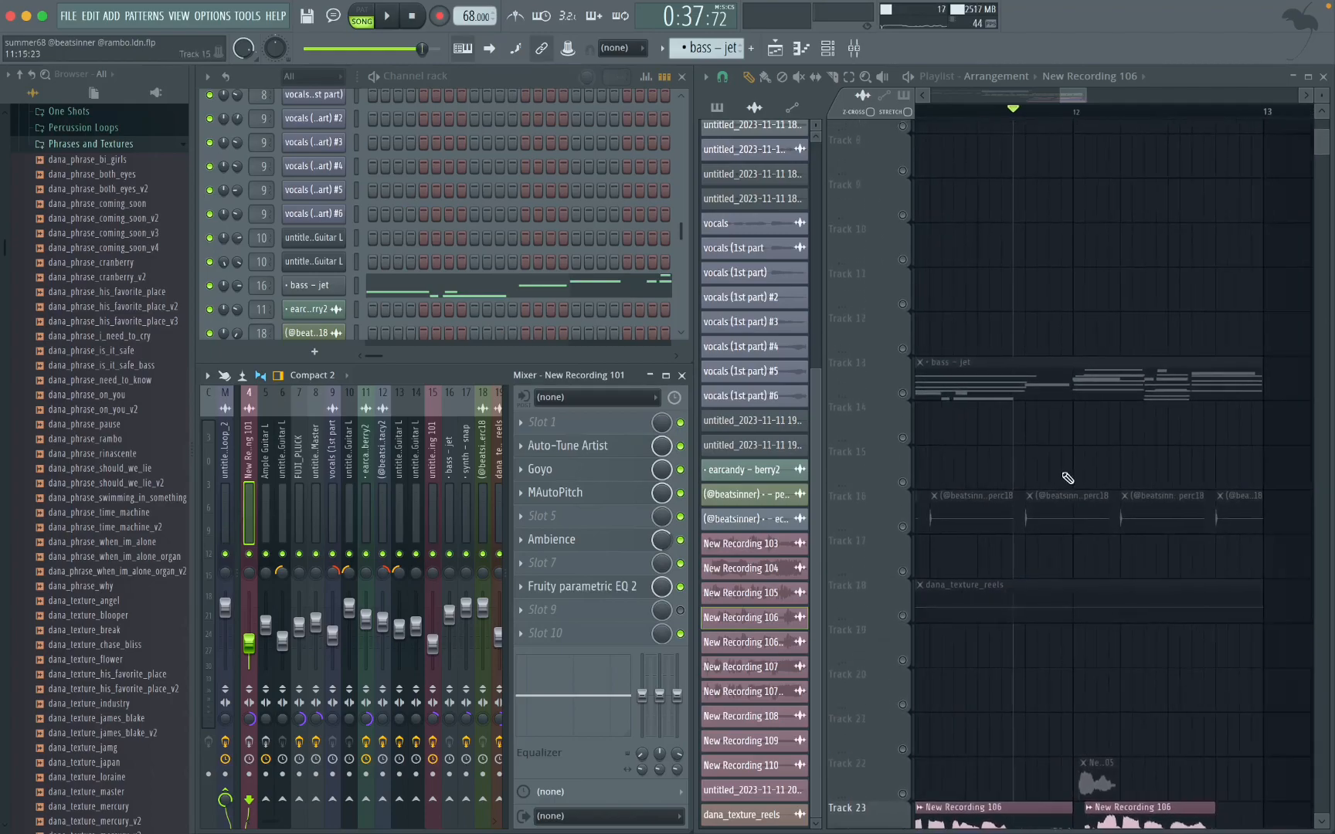
click(902, 392)
scroll(962, 426, up, 3)
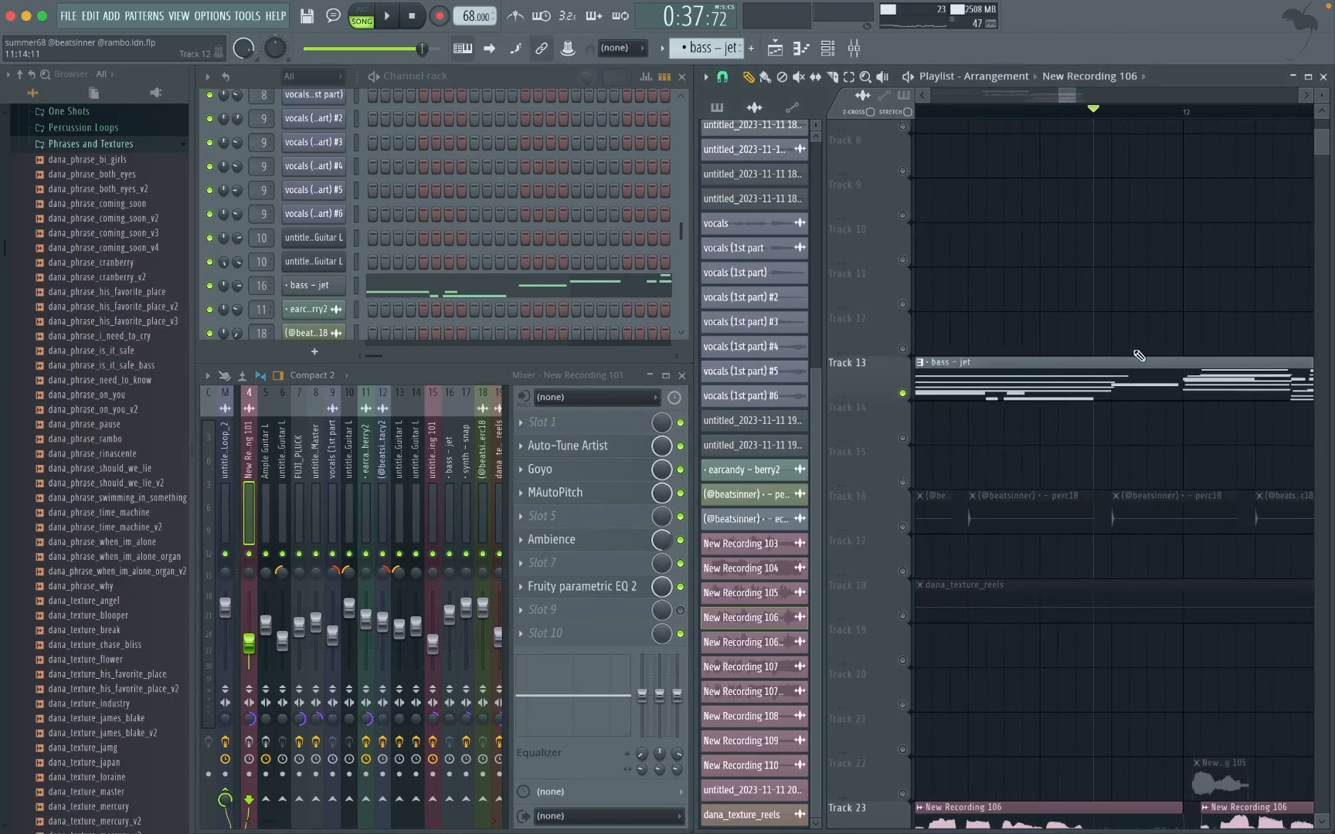
scroll(1079, 396, down, 3)
drag(1079, 396, 1086, 337)
scroll(1090, 369, up, 2)
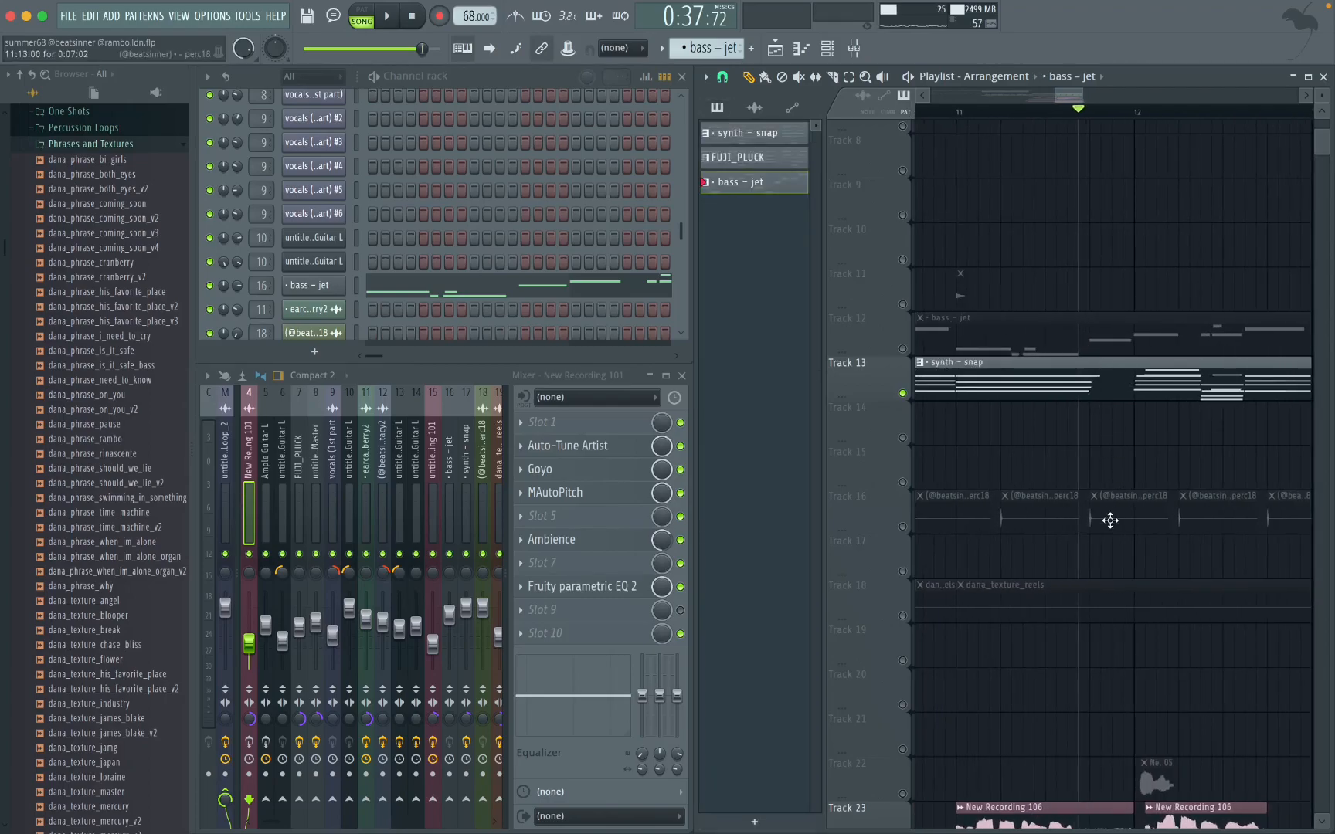
Step: Select the Track 23 New Recording 106 clip between bars 11 and 12 and view its sample settings
scroll(1112, 510, down, 6)
scroll(1052, 329, up, 3)
drag(1097, 230, 1084, 289)
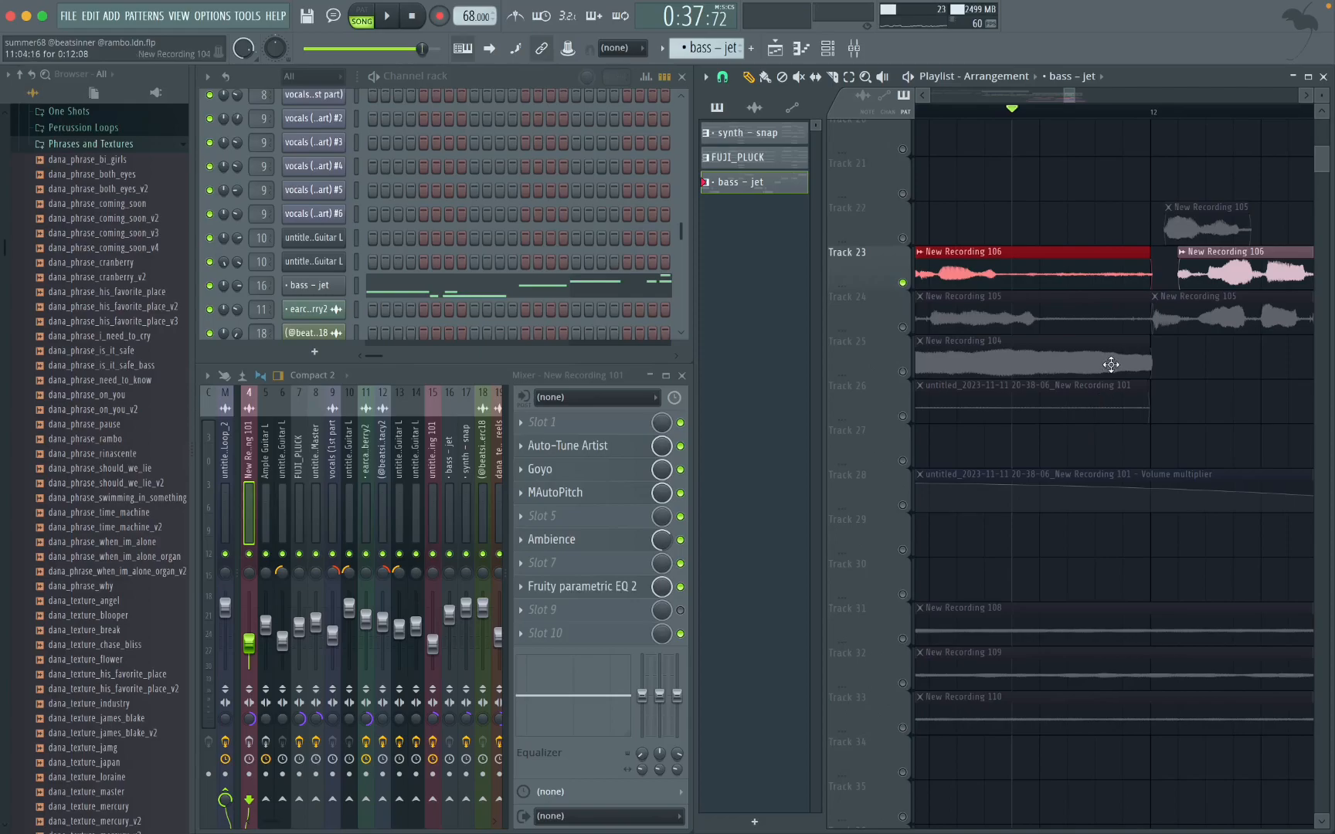
scroll(1086, 377, down, 3)
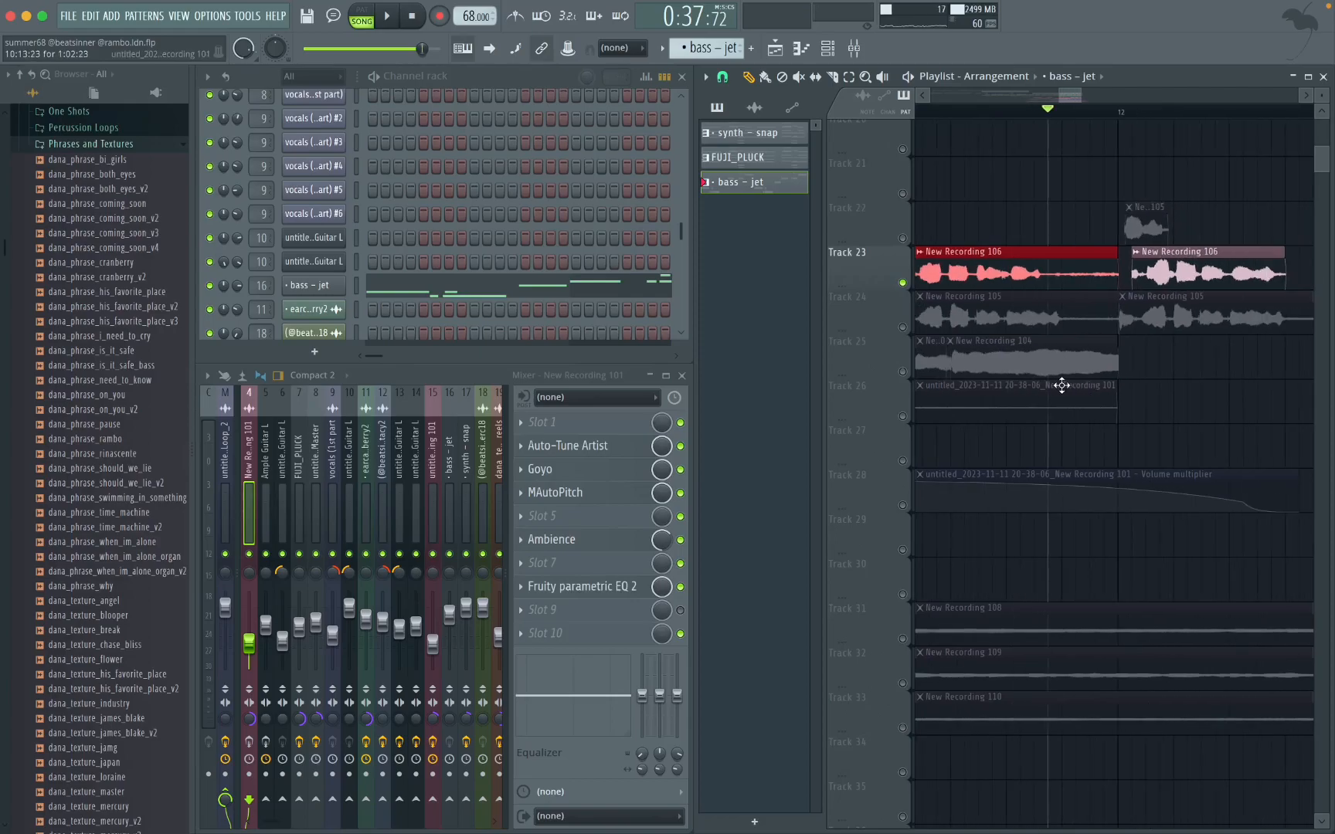
scroll(1057, 401, up, 5)
scroll(1086, 554, up, 2)
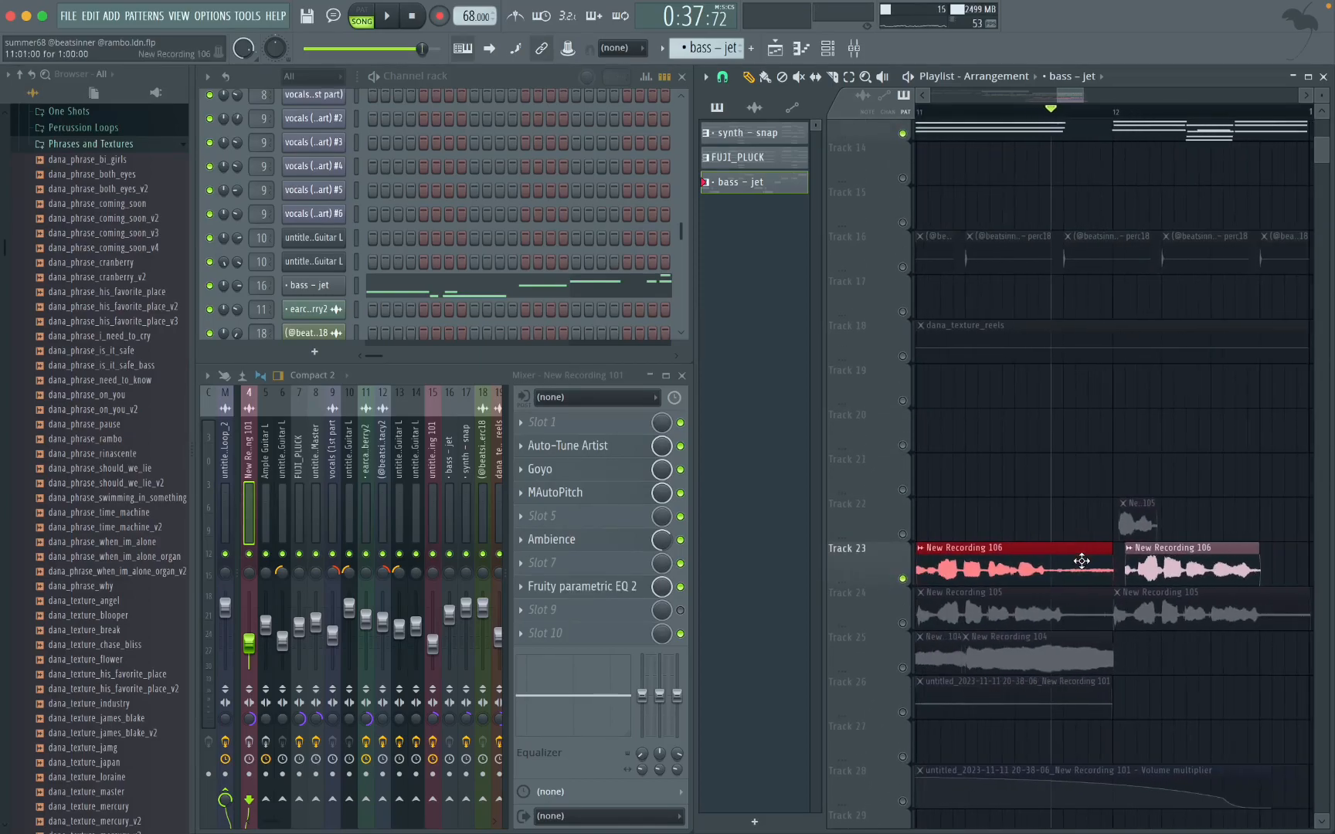
scroll(1088, 553, down, 2)
double_click(1035, 499)
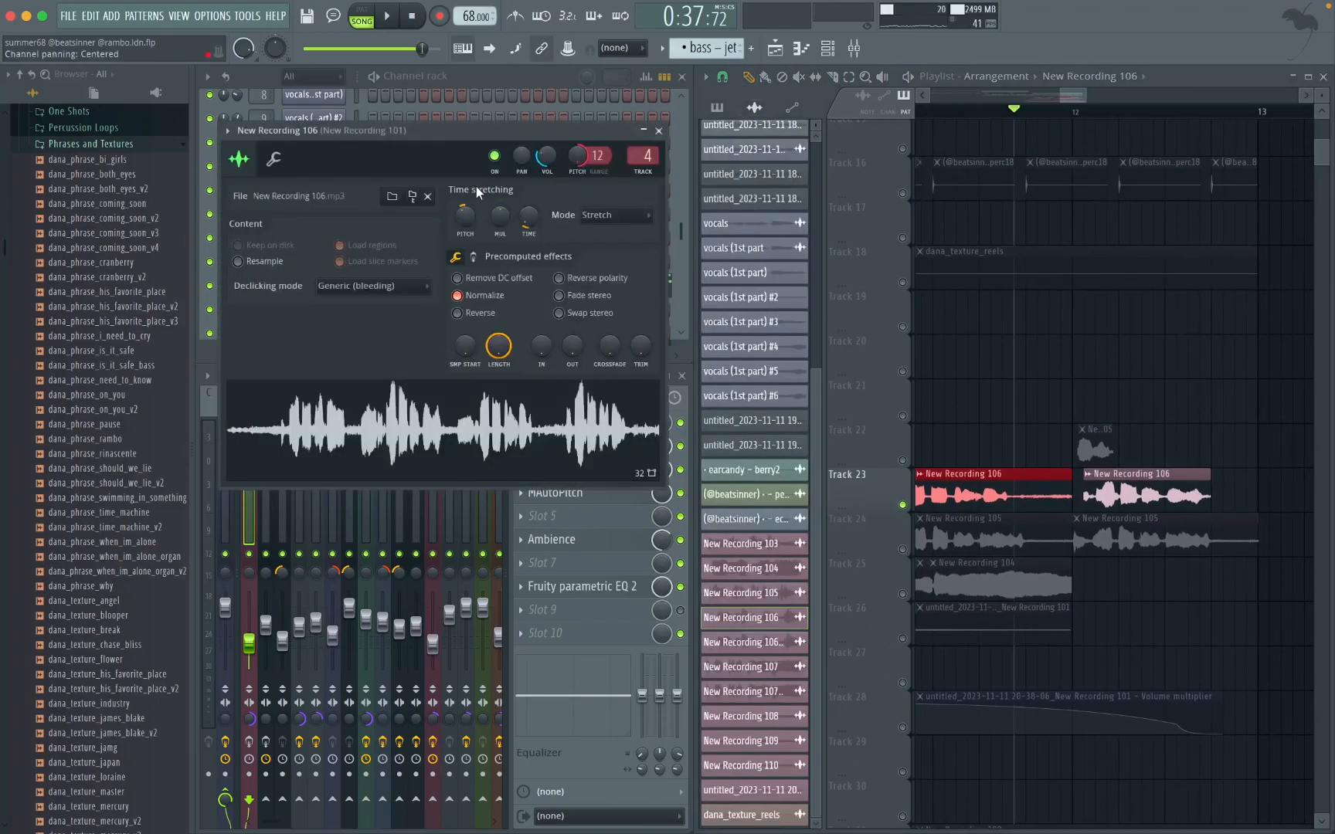
click(659, 131)
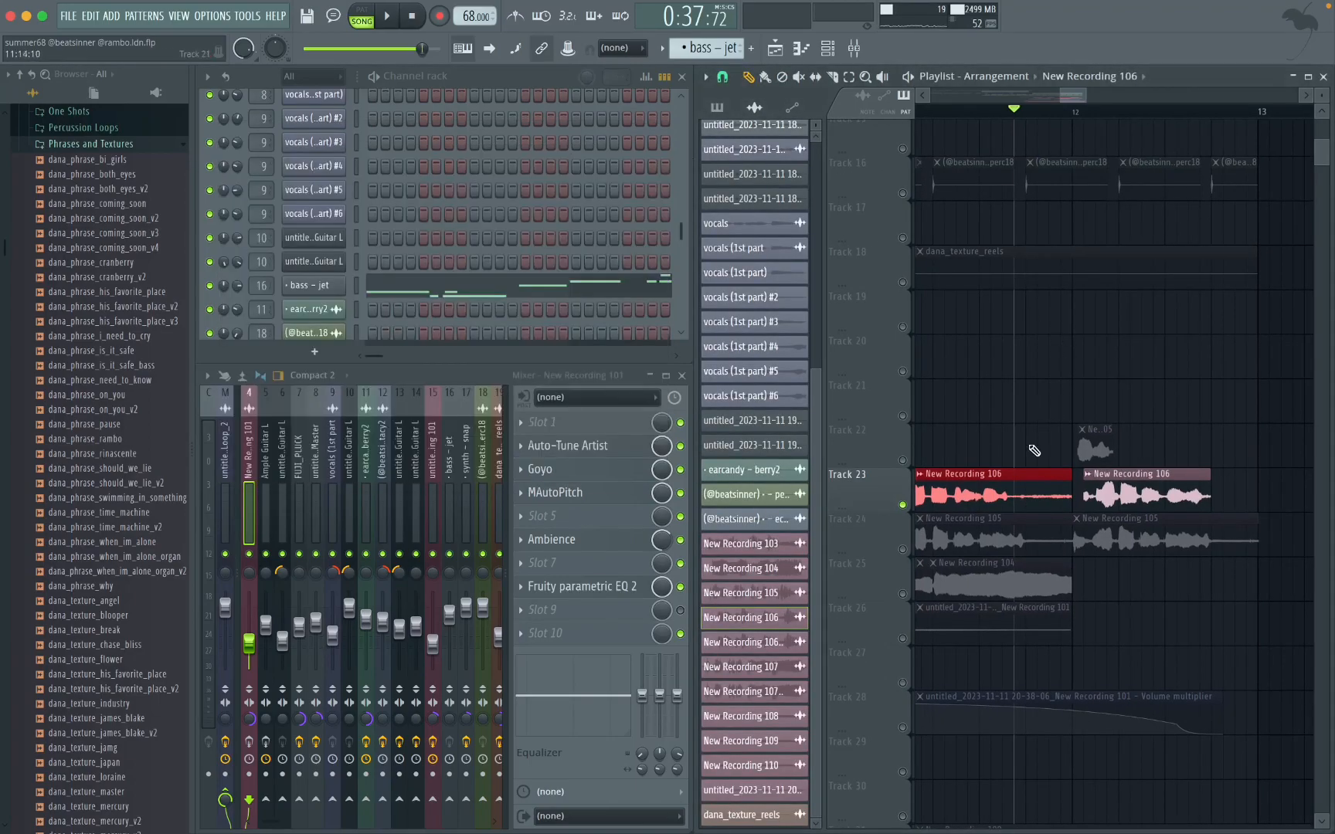
Step: Solo Track 25 and place the playback position at the start of its first New Recording 104 clip, just after bar 9
scroll(1019, 525, up, 3)
scroll(1064, 483, down, 2)
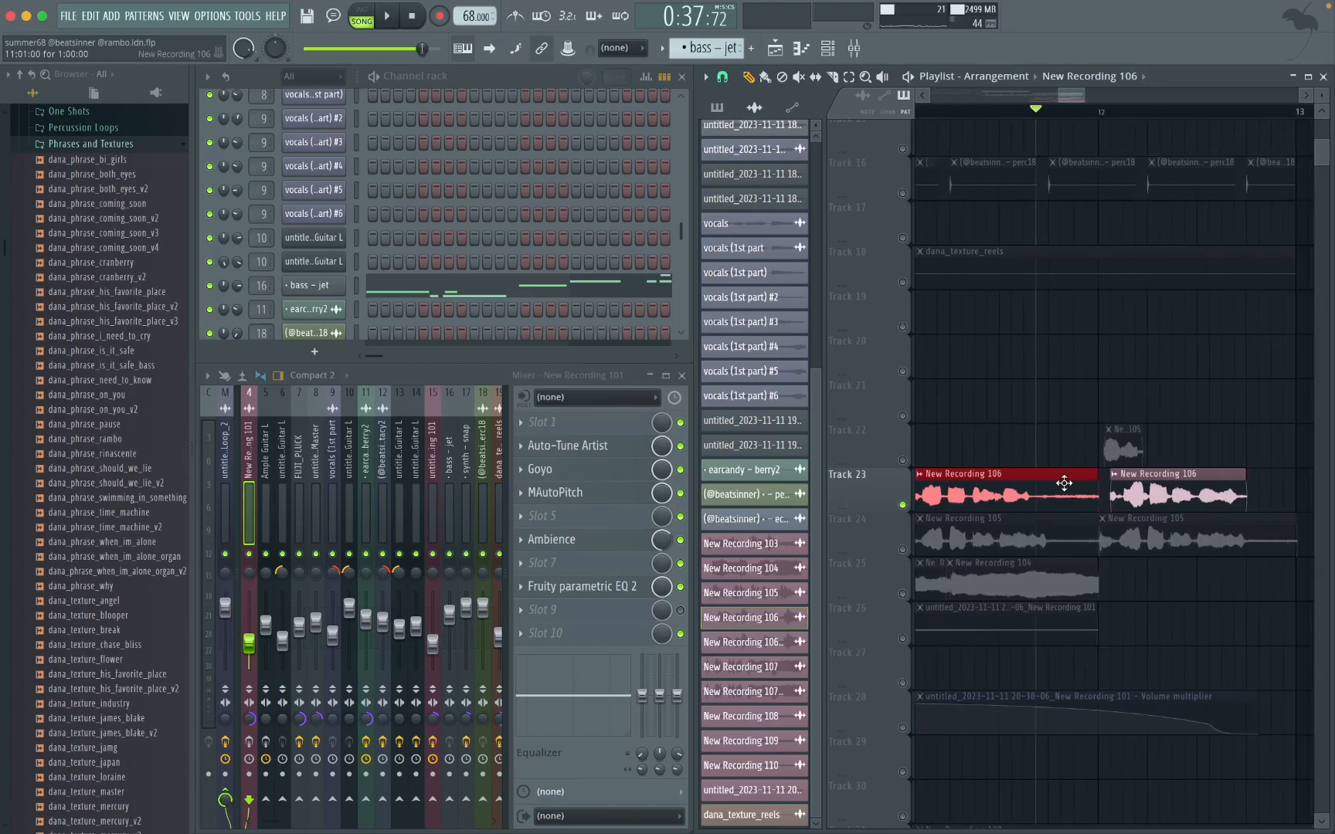
scroll(1062, 493, down, 3)
scroll(1057, 471, left, 4)
scroll(1055, 468, up, 5)
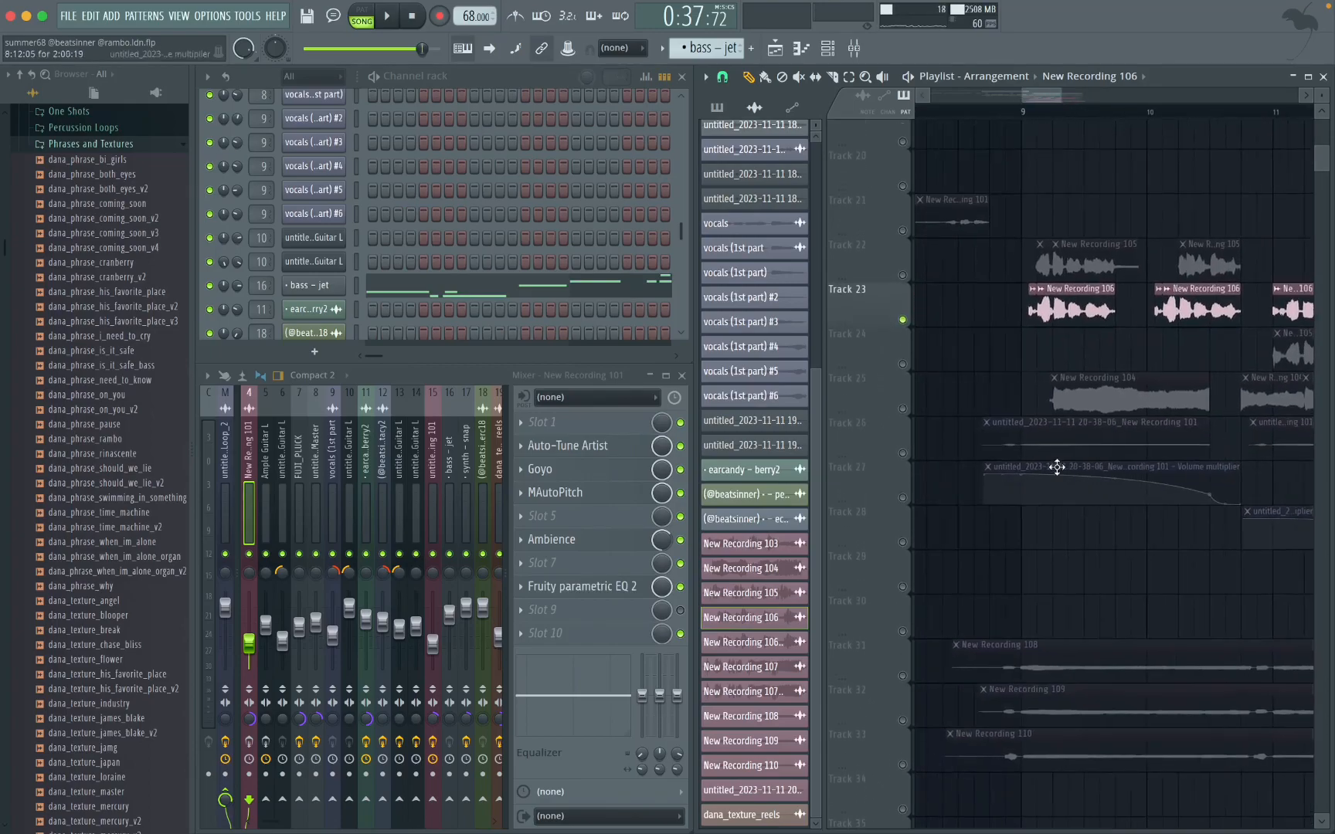
scroll(1055, 467, down, 4)
scroll(1055, 467, down, 3)
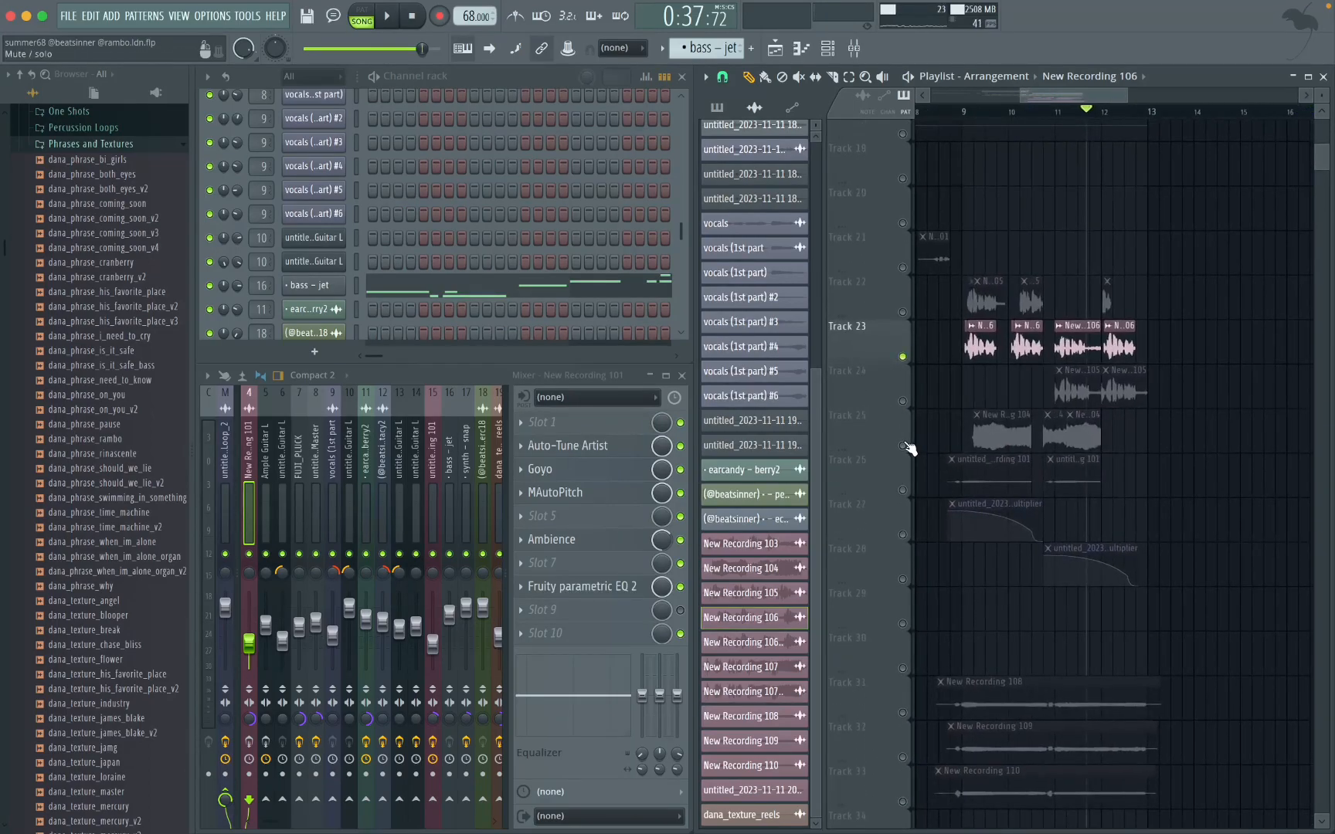
click(909, 448)
scroll(999, 135, up, 5)
click(1002, 113)
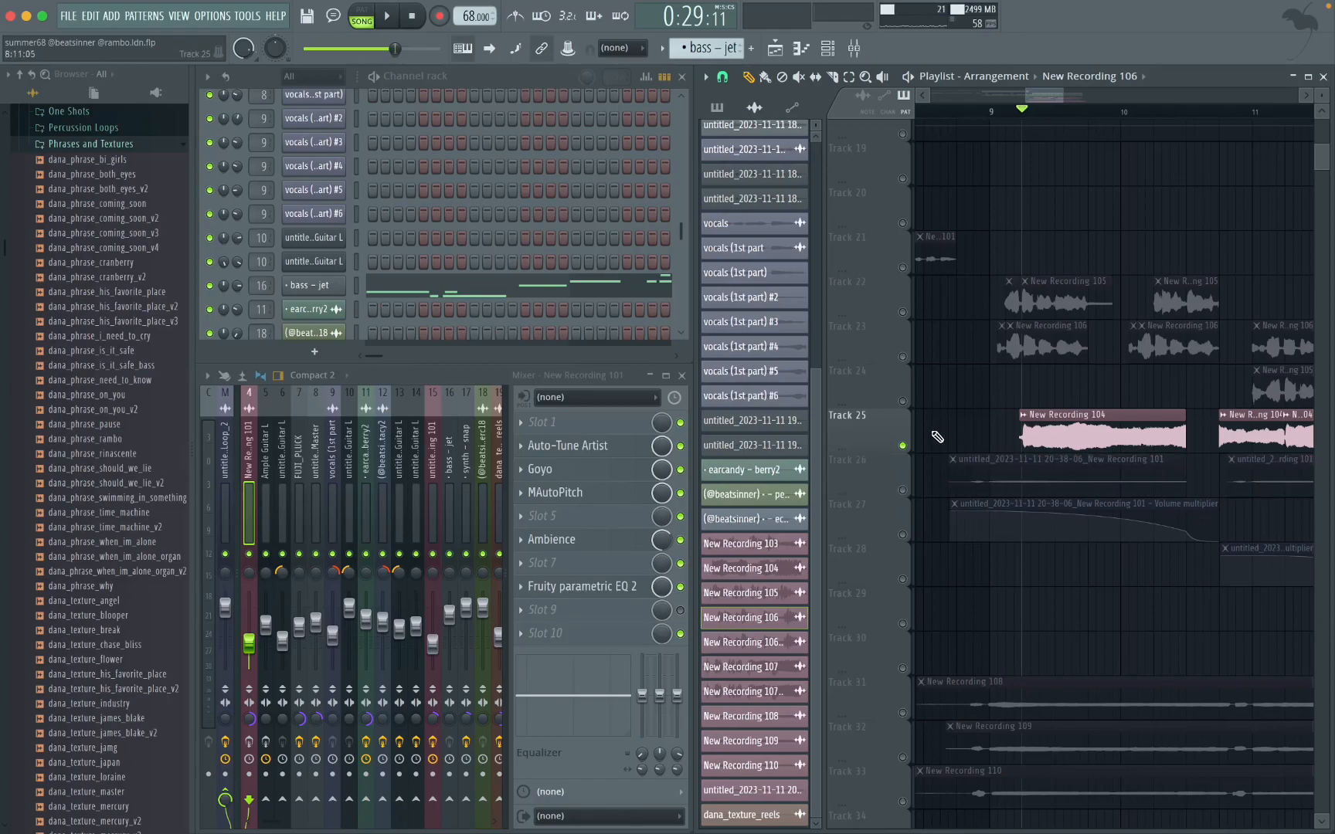
Step: Play the soloed New Recording 104 clips on Track 25 through to bar 12, then stop
scroll(1055, 420, up, 3)
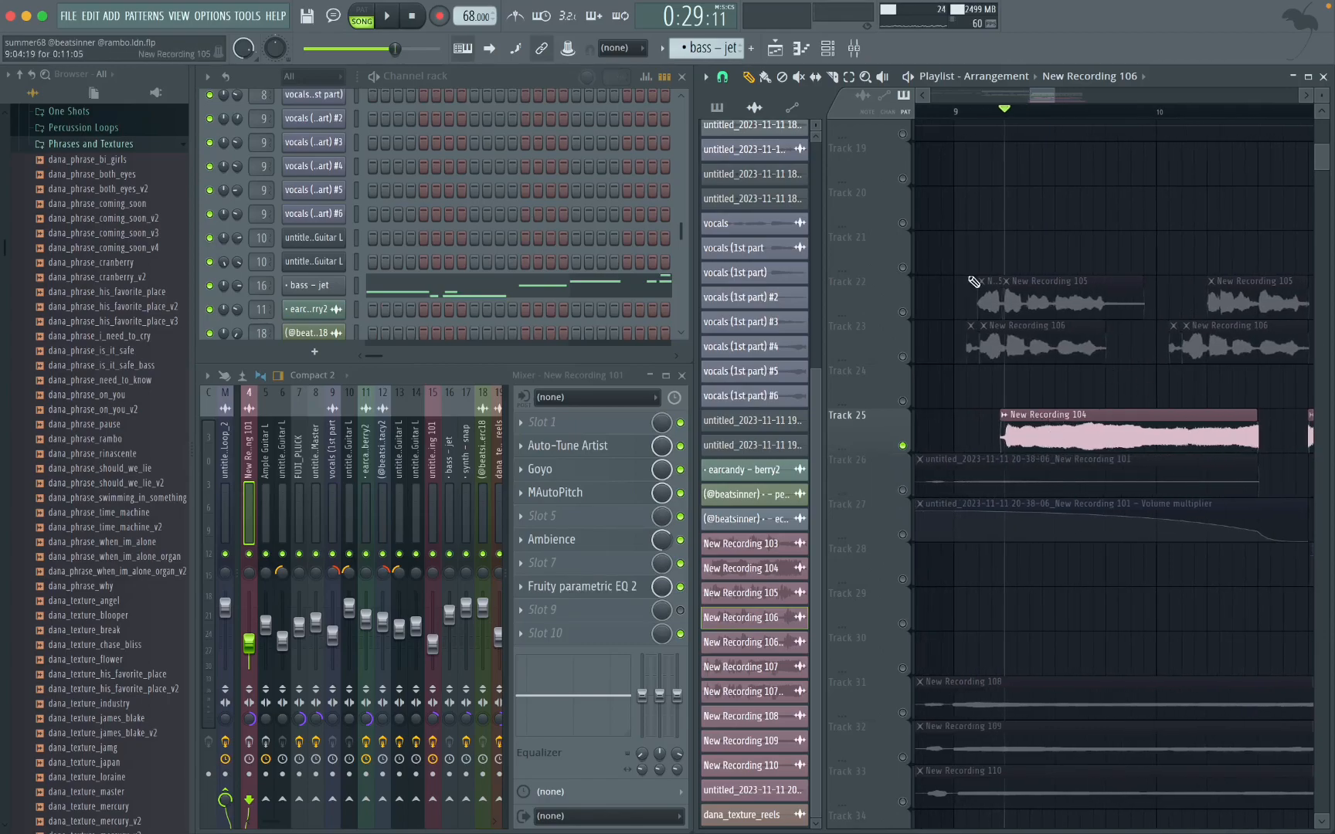
key(space)
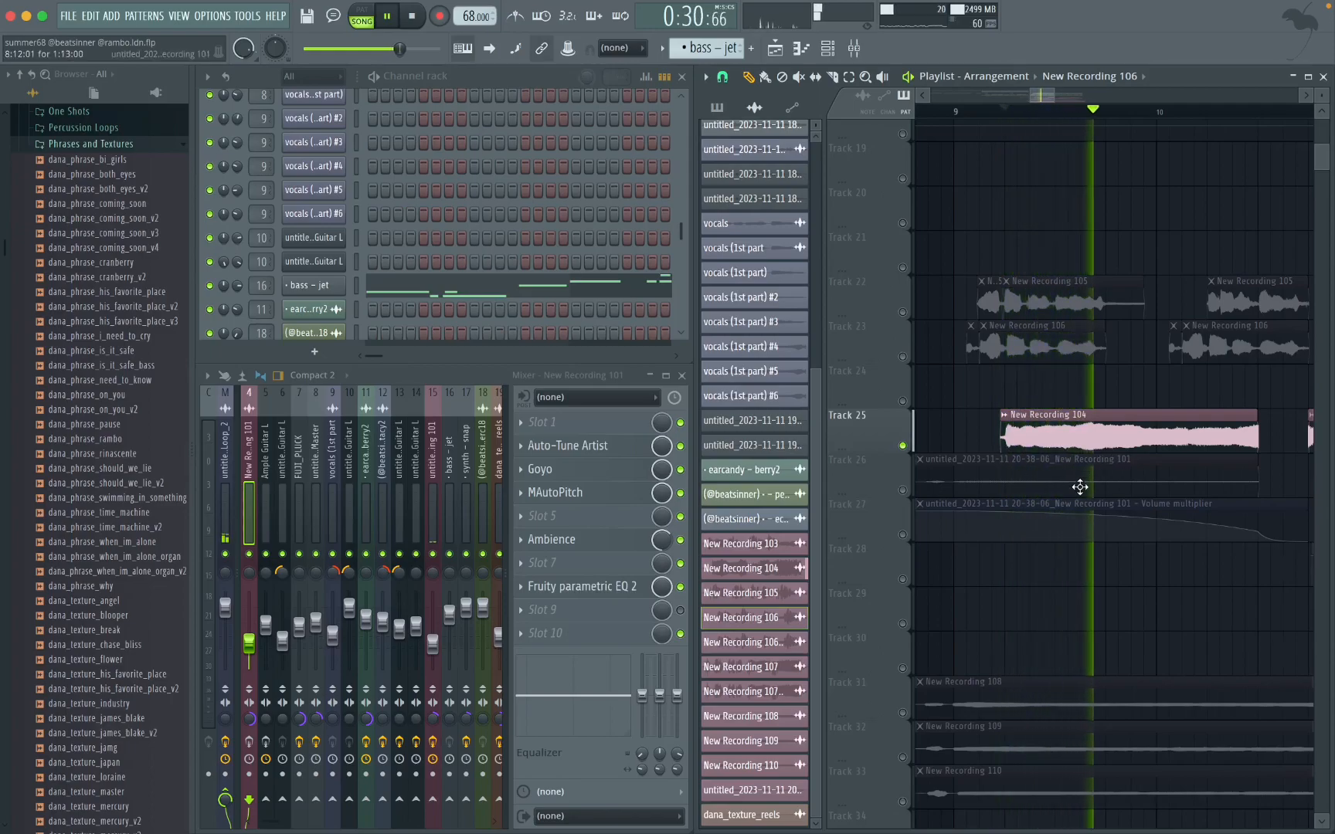
scroll(1097, 455, down, 2)
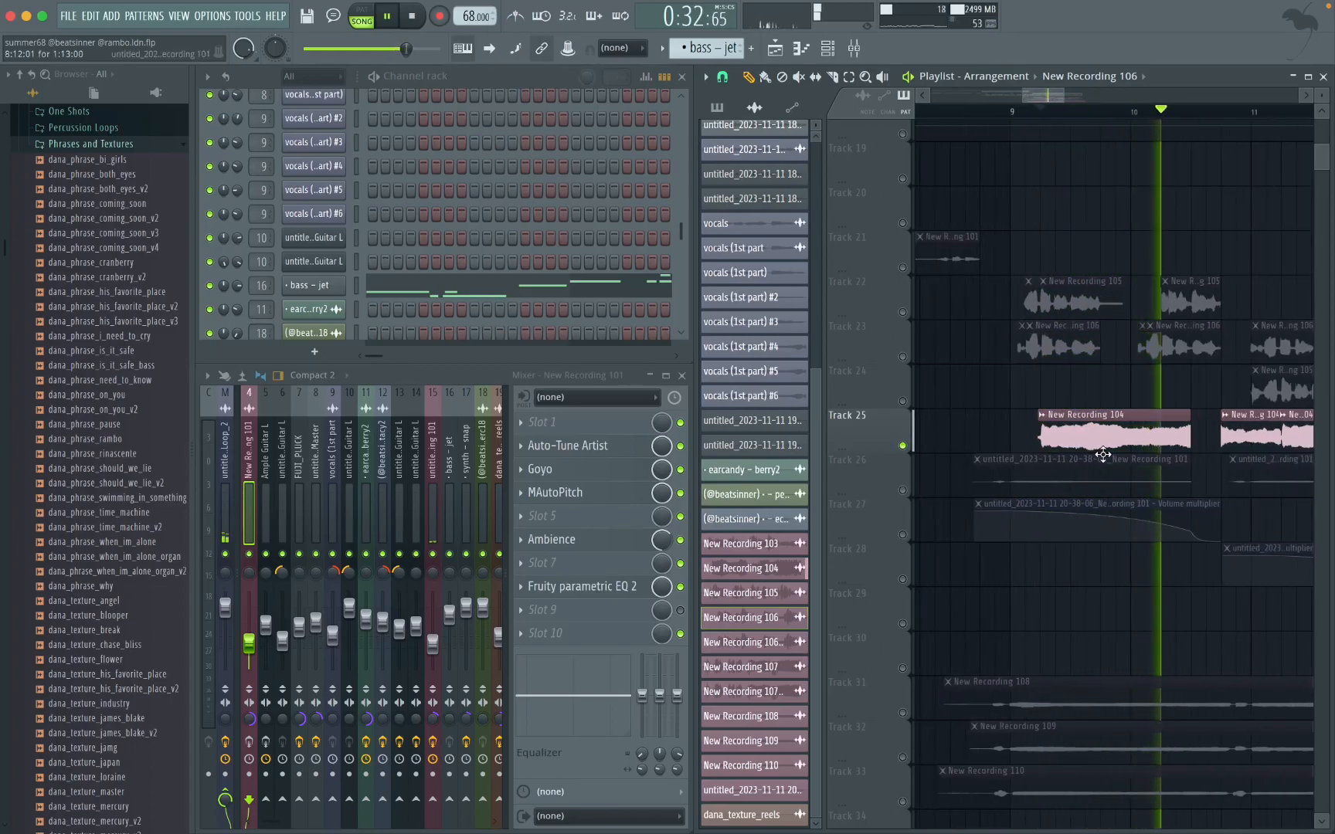
scroll(1104, 456, right, 2)
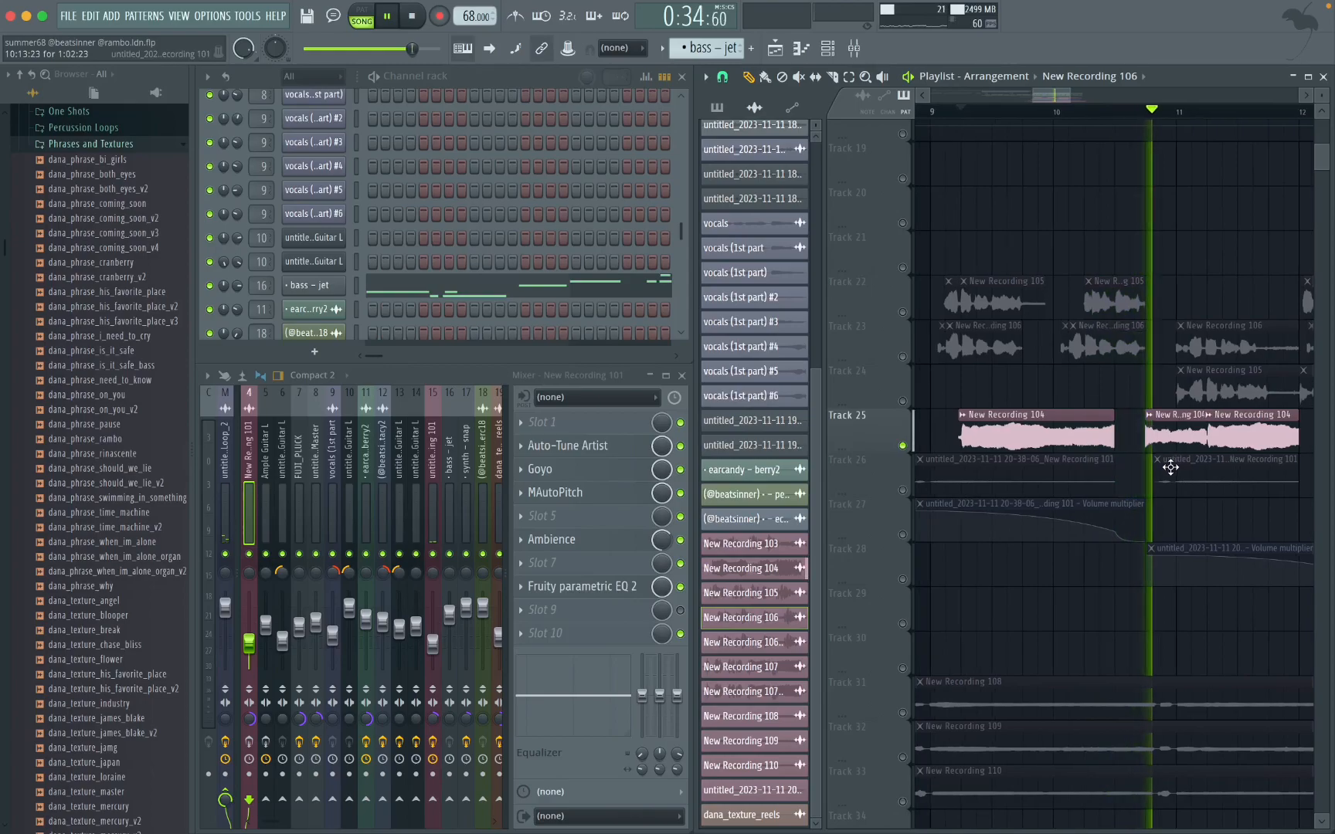
scroll(1170, 467, up, 4)
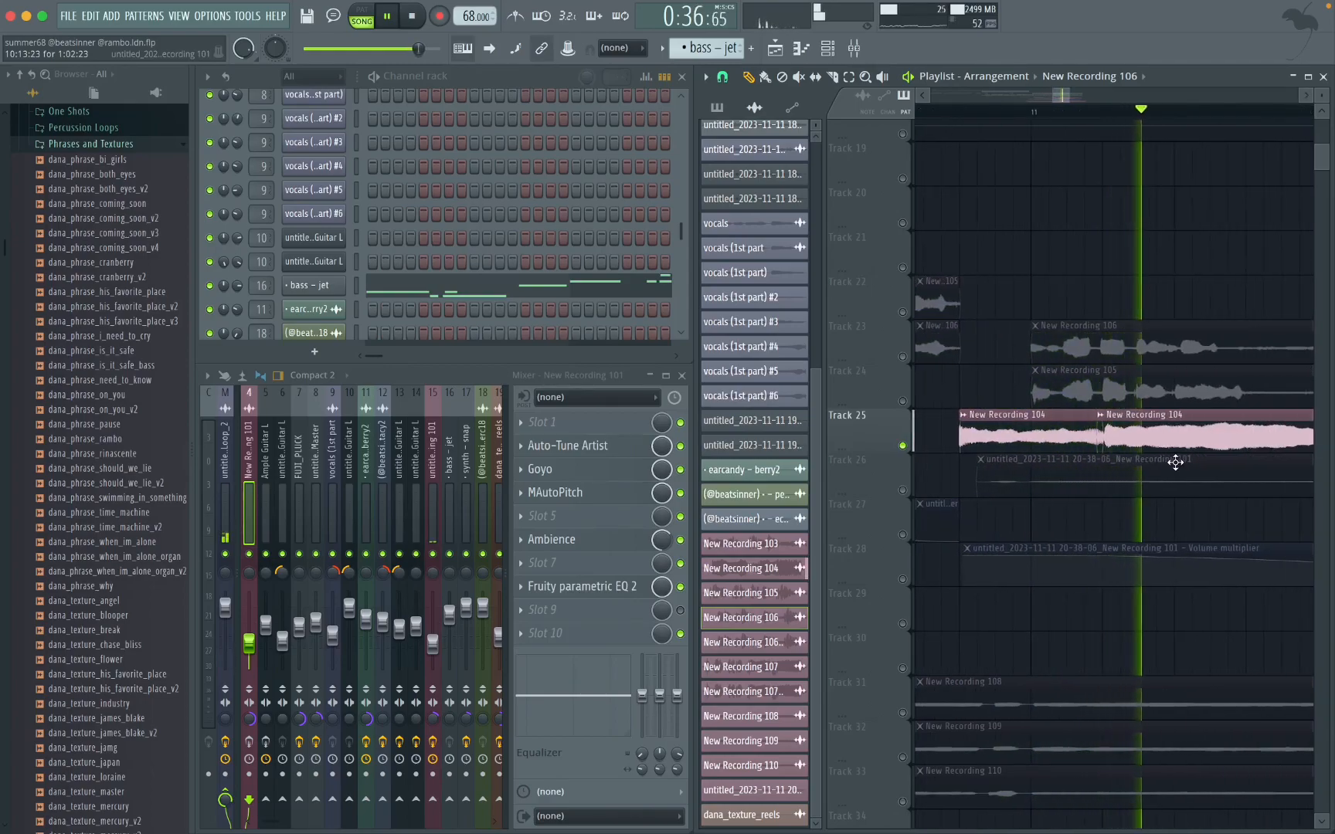
scroll(1175, 462, down, 4)
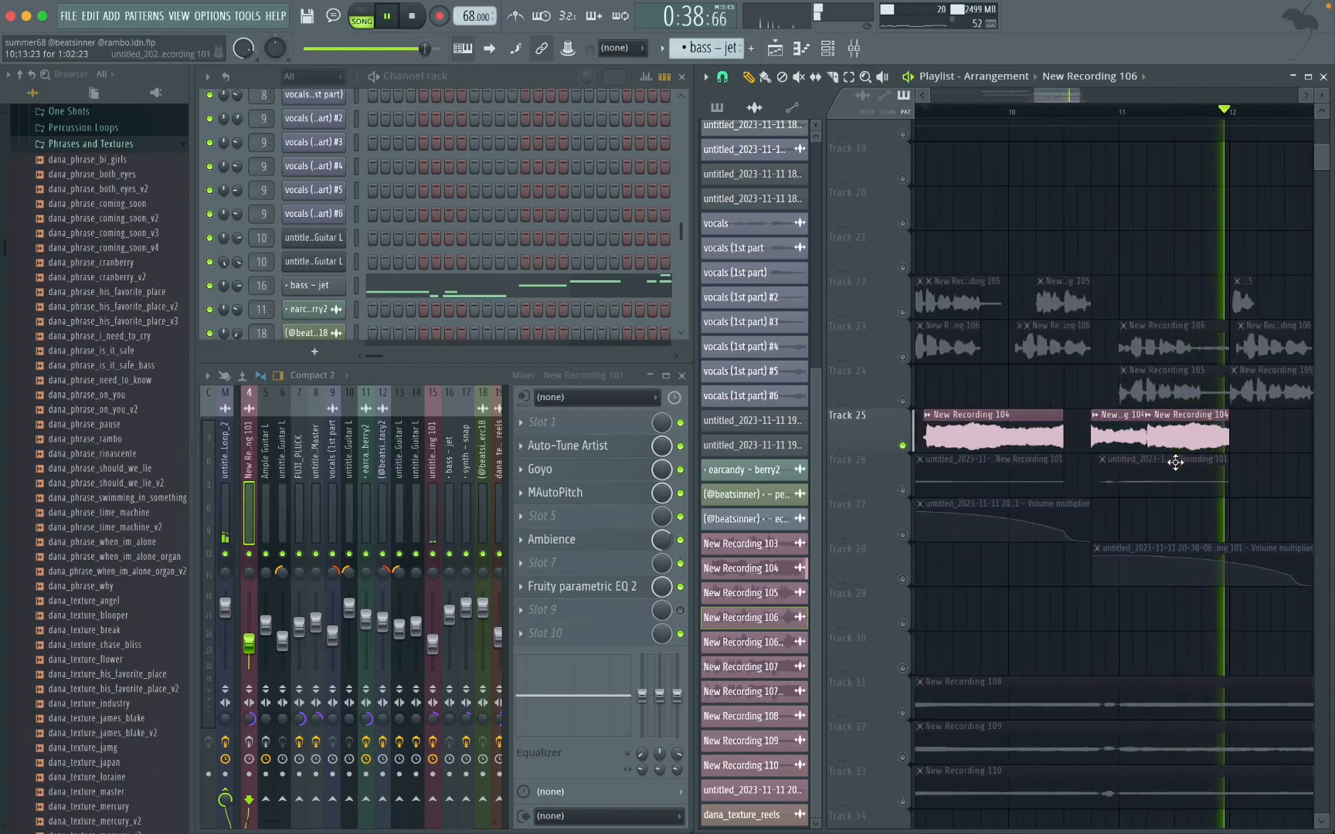
key(space)
Step: Unmute Track 26 alongside Track 25 and play both from the start of the Track 26 clip before bar 9
scroll(1175, 462, down, 3)
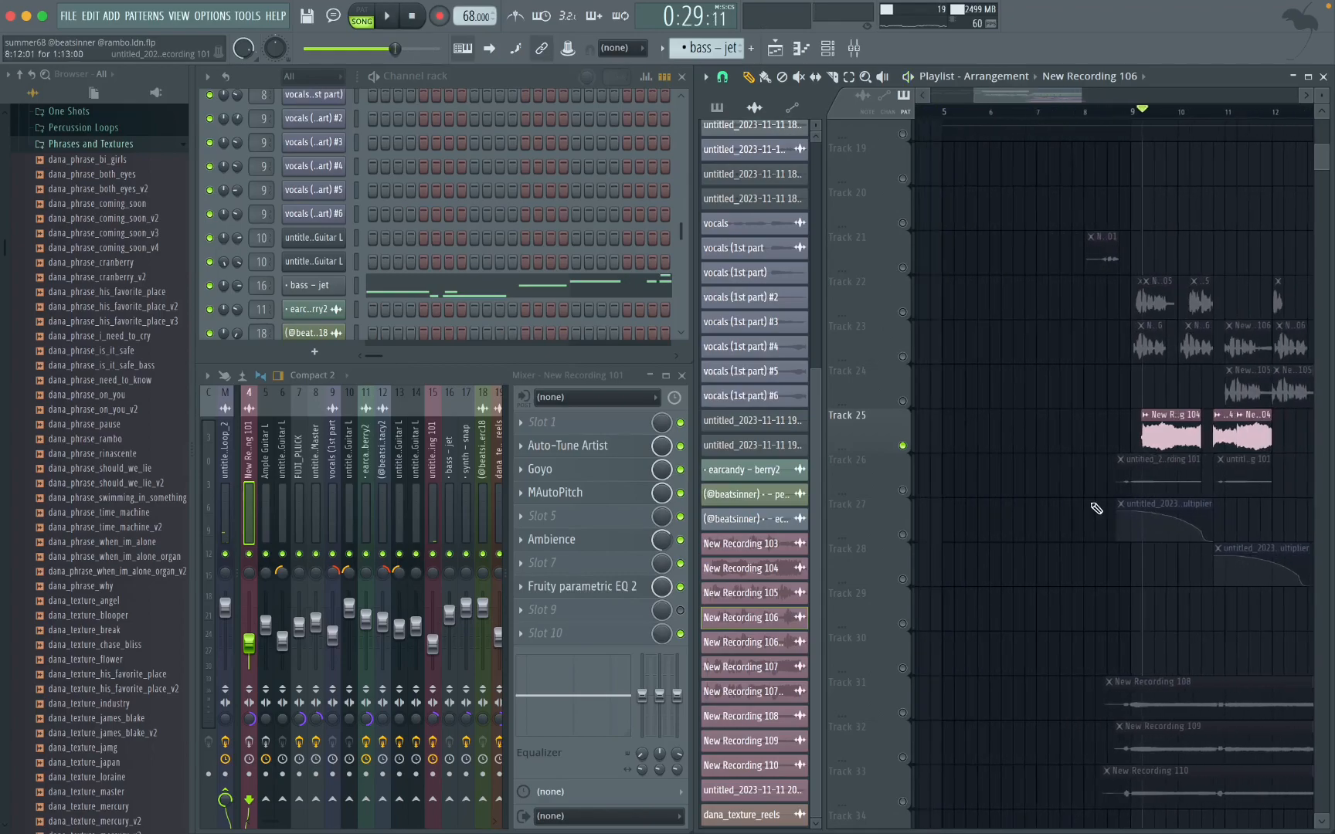
click(903, 490)
scroll(1109, 566, up, 4)
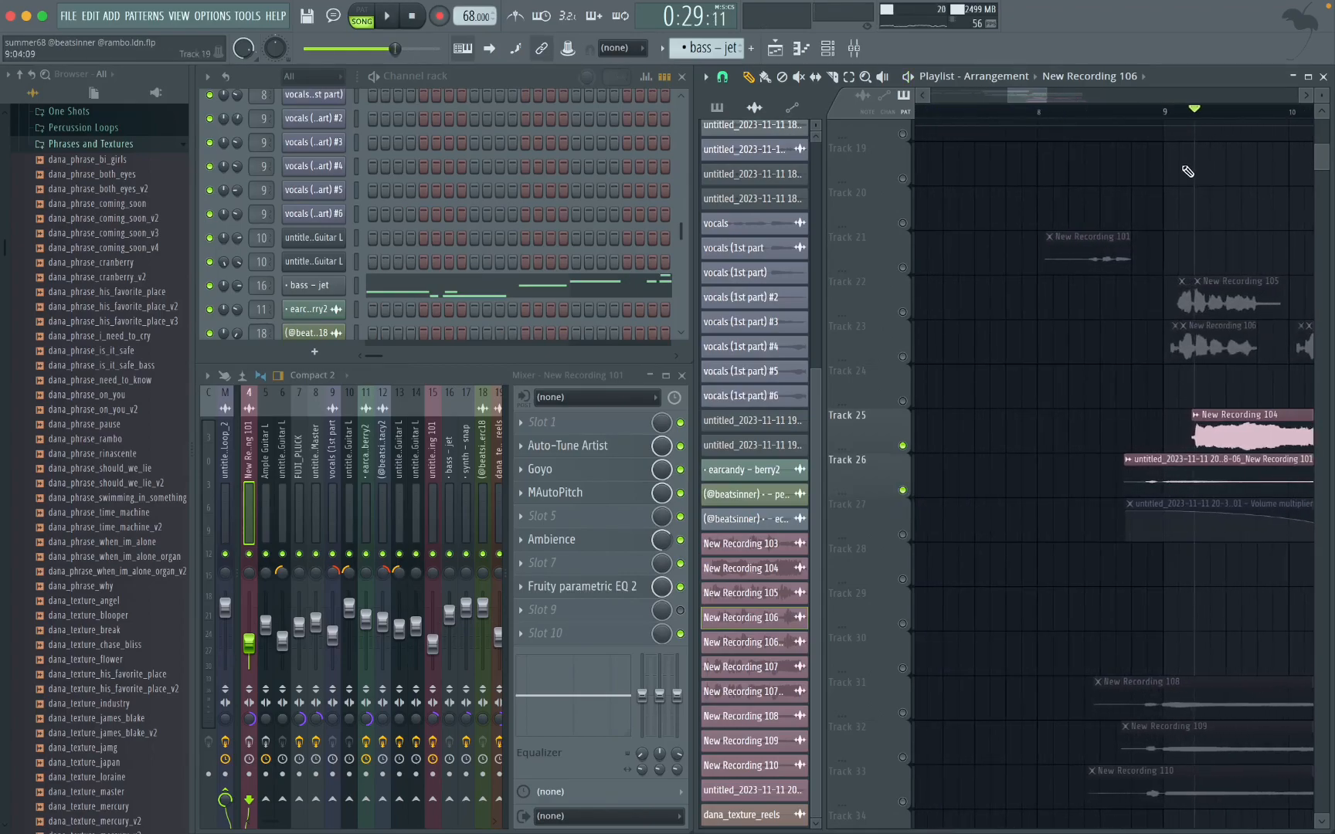
click(1135, 112)
key(space)
scroll(1165, 424, up, 3)
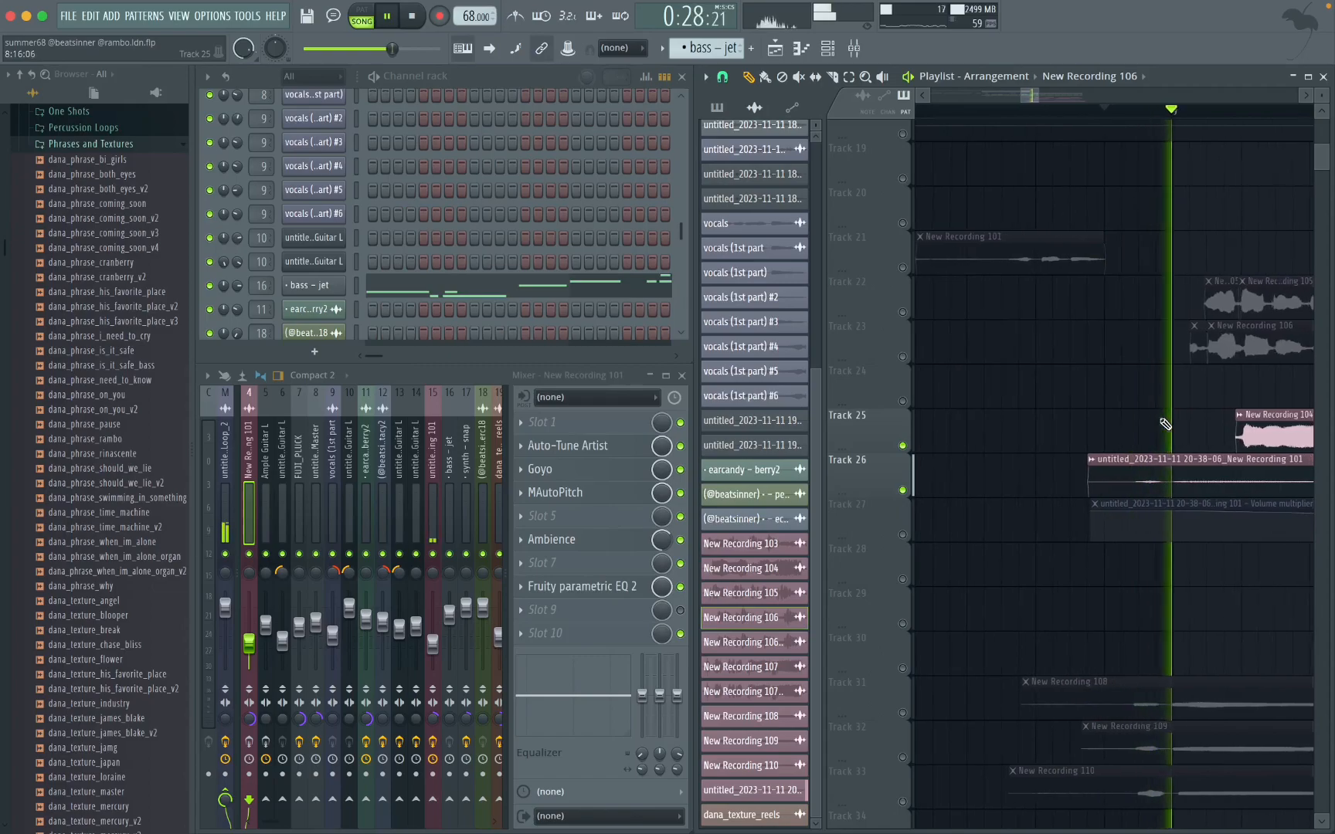
scroll(1165, 424, right, 3)
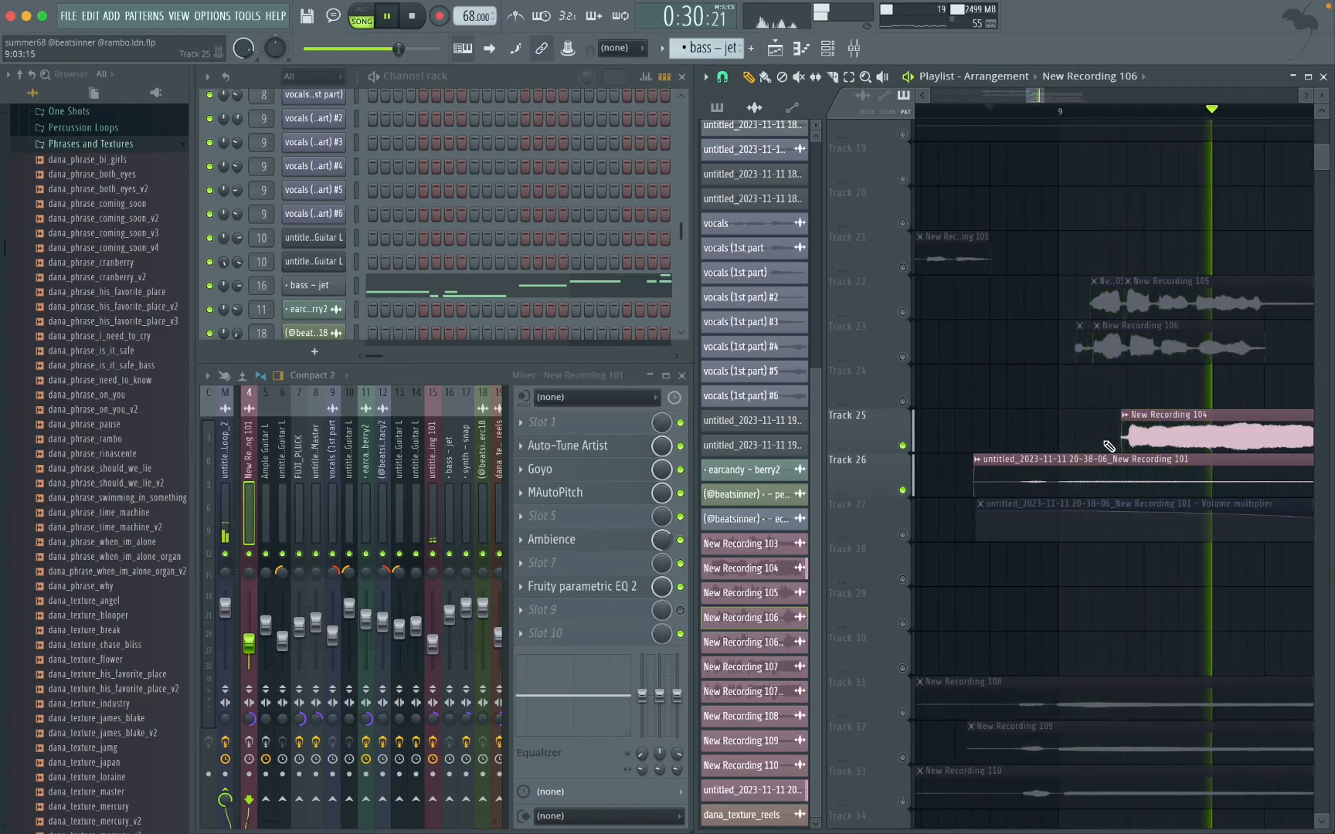
scroll(1109, 446, right, 10)
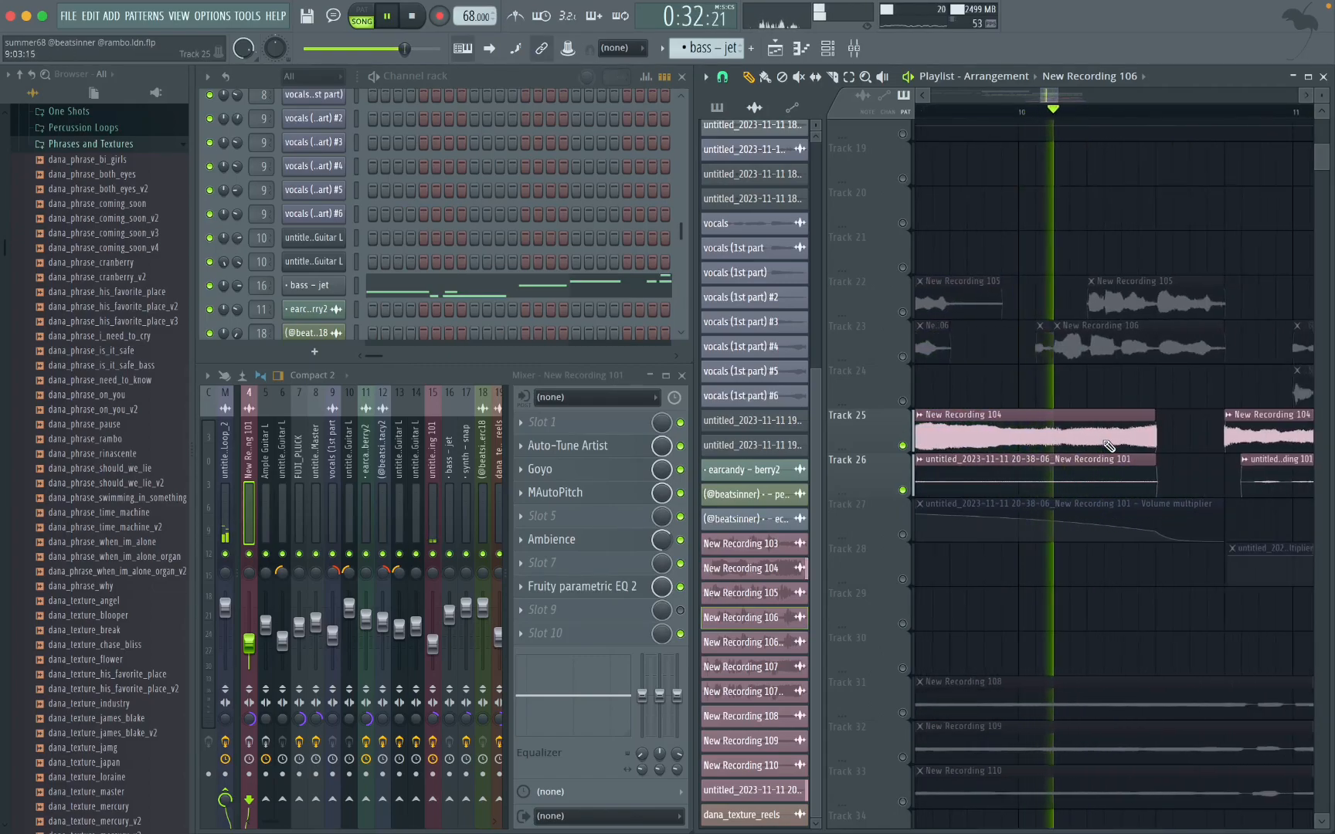
key(space)
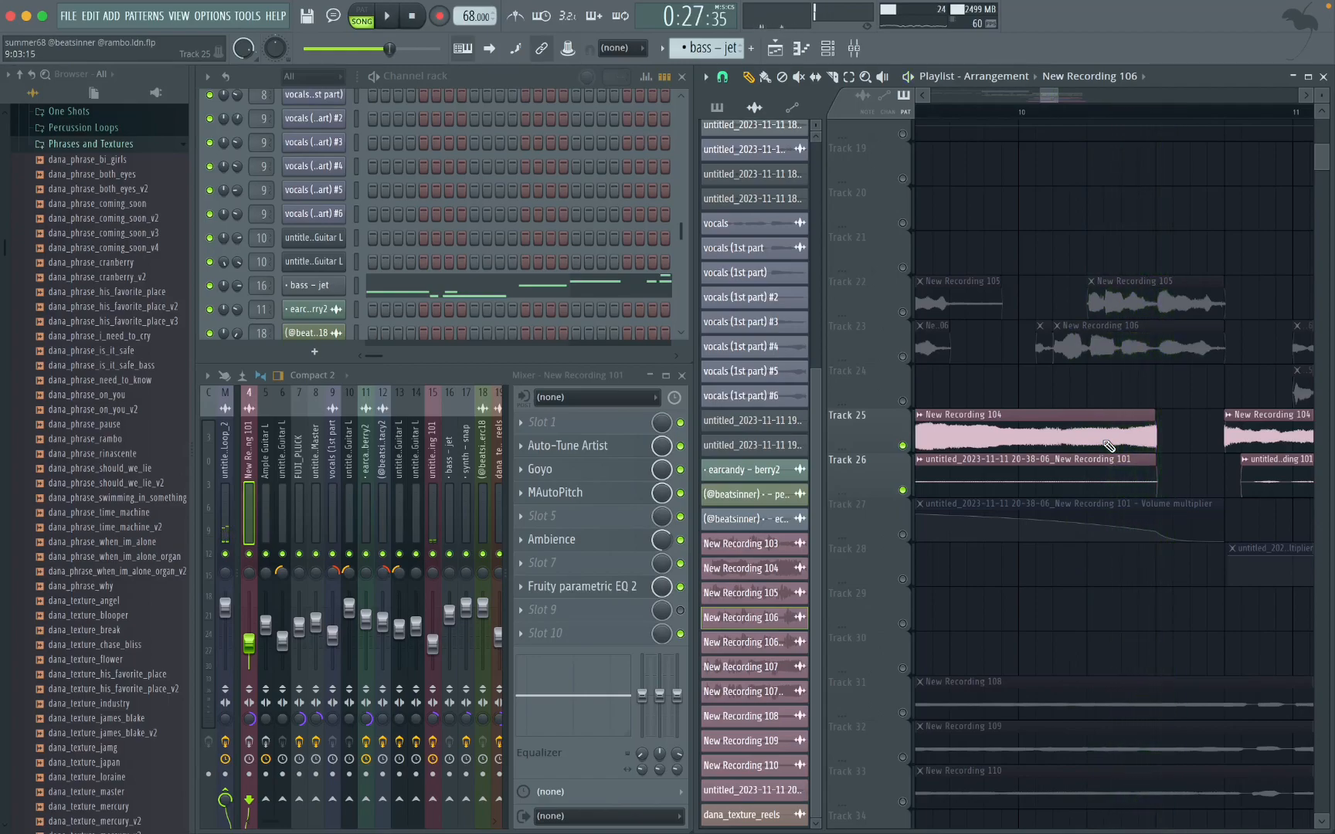
Step: Solo Track 25 again and play its first New Recording 104 clip from shortly before bar 10
click(906, 446)
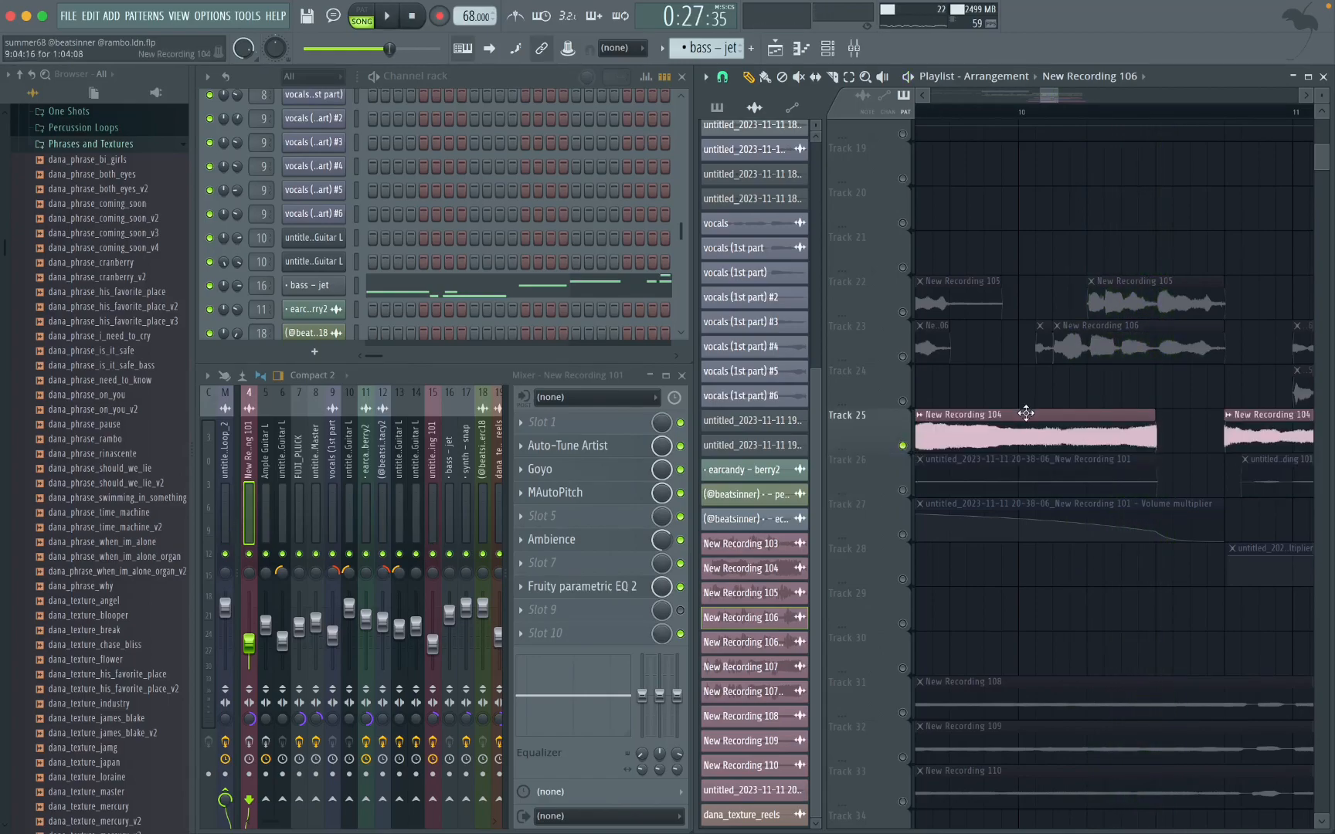
scroll(1026, 414, left, 3)
click(1067, 112)
key(space)
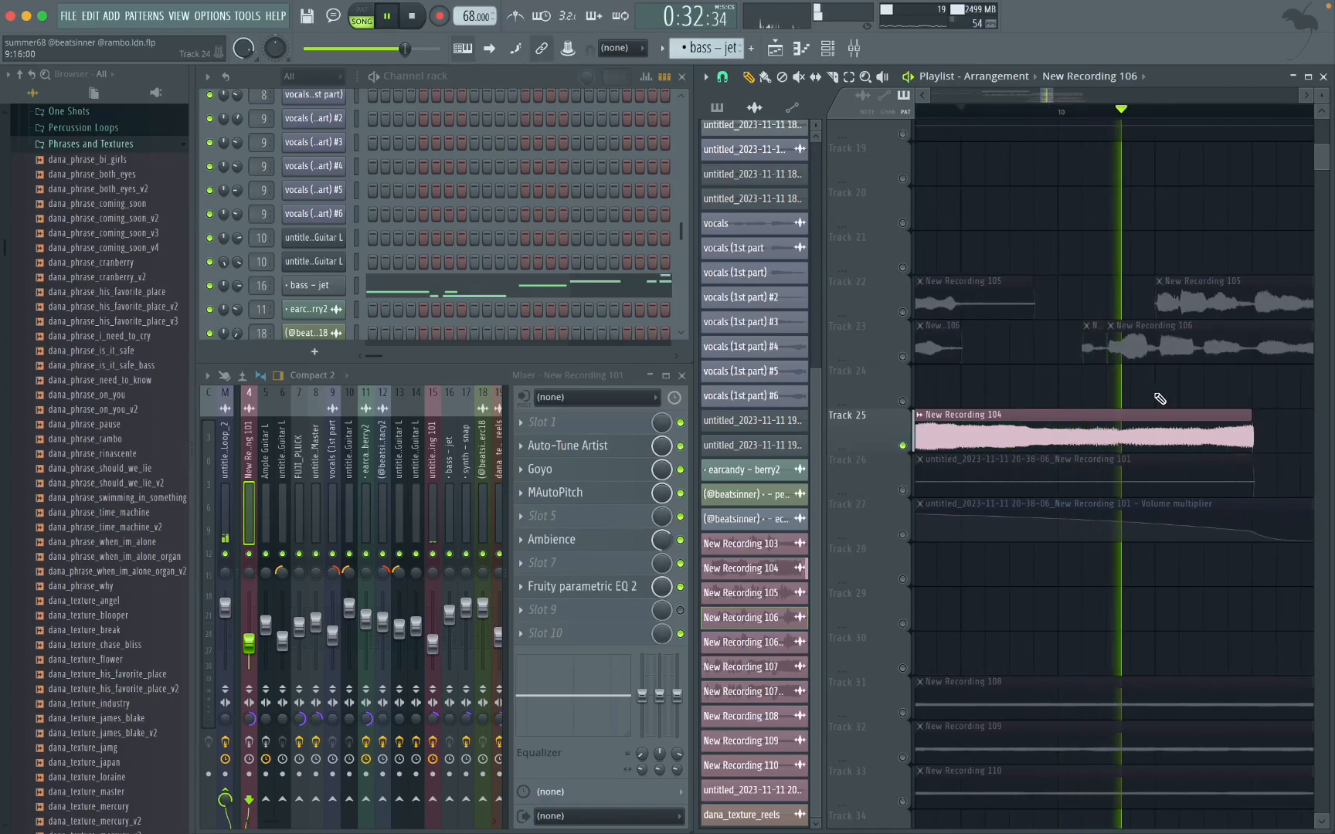
key(space)
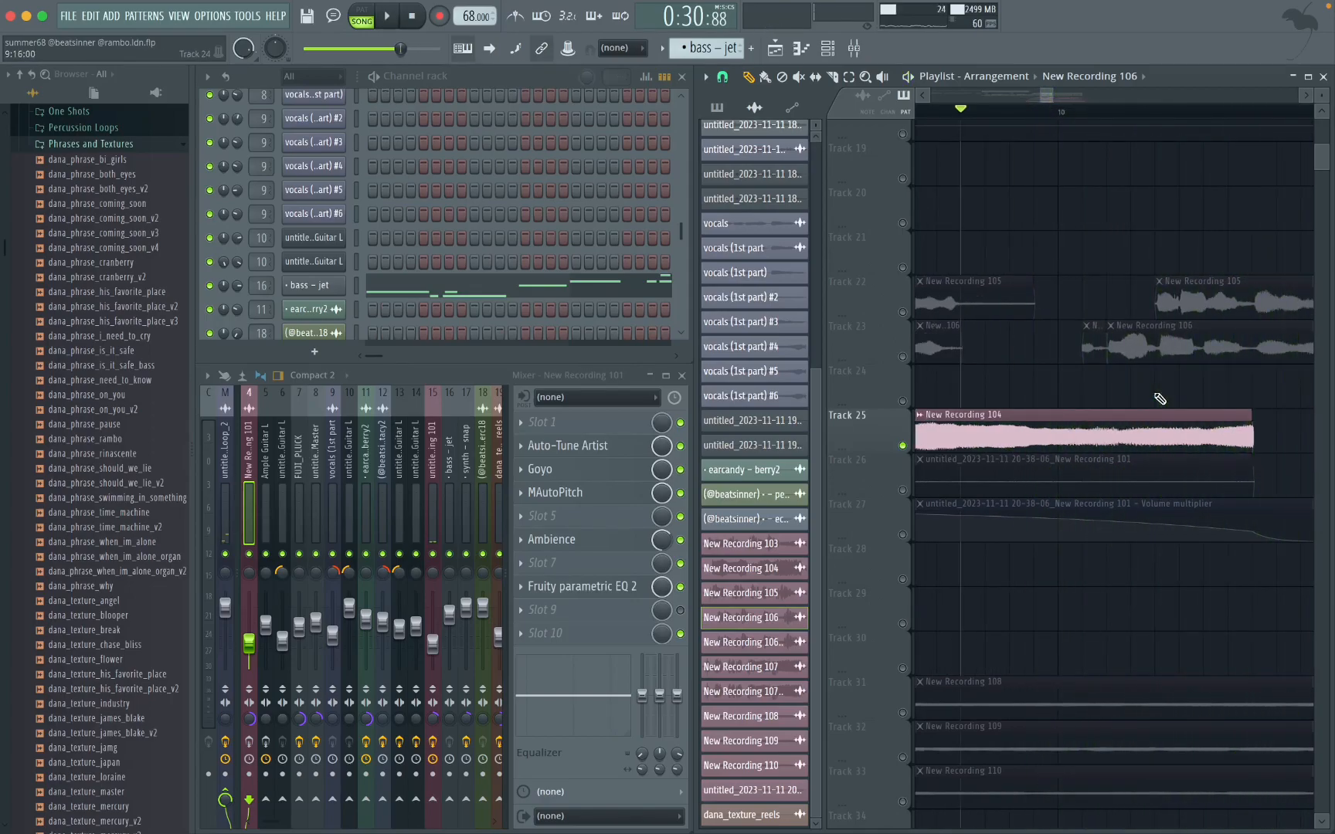
Step: Collapse the dana collyd - ceridwen multi-kit folder in the sample browser
scroll(1160, 399, down, 4)
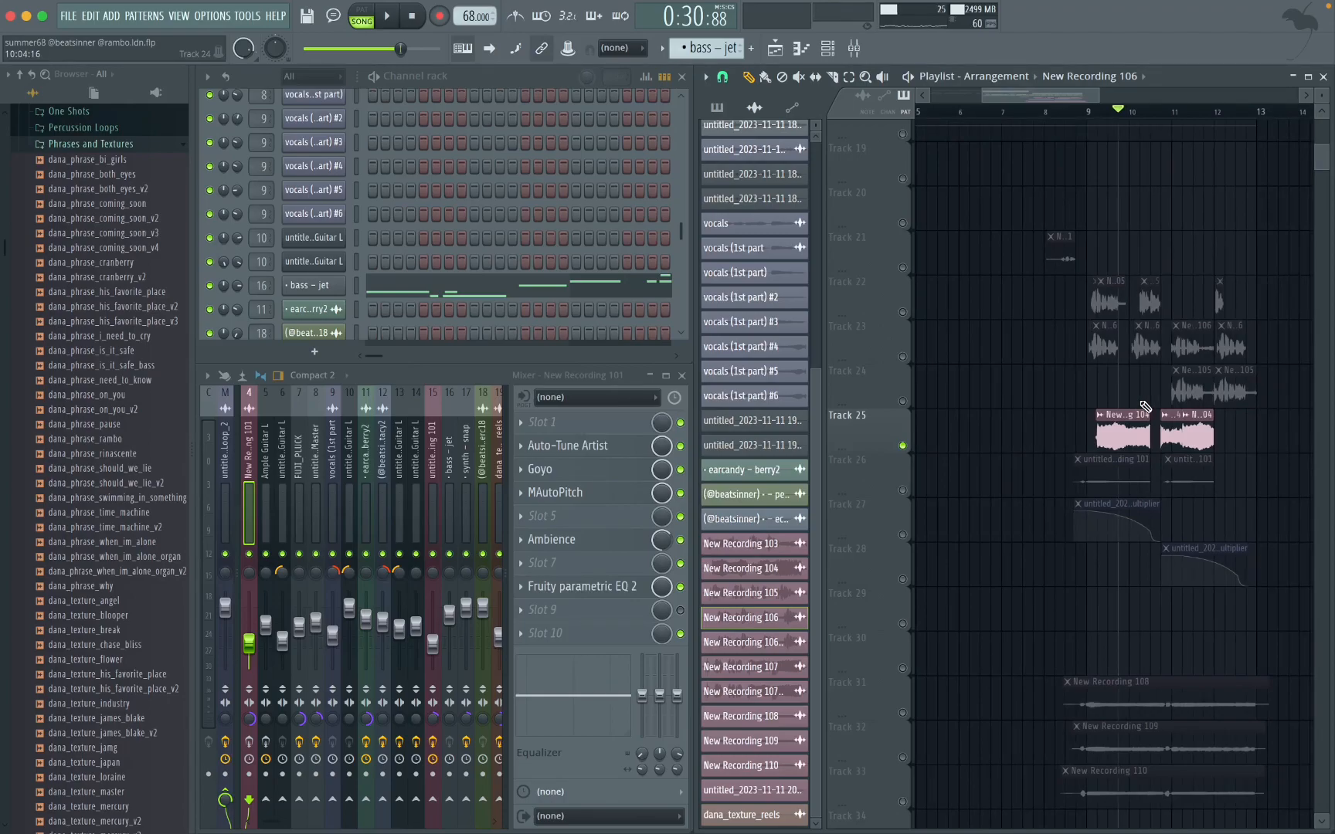
scroll(128, 320, up, 6)
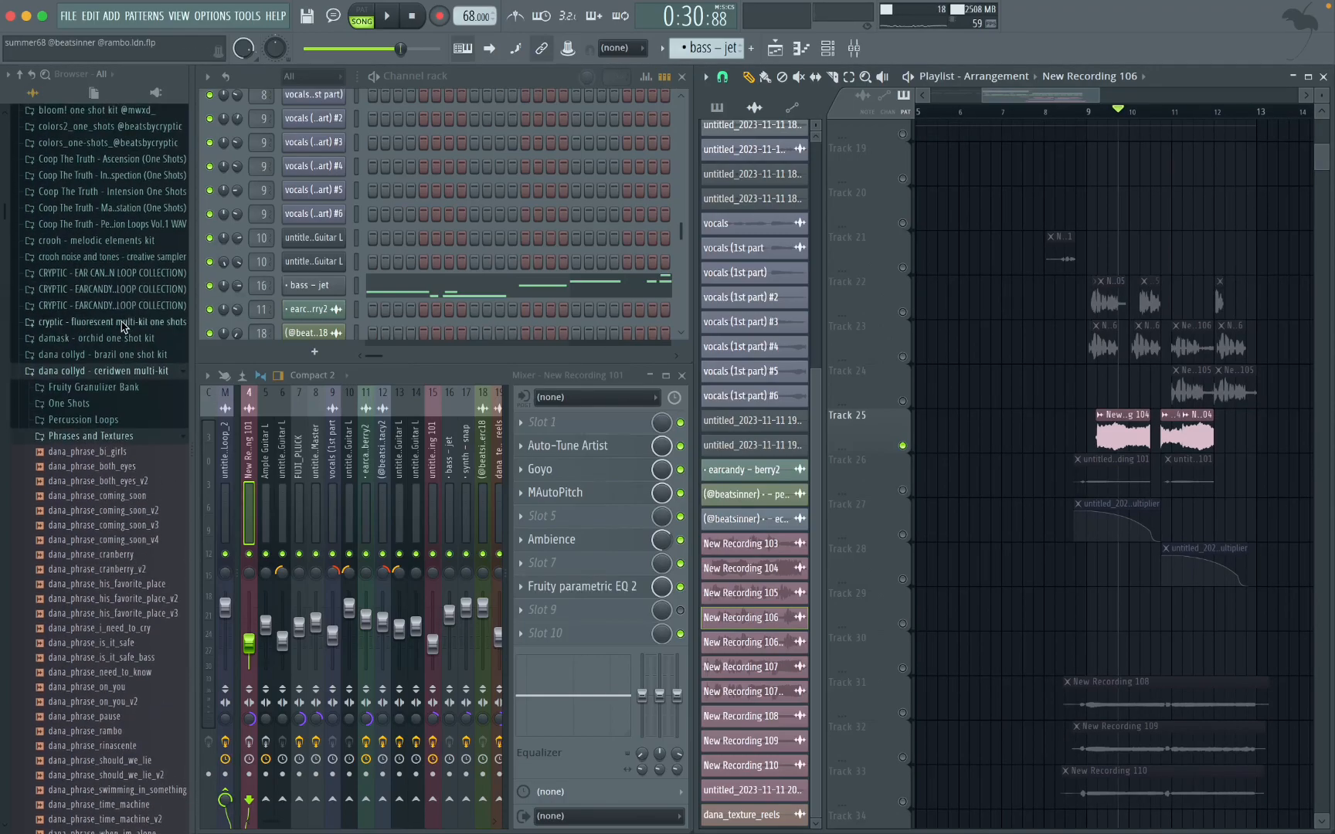
click(136, 378)
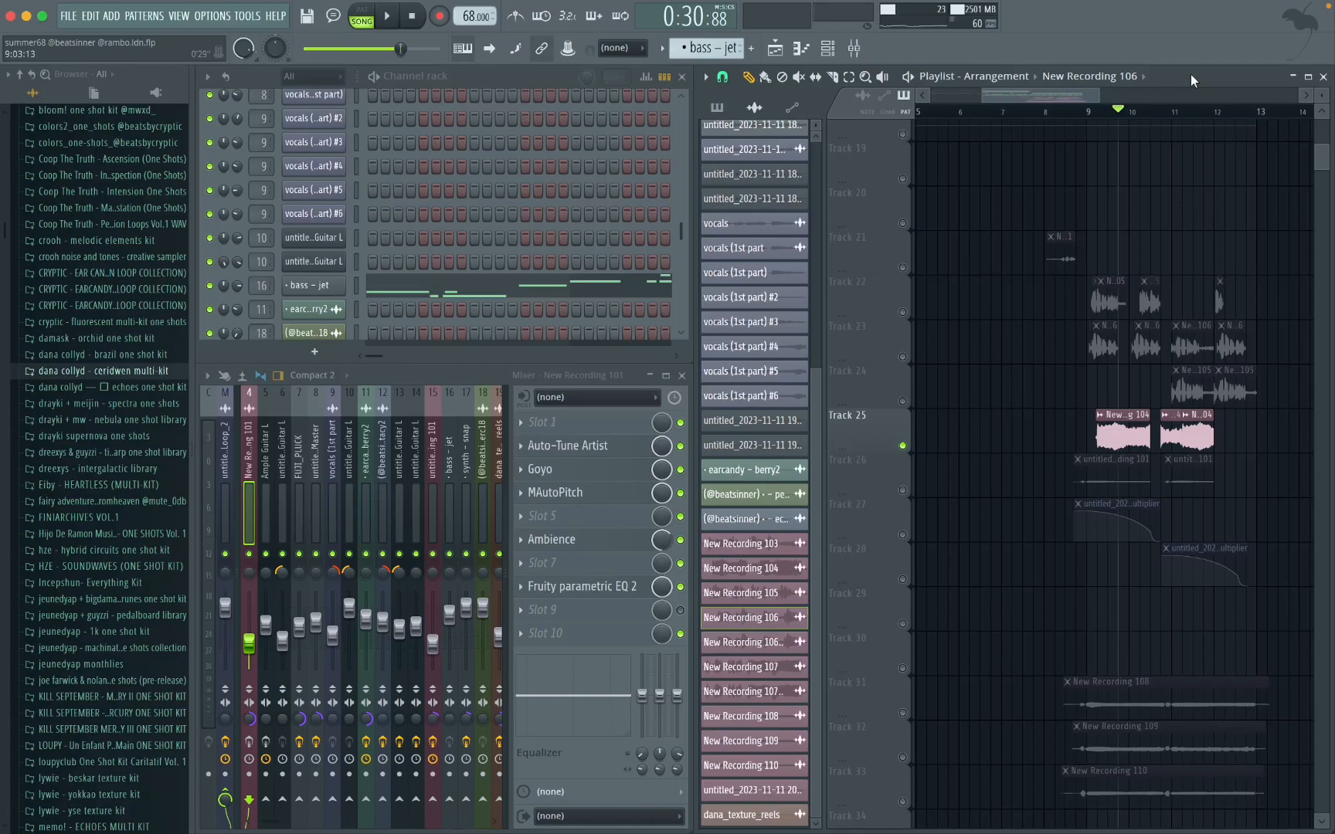
Step: Select the master mixer track and view the settings of the SoundShifter Pitch Stereo effect in slot 2
scroll(1120, 540, down, 3)
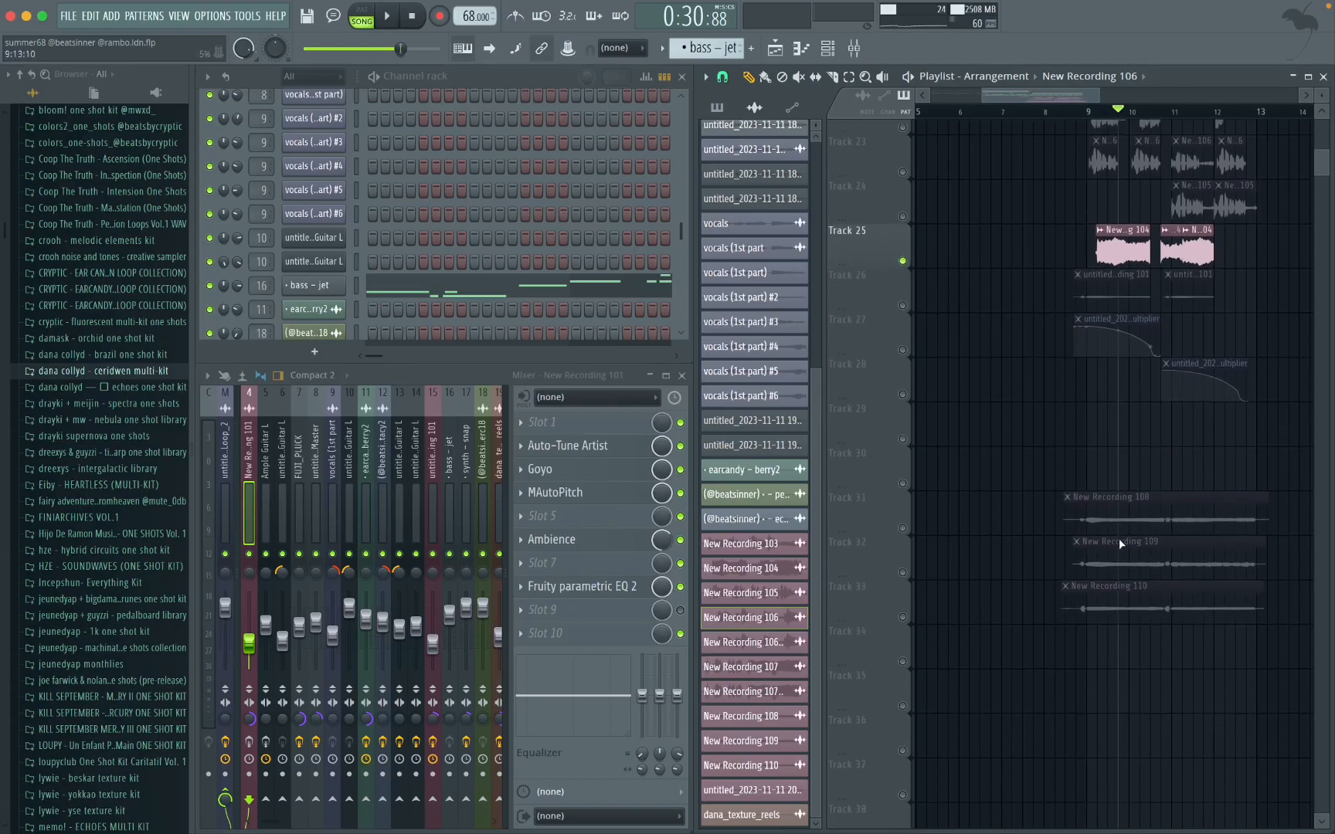
ctrl+scroll(1120, 540, down, 3)
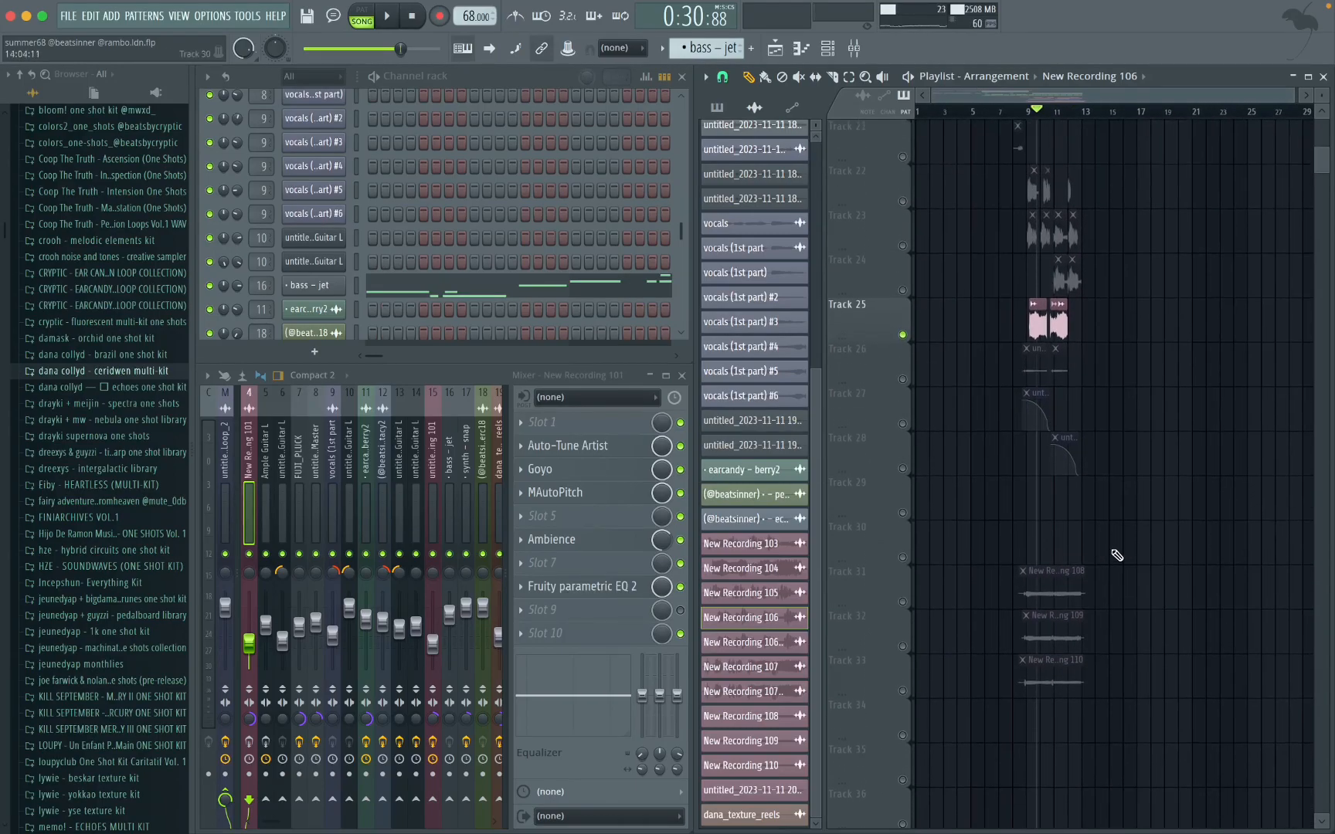
scroll(1124, 495, up, 5)
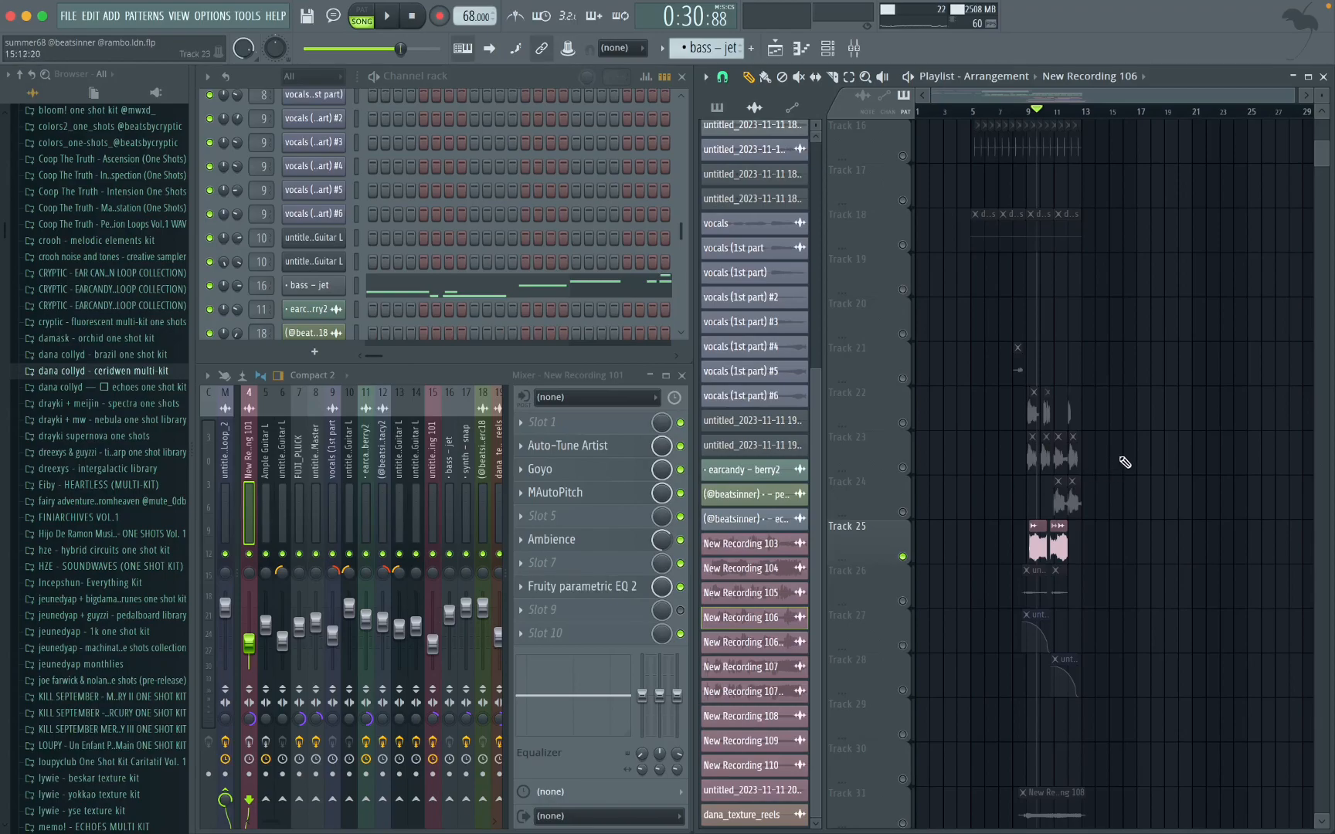
scroll(1123, 465, up, 7)
scroll(1120, 468, down, 8)
click(226, 414)
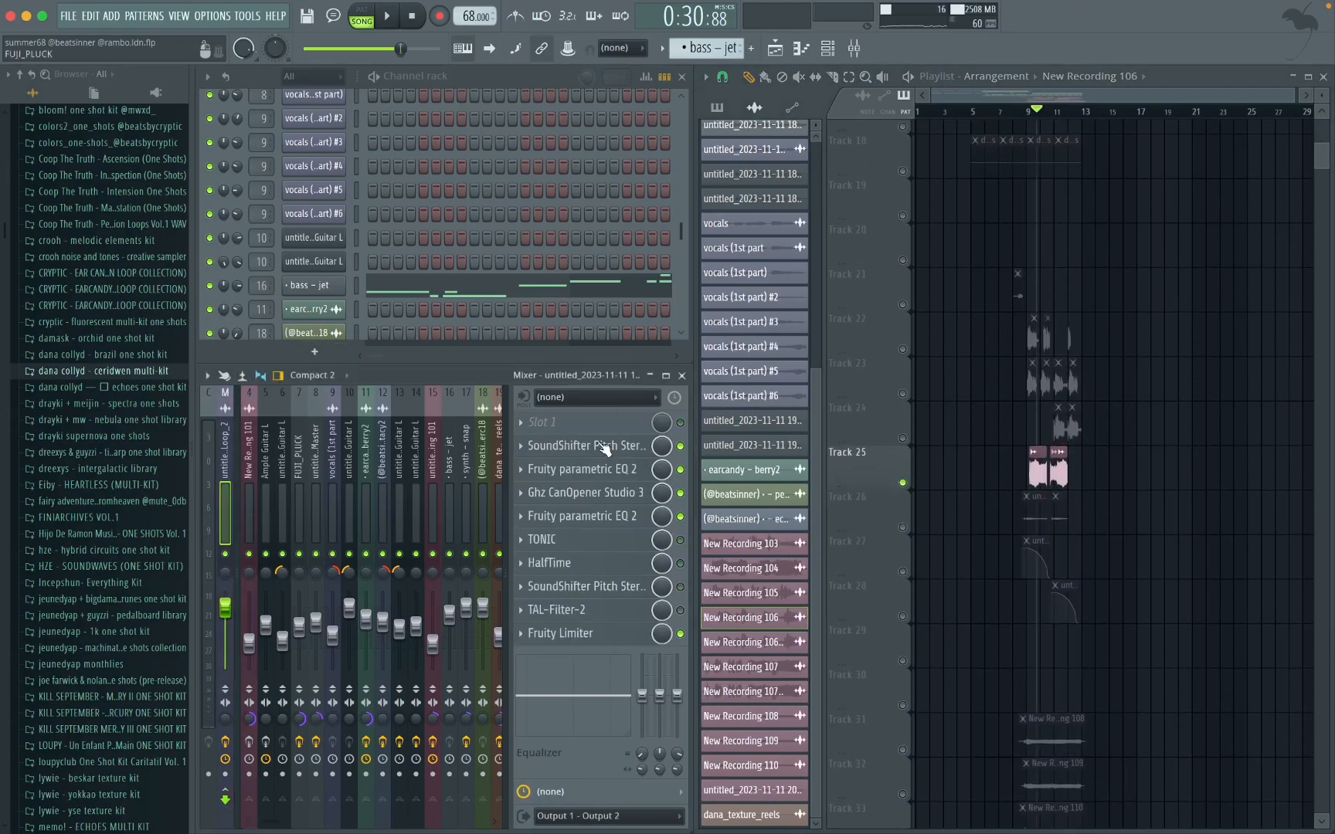
click(552, 446)
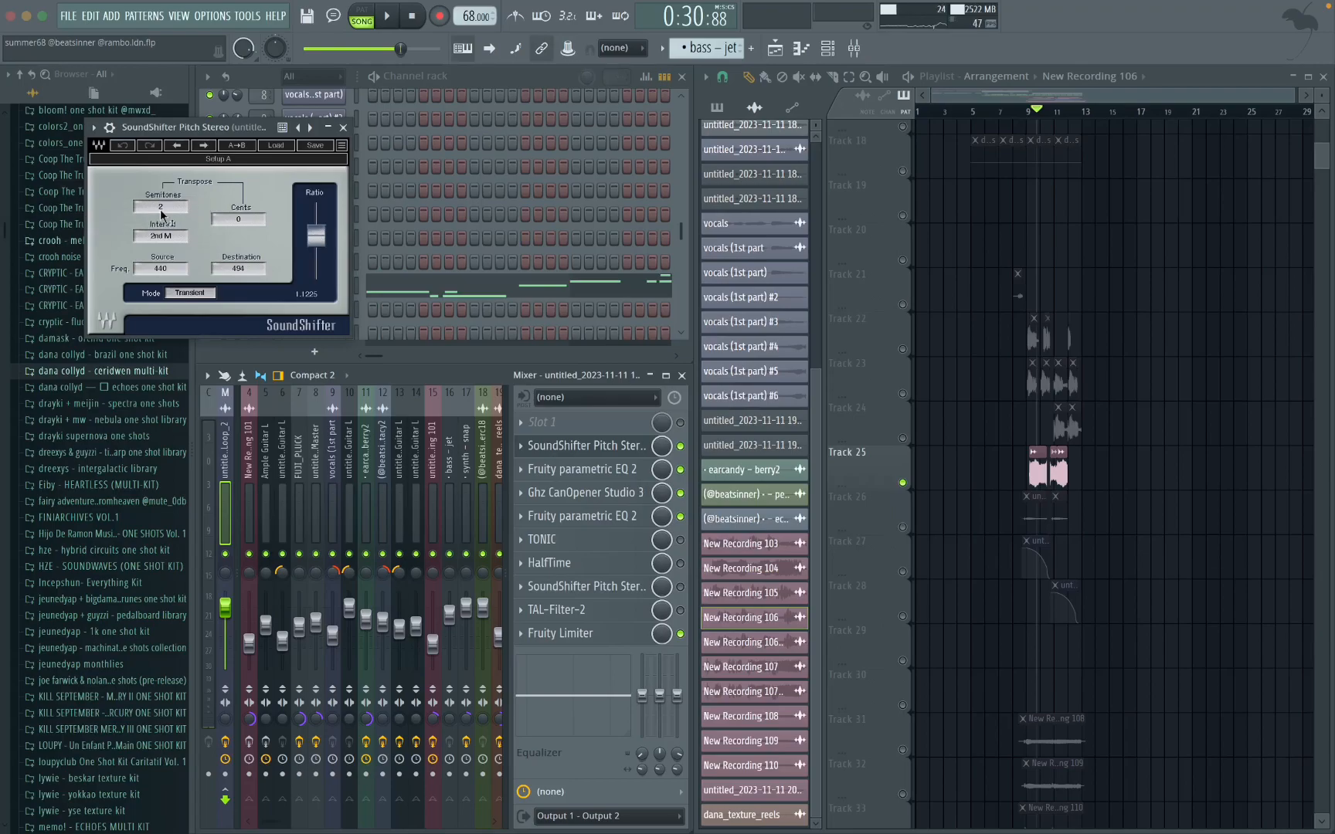
click(343, 128)
Step: View the master track's Fruity parametric EQ 2 in slot 3 and its Ghz CanOpener Studio 3 settings
click(580, 469)
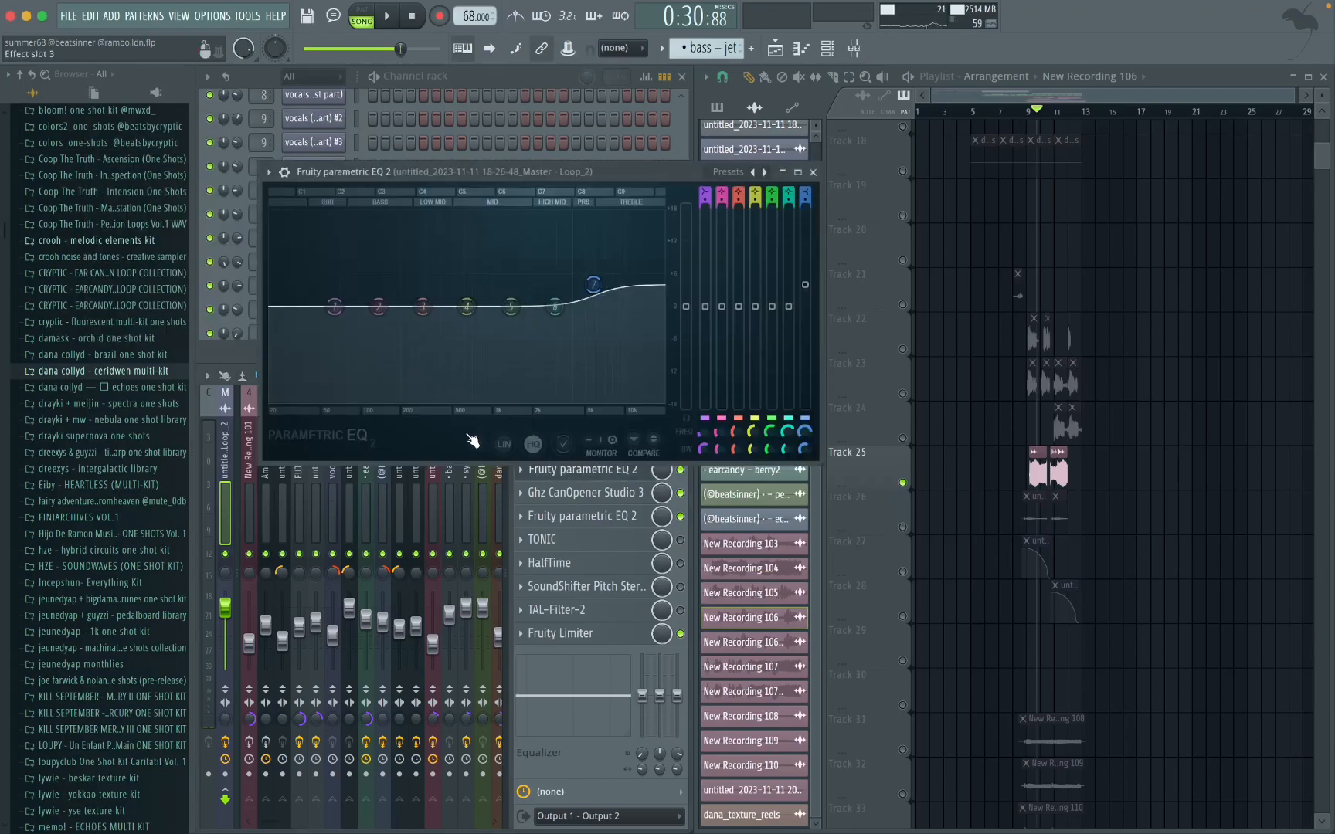
click(813, 171)
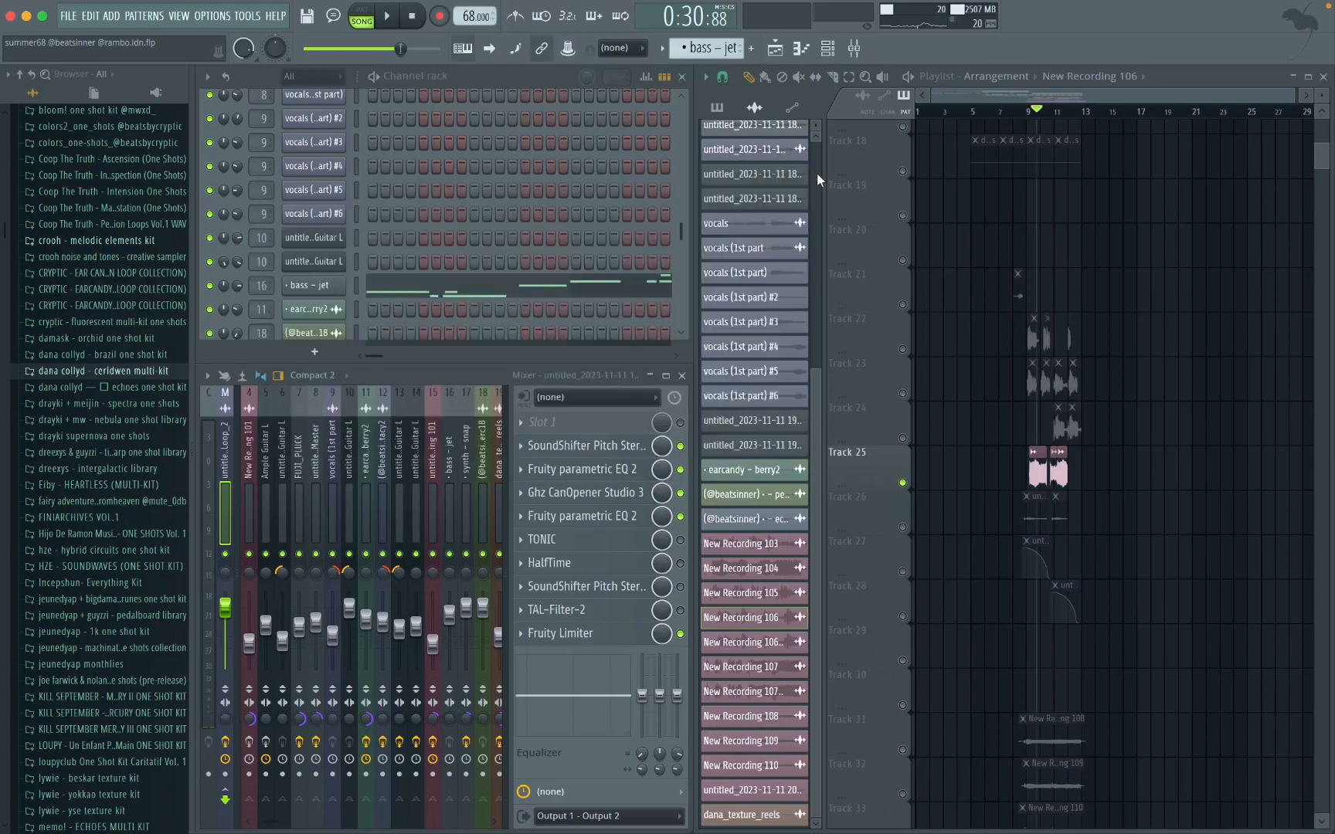
click(581, 493)
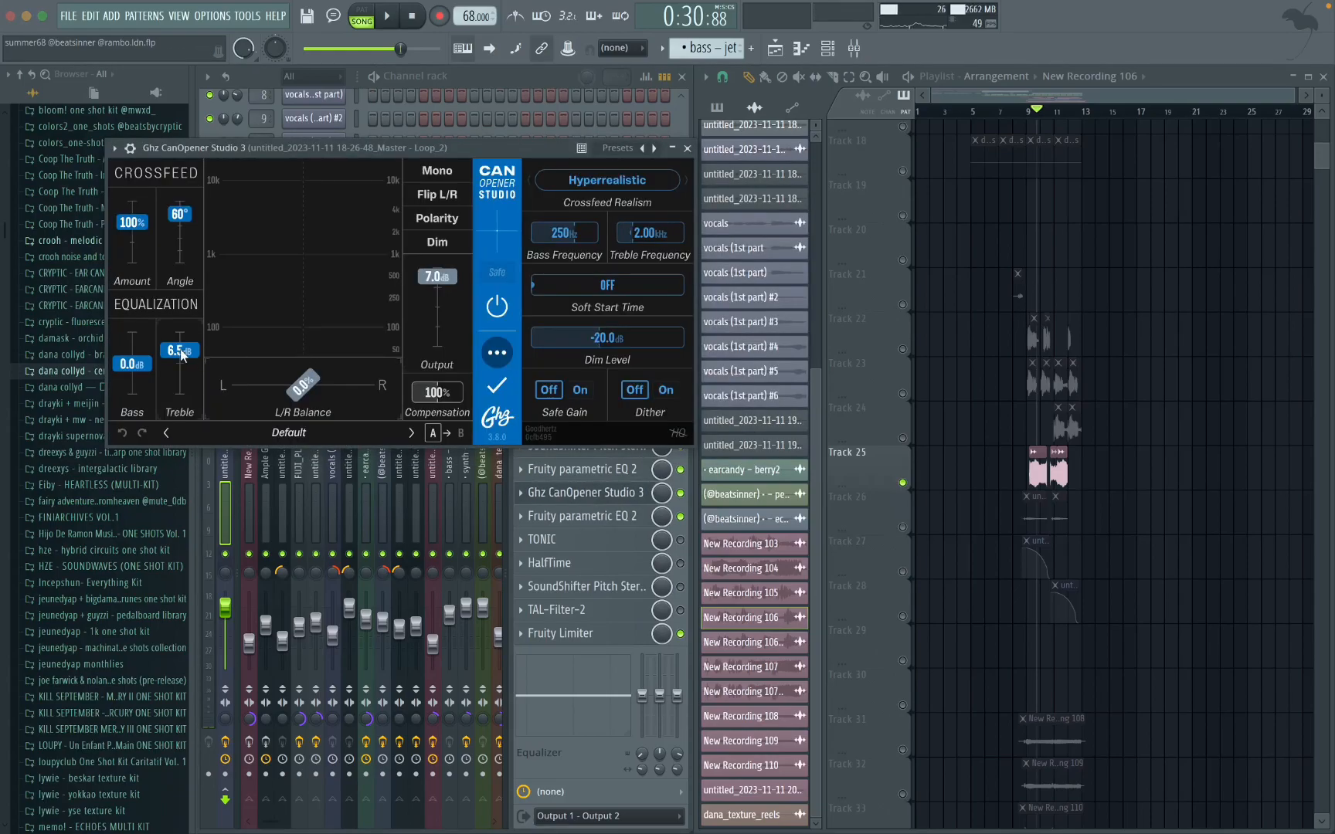
click(687, 149)
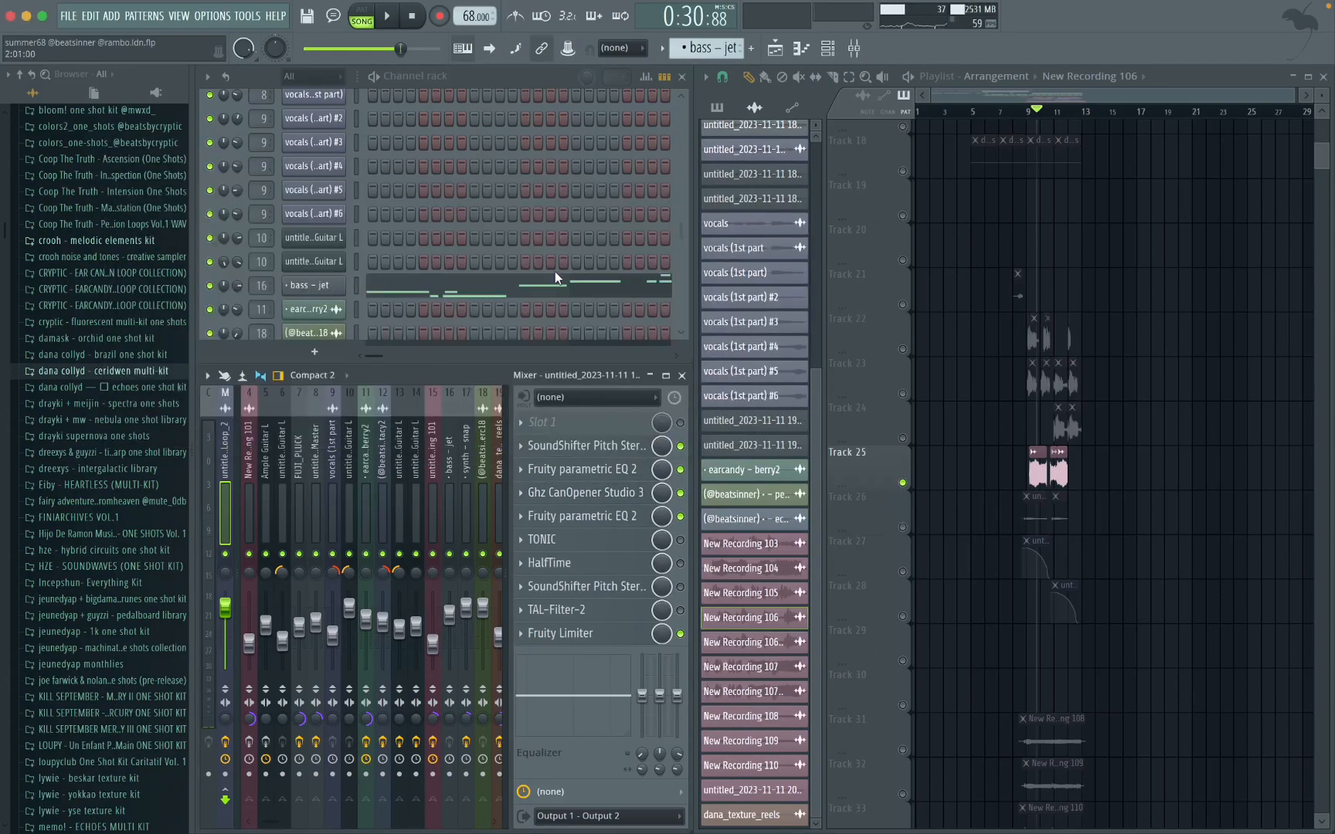
Step: View the master track's second Fruity parametric EQ 2 in slot 5 and its Fruity Limiter settings
click(593, 516)
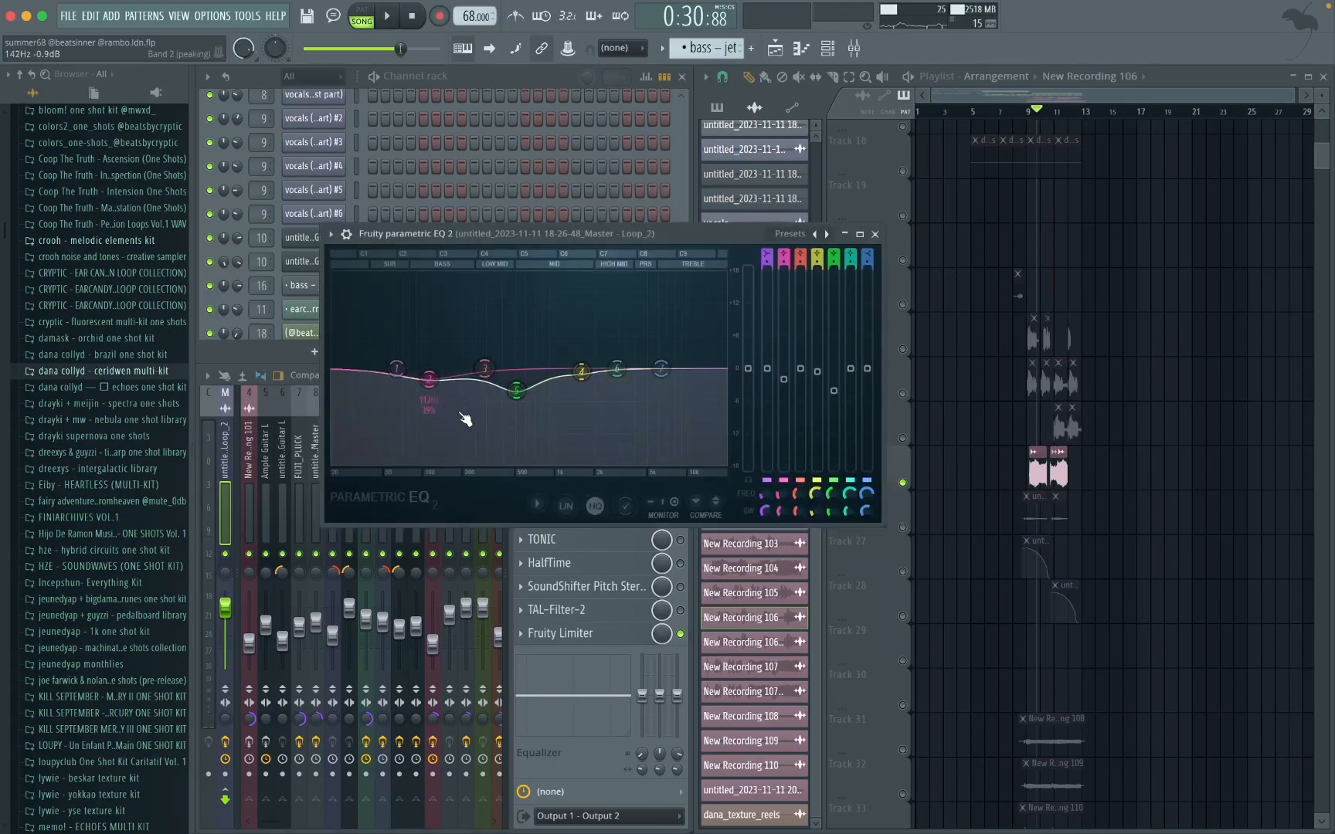
click(875, 234)
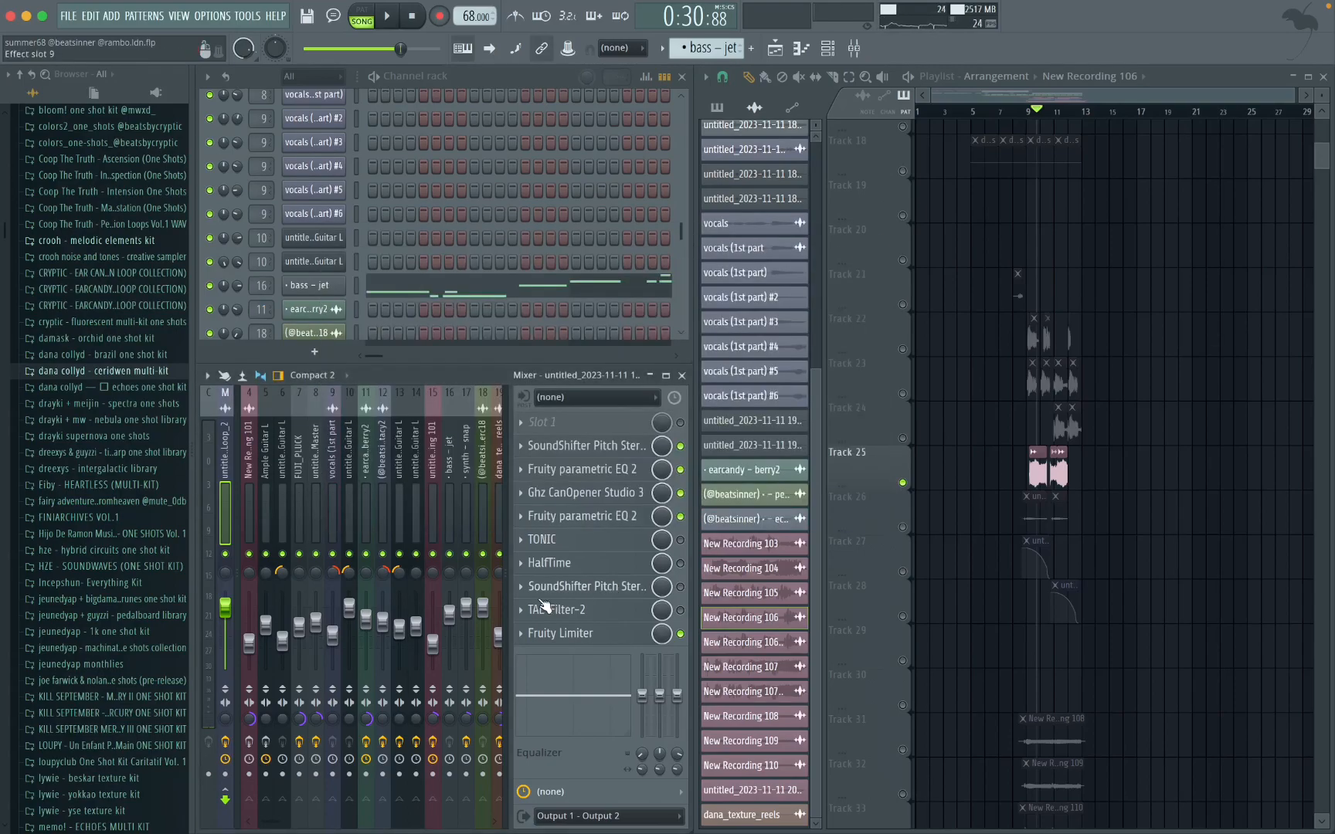
click(617, 630)
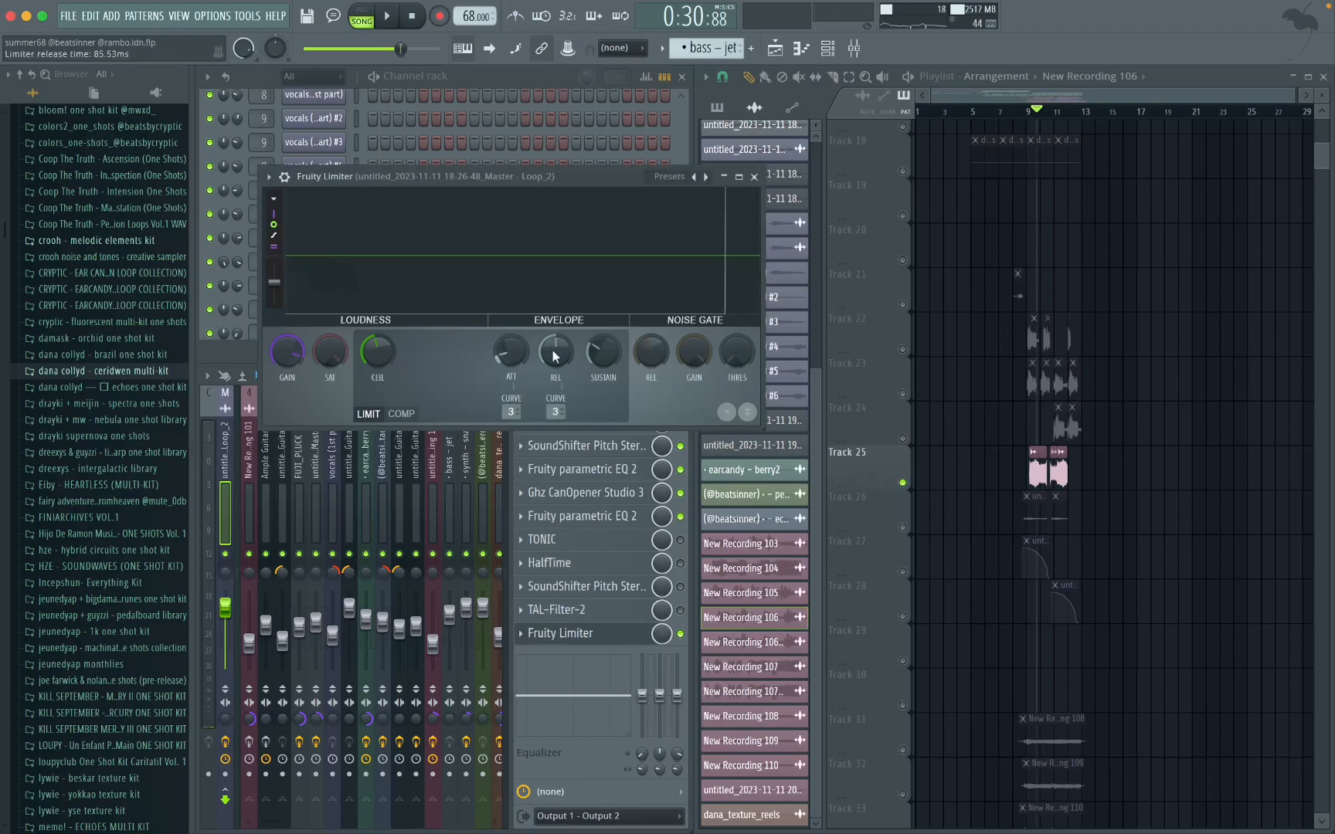
click(758, 173)
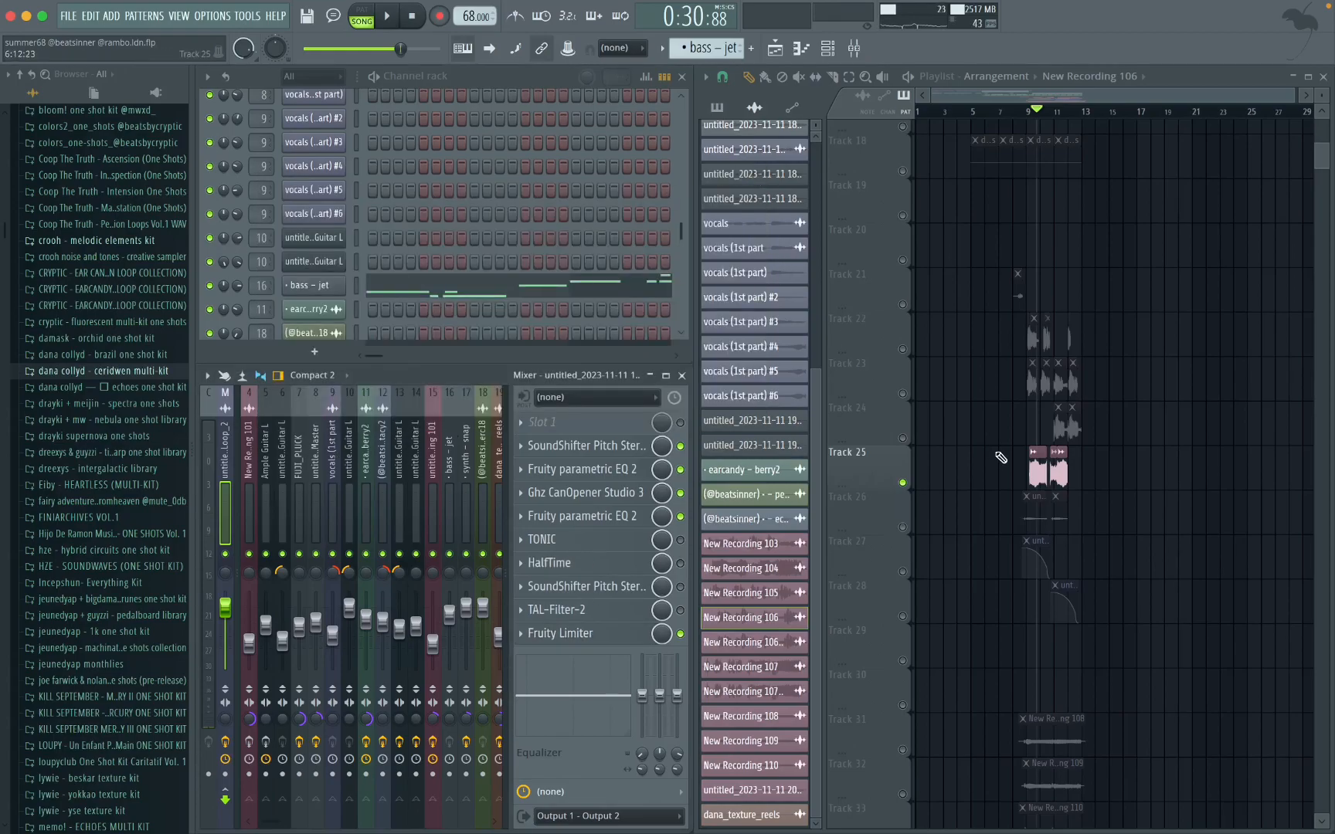
scroll(1092, 493, down, 1)
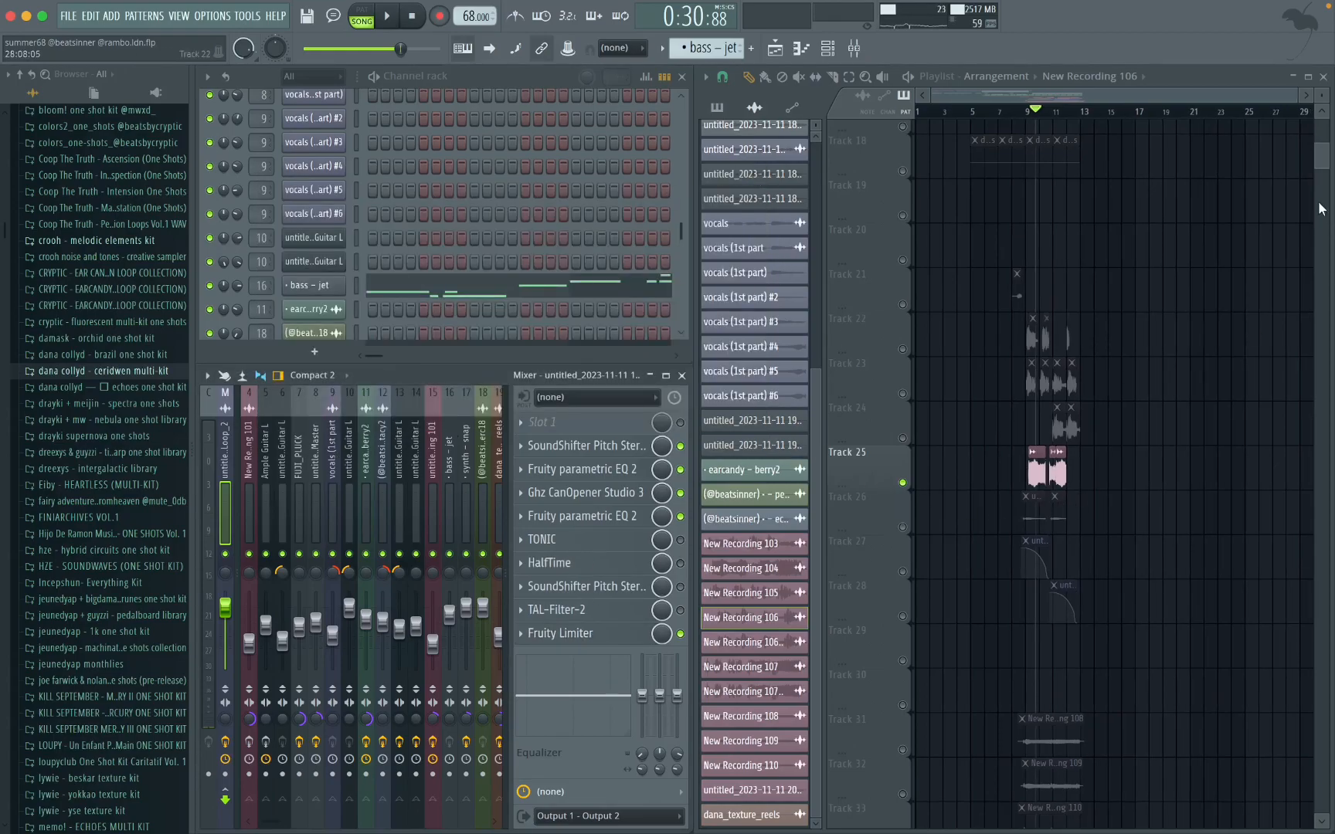
scroll(1175, 205, up, 2)
scroll(1113, 351, up, 3)
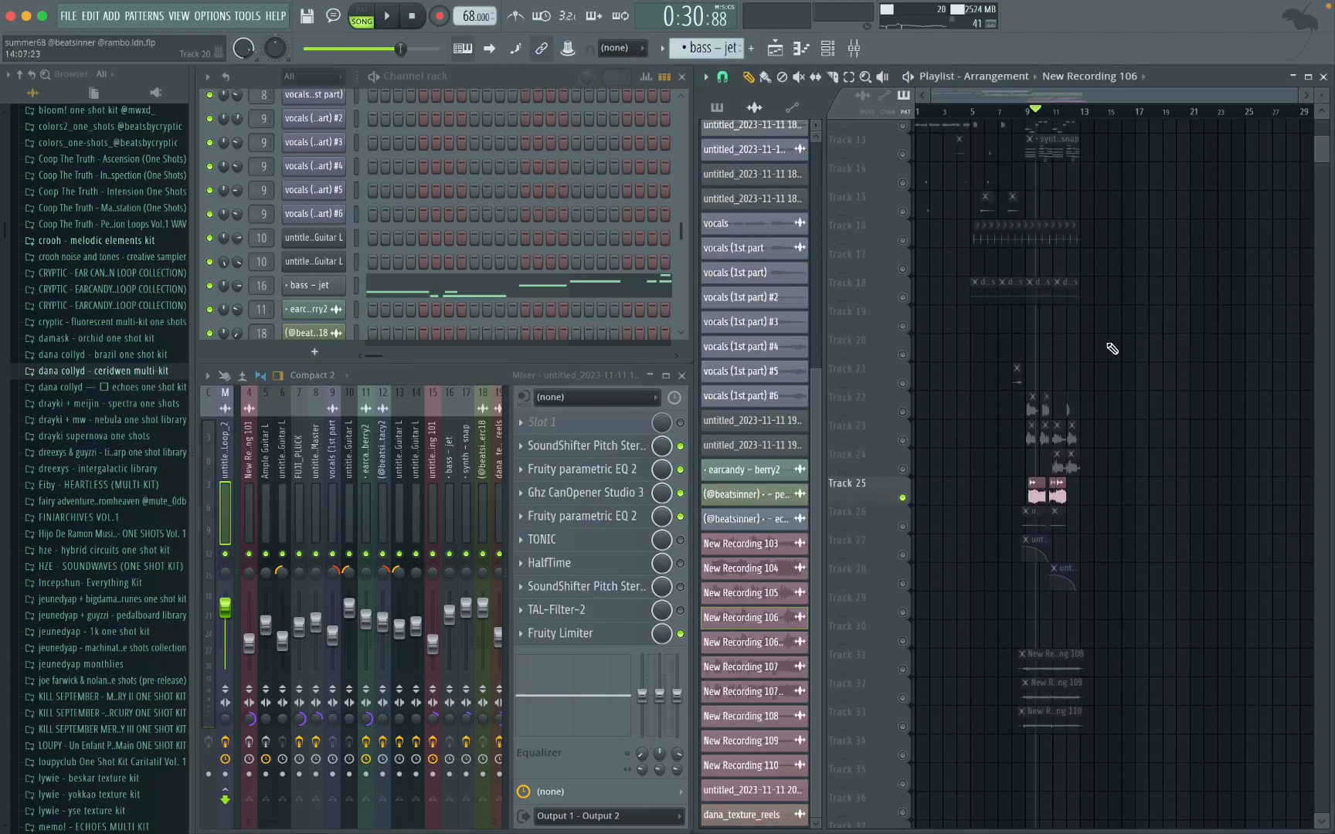